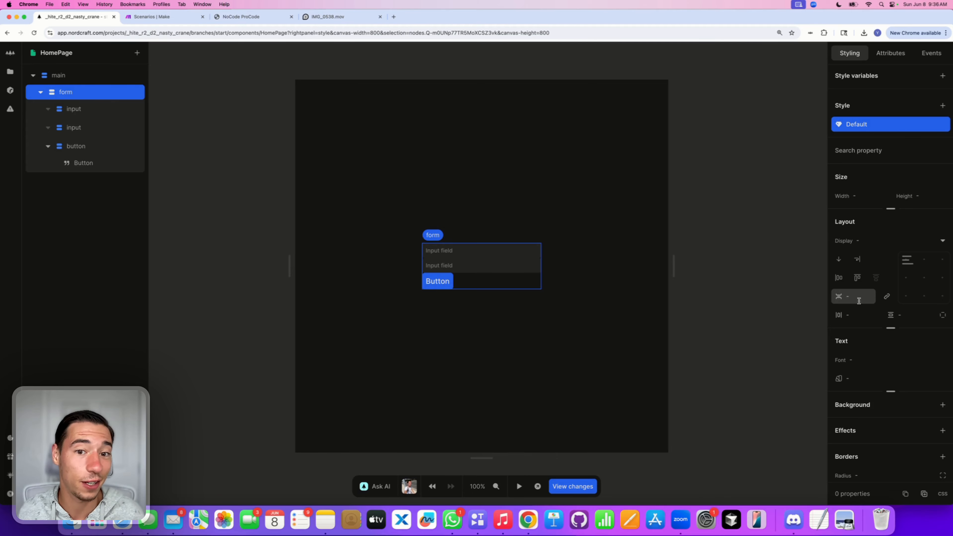
# Step: Set the form's gap and both padding values to 1rem
pyautogui.click(859, 301)
pyautogui.write('1rem')
pyautogui.press('Return')
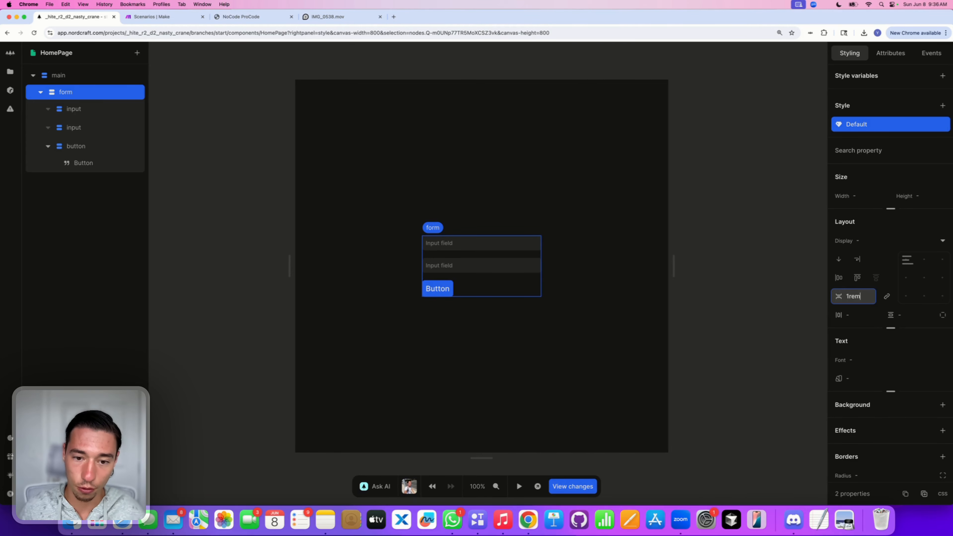
pyautogui.click(863, 321)
pyautogui.write('1rem')
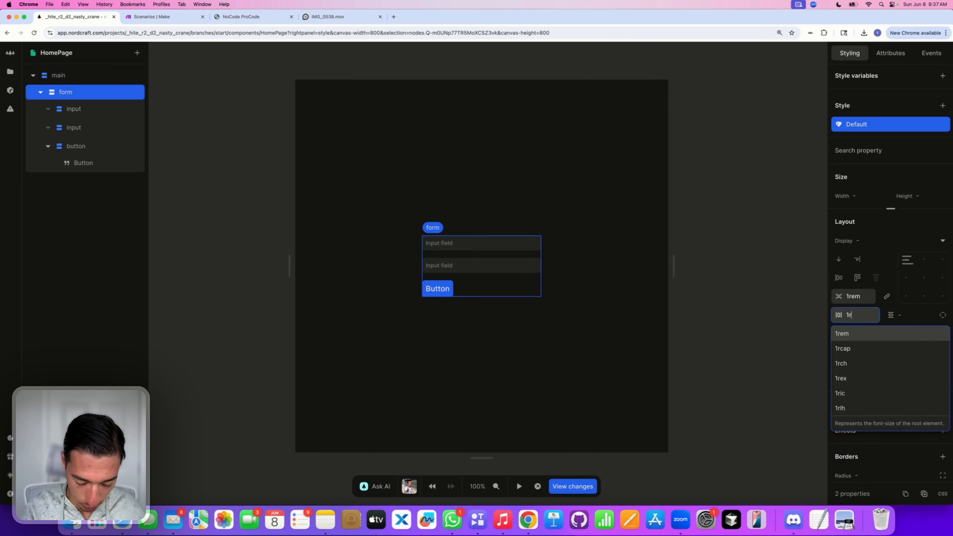
pyautogui.press('Return')
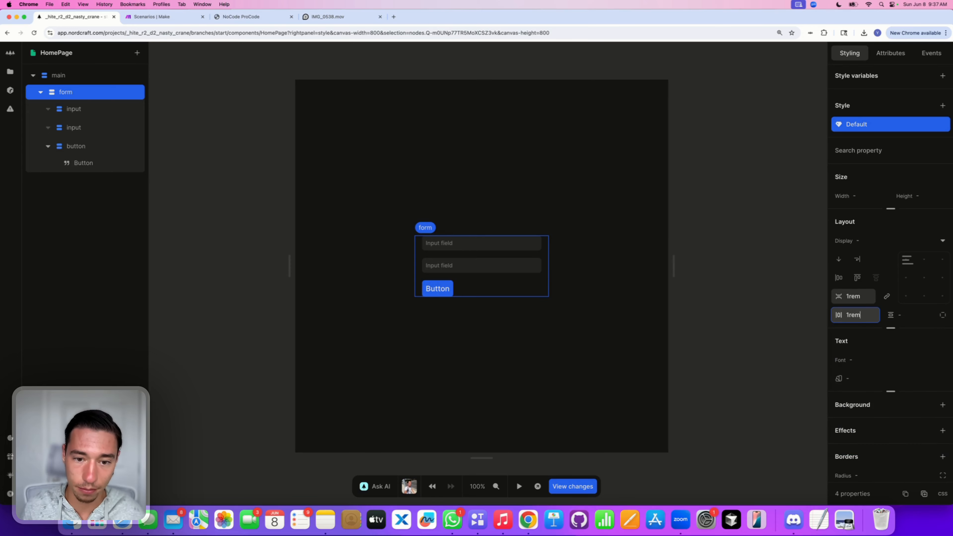
pyautogui.click(906, 317)
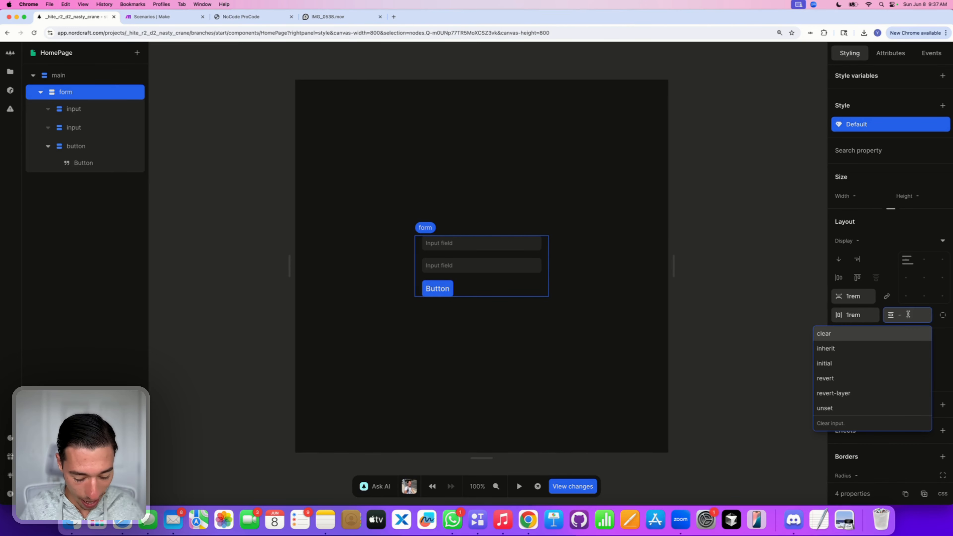
pyautogui.write('1rem')
pyautogui.press('Return')
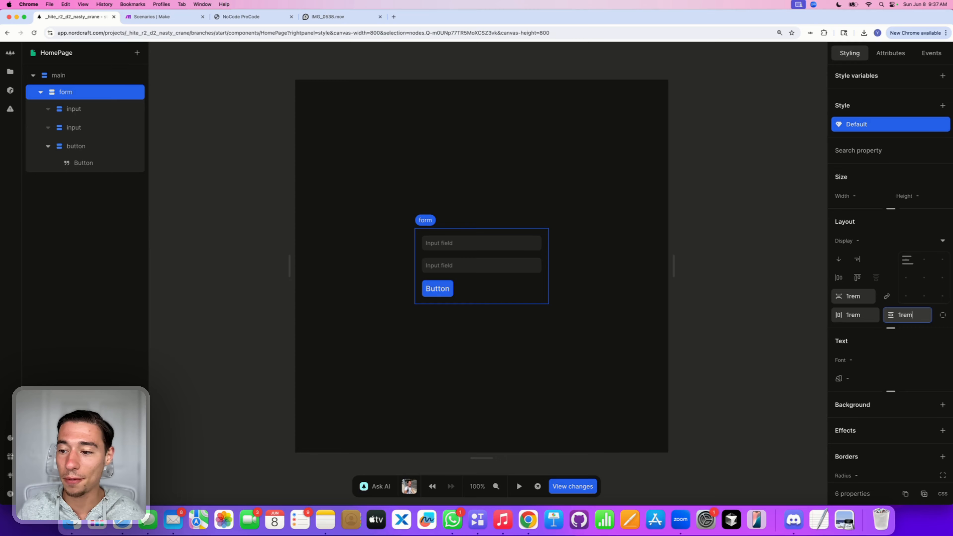
pyautogui.click(893, 241)
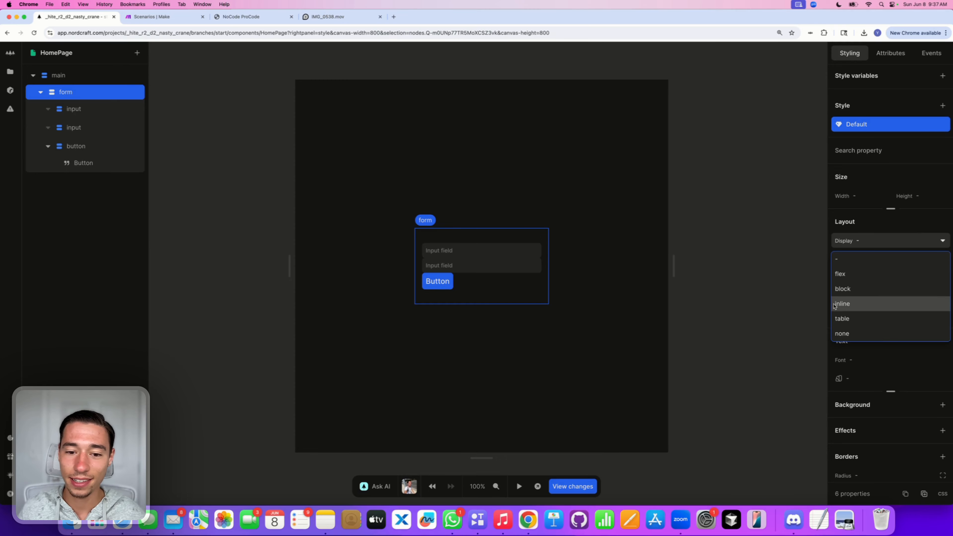
pyautogui.click(762, 291)
# Step: Stretch the button to 100% width
pyautogui.click(437, 285)
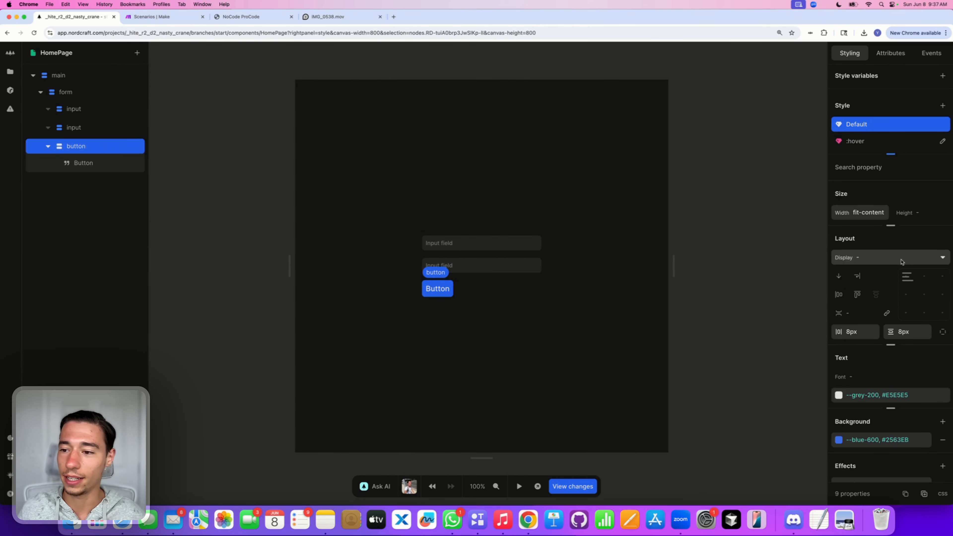
pyautogui.moveTo(854, 214); pyautogui.dragTo(876, 213)
pyautogui.write('1005')
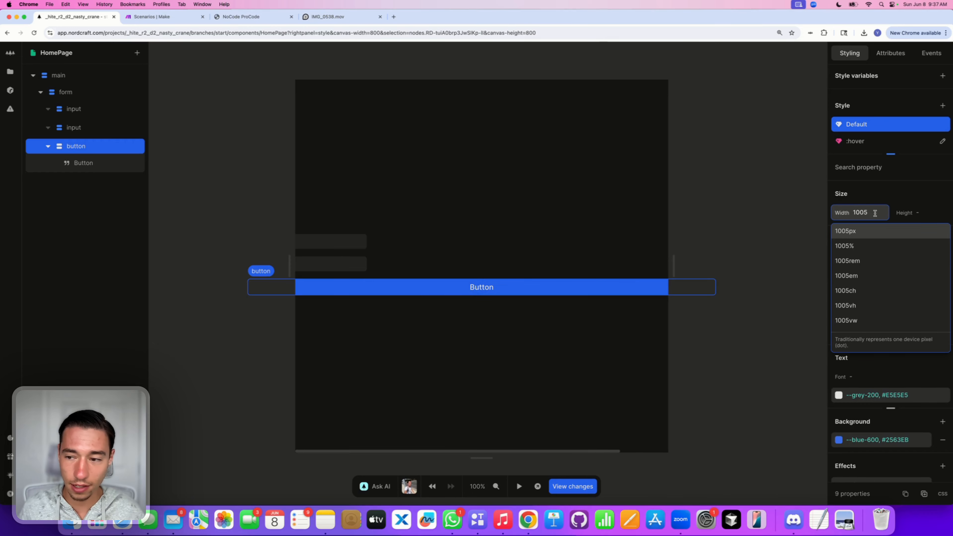
pyautogui.press('BackSpace')
pyautogui.write('%')
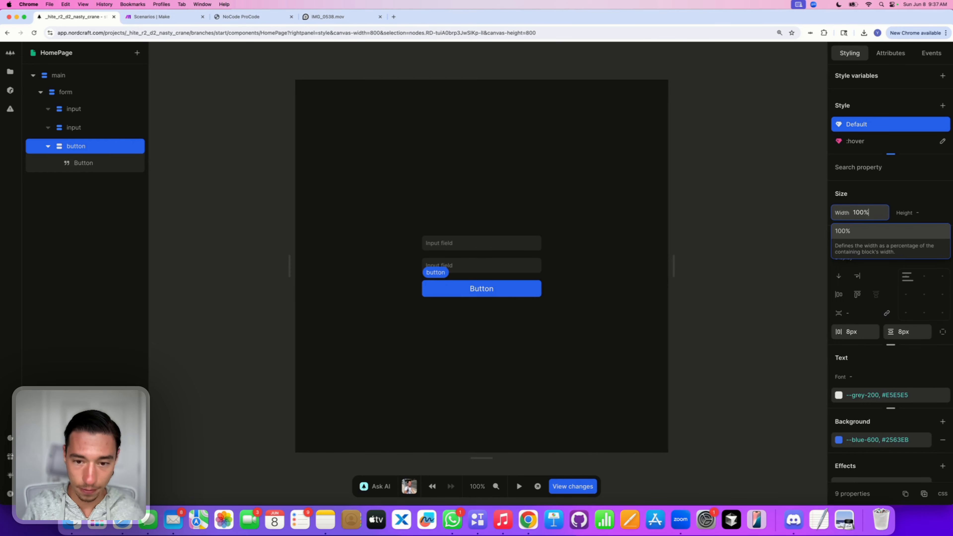
pyautogui.press('Return')
pyautogui.click(529, 277)
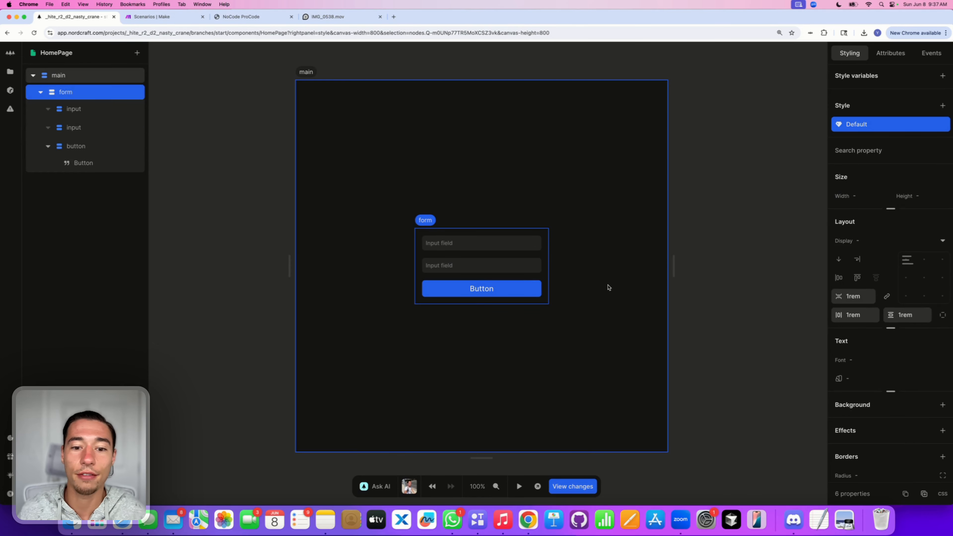
# Step: Set the main page container's background colour to black
pyautogui.scroll(-3, 919, 301)
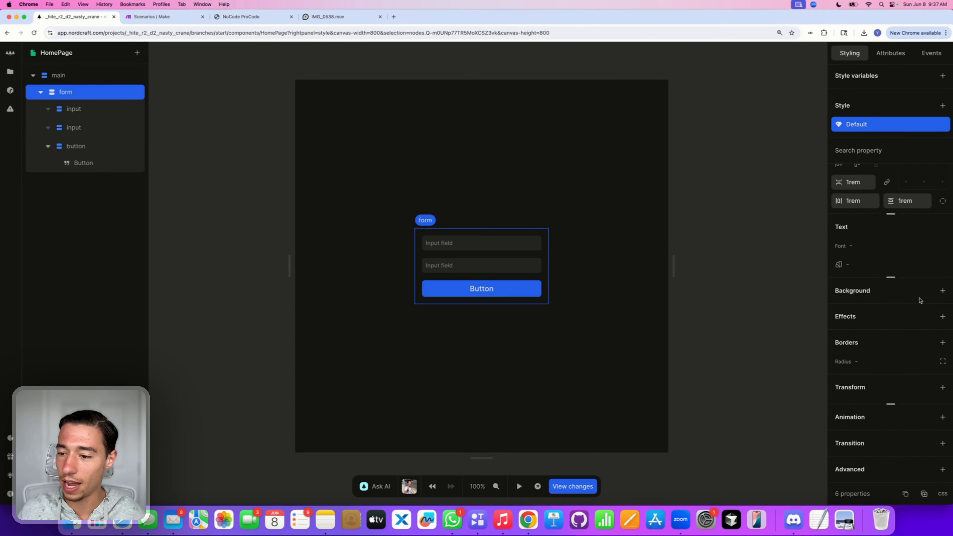
pyautogui.click(589, 345)
pyautogui.click(868, 308)
pyautogui.write('bl')
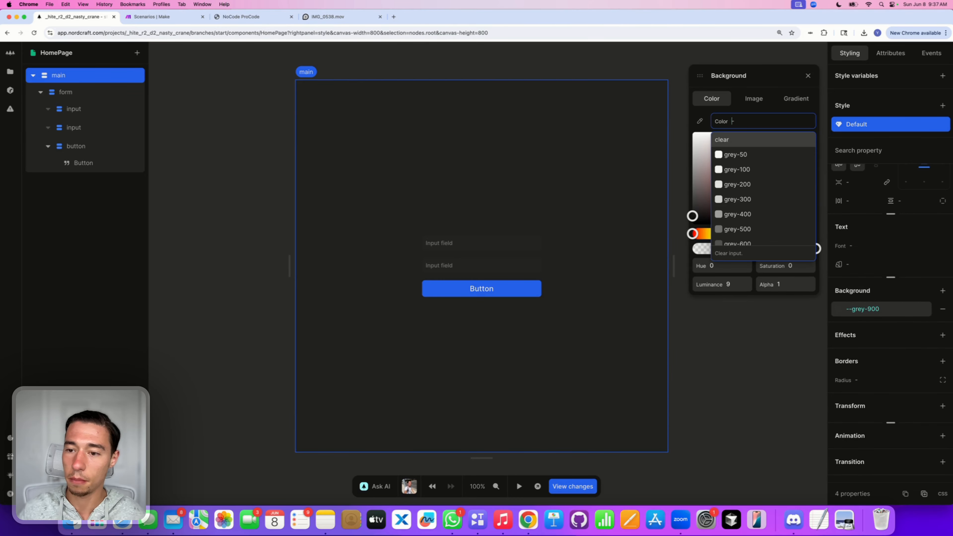
pyautogui.write('ack')
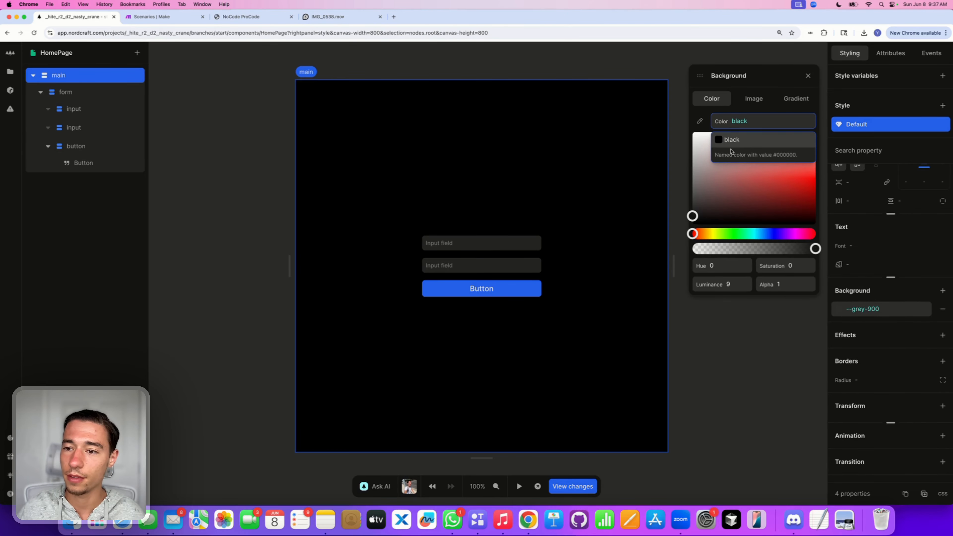
pyautogui.click(731, 150)
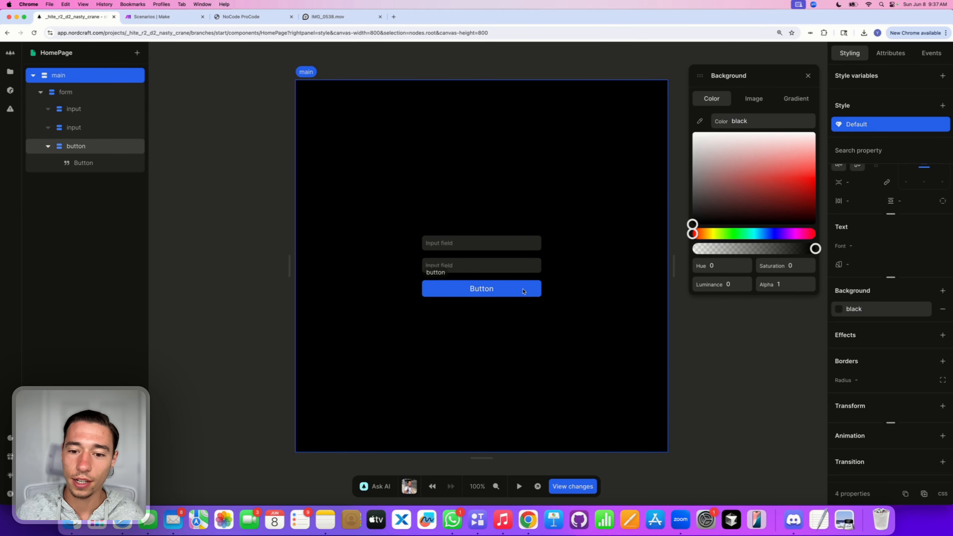
# Step: Give the form a grey-900 background and a 1rem corner radius
pyautogui.click(528, 279)
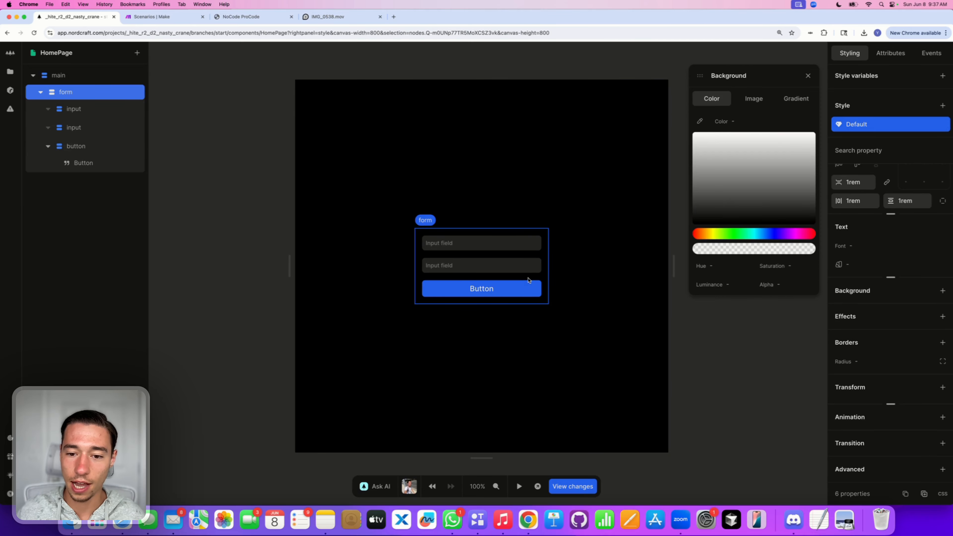
pyautogui.click(943, 291)
pyautogui.click(733, 121)
pyautogui.scroll(-3, 749, 203)
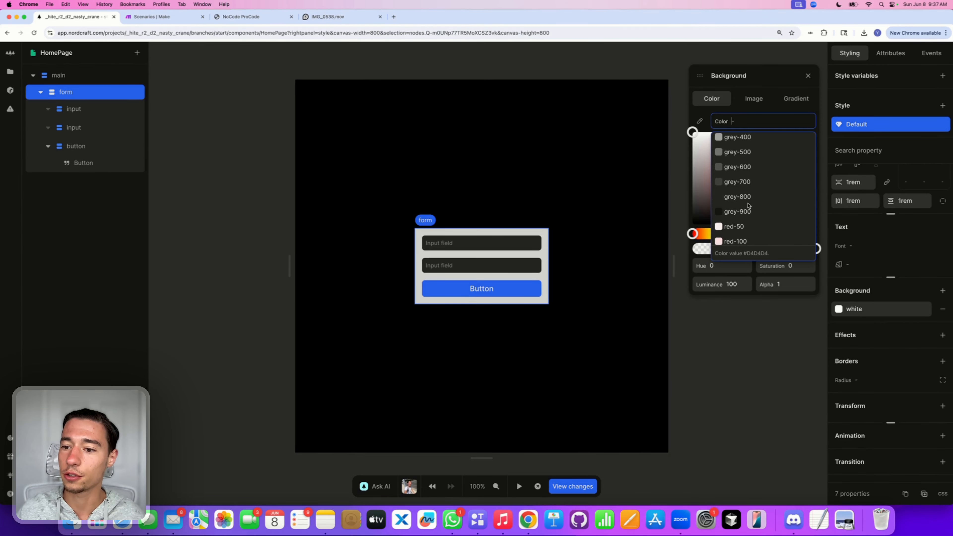
pyautogui.click(749, 212)
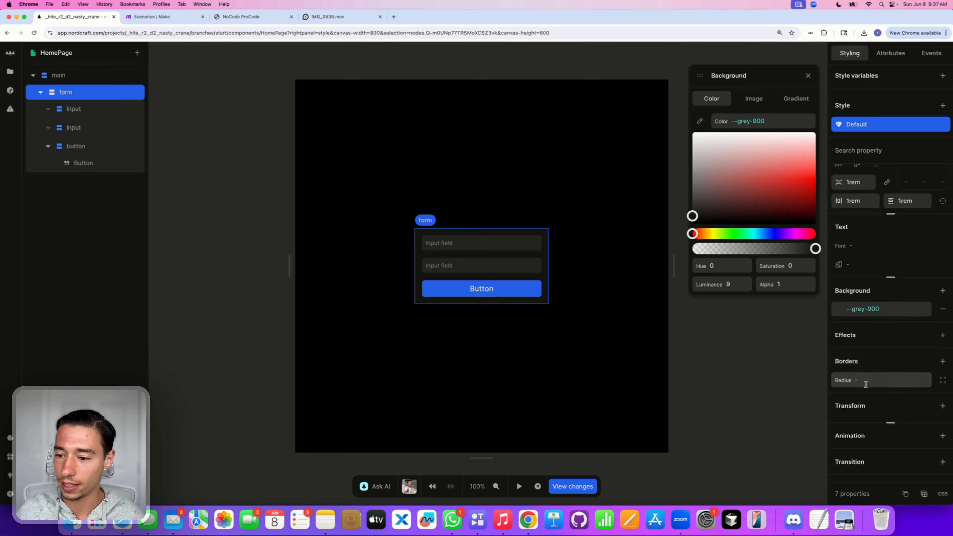
pyautogui.click(878, 380)
pyautogui.write('1')
pyautogui.press('Return')
pyautogui.click(500, 391)
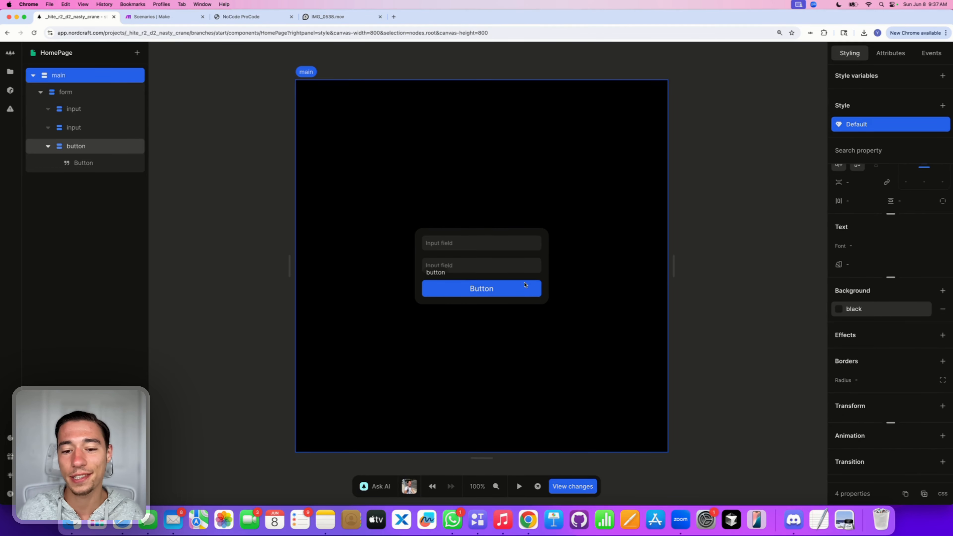
pyautogui.click(517, 290)
# Step: Replace the button's 'Button' label with 'Submit Data'
pyautogui.doubleClick(478, 291)
pyautogui.press('BackSpace')
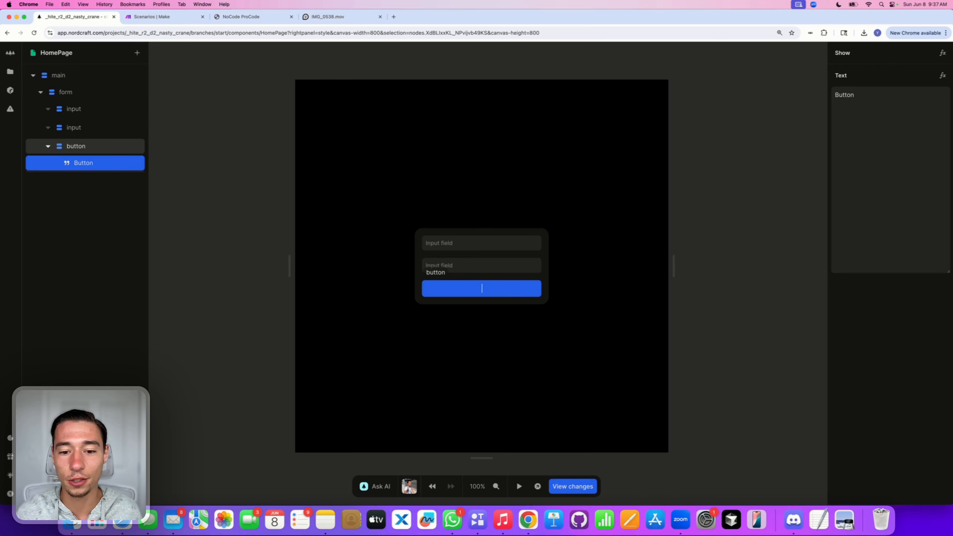
pyautogui.write('Su')
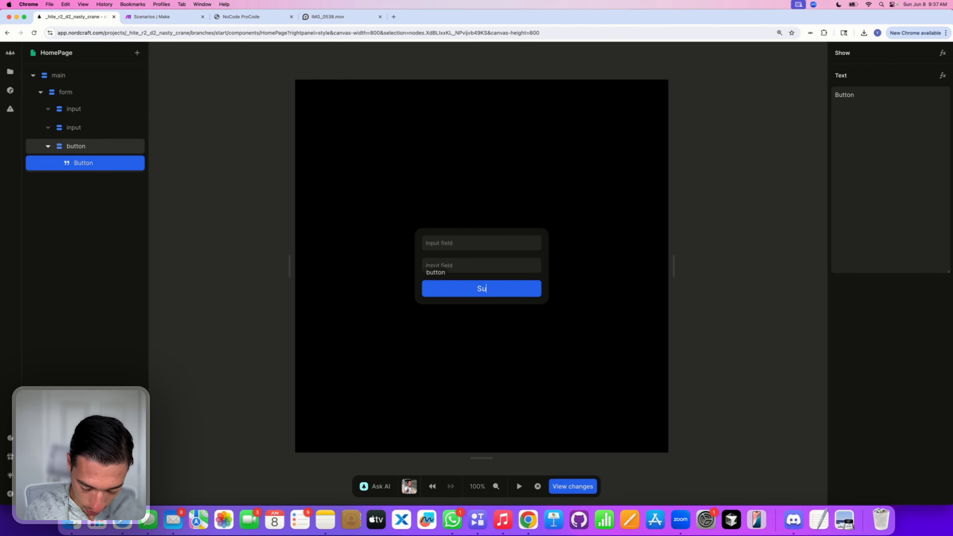
pyautogui.write('bmit Data')
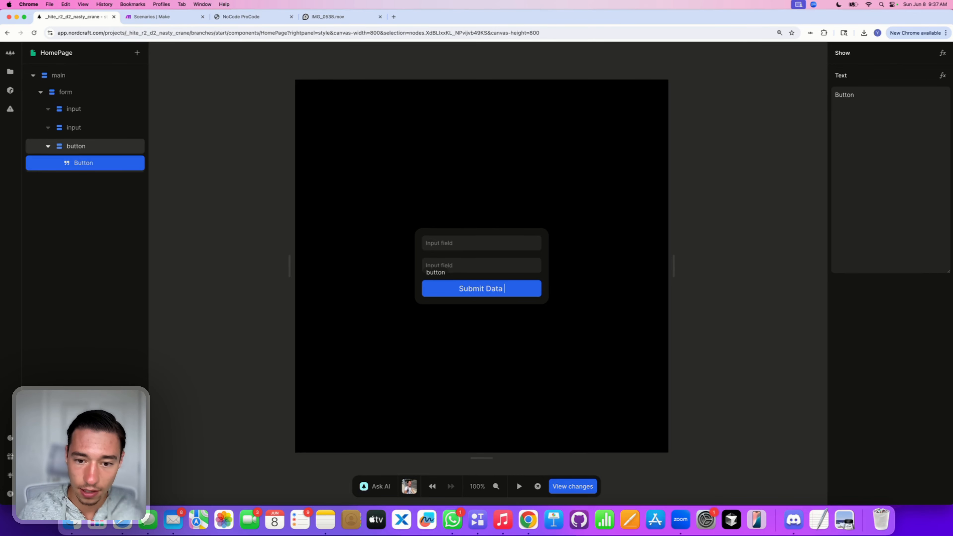
pyautogui.click(485, 392)
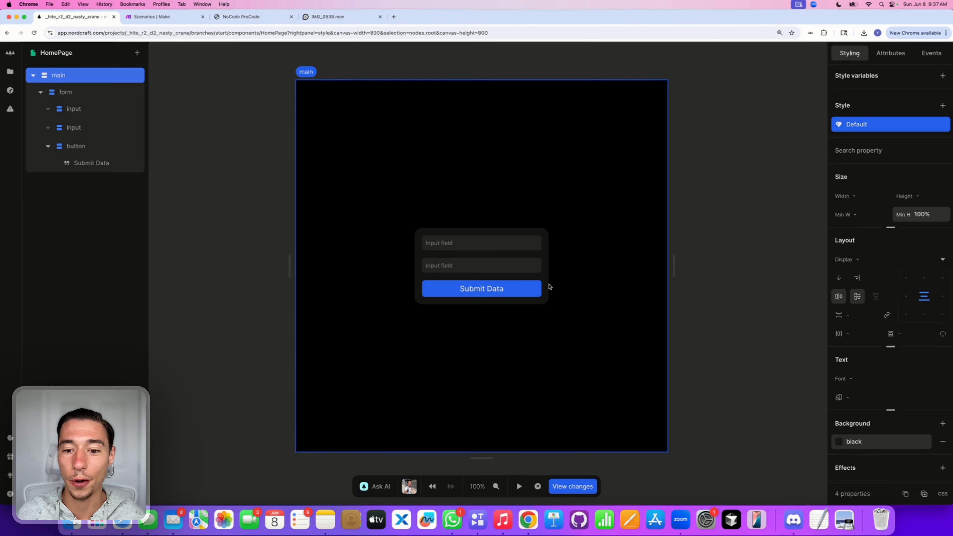
pyautogui.click(533, 289)
pyautogui.click(472, 318)
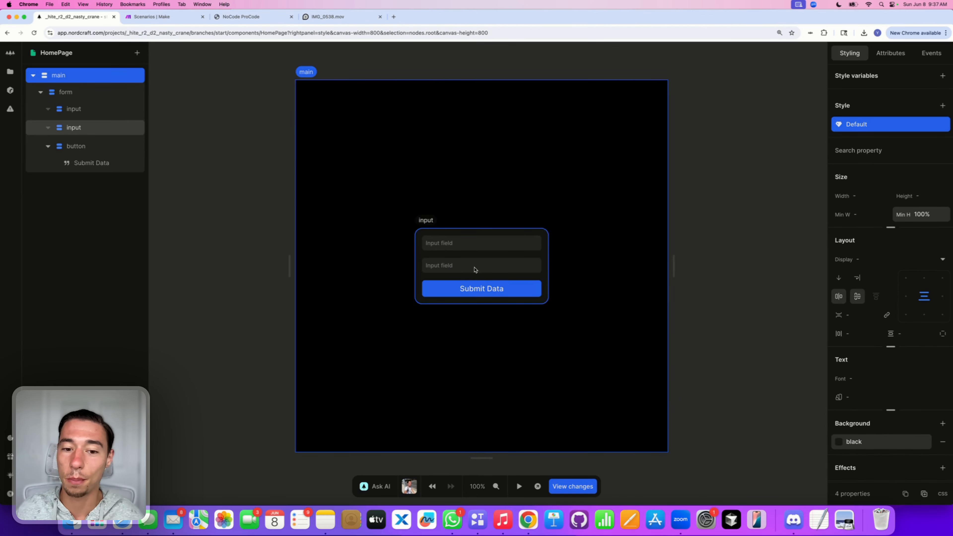
pyautogui.click(466, 246)
pyautogui.click(477, 271)
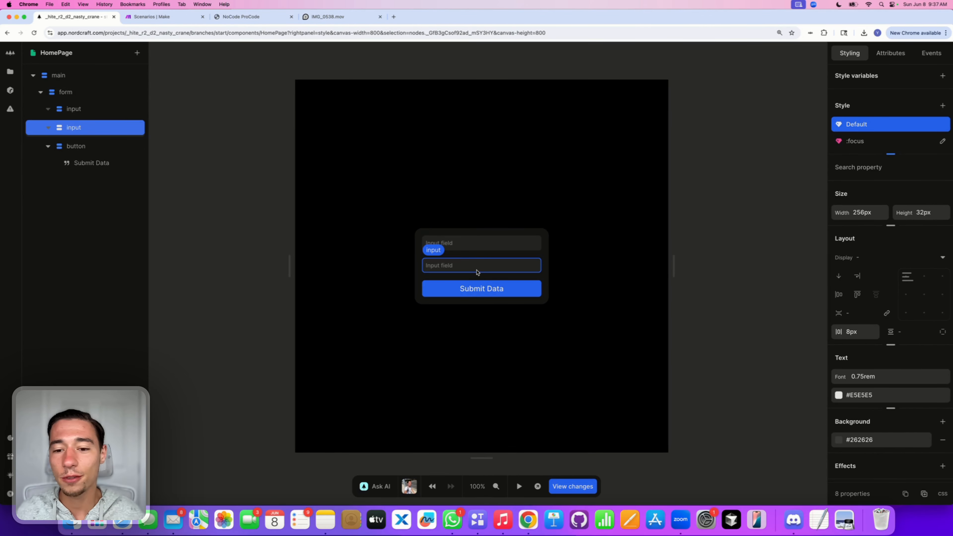
# Step: Set the input placeholders to 'Name' and 'Email'
pyautogui.click(480, 250)
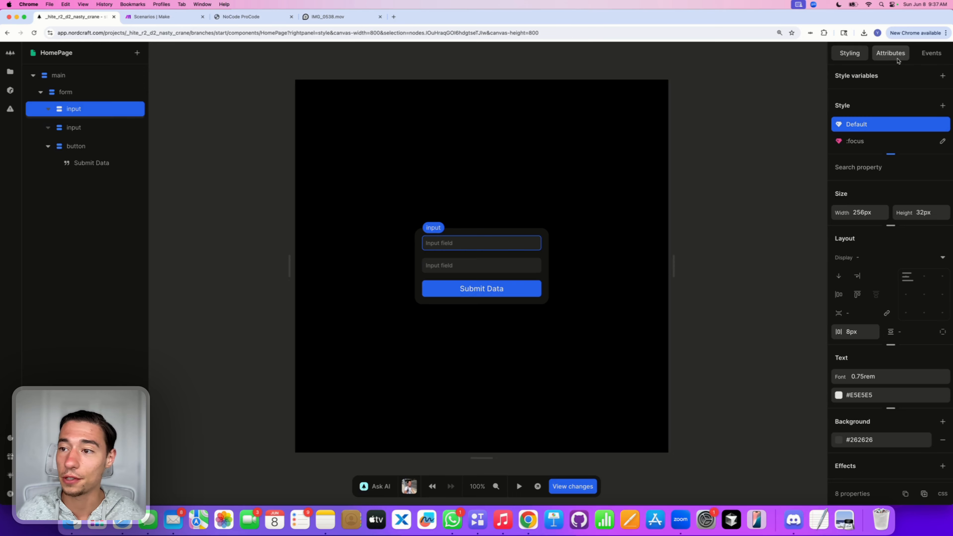
pyautogui.click(891, 53)
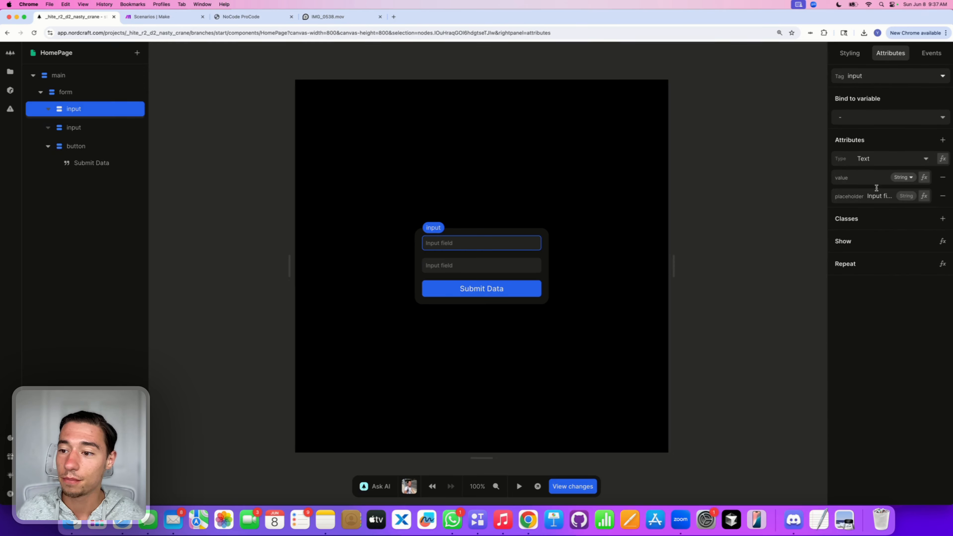
pyautogui.click(878, 195)
pyautogui.press('BackSpace')
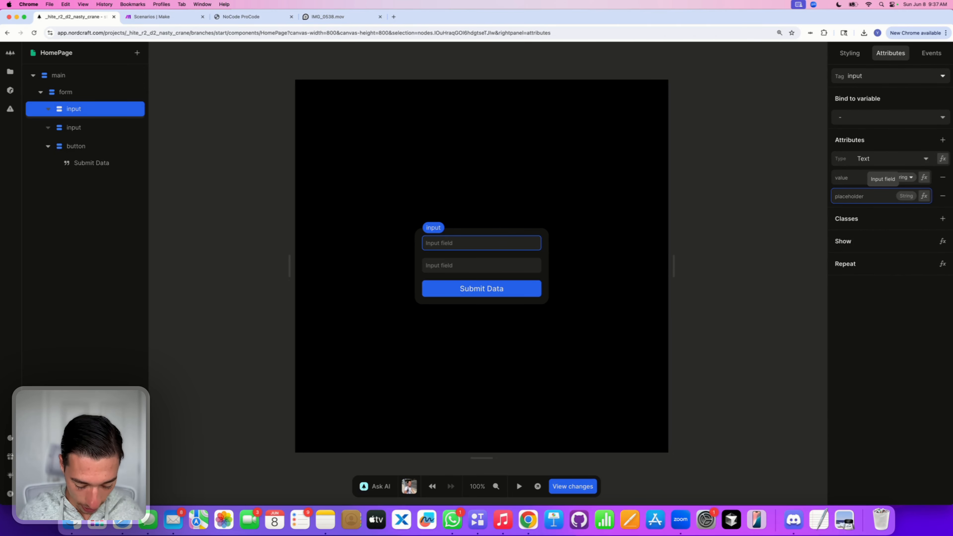
pyautogui.write('Name')
pyautogui.click(514, 268)
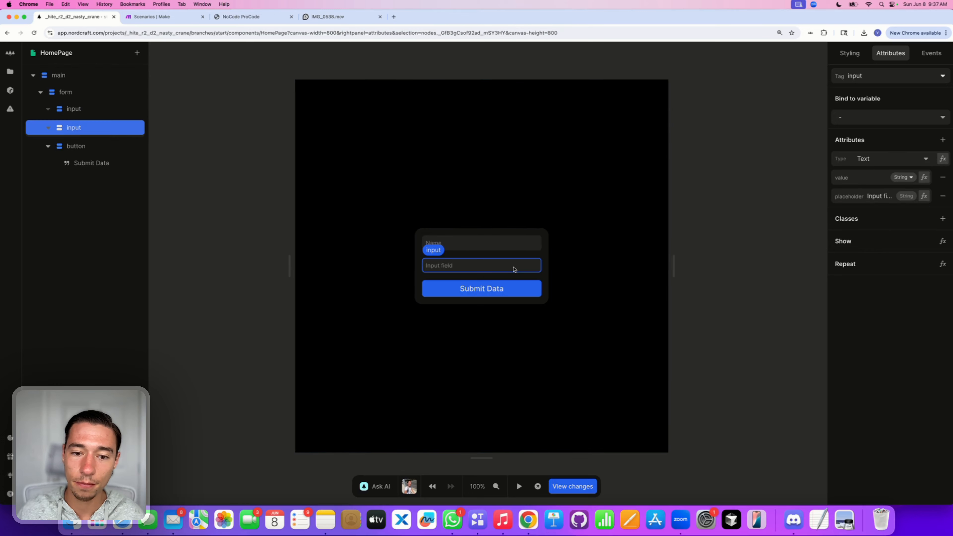
pyautogui.click(890, 196)
pyautogui.press('BackSpace')
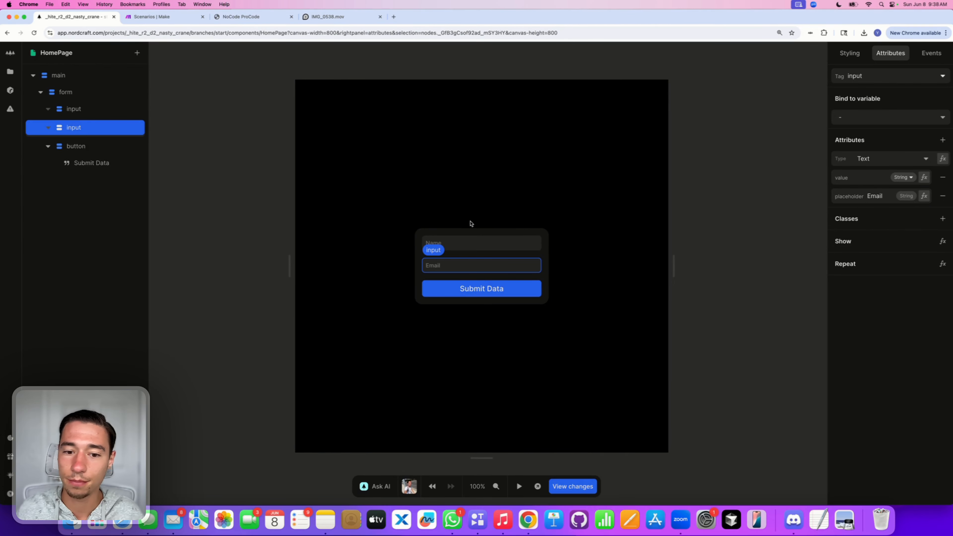
# Step: Keep the Name input as Text and set the second input's type to Email
pyautogui.click(455, 246)
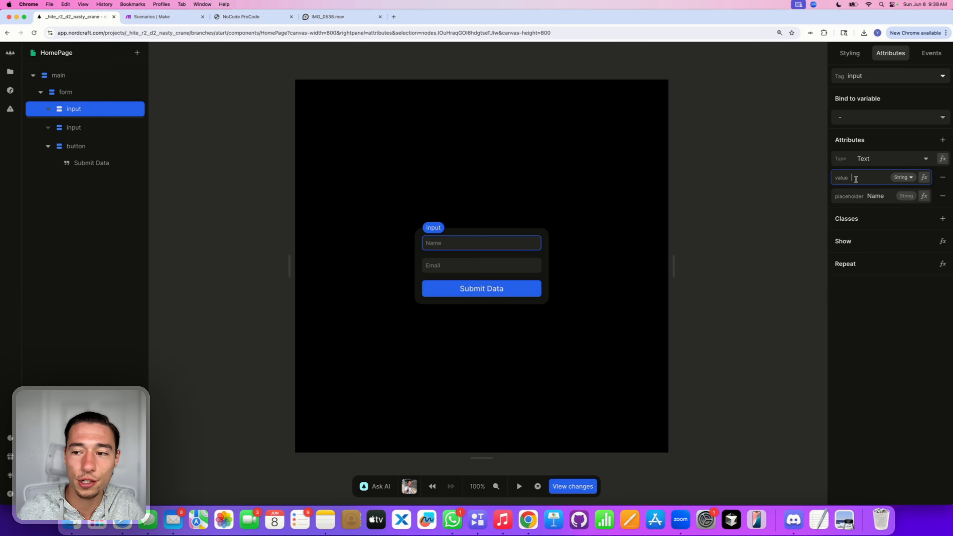
pyautogui.click(861, 162)
pyautogui.click(863, 157)
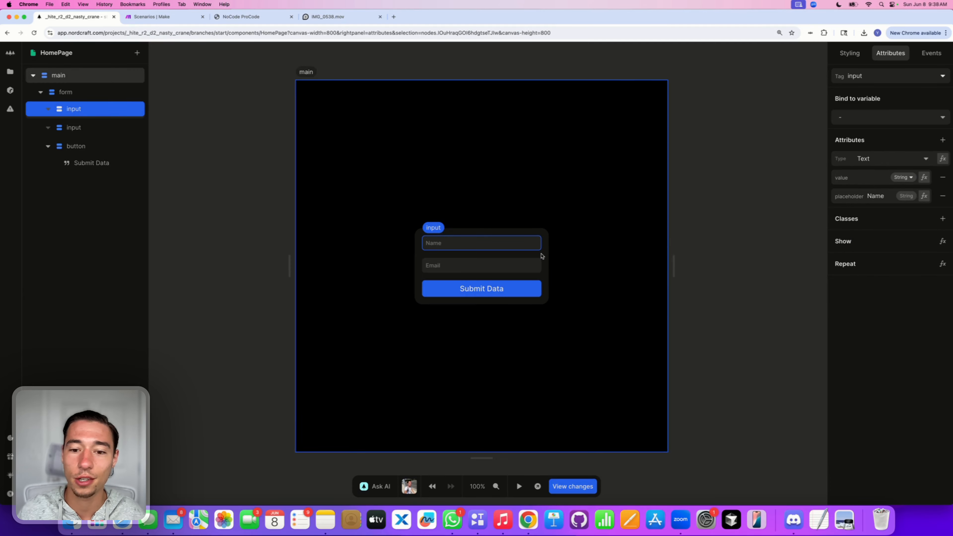
pyautogui.click(479, 272)
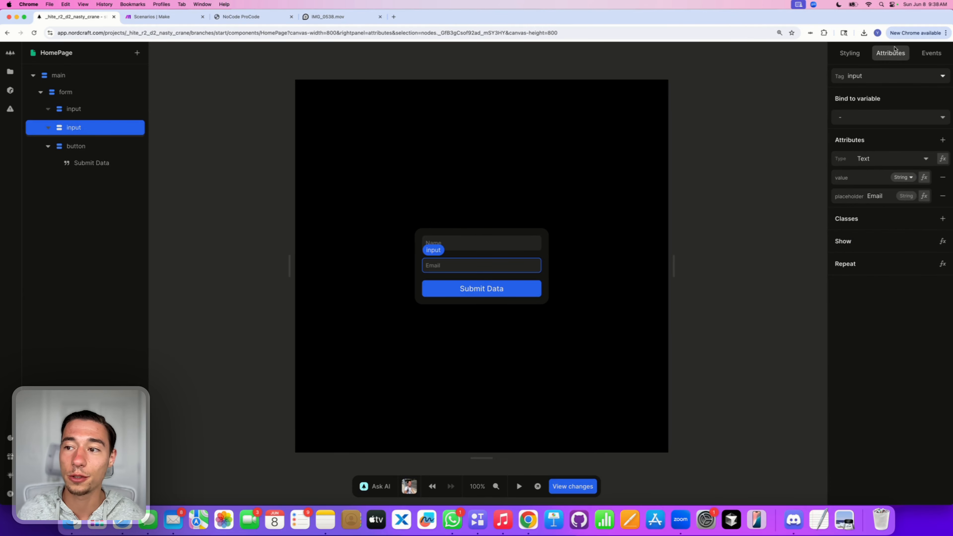
pyautogui.click(863, 156)
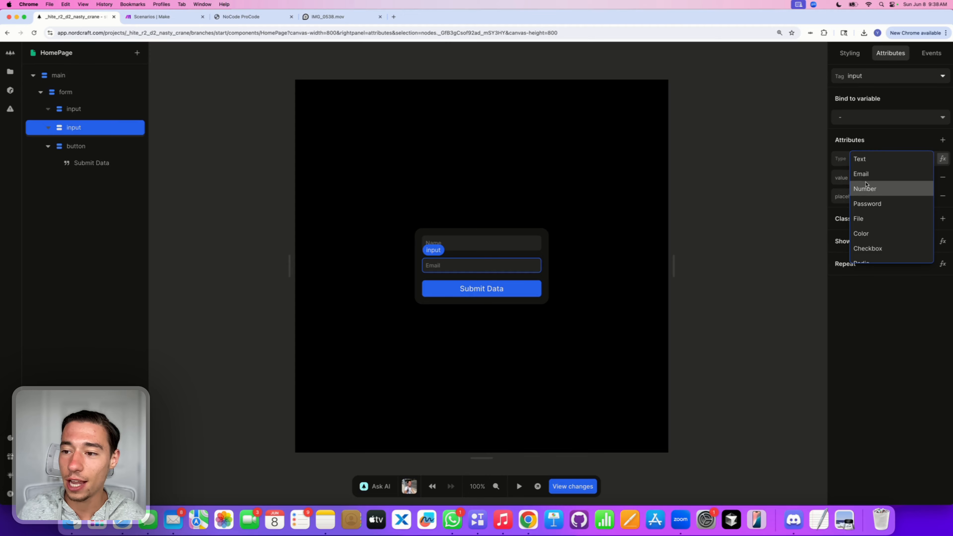
pyautogui.click(865, 174)
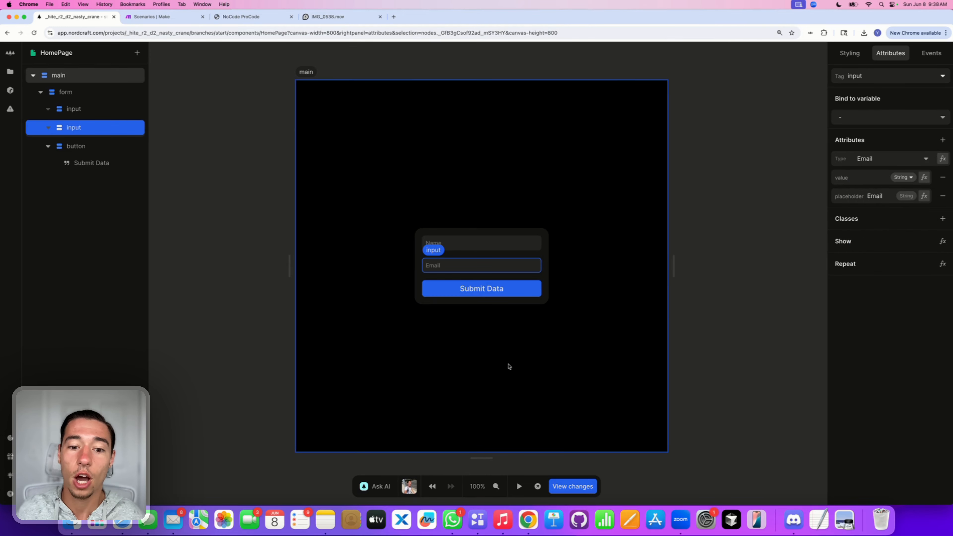
pyautogui.click(505, 246)
# Step: Add a required attribute set to true on the Name input
pyautogui.click(494, 267)
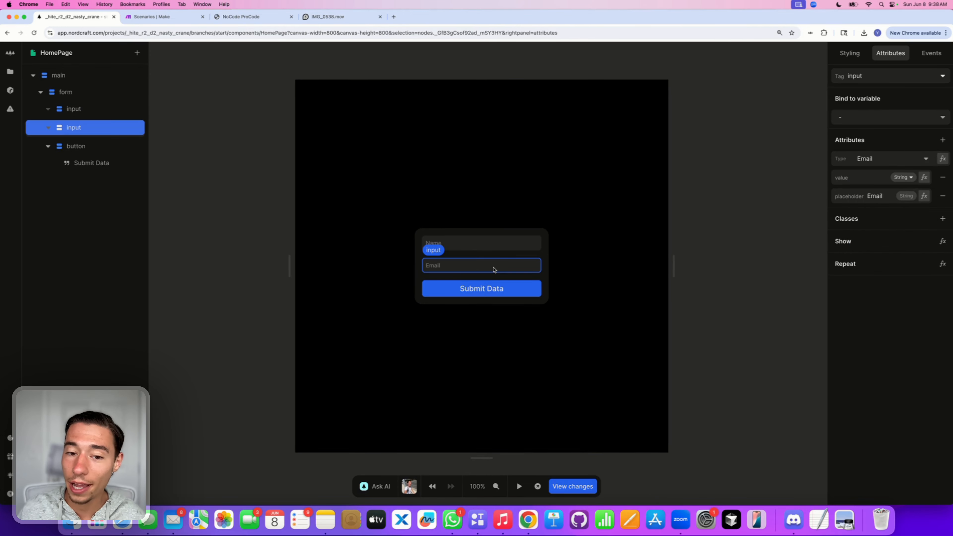
pyautogui.click(494, 245)
pyautogui.click(942, 140)
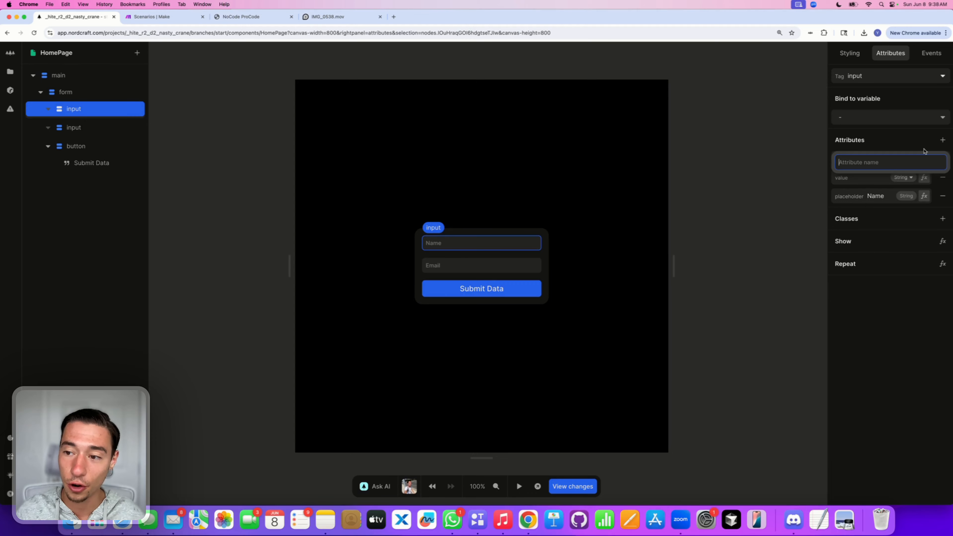
pyautogui.write('req')
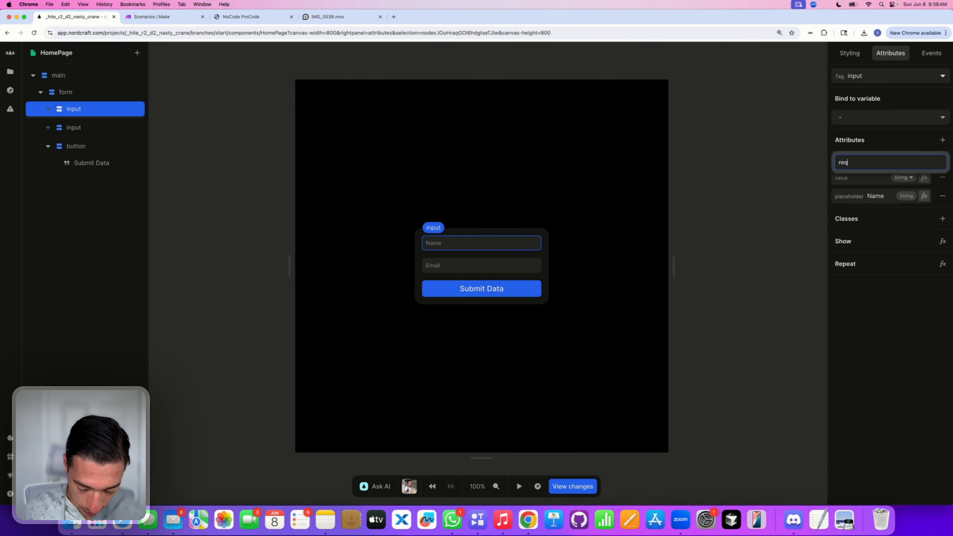
pyautogui.write('uired')
pyautogui.press('Return')
pyautogui.write('tr')
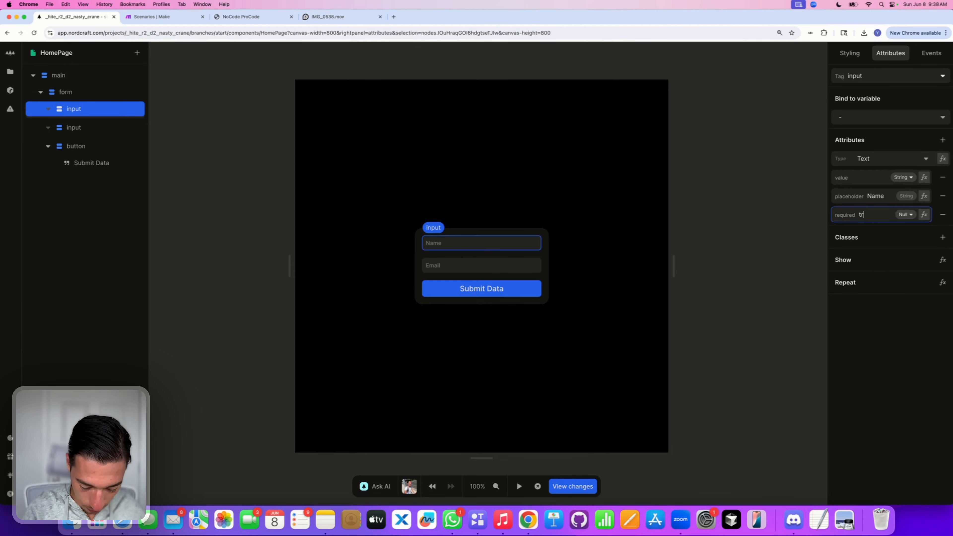
pyautogui.write('ue')
# Step: Add a required attribute set to true on the Email input
pyautogui.click(433, 255)
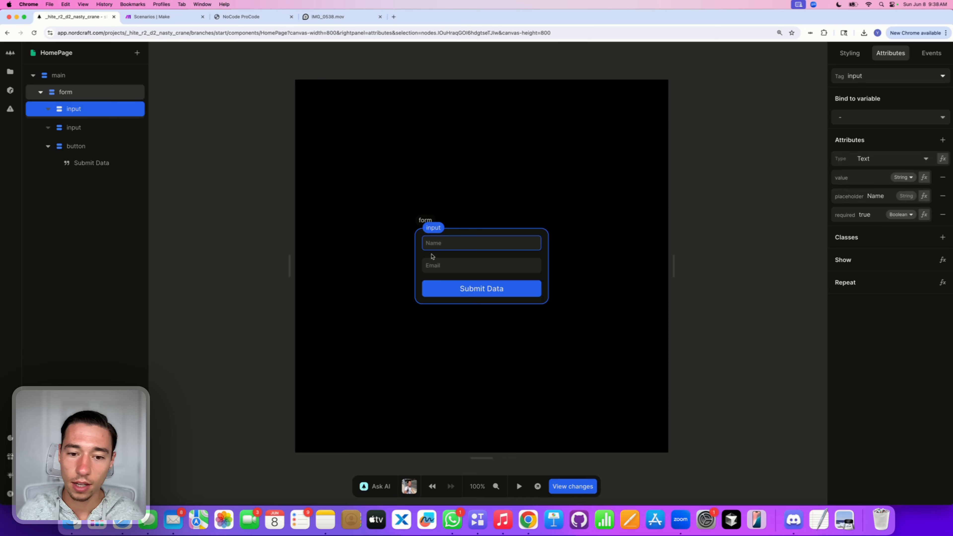
pyautogui.click(440, 271)
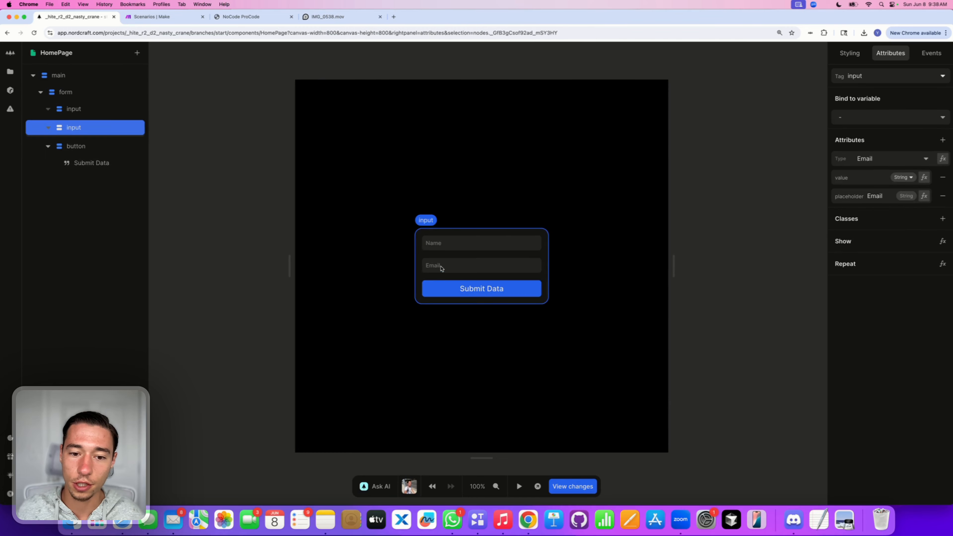
pyautogui.click(942, 143)
pyautogui.write('re')
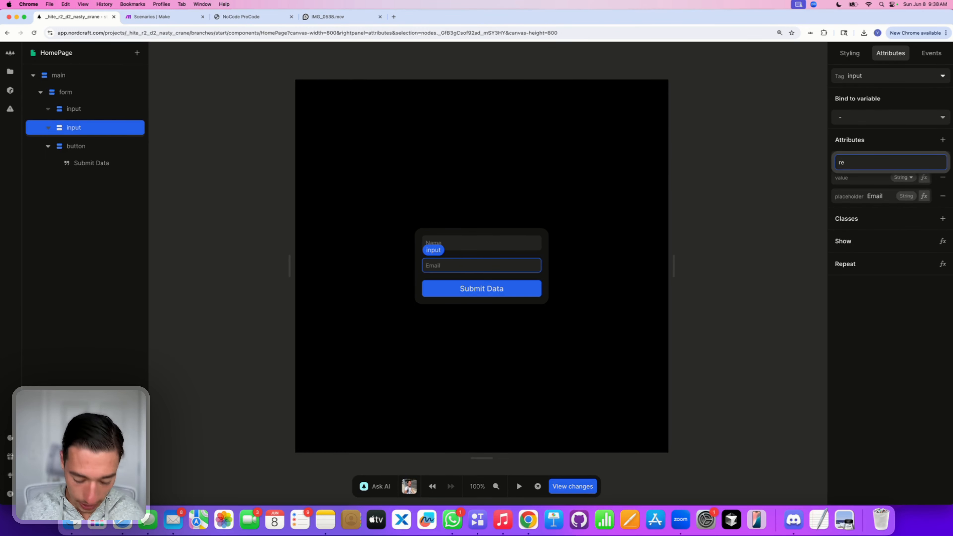
pyautogui.write('quired')
pyautogui.press('Return')
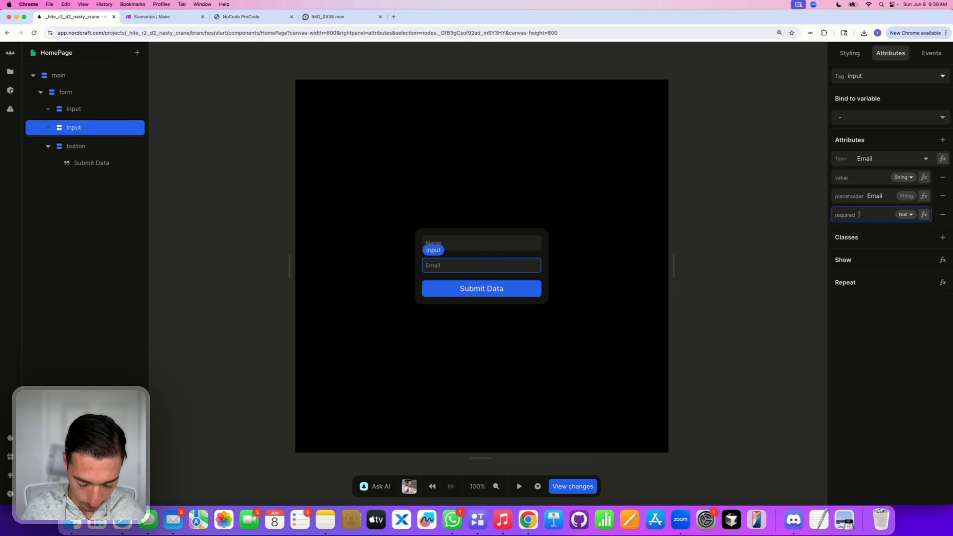
pyautogui.write('true')
pyautogui.press('Return')
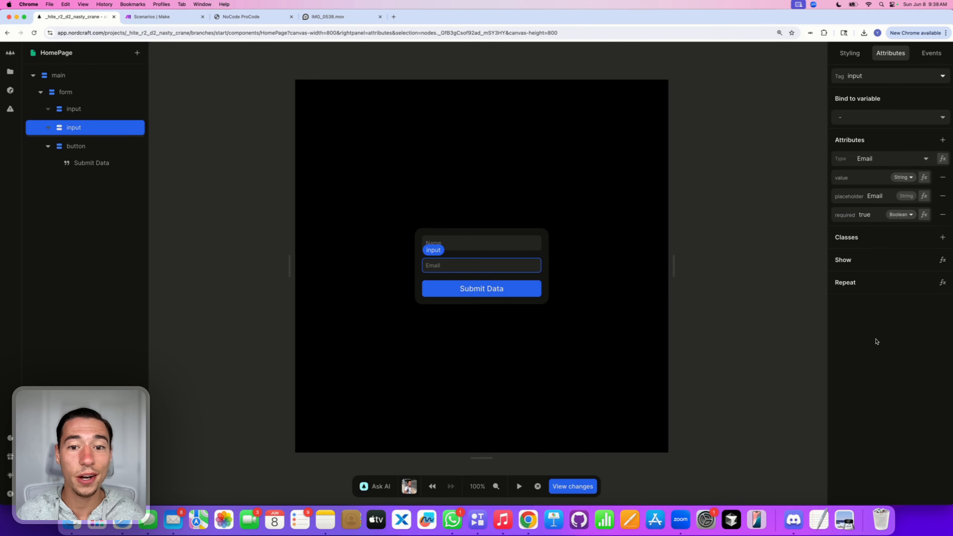
pyautogui.click(486, 315)
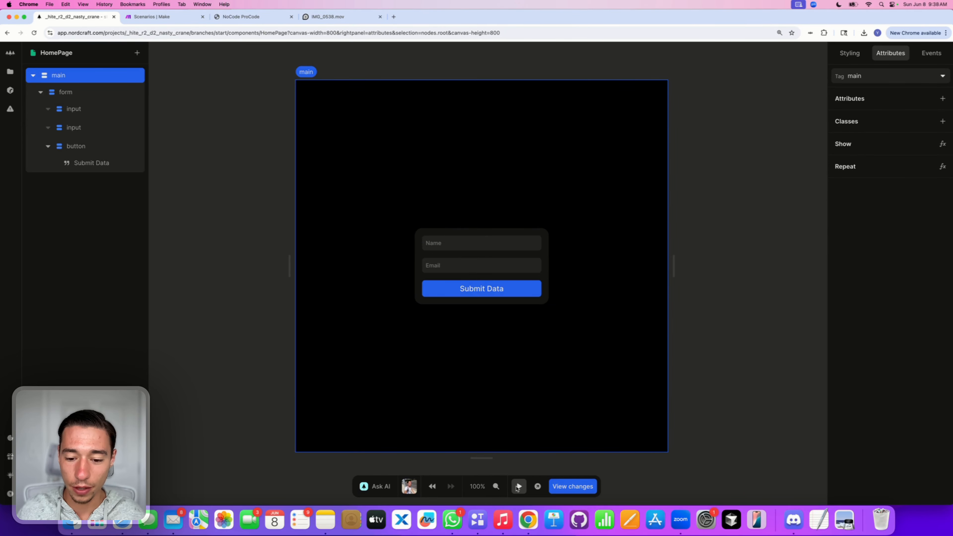
pyautogui.click(519, 487)
pyautogui.click(467, 293)
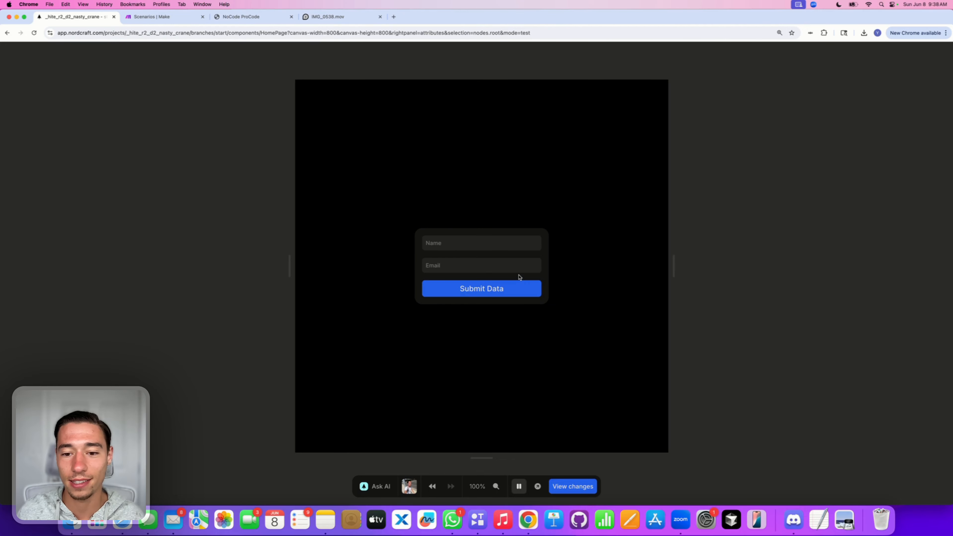
pyautogui.click(511, 269)
pyautogui.click(534, 286)
pyautogui.click(576, 326)
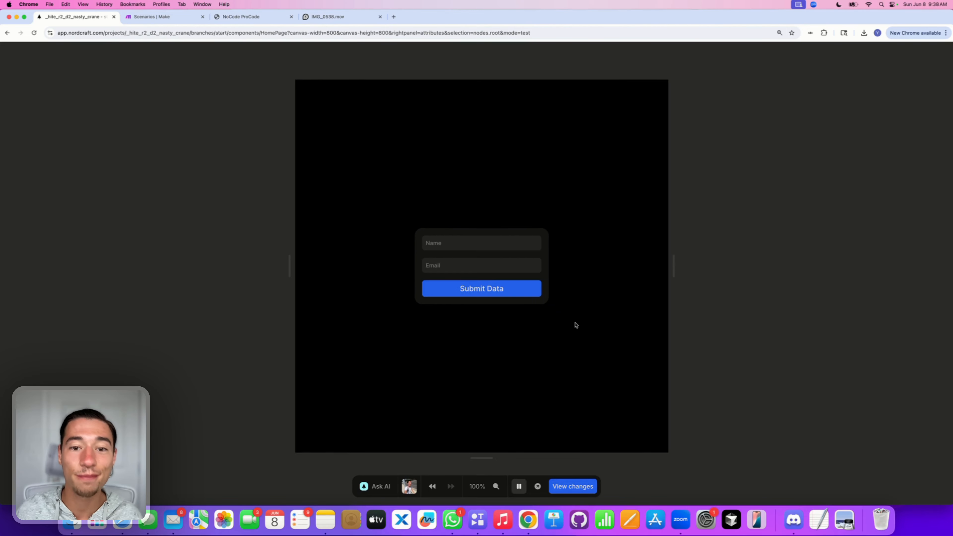
pyautogui.click(520, 486)
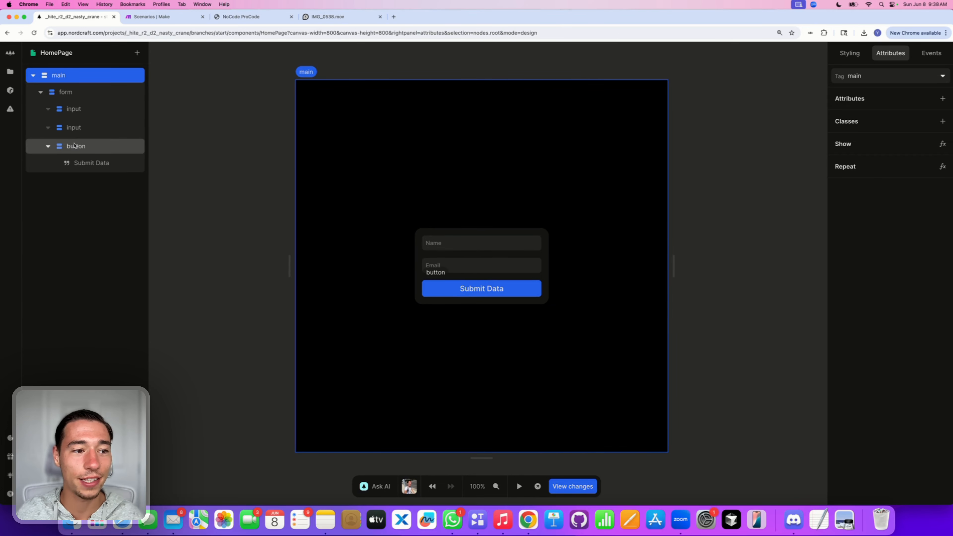
# Step: Add a type attribute with value submit to the Submit Data button
pyautogui.click(73, 150)
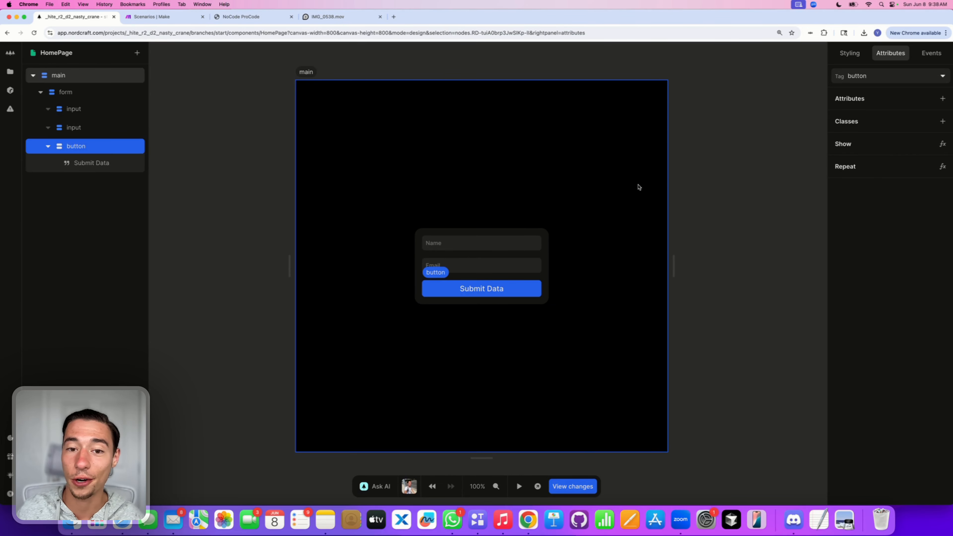
pyautogui.click(943, 99)
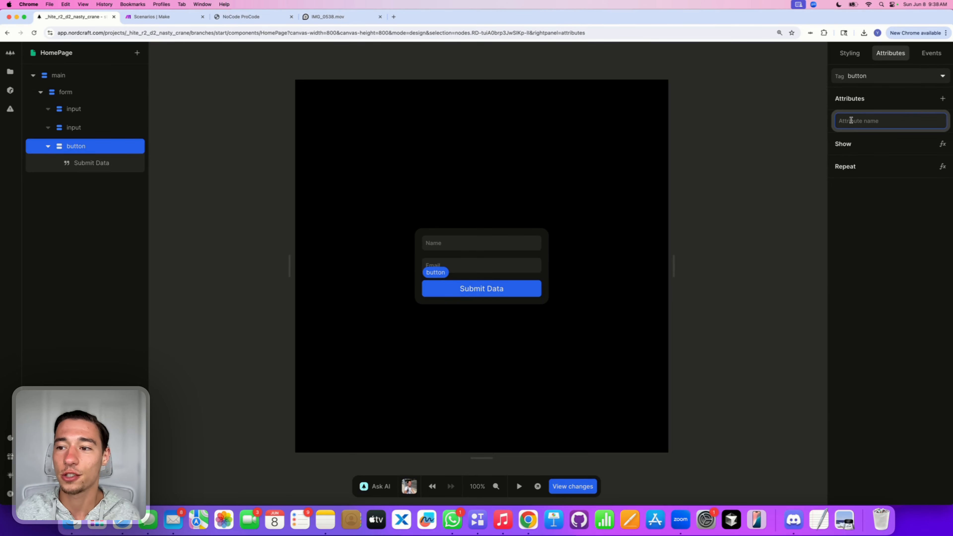
pyautogui.write('type')
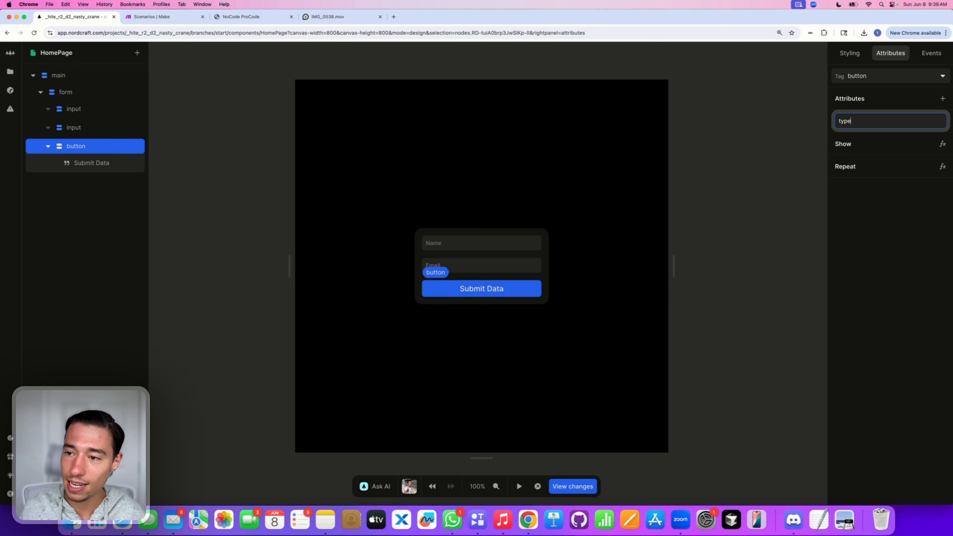
pyautogui.press('Return')
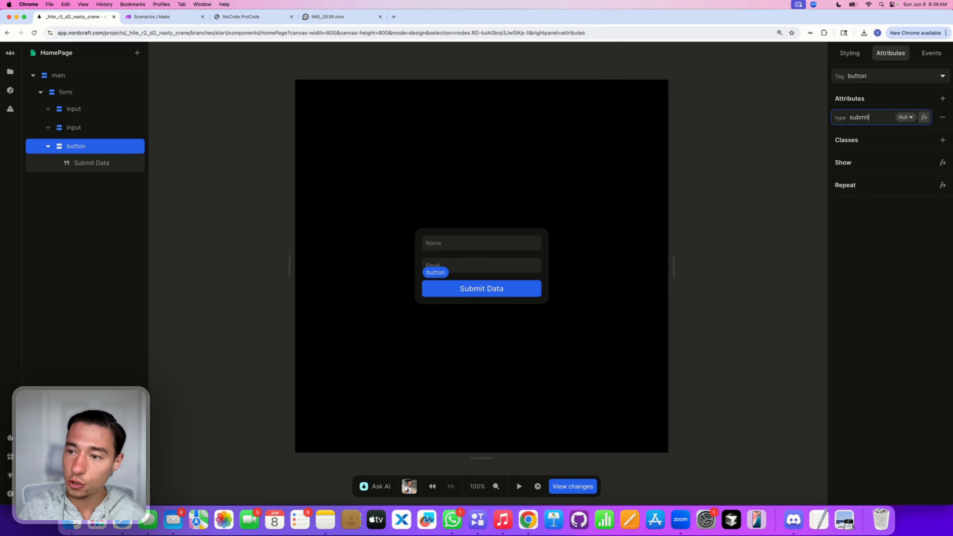
# Step: Test submitting the empty form in preview mode, then return to editing
pyautogui.click(519, 487)
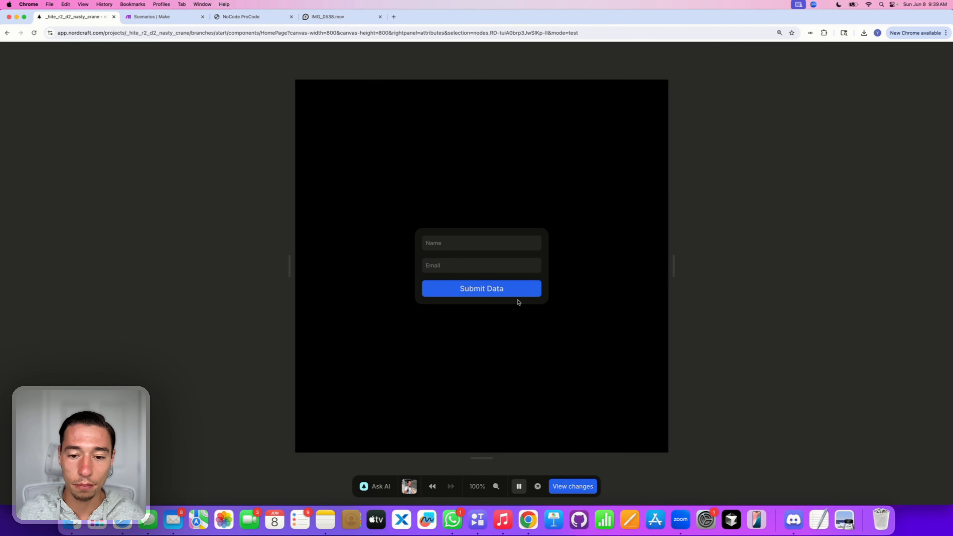
pyautogui.click(509, 294)
pyautogui.click(520, 486)
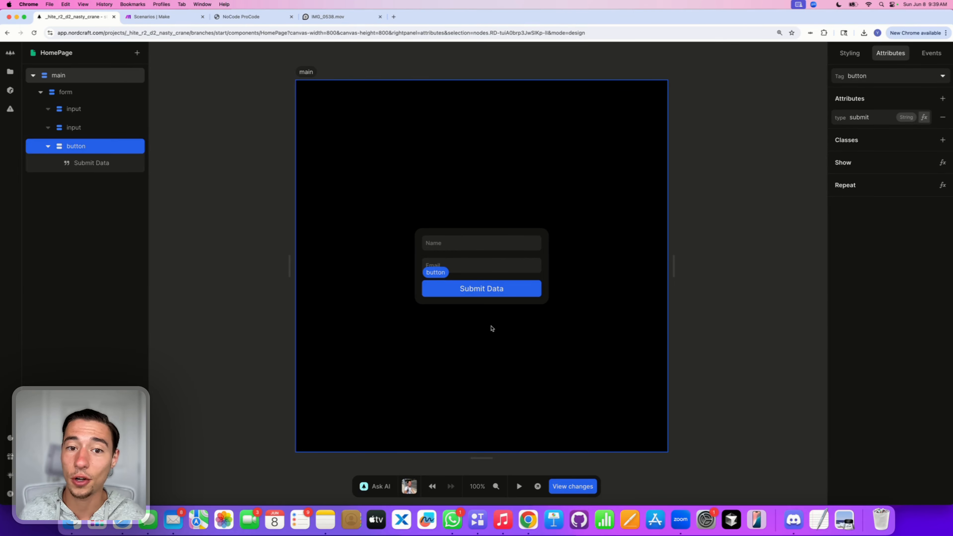
# Step: Add a new Button element to the form and check in preview whether it submits
pyautogui.click(471, 276)
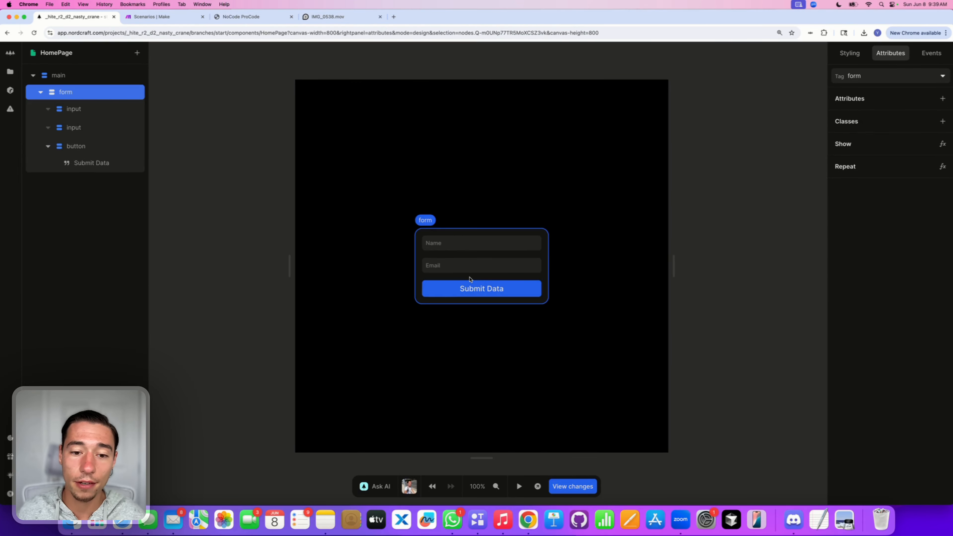
pyautogui.click(134, 54)
pyautogui.write('bu')
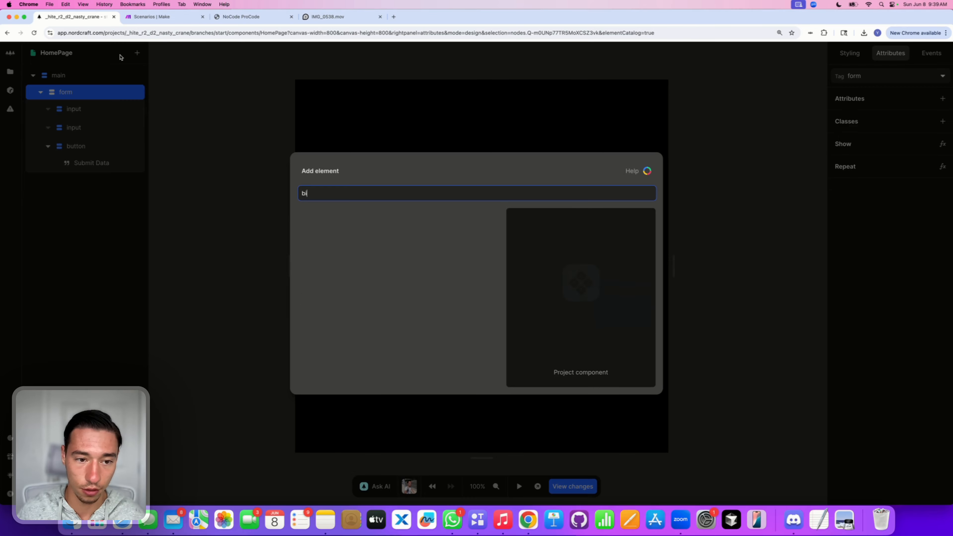
pyautogui.click(311, 218)
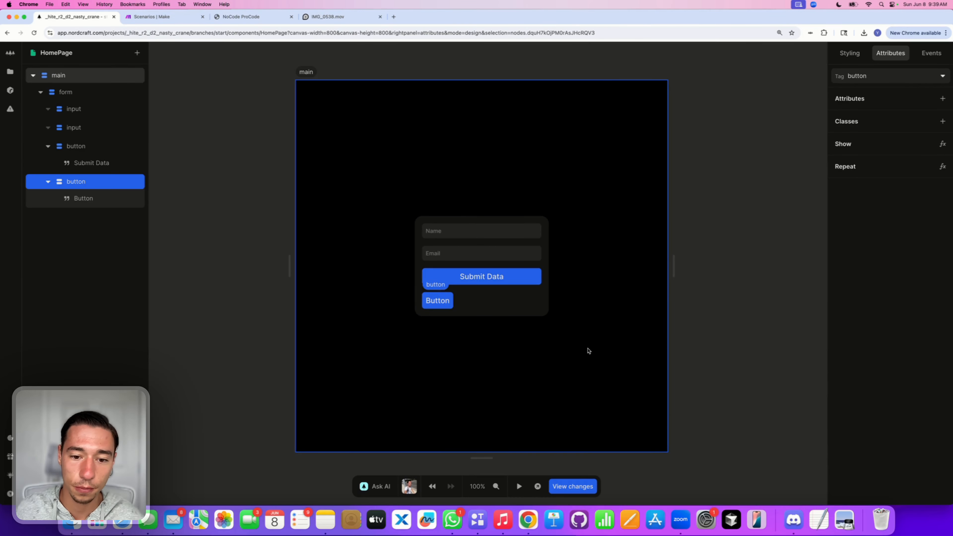
pyautogui.click(520, 486)
pyautogui.click(438, 300)
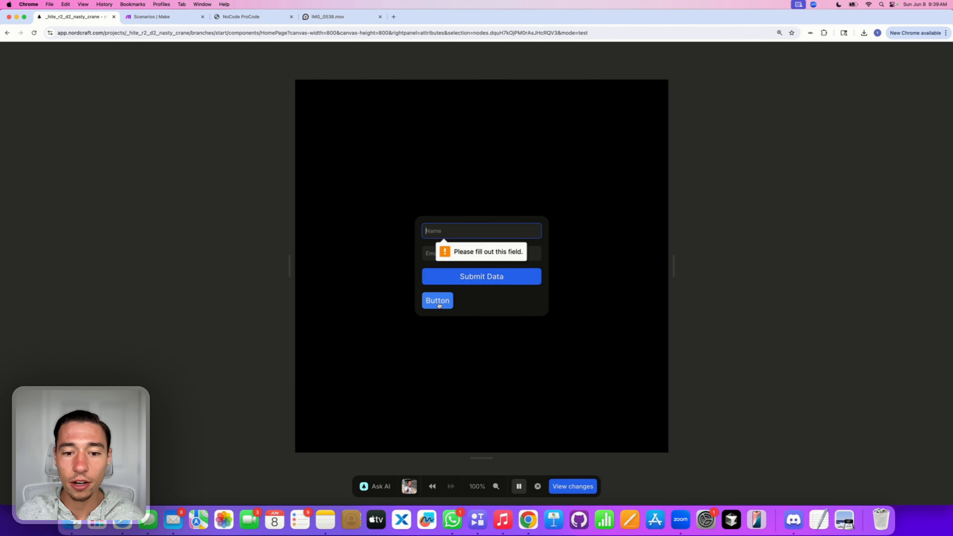
pyautogui.click(520, 487)
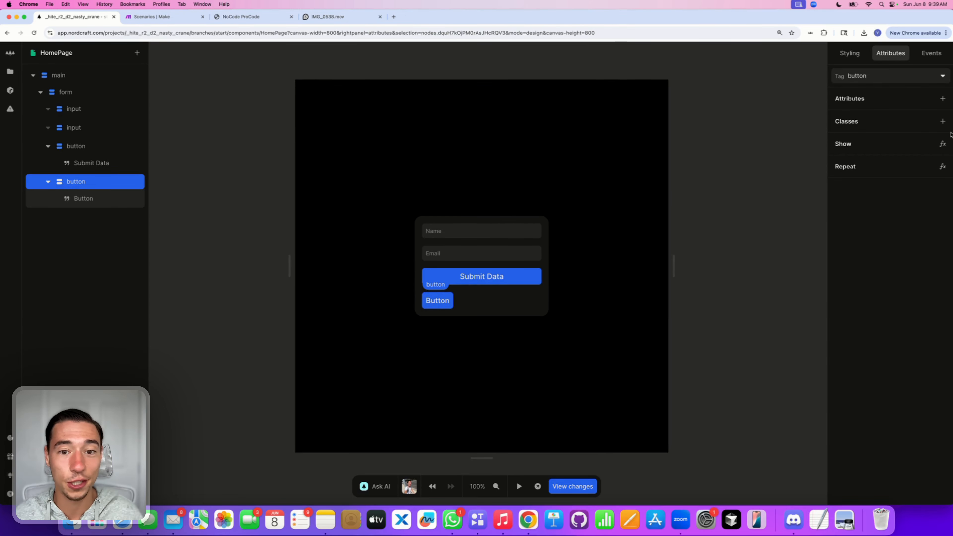
# Step: Give the new button a type attribute of button
pyautogui.click(943, 98)
pyautogui.write('type')
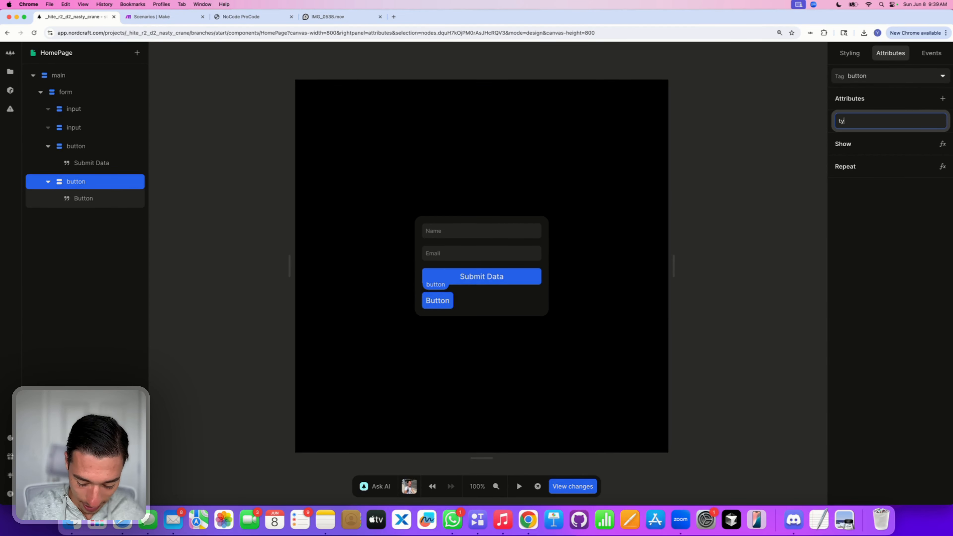
pyautogui.press('Tab')
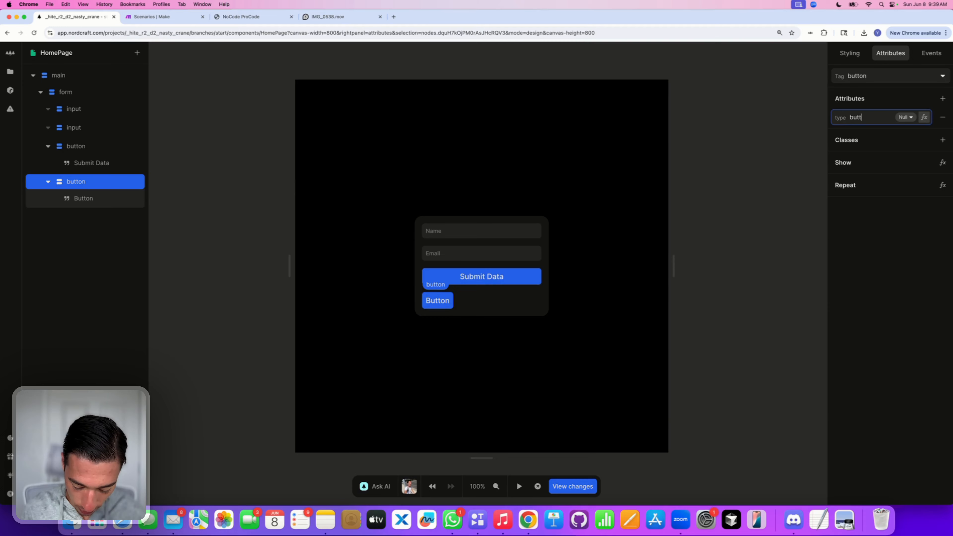
pyautogui.click(906, 231)
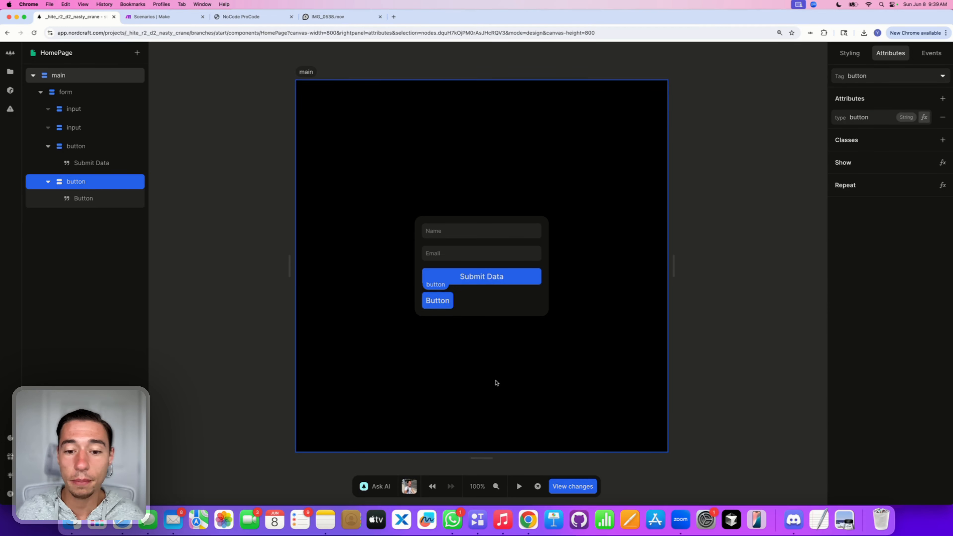
pyautogui.click(519, 487)
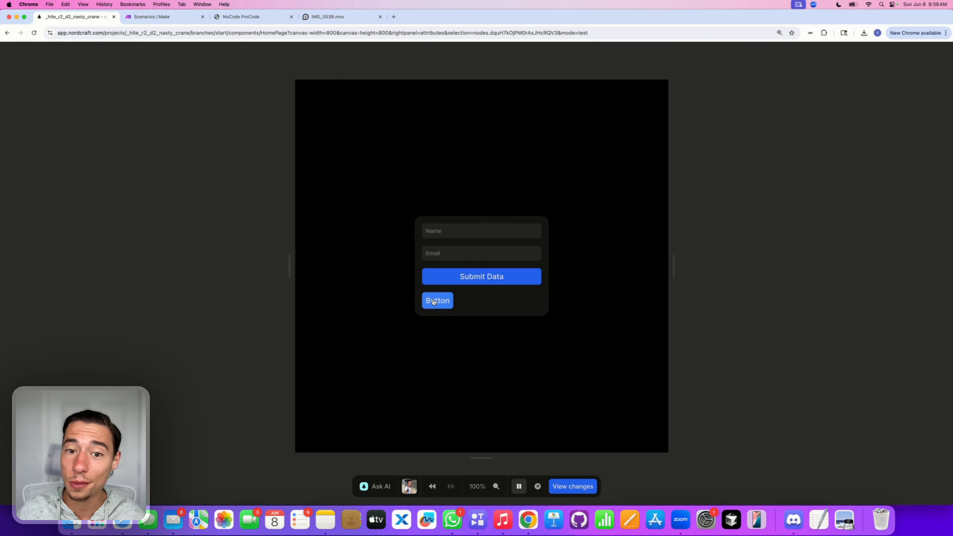
# Step: Type test text into the Name and Email fields in preview, then return to editing
pyautogui.click(461, 232)
pyautogui.write('vdvdvd')
pyautogui.click(450, 254)
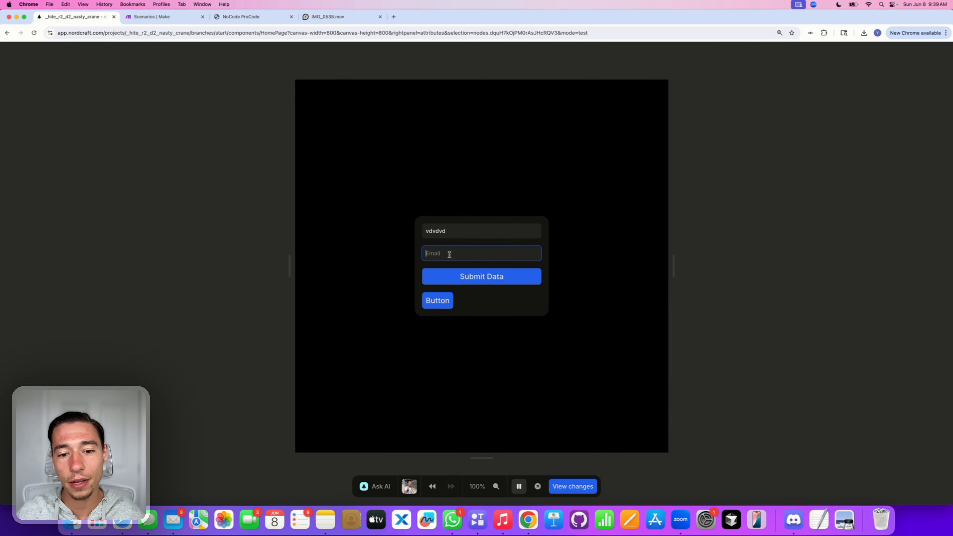
pyautogui.write('dvsvsdv')
pyautogui.click(519, 487)
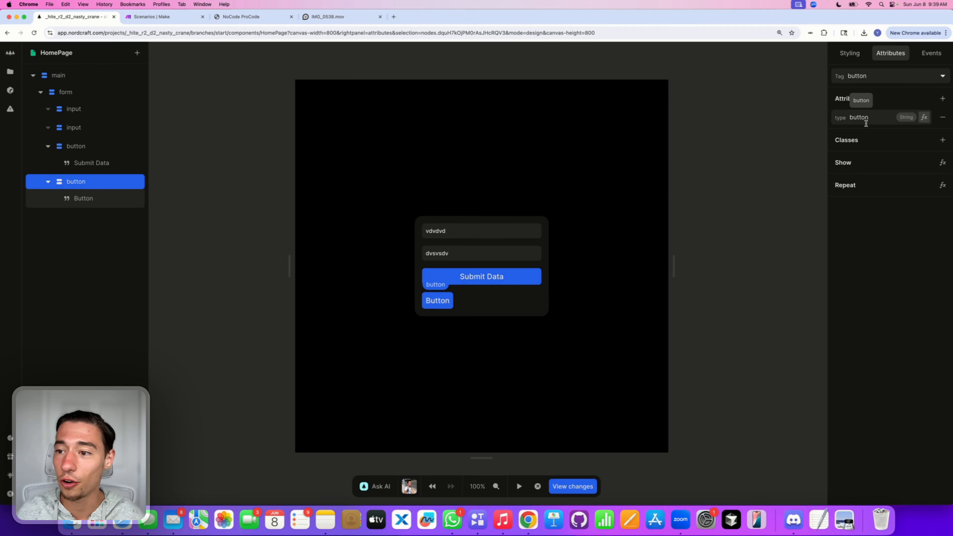
# Step: Change the second button's type attribute to reset
pyautogui.doubleClick(859, 117)
pyautogui.press('BackSpace')
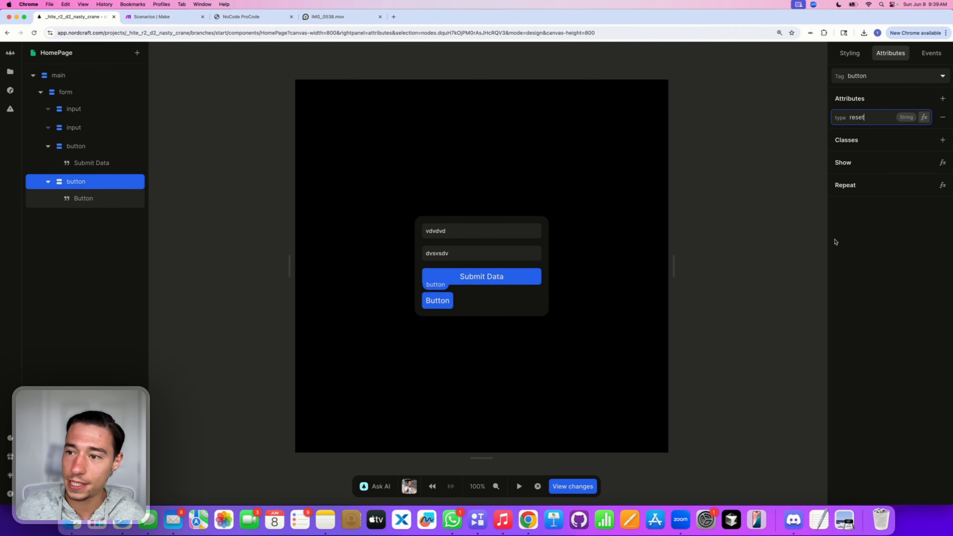
pyautogui.click(885, 292)
# Step: Verify in preview that the reset button clears typed Name and Email entries
pyautogui.click(520, 487)
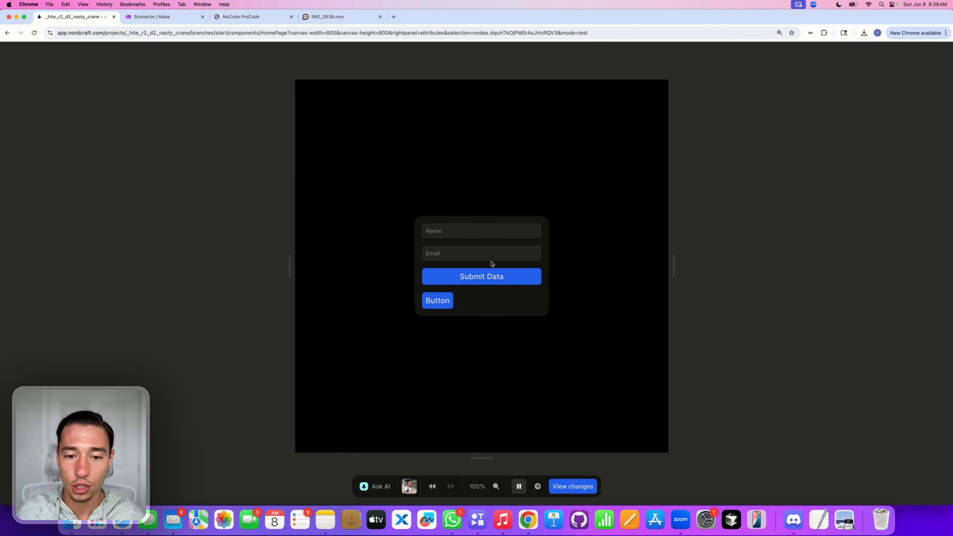
pyautogui.click(484, 238)
pyautogui.write('asdas')
pyautogui.click(441, 301)
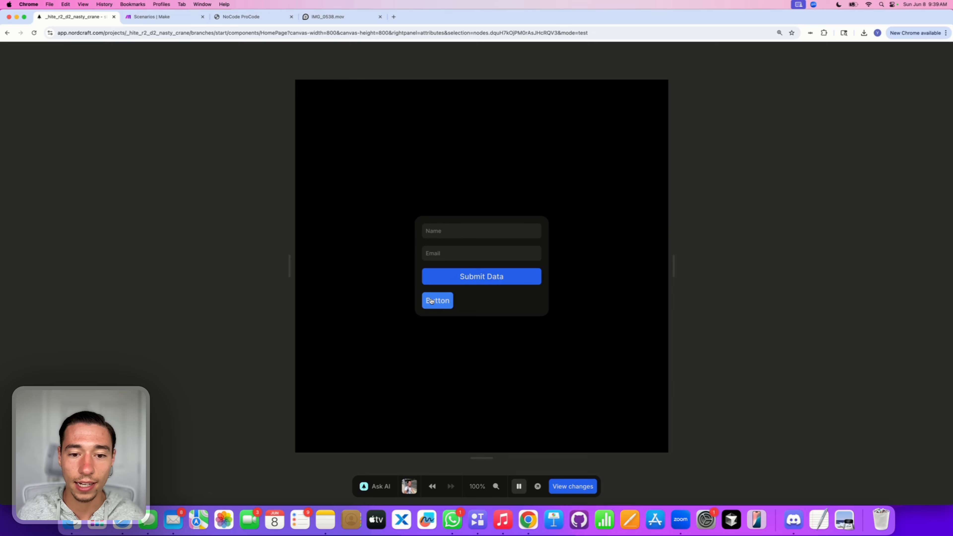
pyautogui.click(460, 253)
pyautogui.write('dv dsvdv')
pyautogui.click(447, 235)
pyautogui.write('vdsvdsv')
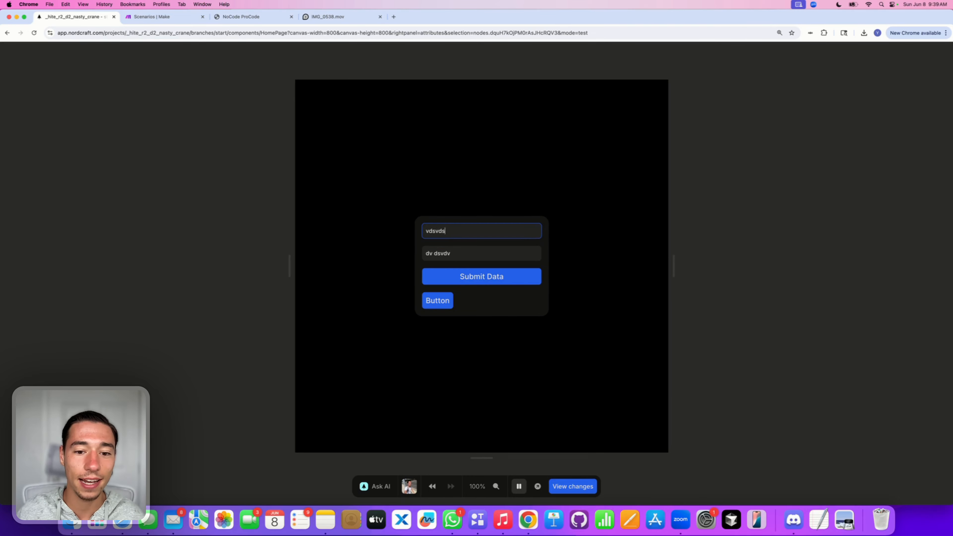
pyautogui.click(444, 300)
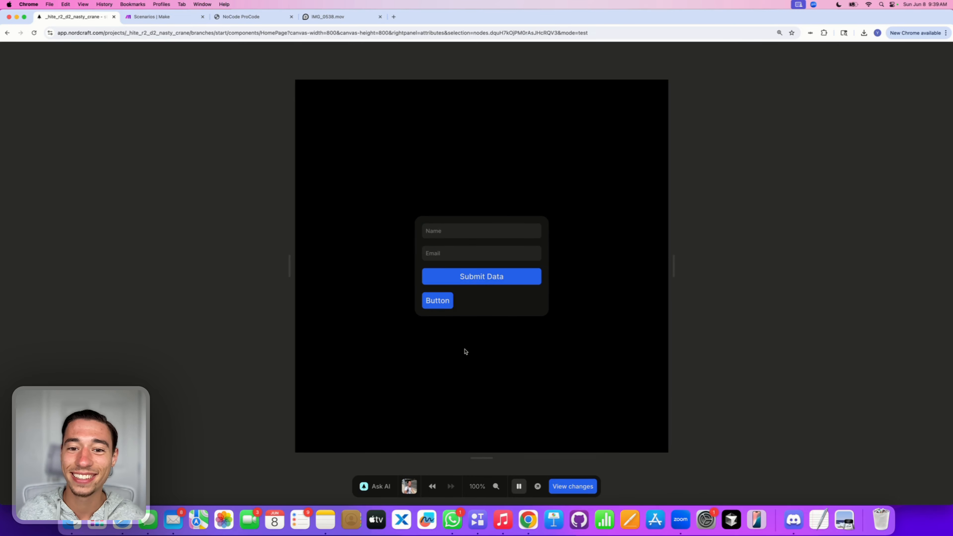
pyautogui.click(519, 487)
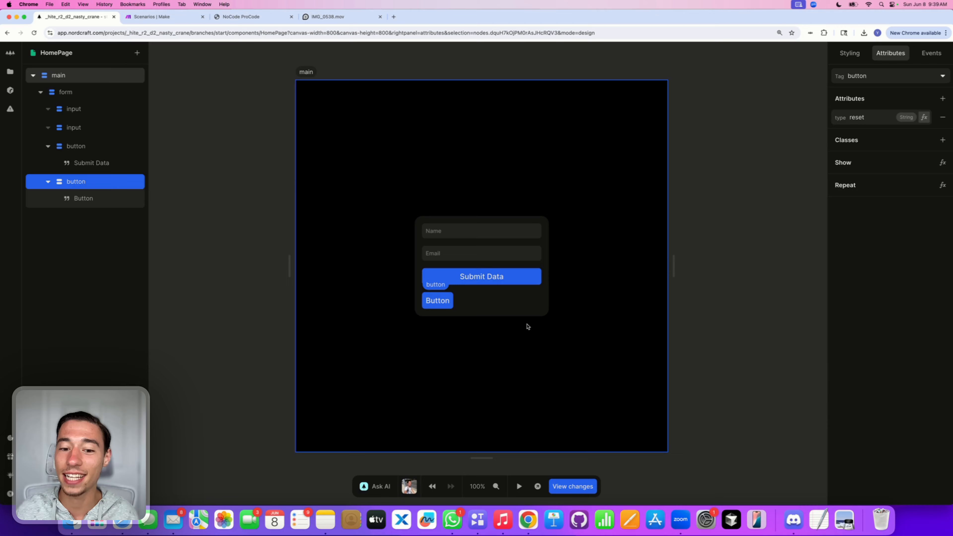
# Step: Rename the second button's label to 'Clear Form'
pyautogui.doubleClick(440, 300)
pyautogui.press('BackSpace')
pyautogui.write('C;')
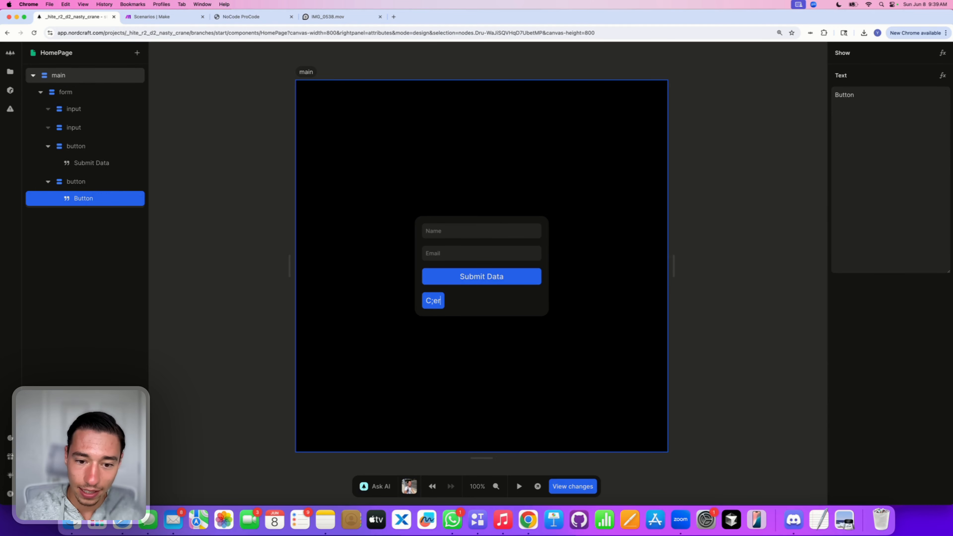
pyautogui.write('lear Form')
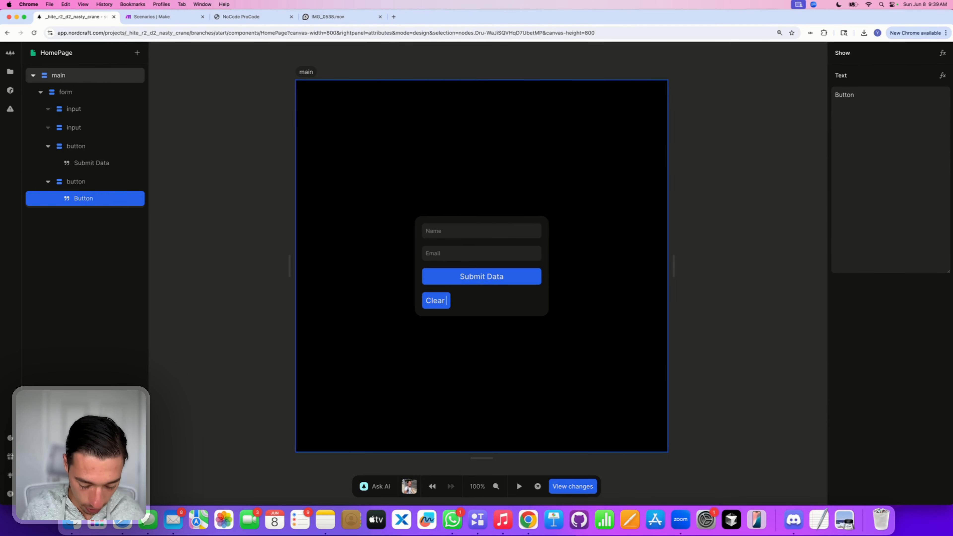
pyautogui.click(389, 369)
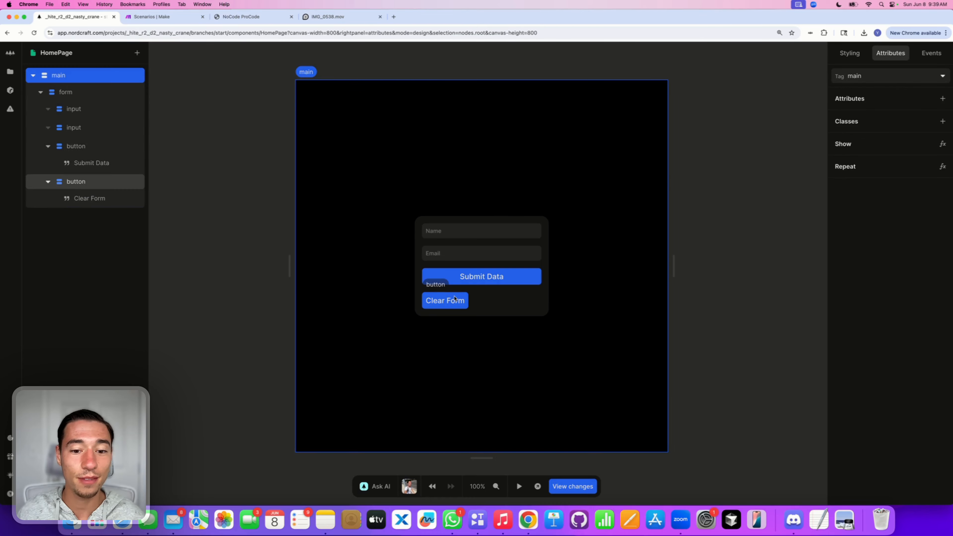
# Step: Wrap Submit Data in a Div and move Clear Form into it above Submit Data
pyautogui.click(447, 279)
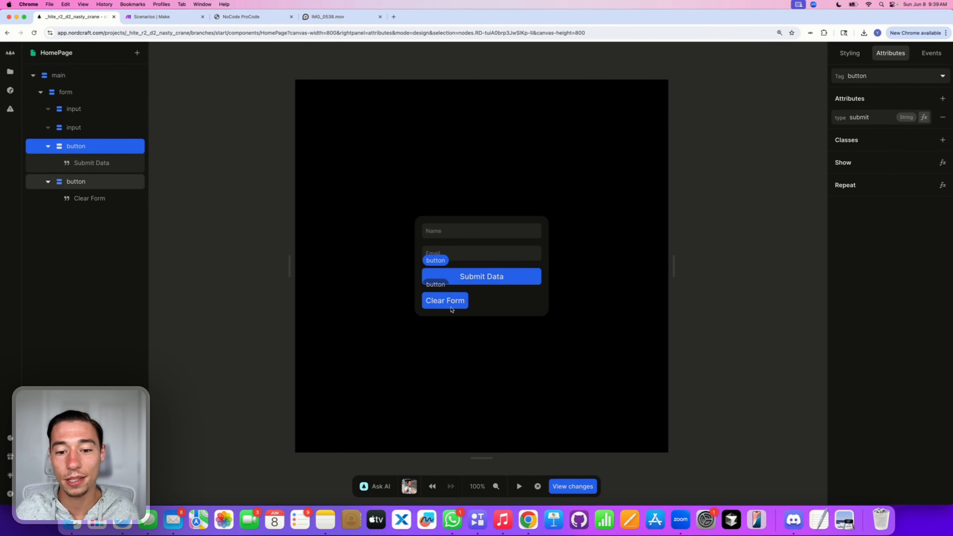
pyautogui.rightClick(84, 151)
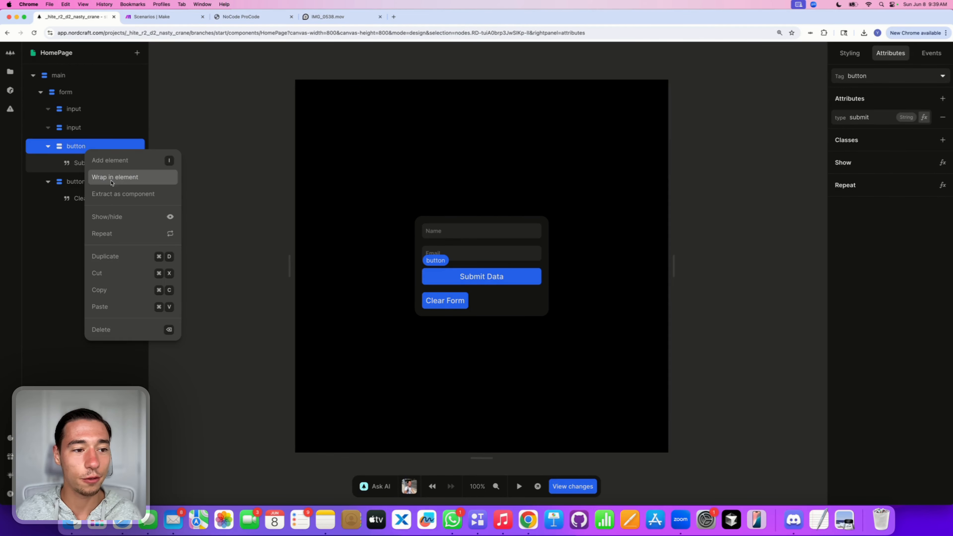
pyautogui.click(114, 184)
pyautogui.write('div')
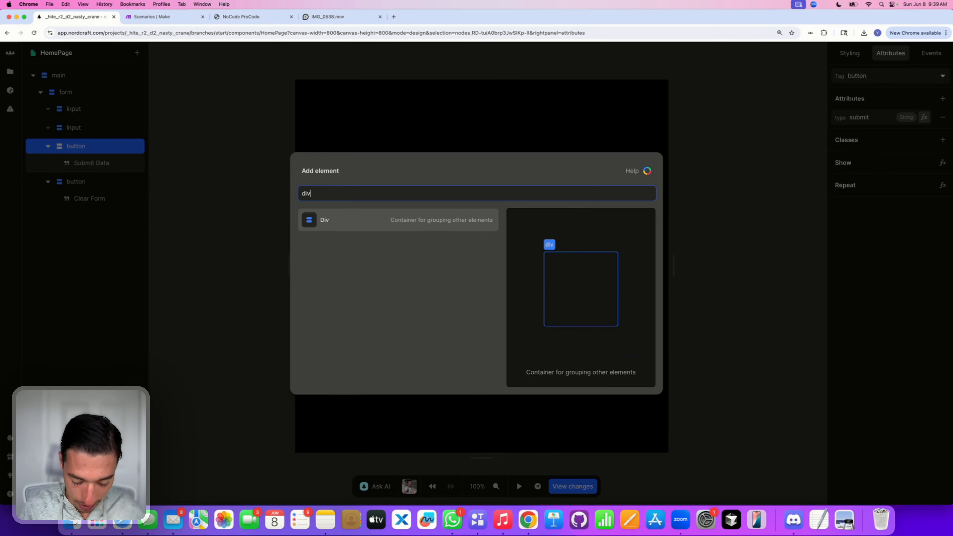
pyautogui.click(321, 224)
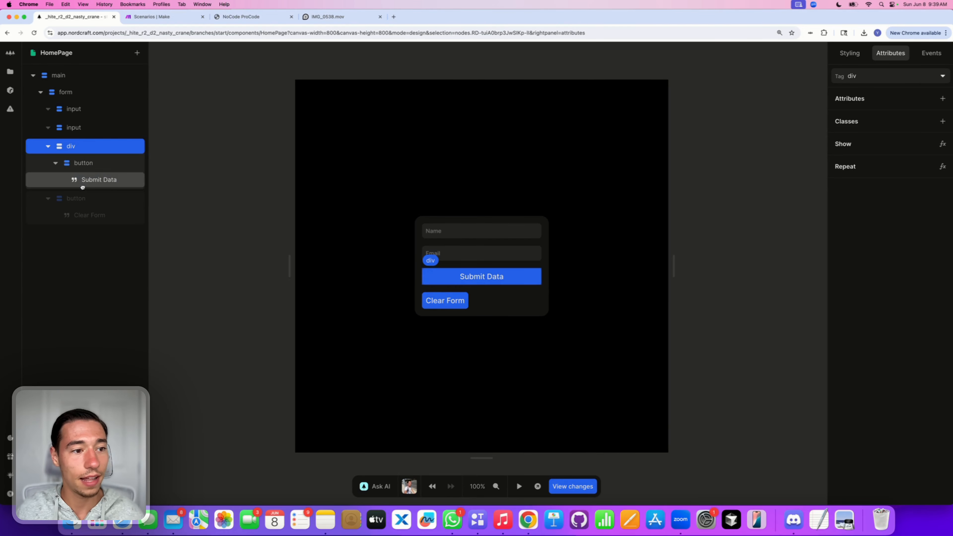
pyautogui.moveTo(83, 163); pyautogui.dragTo(82, 166)
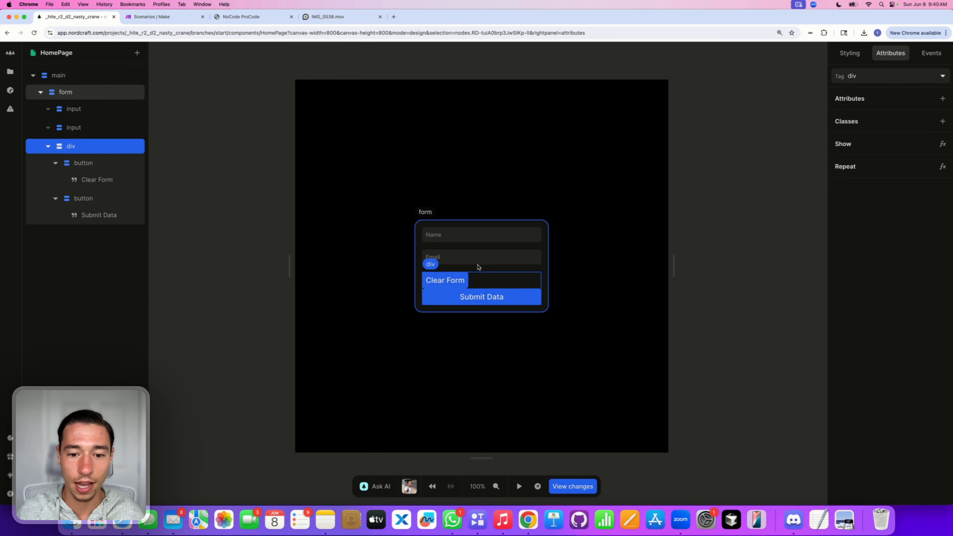
pyautogui.click(850, 53)
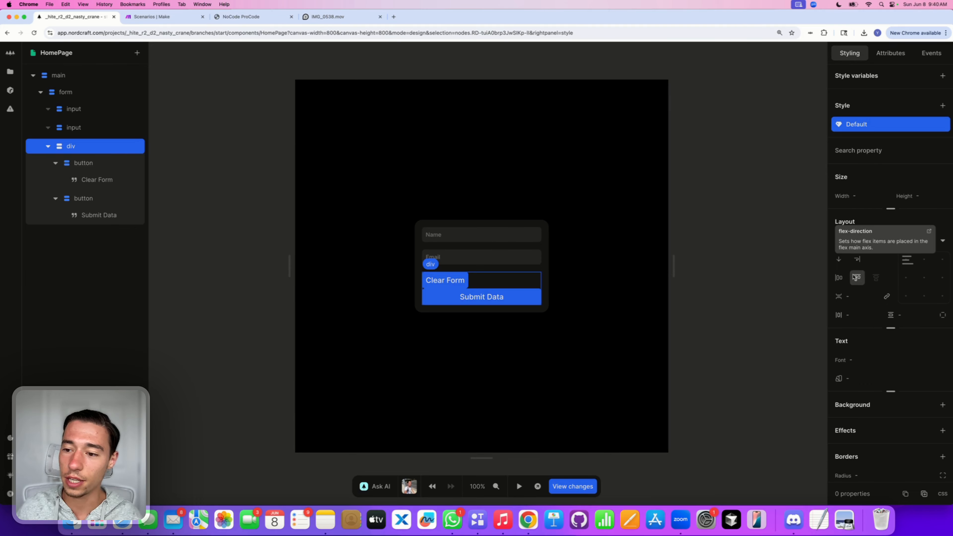
# Step: Set the button div's flex direction to row with a 0.5rem gap
pyautogui.click(839, 260)
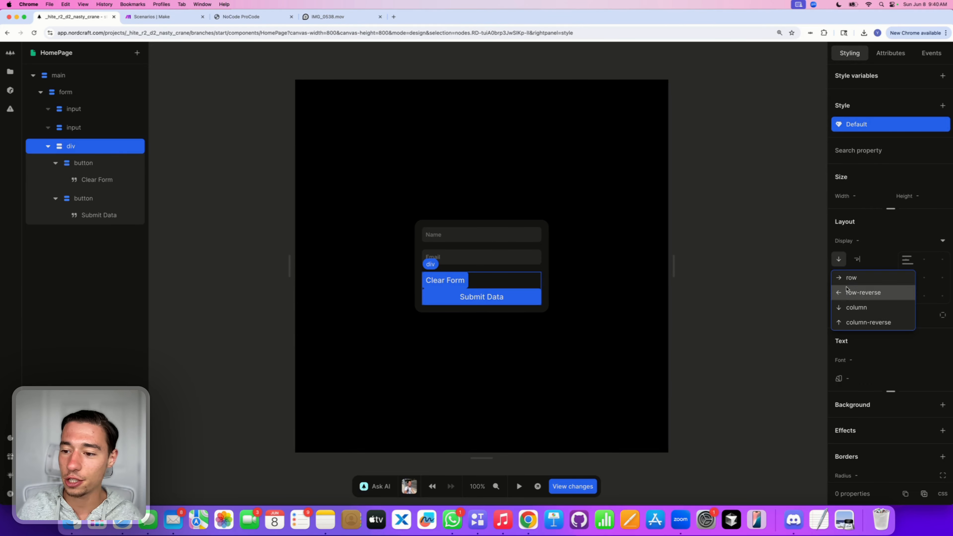
pyautogui.click(851, 278)
pyautogui.click(857, 296)
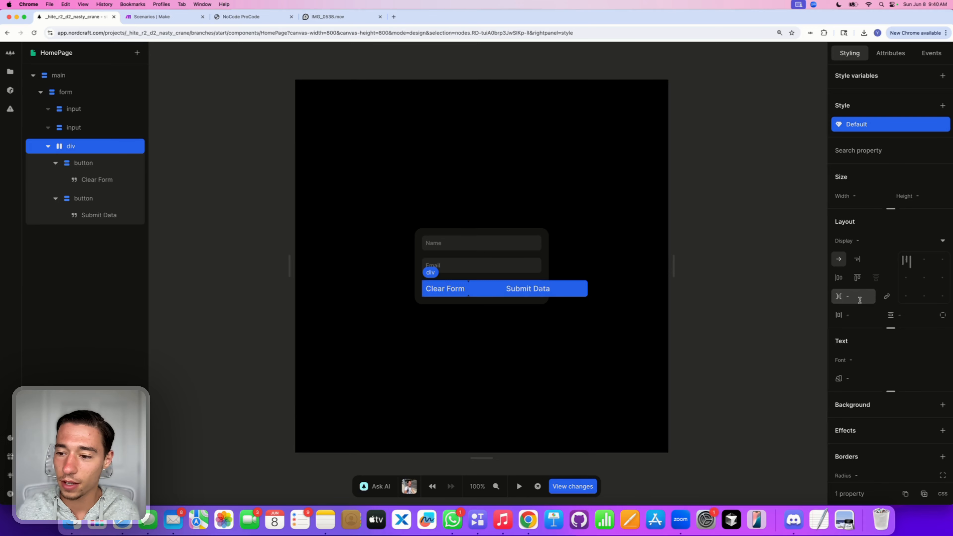
pyautogui.write('0.5rem')
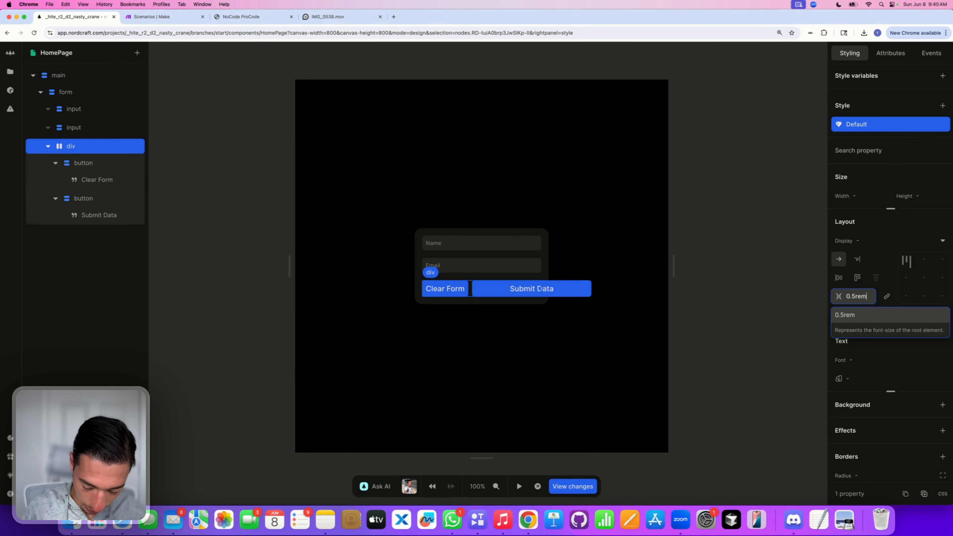
pyautogui.press('Return')
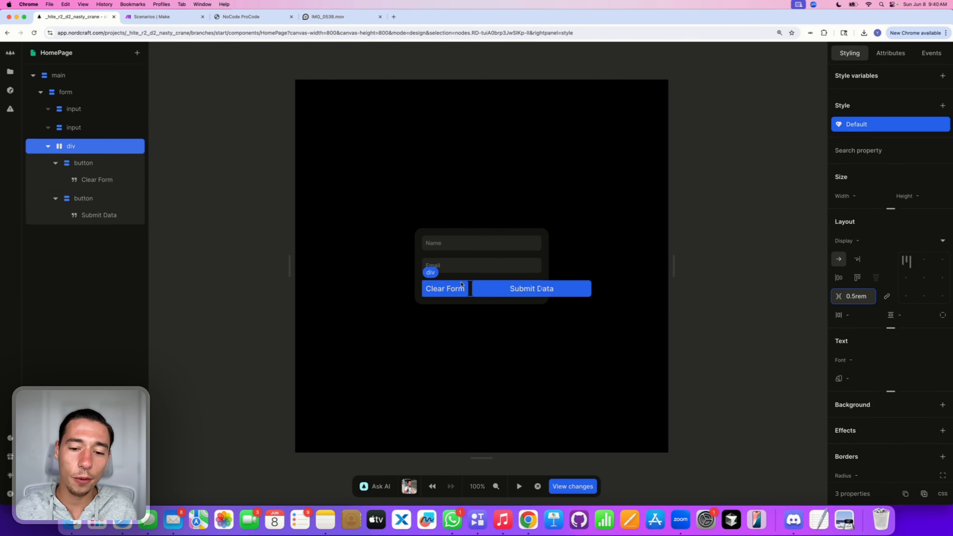
pyautogui.click(532, 282)
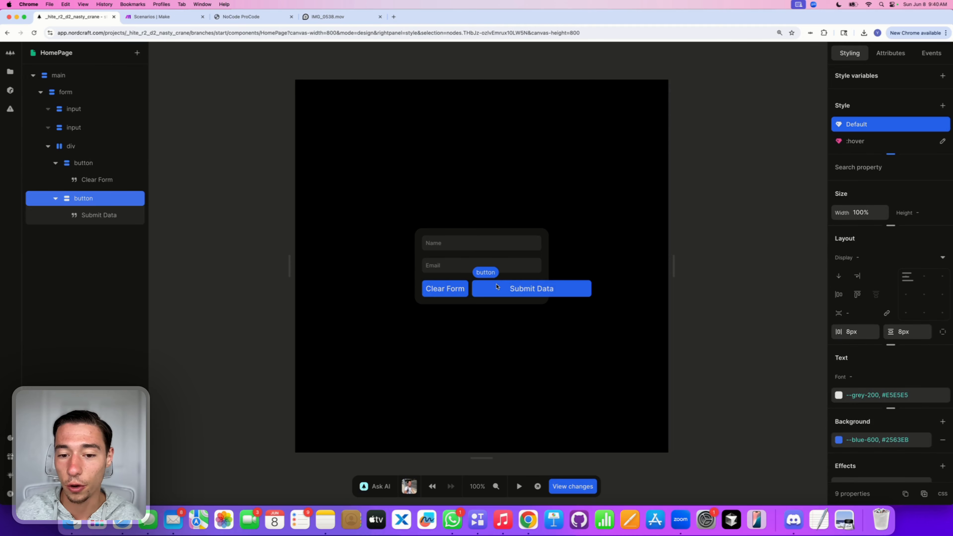
pyautogui.click(891, 227)
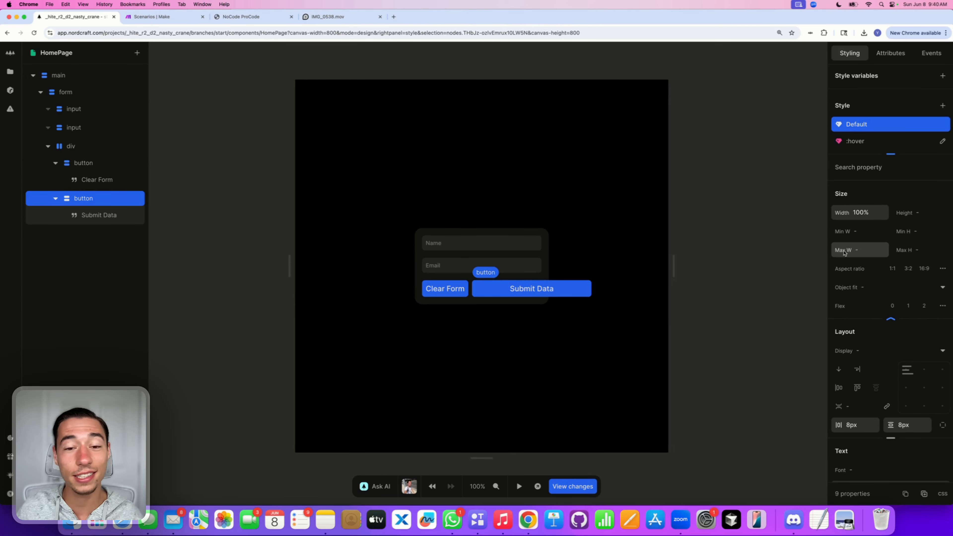
# Step: Set Submit Data to Flex 1 and give both buttons 0.75rem horizontal padding
pyautogui.click(911, 306)
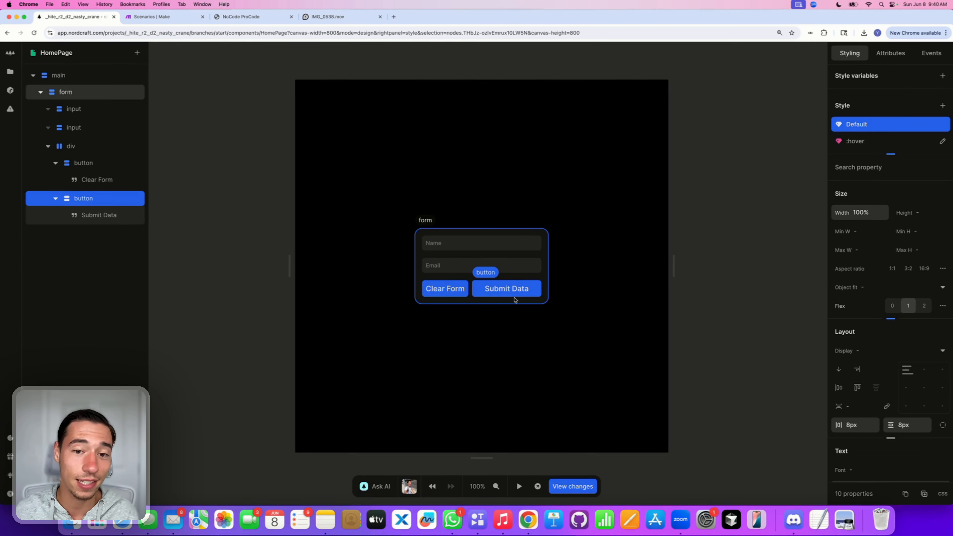
pyautogui.click(466, 292)
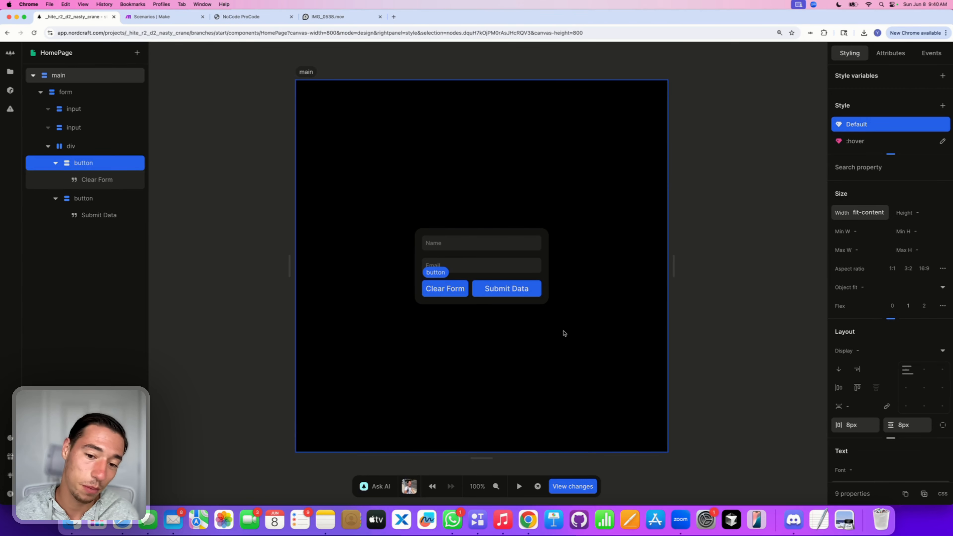
pyautogui.click(861, 430)
pyautogui.write('0.75rem')
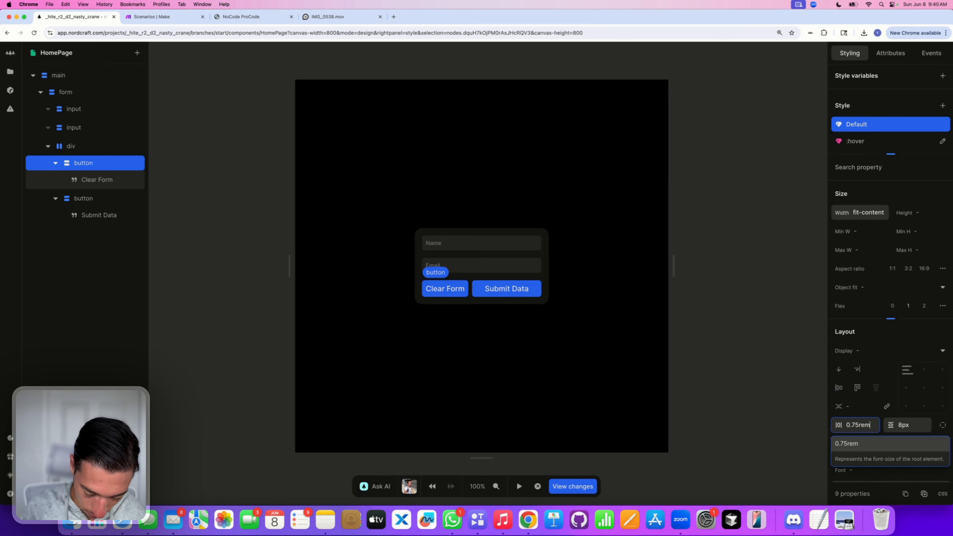
pyautogui.press('Return')
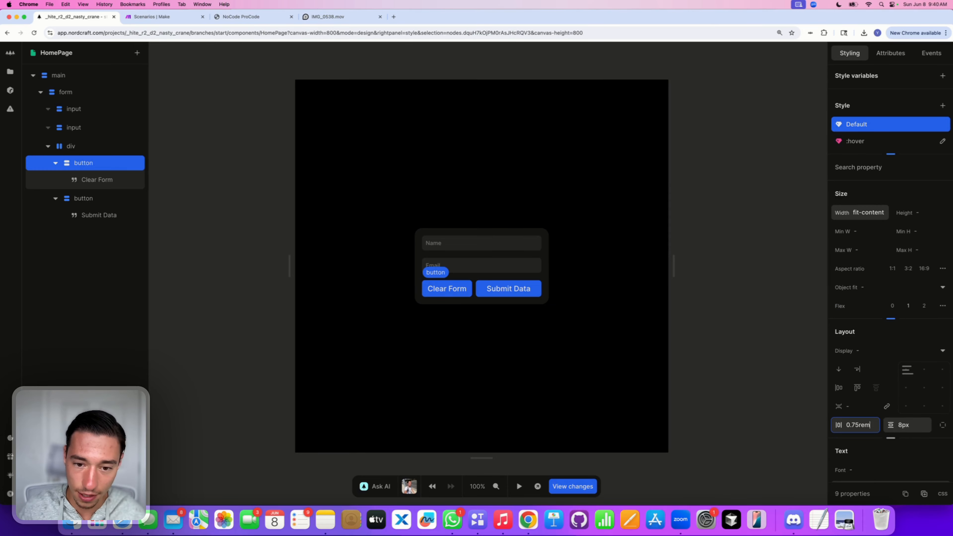
pyautogui.click(531, 291)
pyautogui.click(863, 428)
pyautogui.write('0.75re')
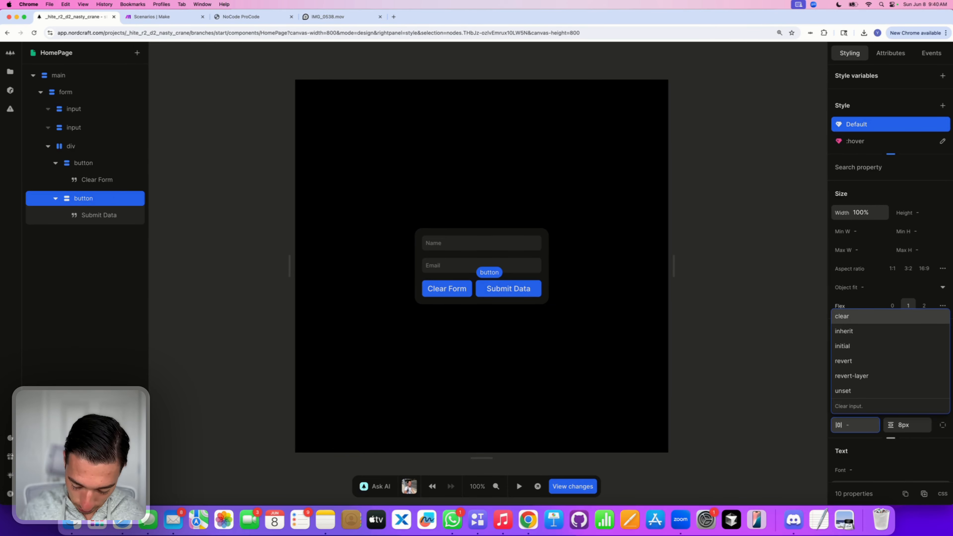
pyautogui.press('Return')
pyautogui.click(548, 360)
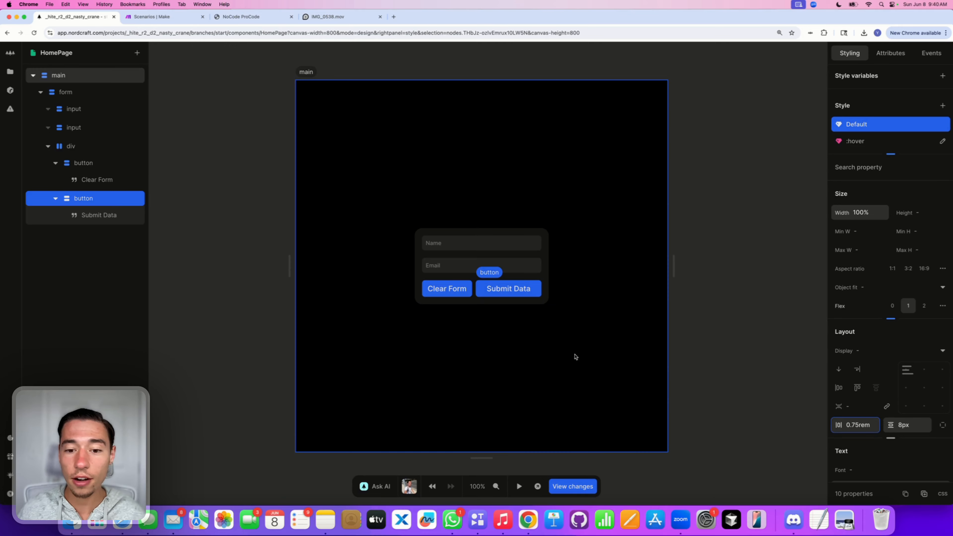
# Step: Delete the :hover styles from both the Clear Form and Submit Data buttons
pyautogui.click(458, 294)
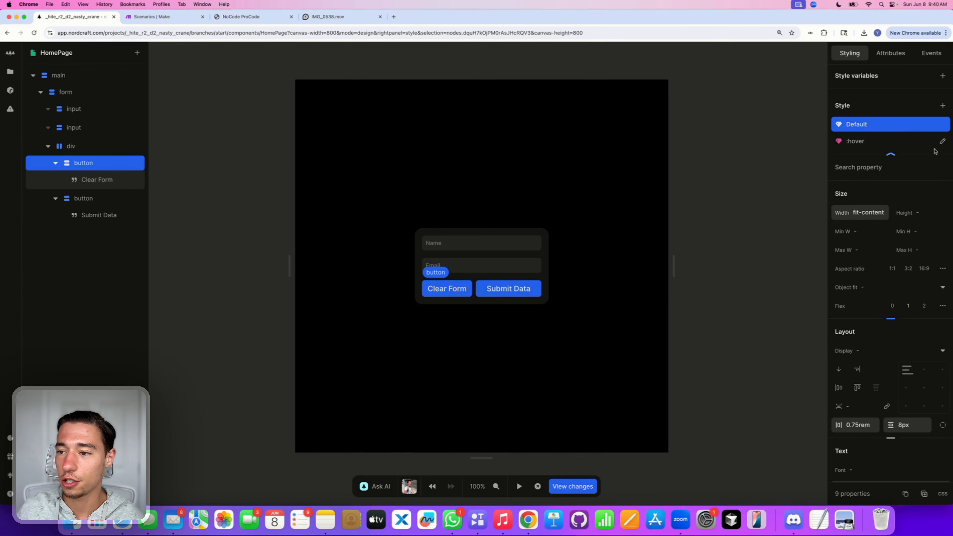
pyautogui.click(943, 141)
pyautogui.click(807, 359)
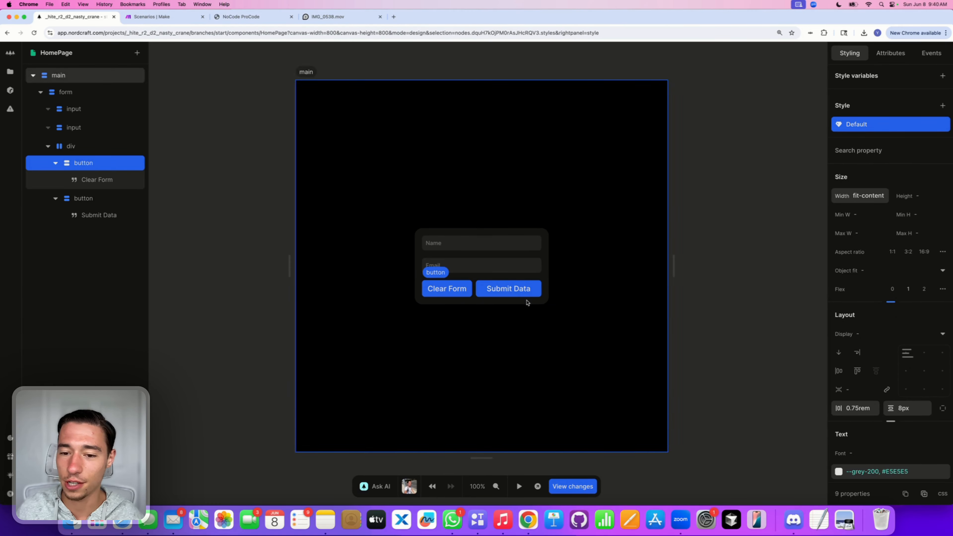
pyautogui.click(525, 295)
pyautogui.click(943, 142)
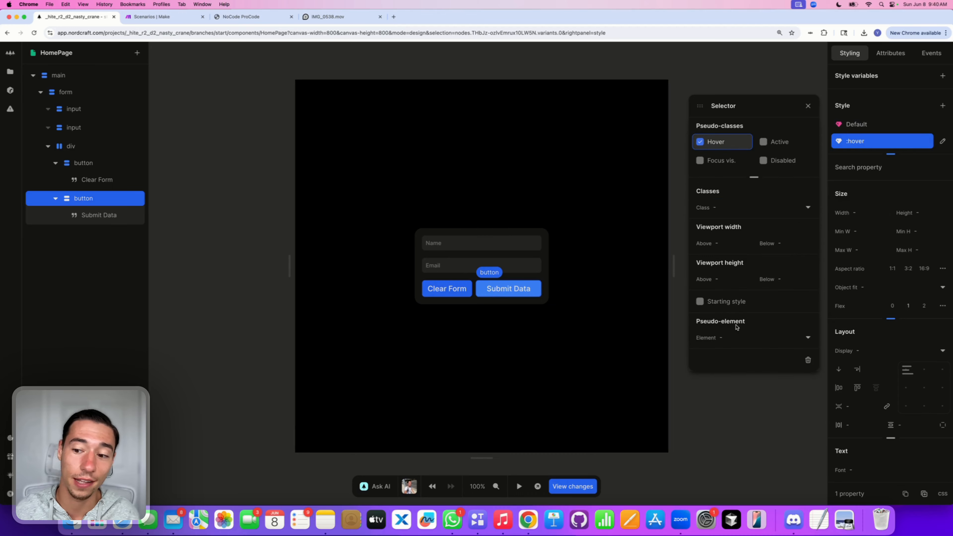
pyautogui.click(808, 359)
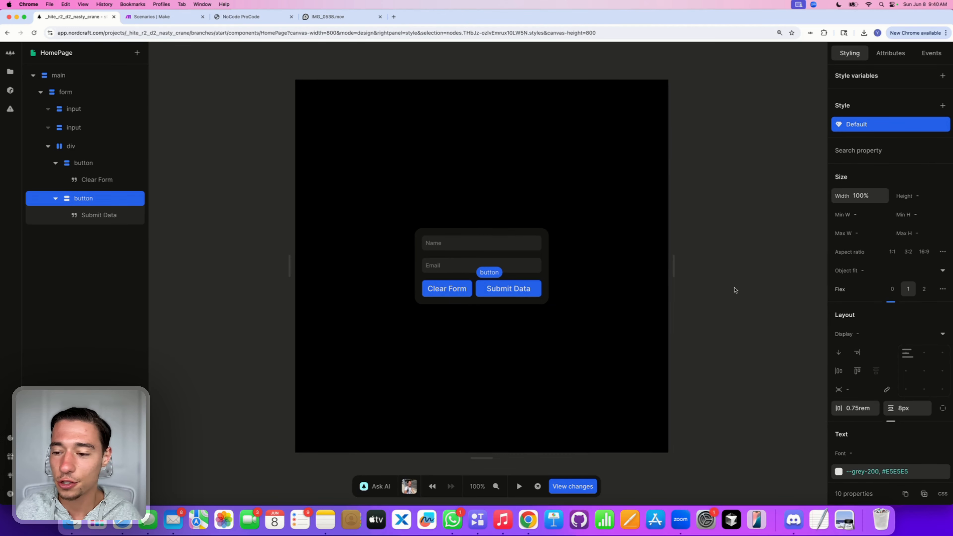
pyautogui.scroll(-6, 890, 286)
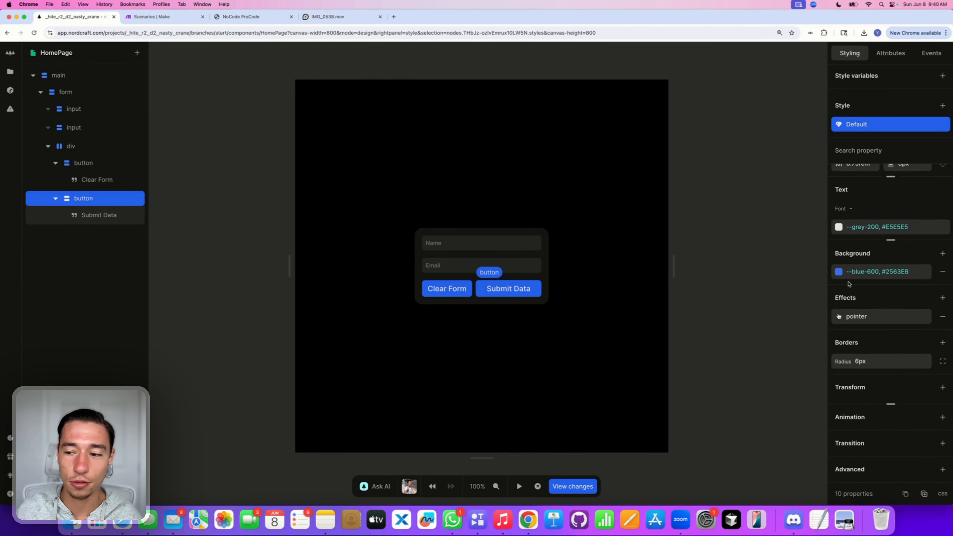
# Step: Give both Submit Data and Clear Form an 8px corner radius
pyautogui.click(862, 362)
pyautogui.write('8')
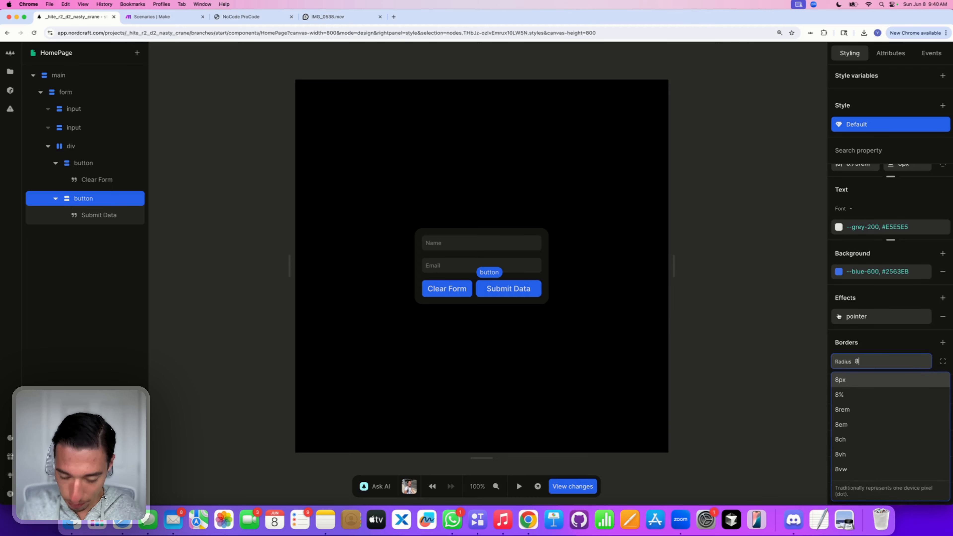
pyautogui.press('Return')
pyautogui.click(83, 163)
pyautogui.click(895, 361)
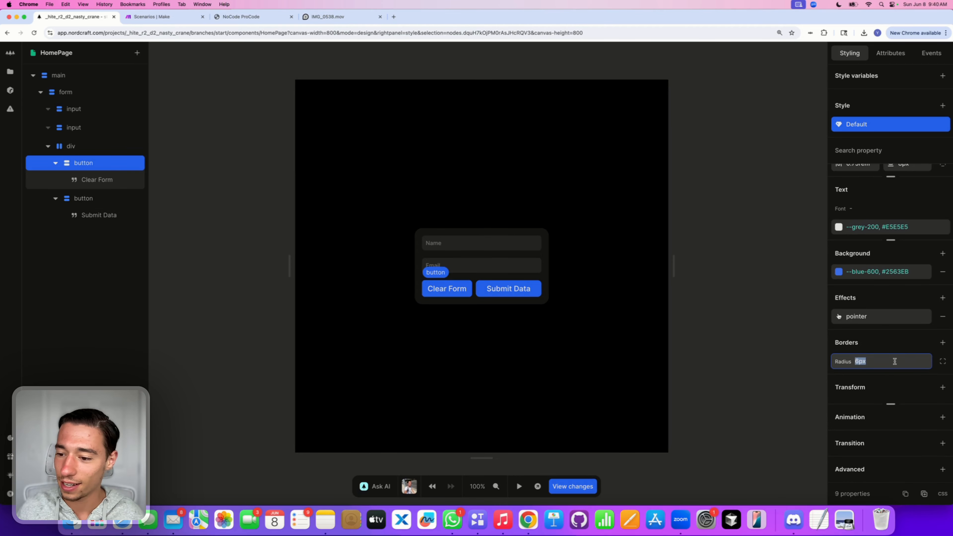
pyautogui.write('8')
pyautogui.press('Return')
# Step: Change Clear Form's background to red-900 with reduced opacity
pyautogui.click(840, 272)
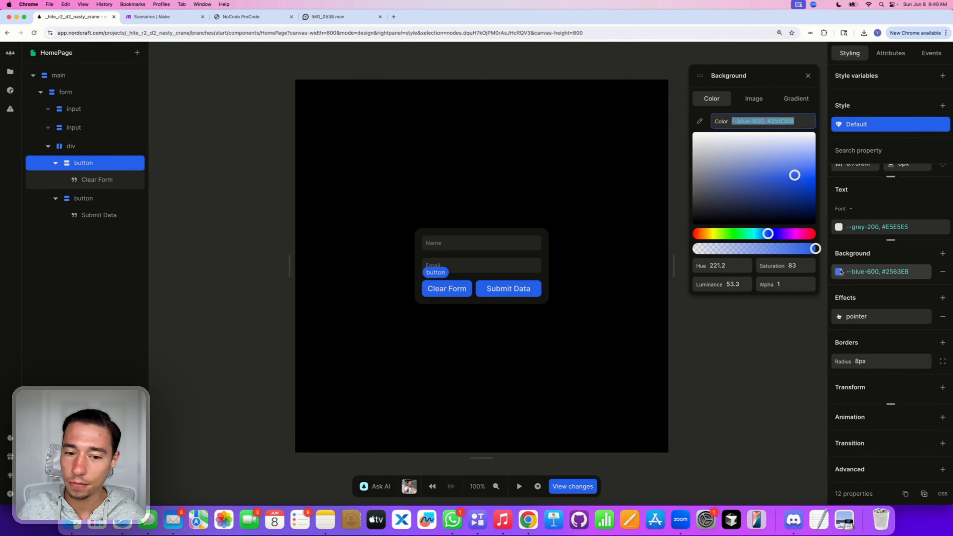
pyautogui.press('BackSpace')
pyautogui.write('red')
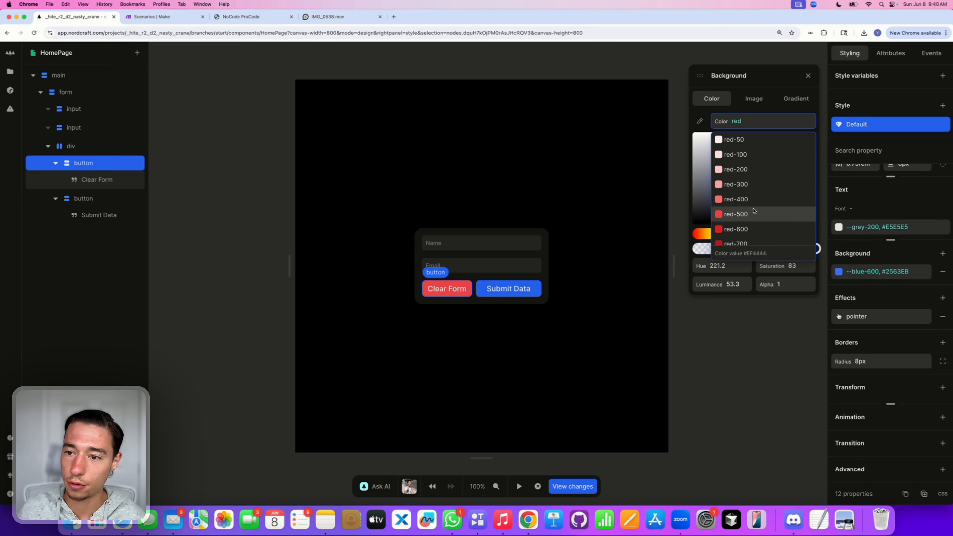
pyautogui.scroll(-3, 755, 213)
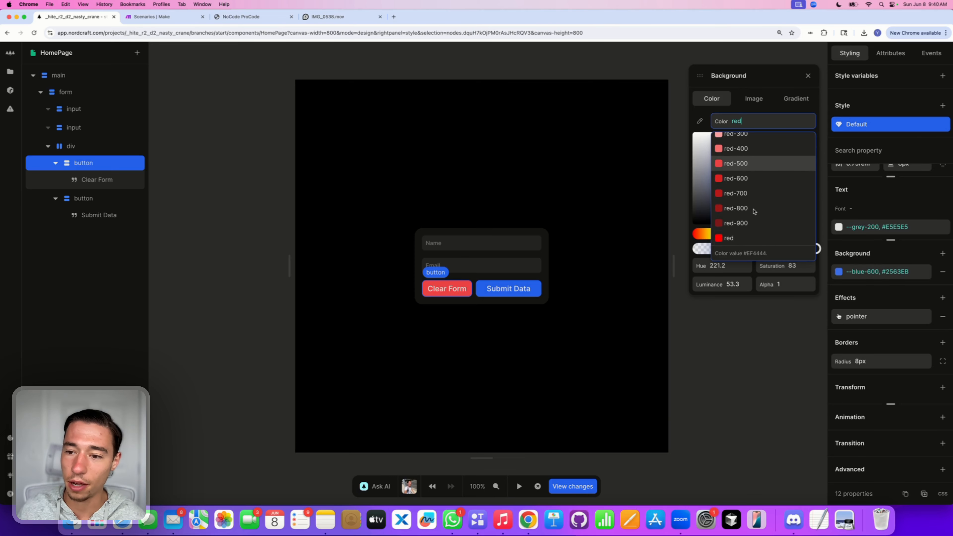
pyautogui.click(741, 230)
pyautogui.click(770, 249)
pyautogui.moveTo(770, 249); pyautogui.dragTo(738, 249)
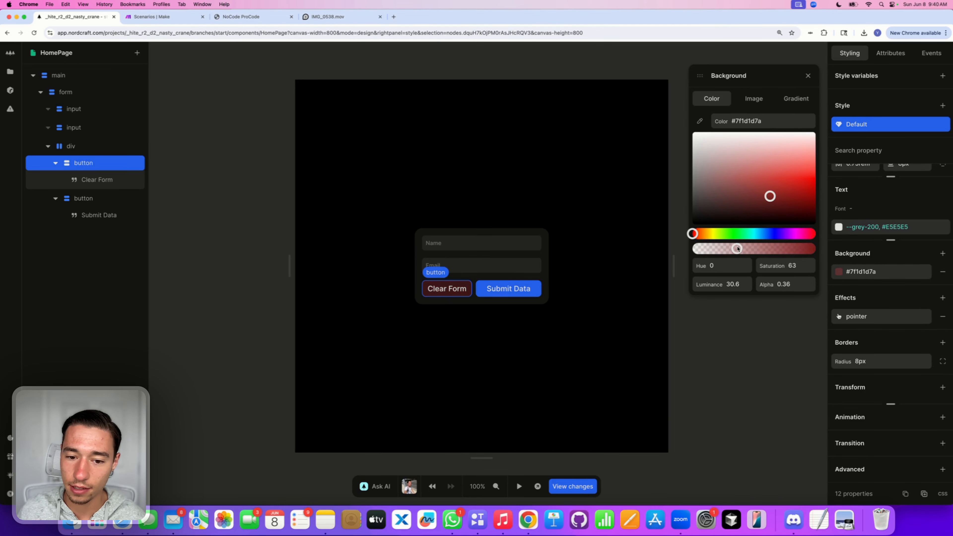
pyautogui.click(528, 362)
# Step: Replace Submit Data's blue background with green-800
pyautogui.click(509, 289)
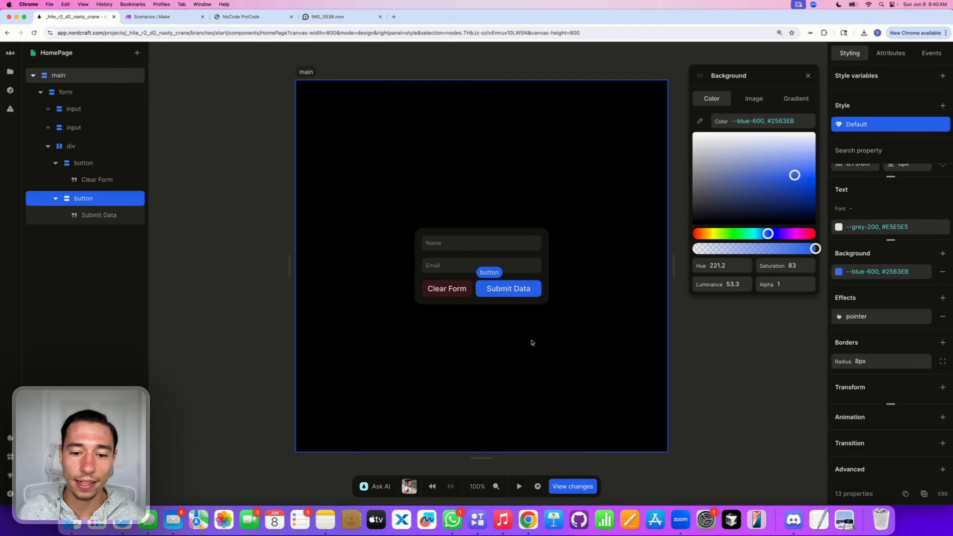
pyautogui.click(790, 121)
pyautogui.press('BackSpace')
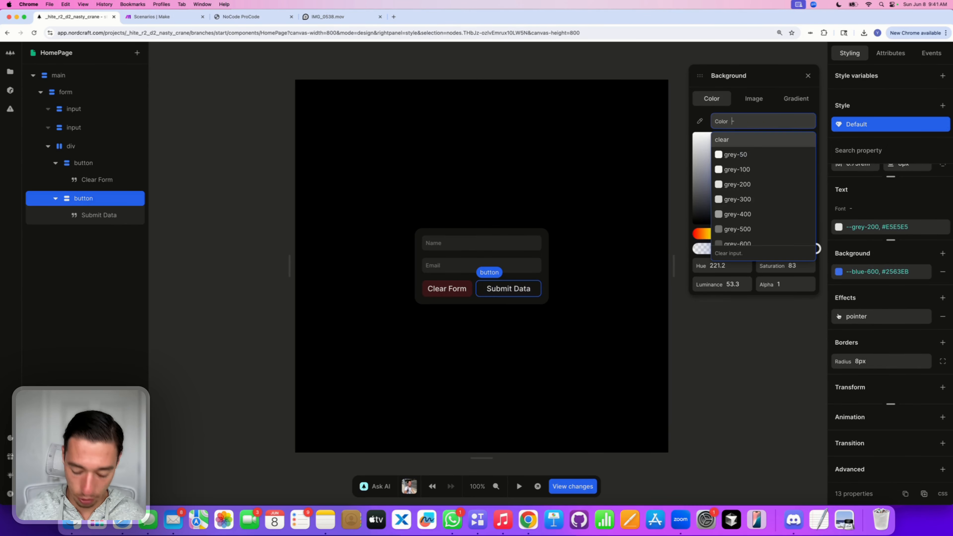
pyautogui.write('f')
pyautogui.press('BackSpace')
pyautogui.write('green')
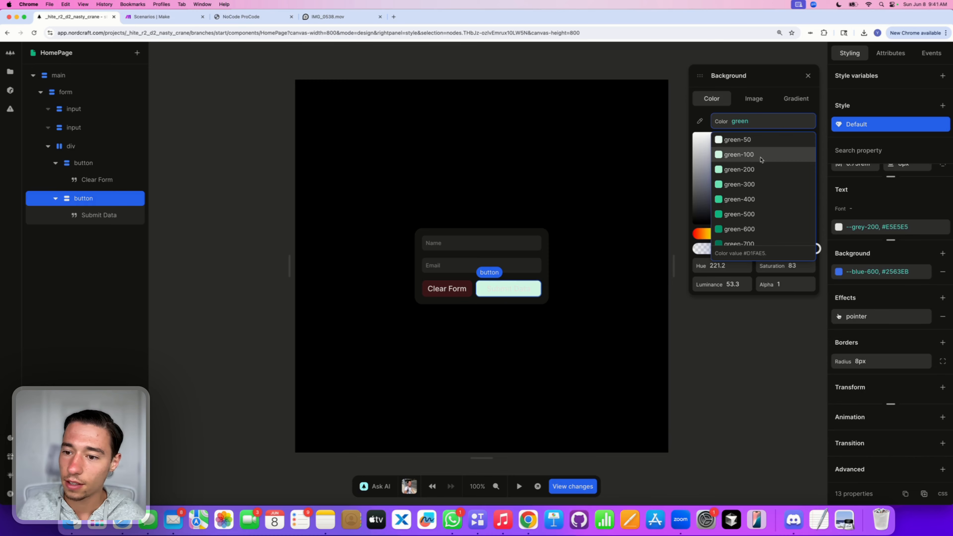
pyautogui.scroll(-2, 747, 188)
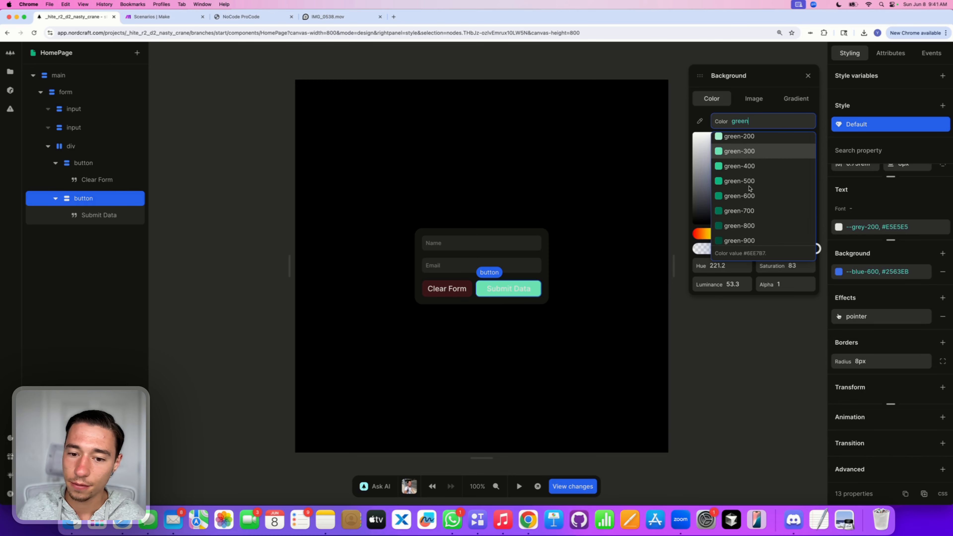
pyautogui.click(739, 226)
pyautogui.click(531, 362)
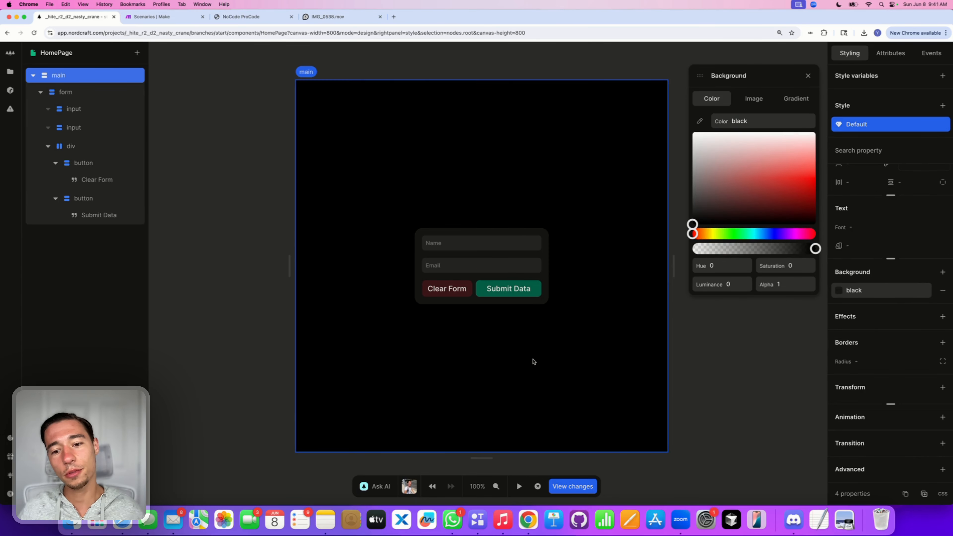
pyautogui.click(808, 76)
# Step: Set the font size of both button labels to 14px
pyautogui.click(453, 290)
pyautogui.click(498, 297)
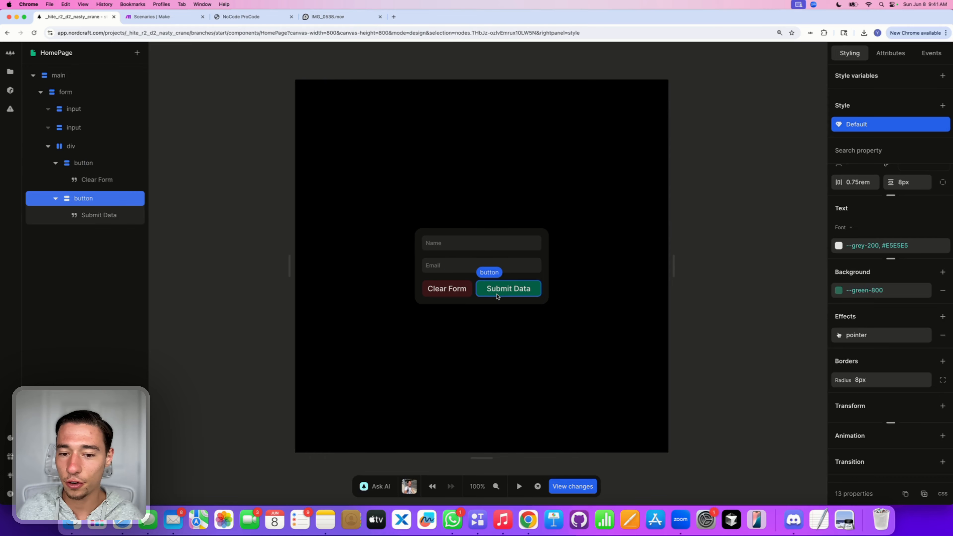
pyautogui.click(441, 295)
pyautogui.click(874, 227)
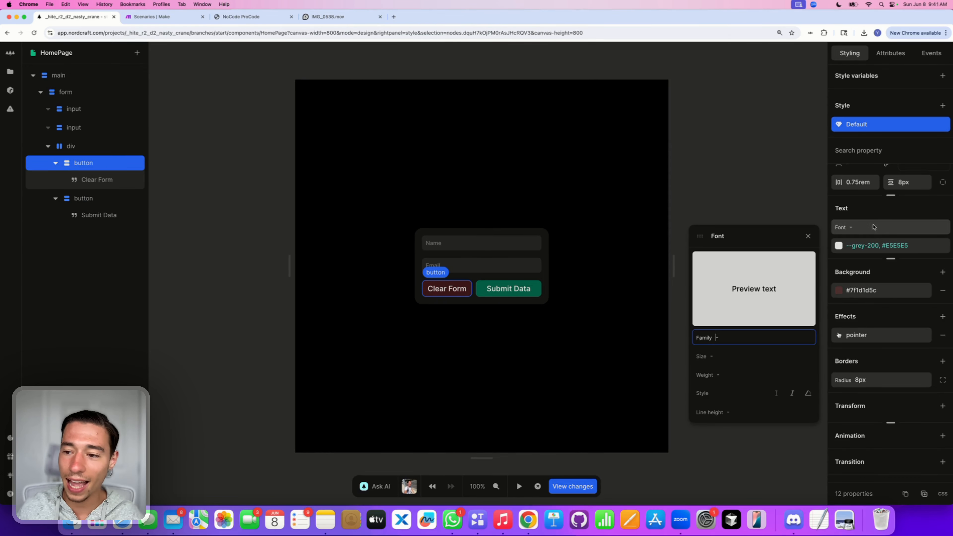
pyautogui.click(727, 355)
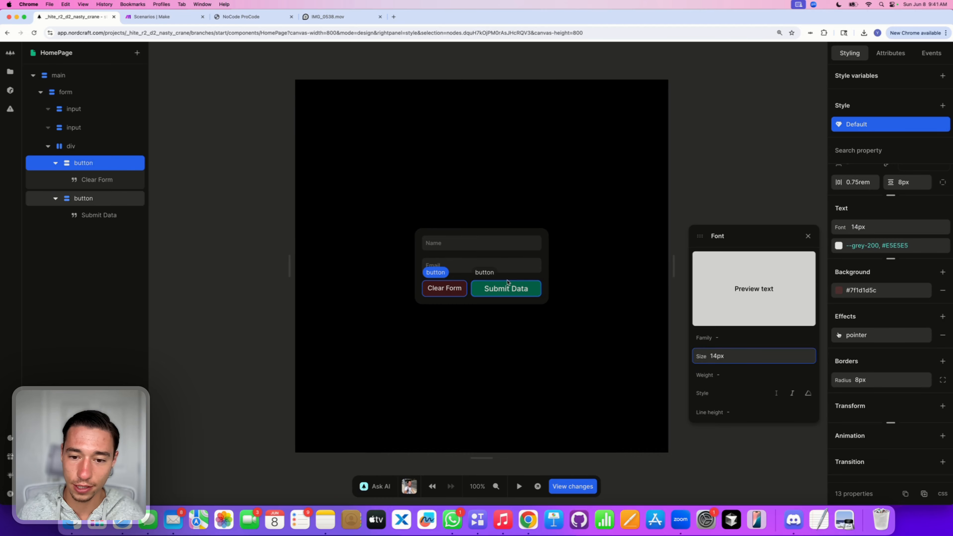
pyautogui.click(506, 289)
pyautogui.click(731, 355)
pyautogui.write('14')
pyautogui.press('Return')
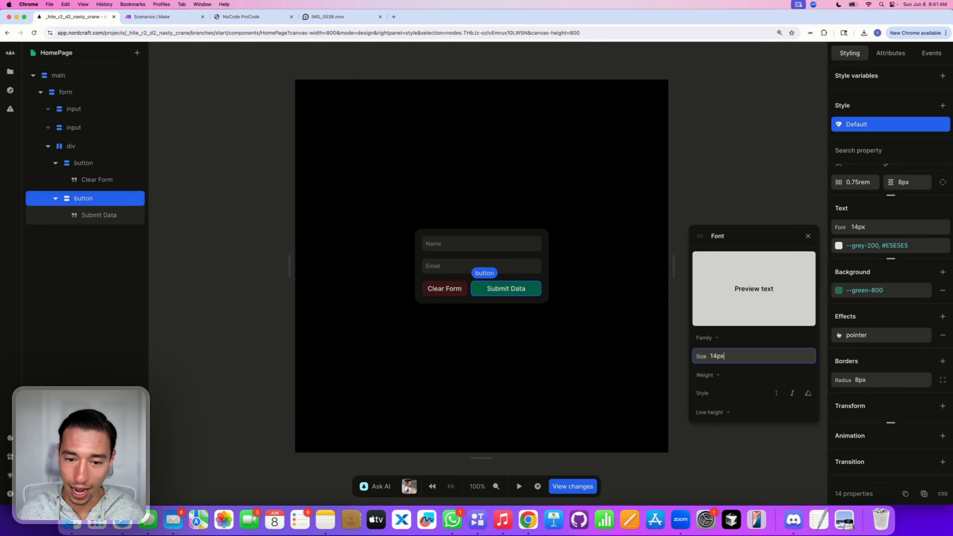
pyautogui.click(584, 333)
pyautogui.click(478, 293)
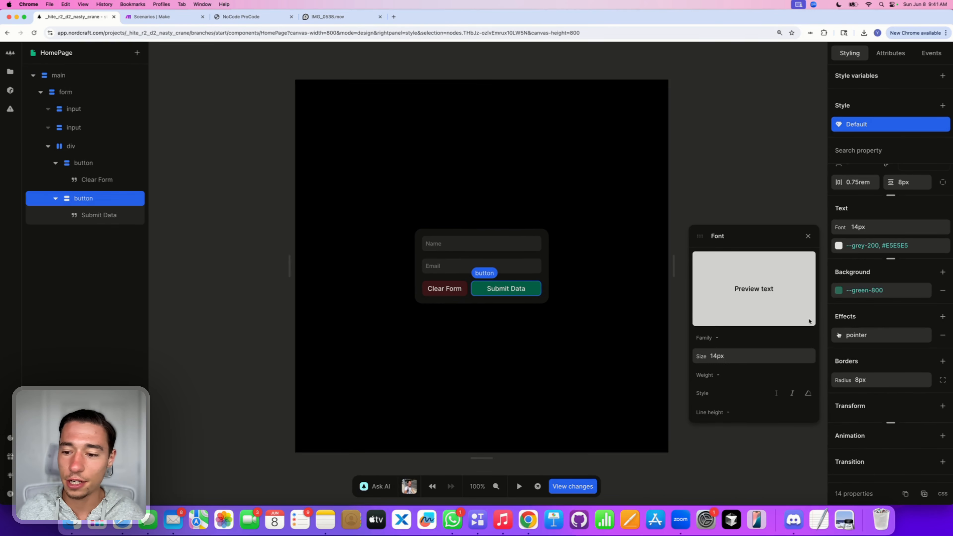
# Step: Set letter spacing to -0.3px on Submit Data and -0.2px on Clear Form
pyautogui.click(891, 258)
pyautogui.click(890, 302)
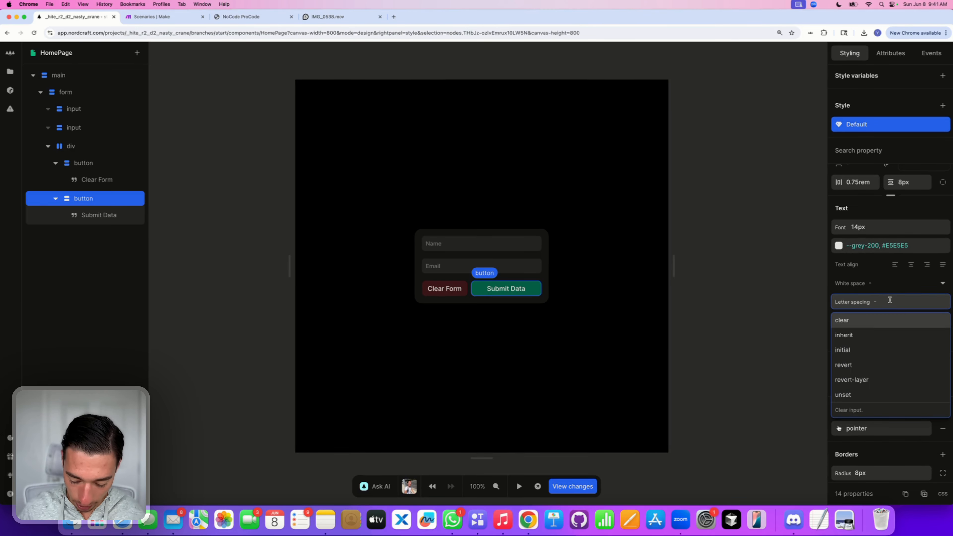
pyautogui.write('-0.3px')
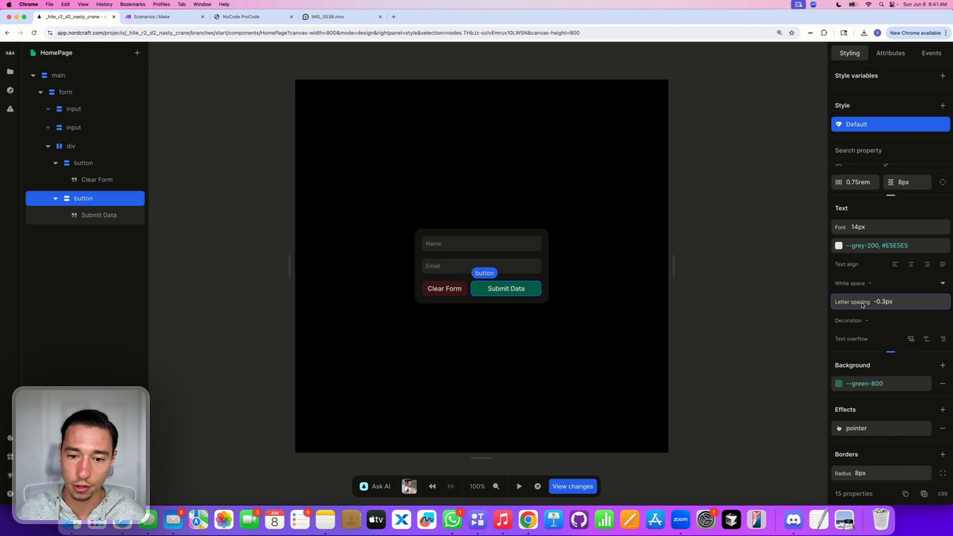
pyautogui.click(427, 294)
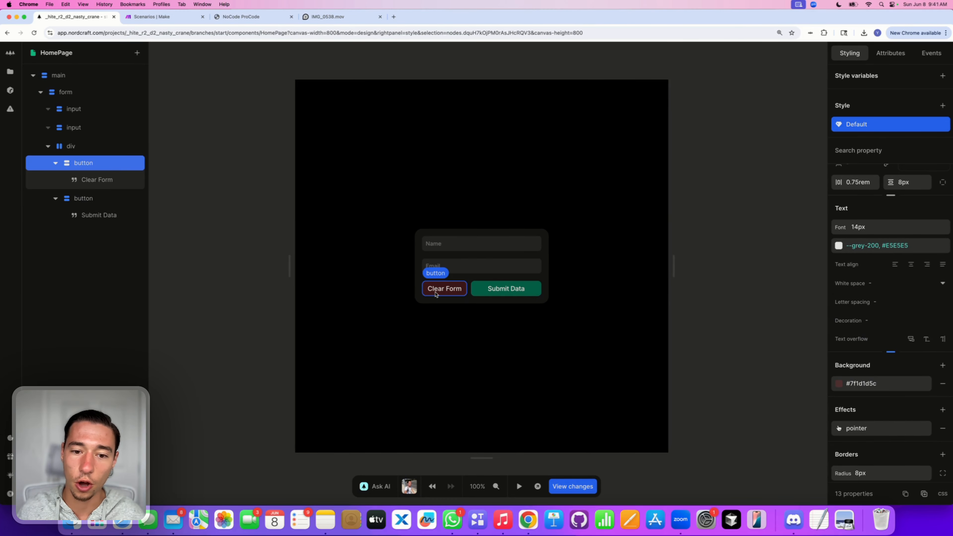
pyautogui.click(887, 302)
pyautogui.write('-0.2px')
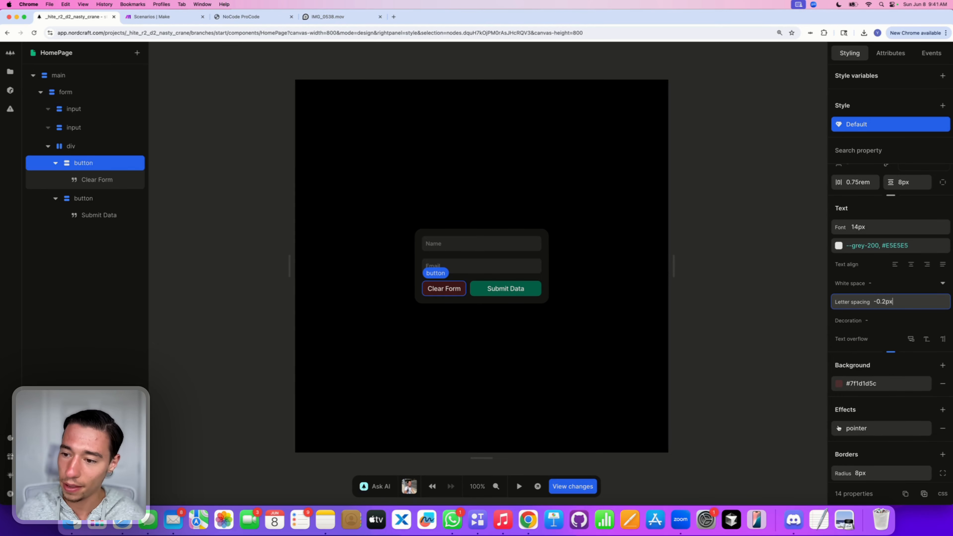
pyautogui.click(476, 378)
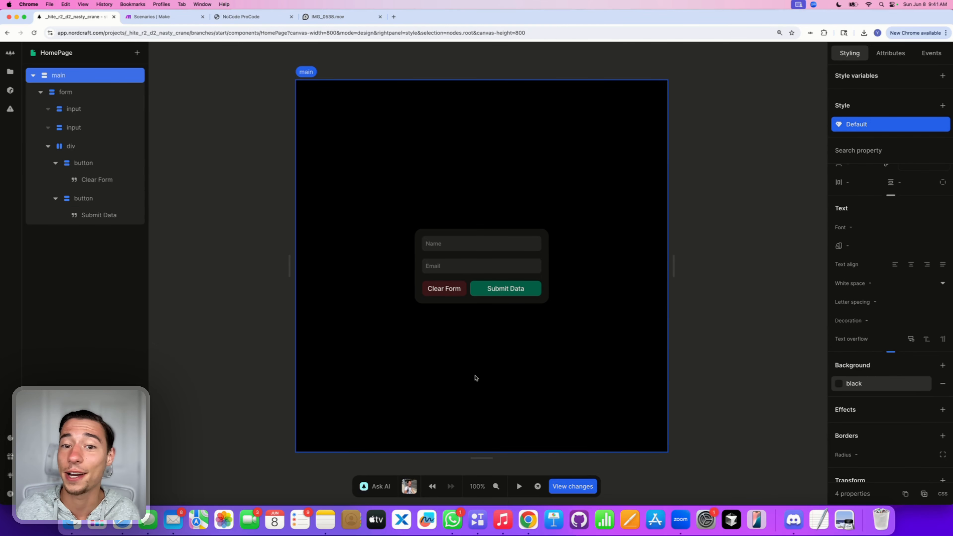
pyautogui.click(498, 295)
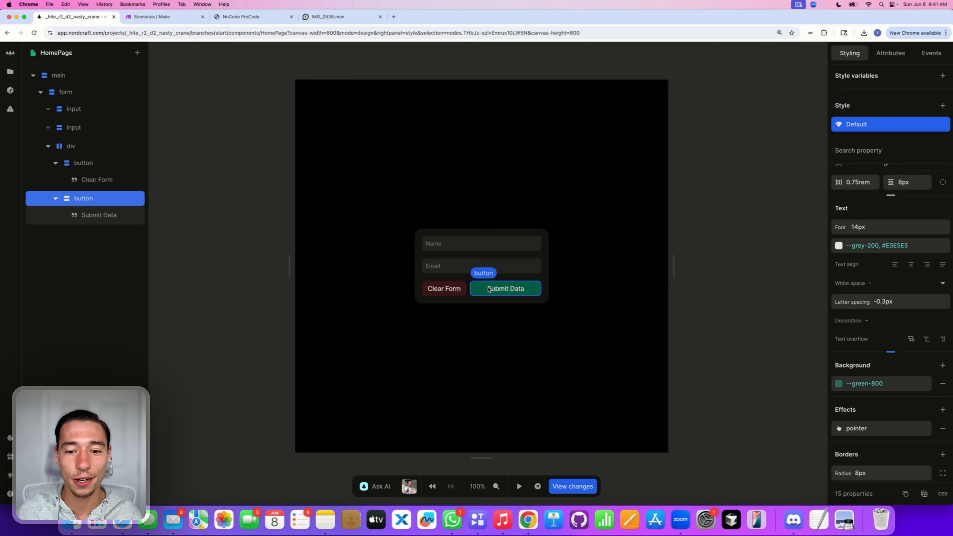
pyautogui.click(479, 393)
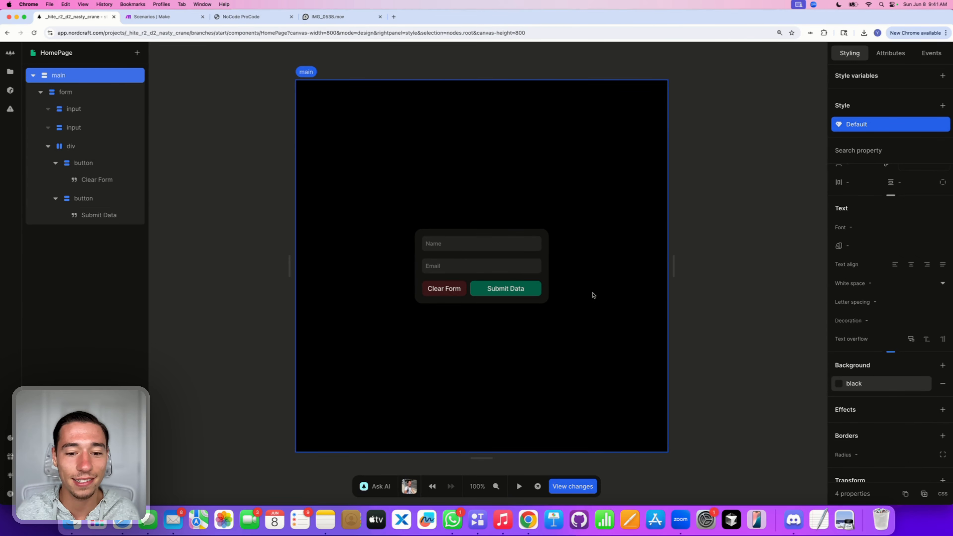
pyautogui.click(500, 247)
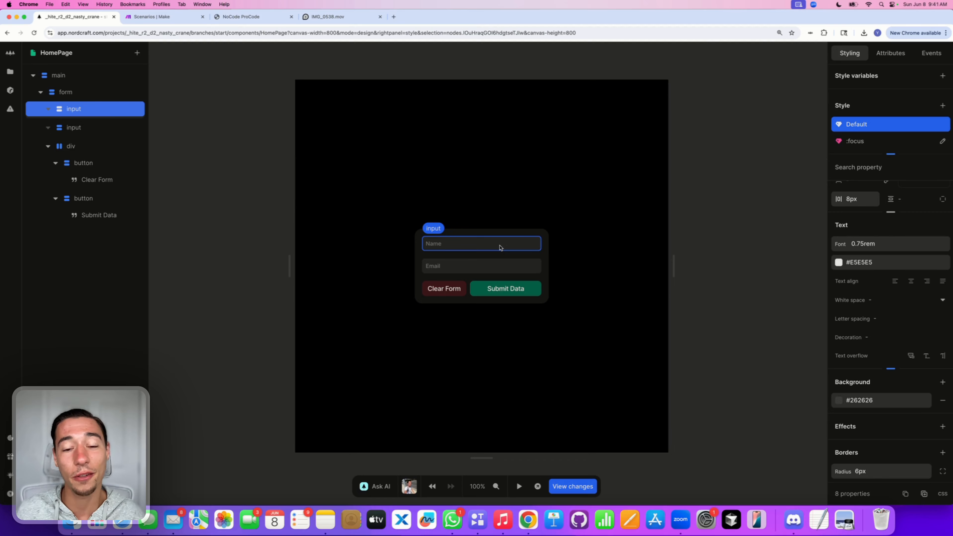
pyautogui.click(543, 254)
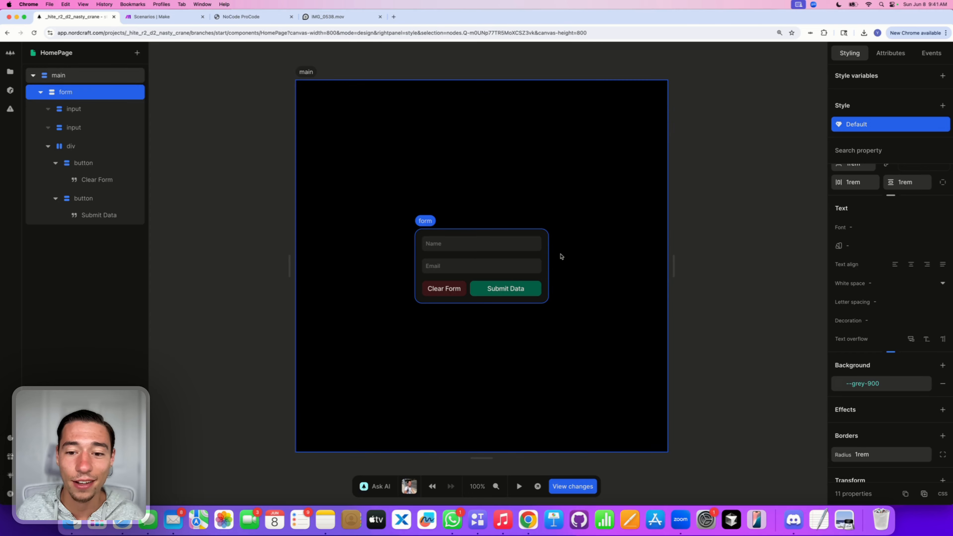
pyautogui.click(524, 246)
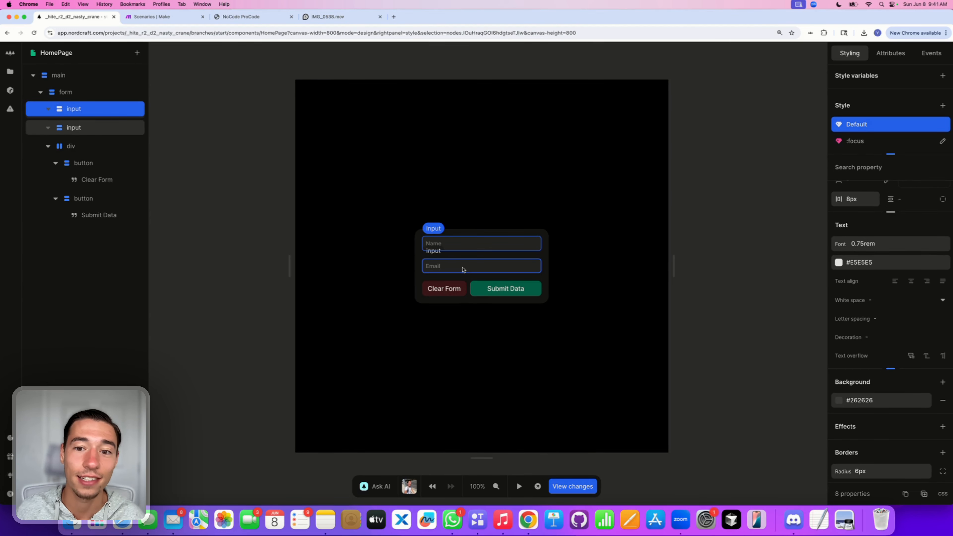
pyautogui.moveTo(669, 124)
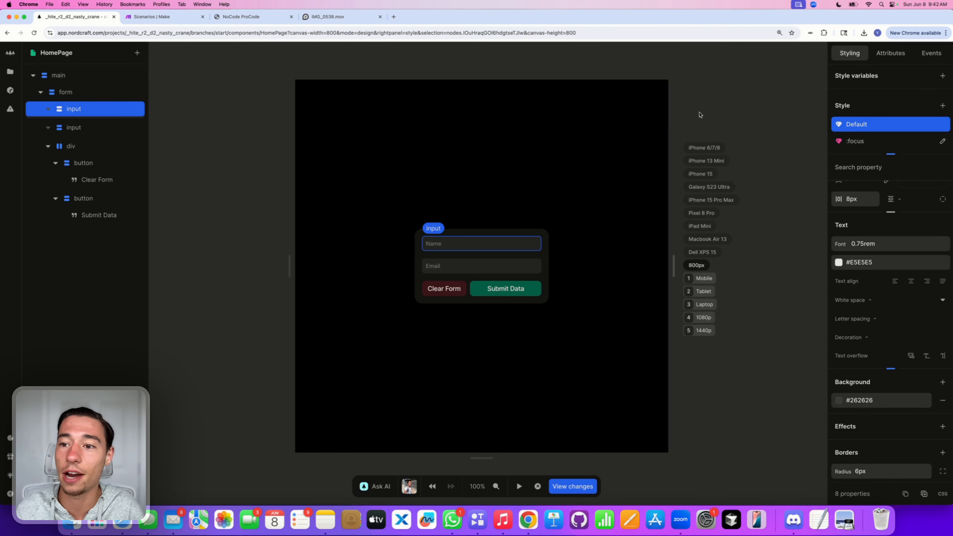
# Step: Create a page variable named 'name' and delete its null initial value
pyautogui.click(658, 213)
pyautogui.click(754, 166)
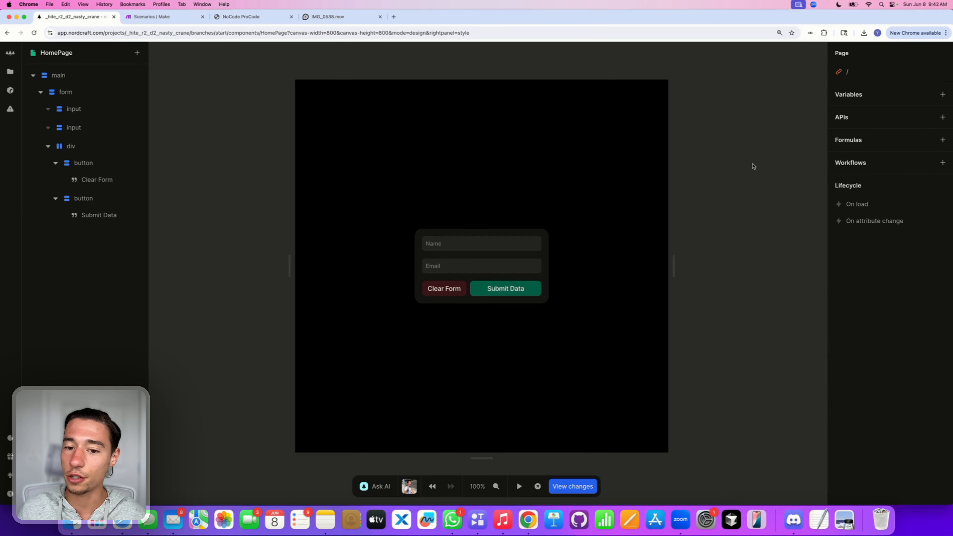
pyautogui.click(943, 94)
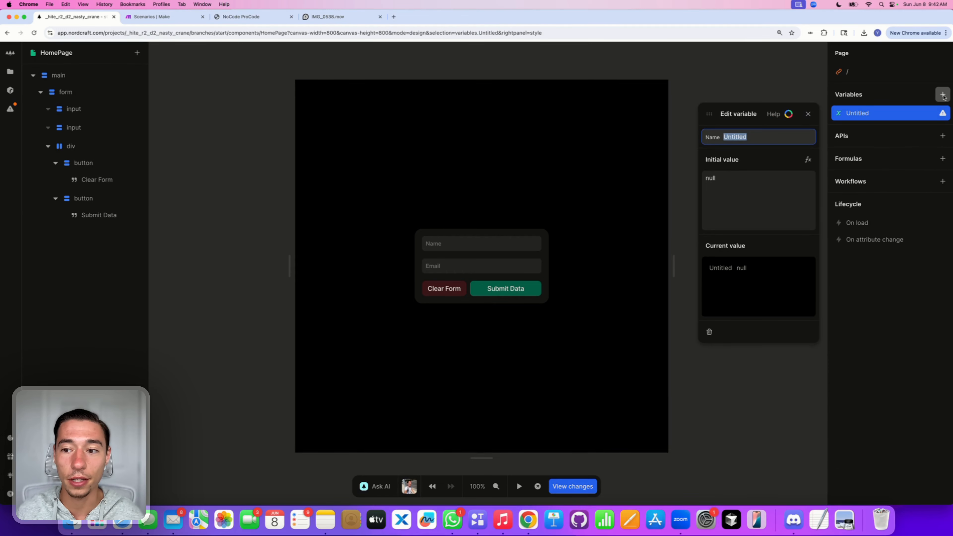
pyautogui.press('BackSpace')
pyautogui.write('name')
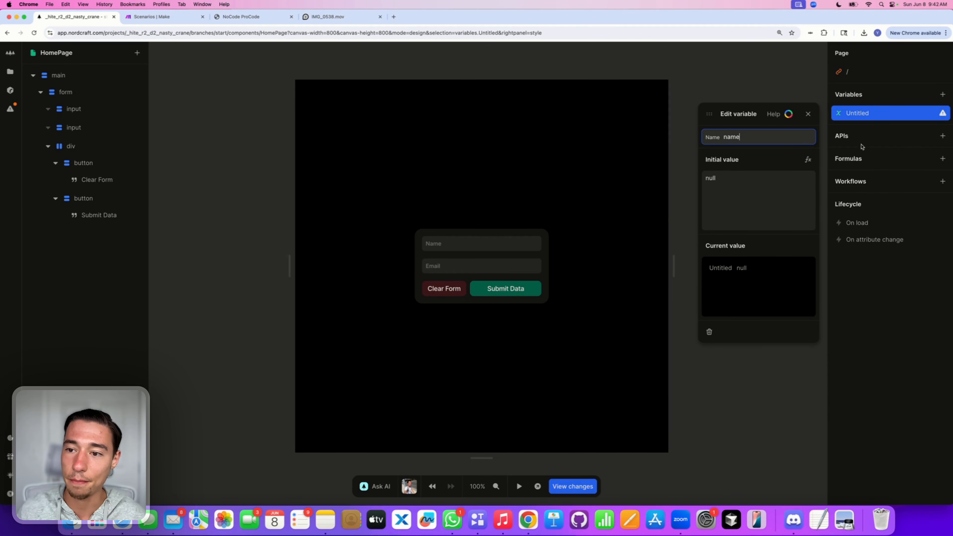
pyautogui.press('Return')
pyautogui.press('Tab')
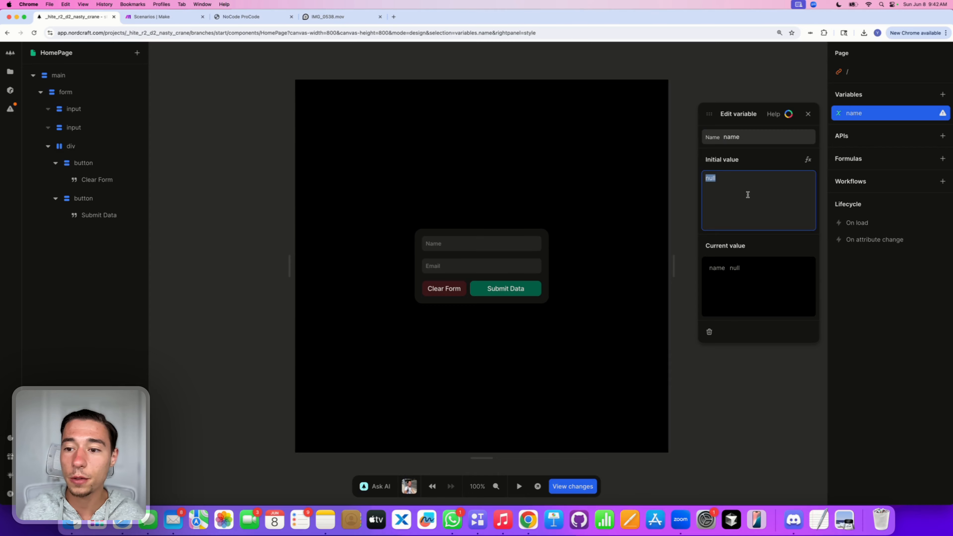
pyautogui.press('BackSpace')
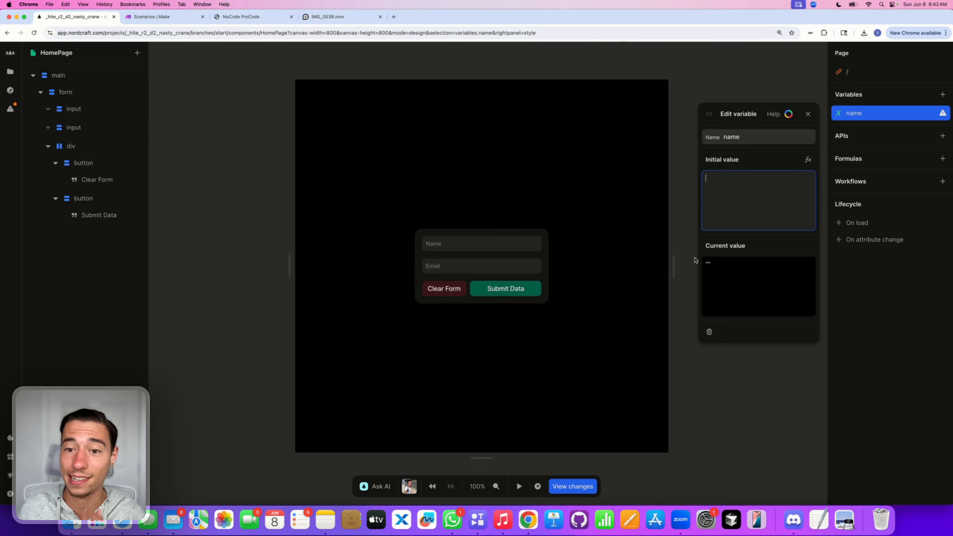
pyautogui.click(808, 114)
# Step: Bind the Name input to the 'name' variable in its Attributes, then enter preview
pyautogui.click(597, 199)
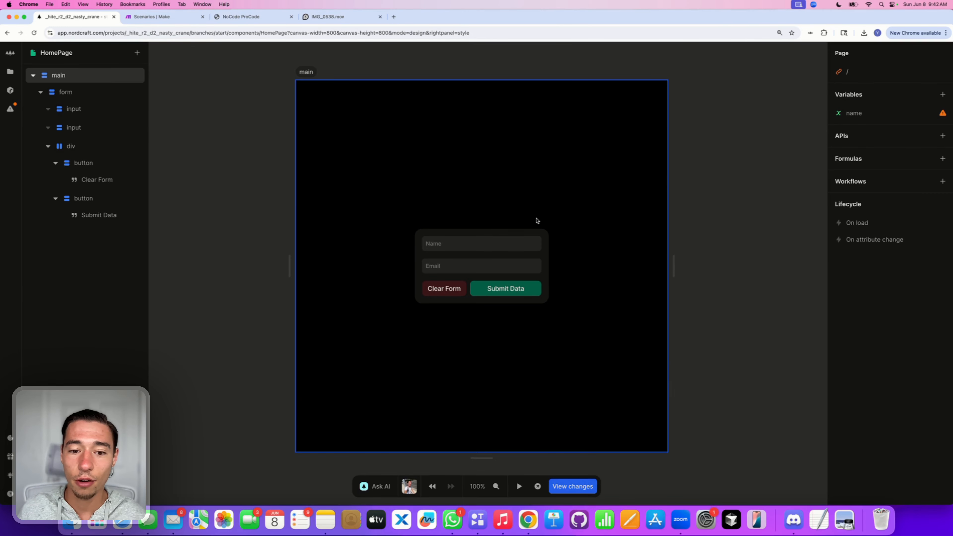
pyautogui.click(465, 246)
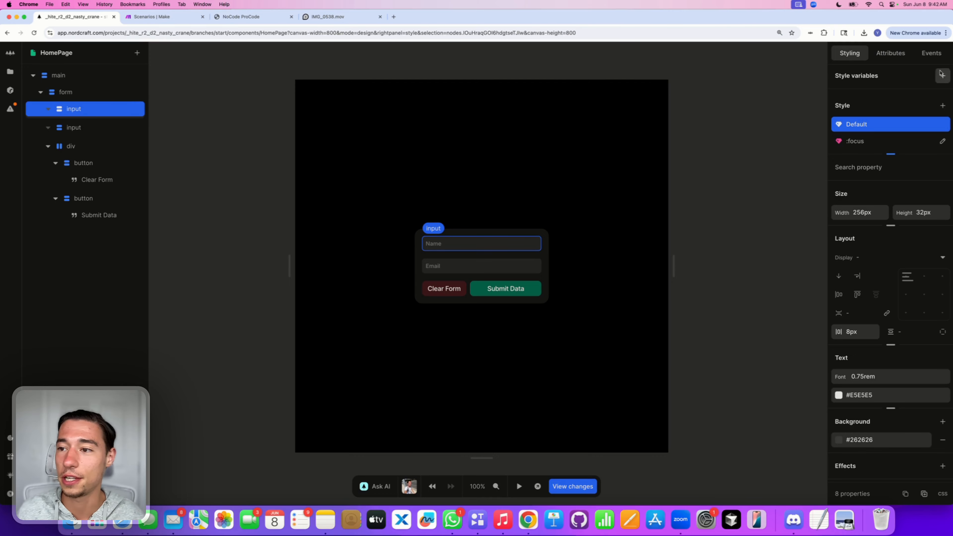
pyautogui.click(891, 53)
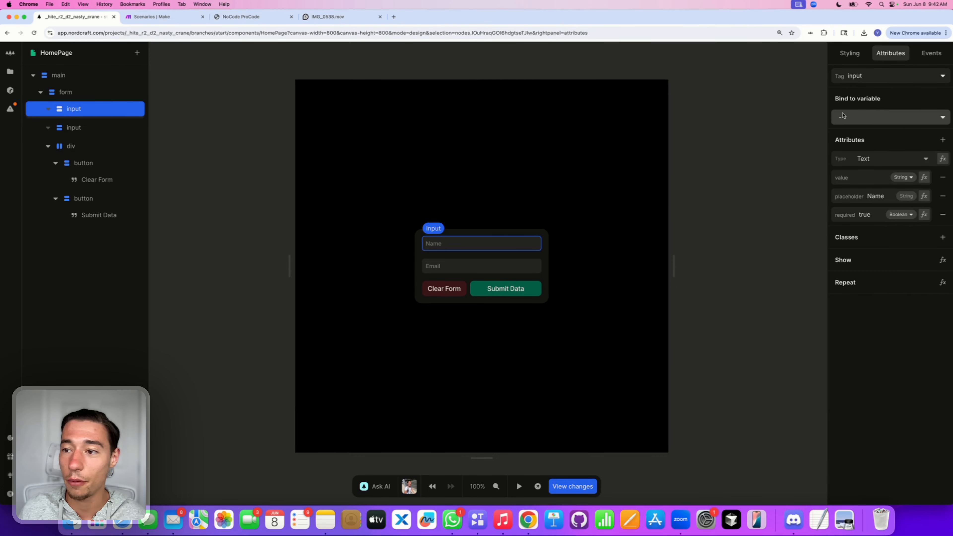
pyautogui.click(852, 117)
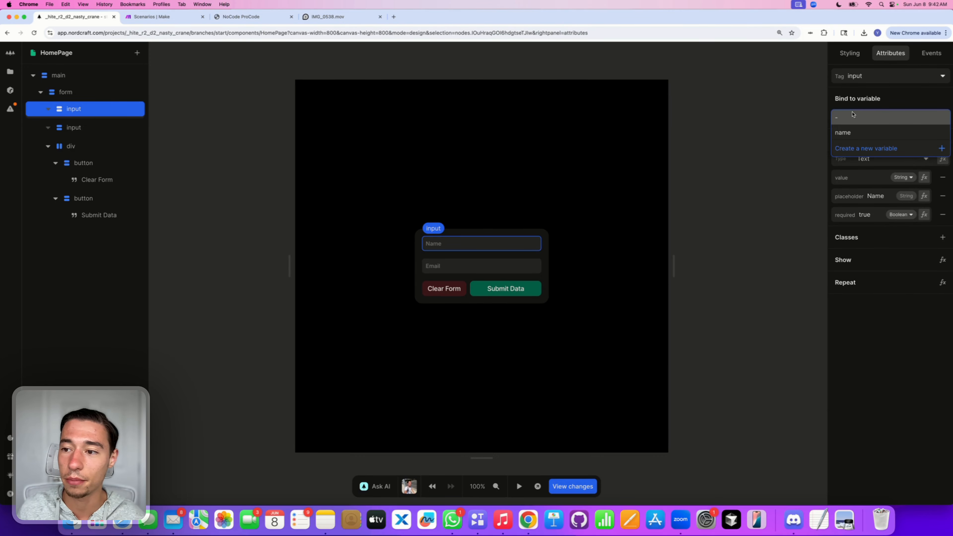
pyautogui.click(846, 134)
pyautogui.click(748, 187)
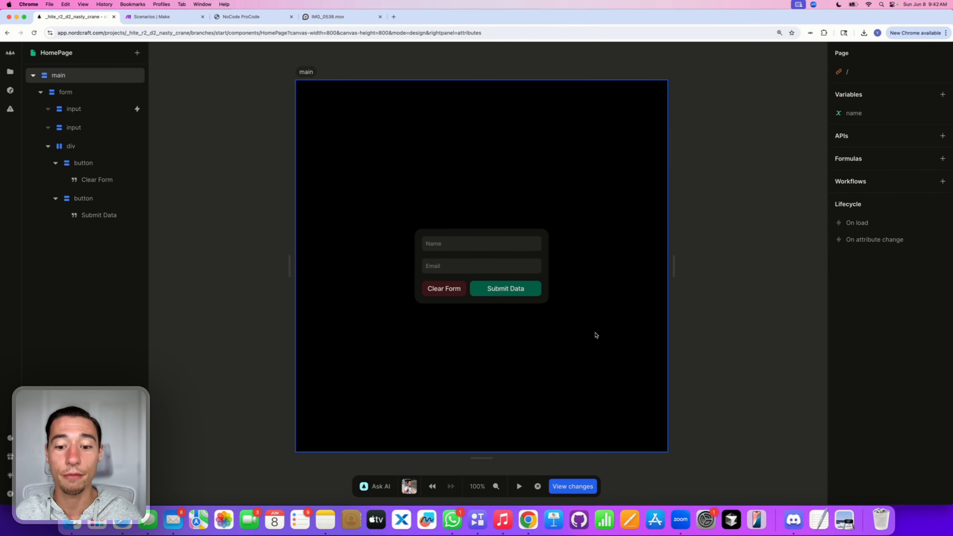
pyautogui.click(519, 486)
# Step: Type 'Node' into the Name field and check that the name variable holds it
pyautogui.click(464, 244)
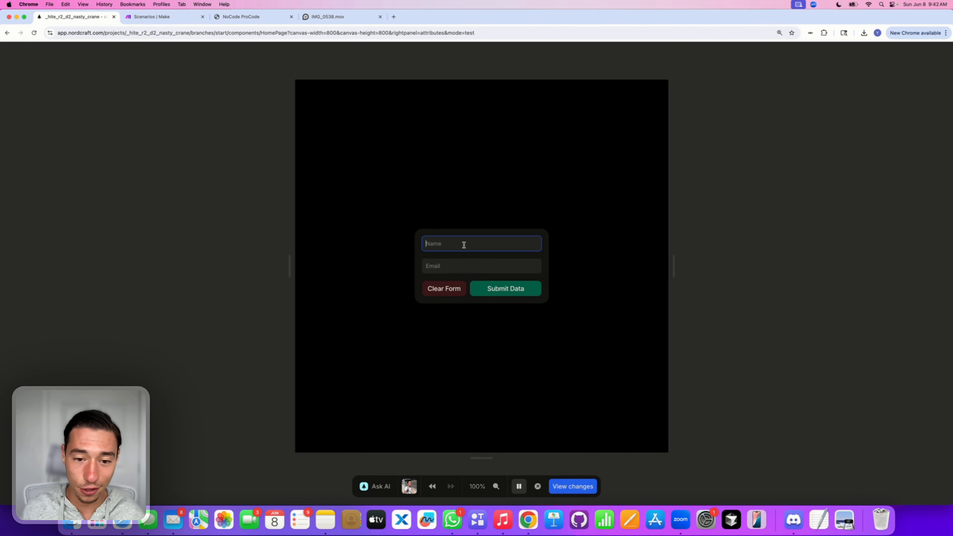
pyautogui.write('NoCode ProCpde')
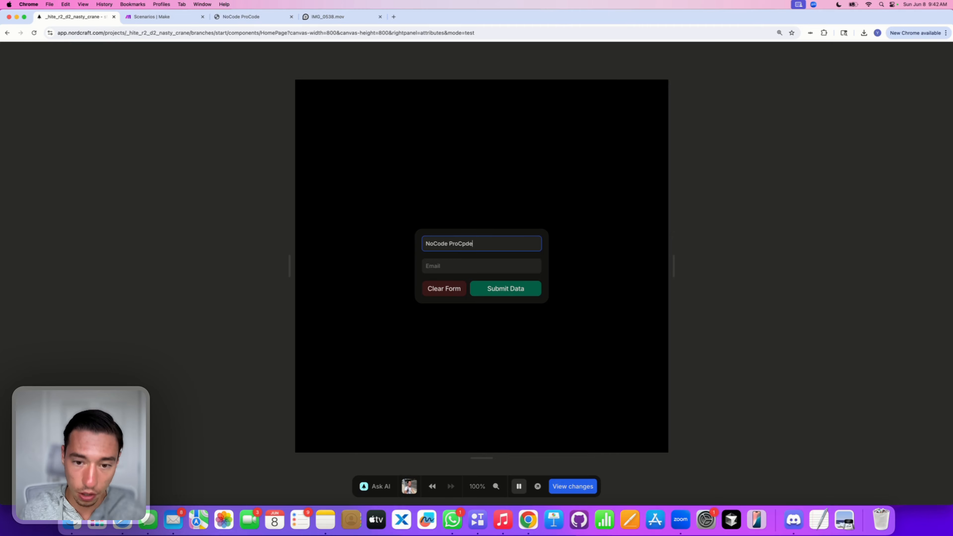
pyautogui.press('BackSpace')
pyautogui.press('BackSpace')
pyautogui.write('ode')
pyautogui.click(563, 351)
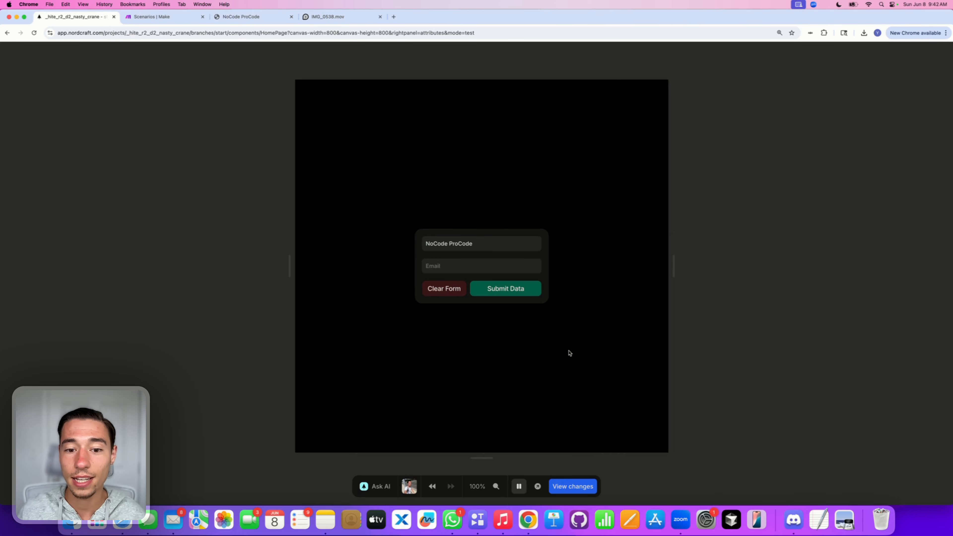
pyautogui.click(519, 487)
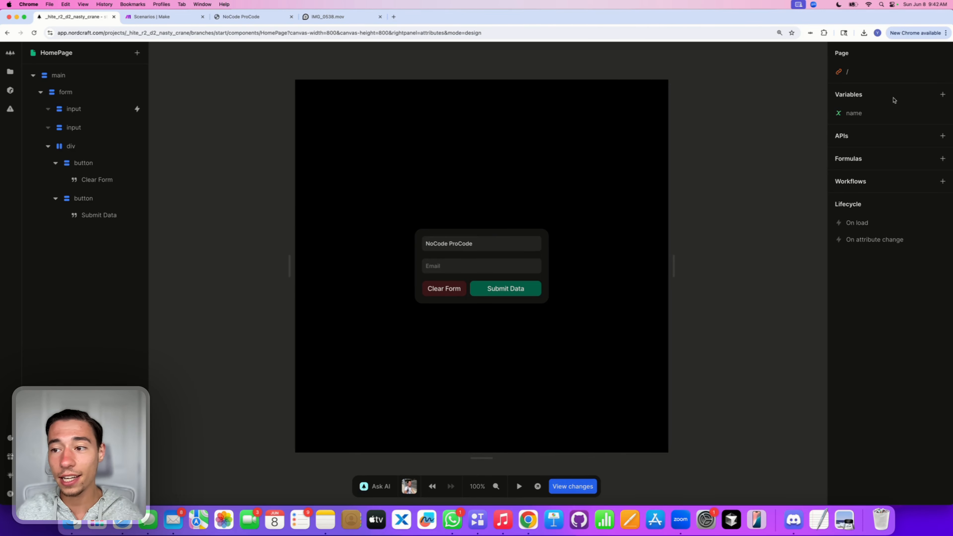
pyautogui.click(868, 113)
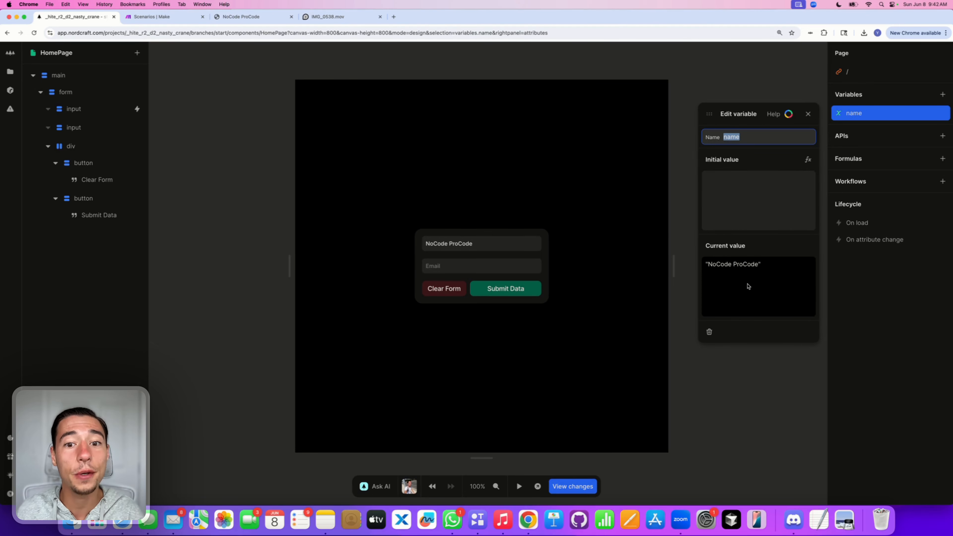
# Step: Clear the form in preview and confirm the name variable empties
pyautogui.click(520, 487)
pyautogui.click(443, 288)
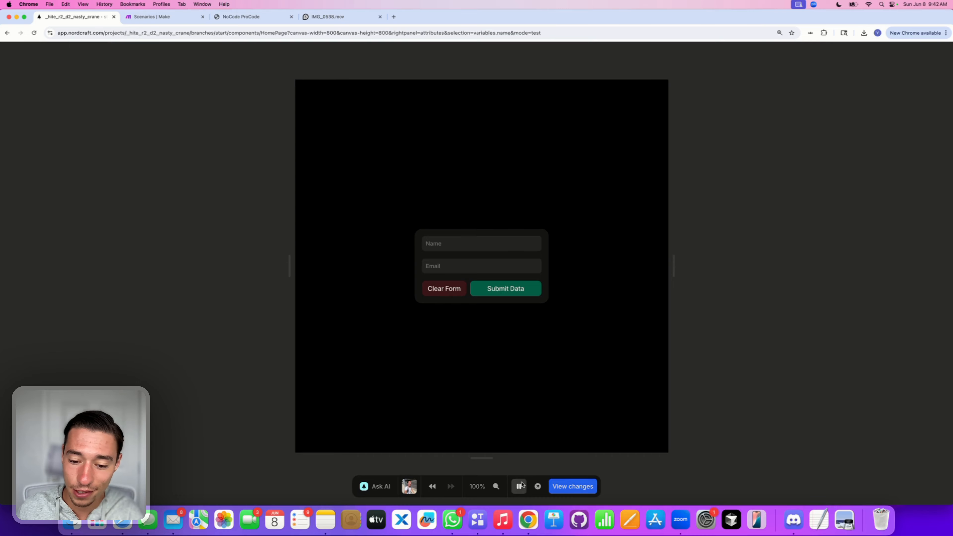
pyautogui.click(519, 486)
pyautogui.click(736, 259)
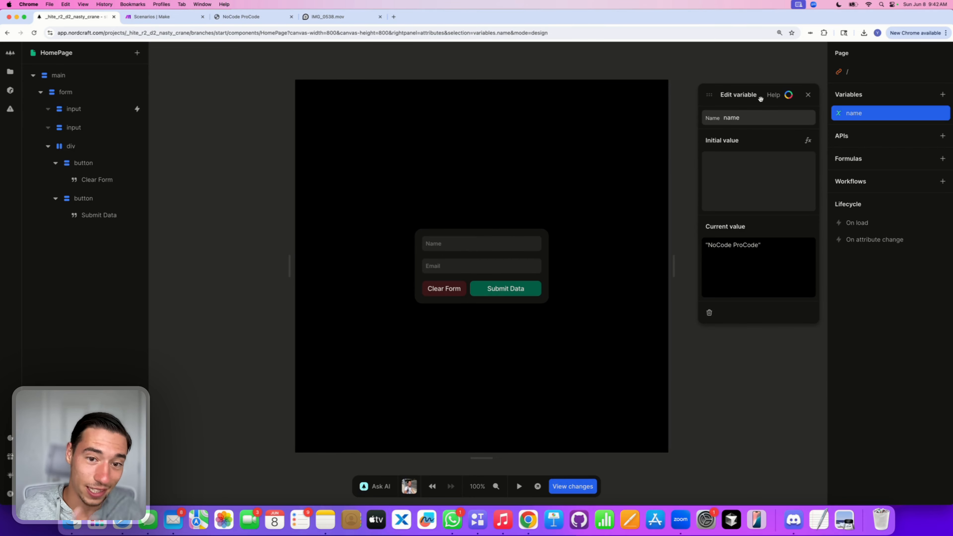
pyautogui.click(808, 95)
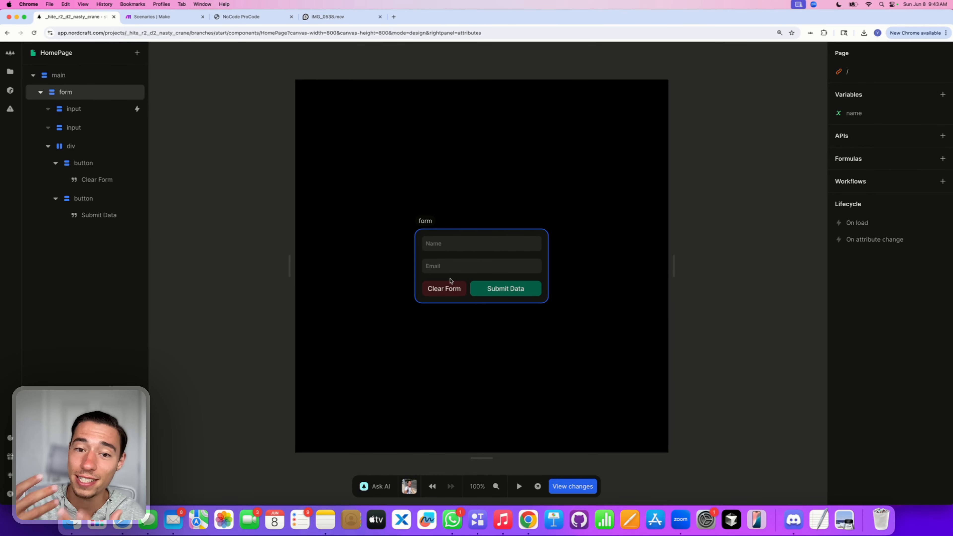
# Step: Create a page variable named 'email' with an empty initial value
pyautogui.click(459, 246)
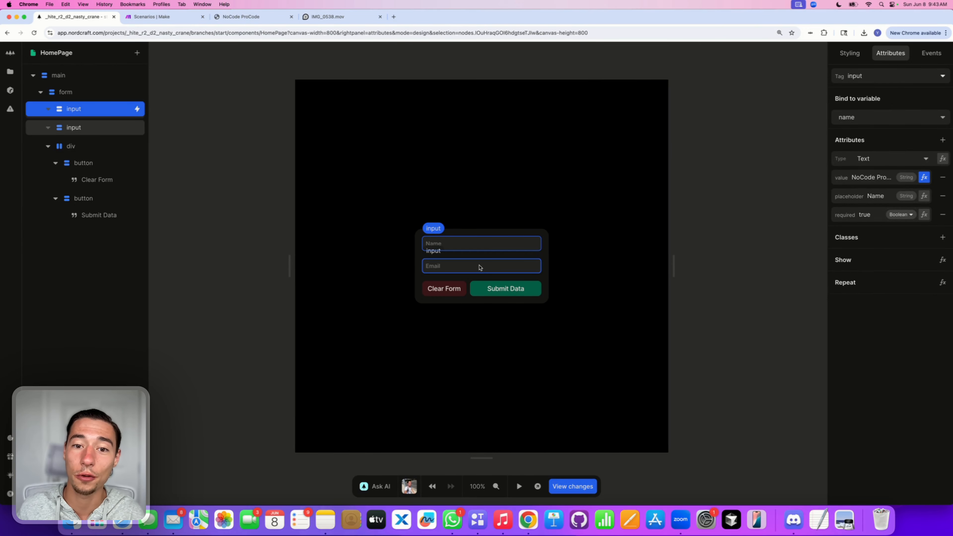
pyautogui.click(589, 256)
pyautogui.click(490, 272)
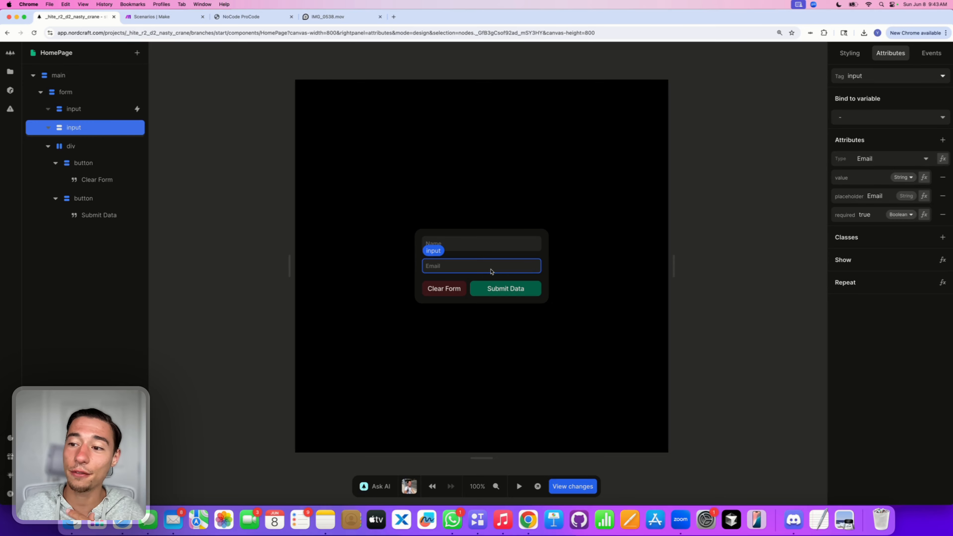
pyautogui.click(743, 141)
pyautogui.click(943, 95)
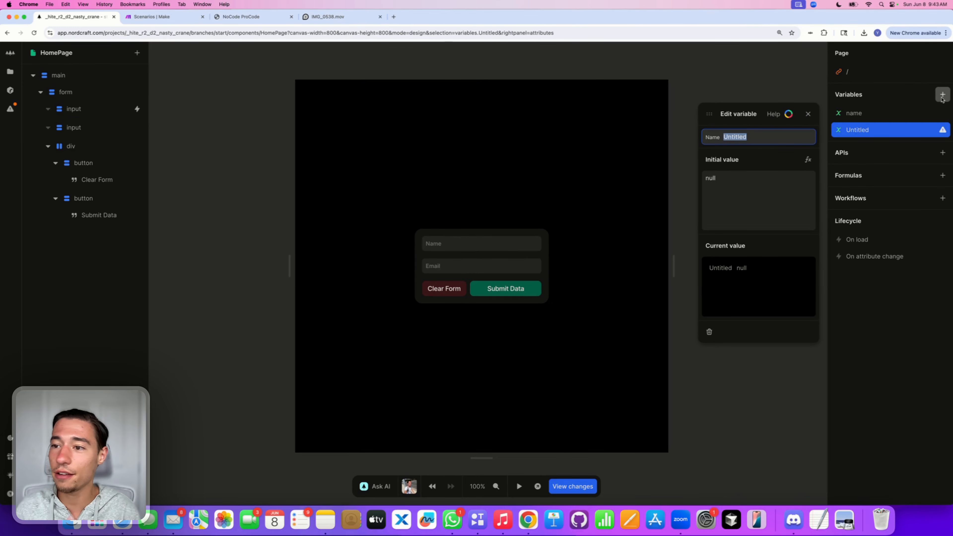
pyautogui.write('email')
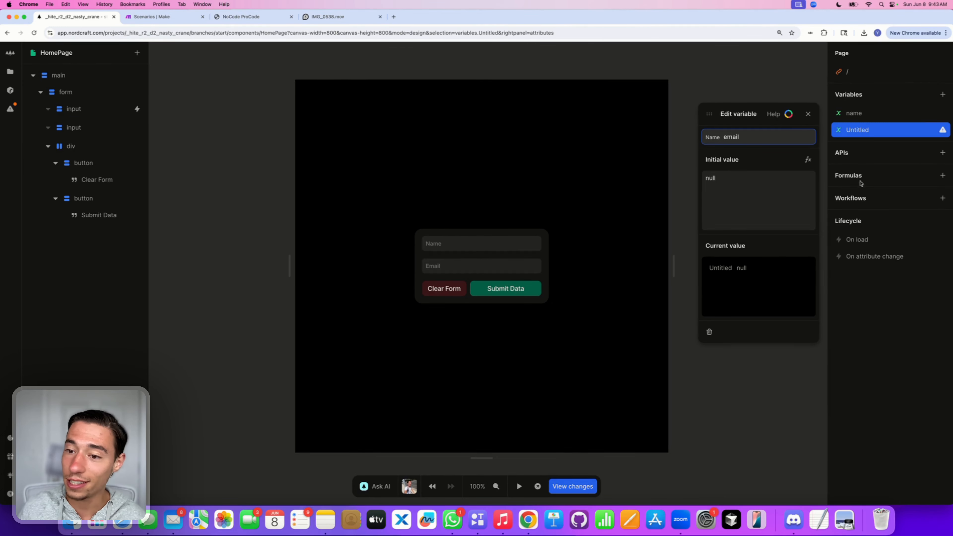
pyautogui.press('Return')
pyautogui.click(794, 202)
pyautogui.press('BackSpace')
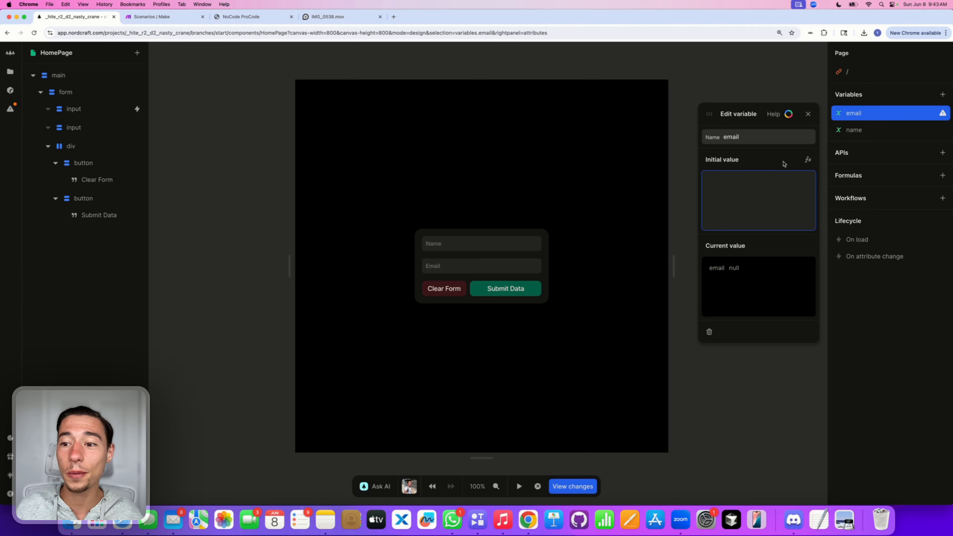
pyautogui.click(808, 114)
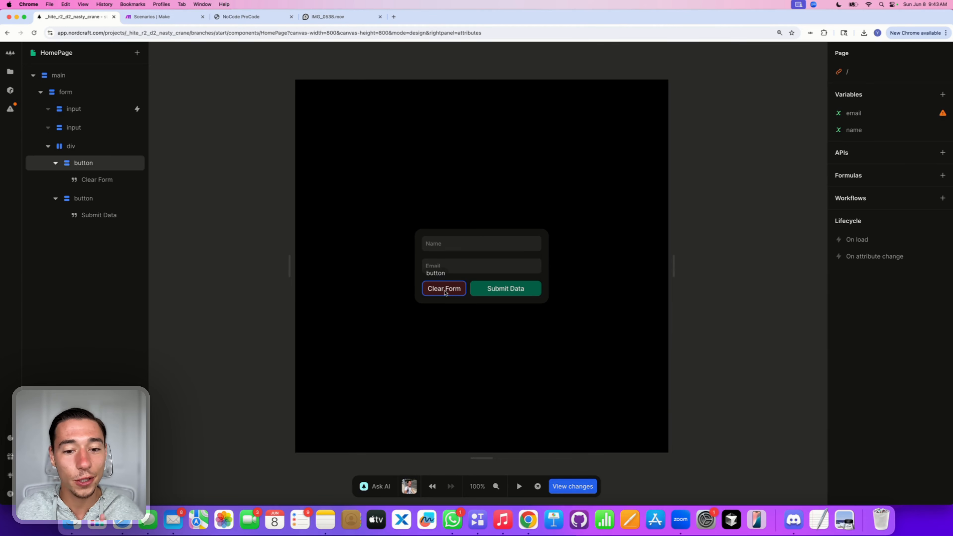
# Step: Bind the Email input to the 'email' variable and enter preview
pyautogui.click(443, 273)
pyautogui.click(858, 117)
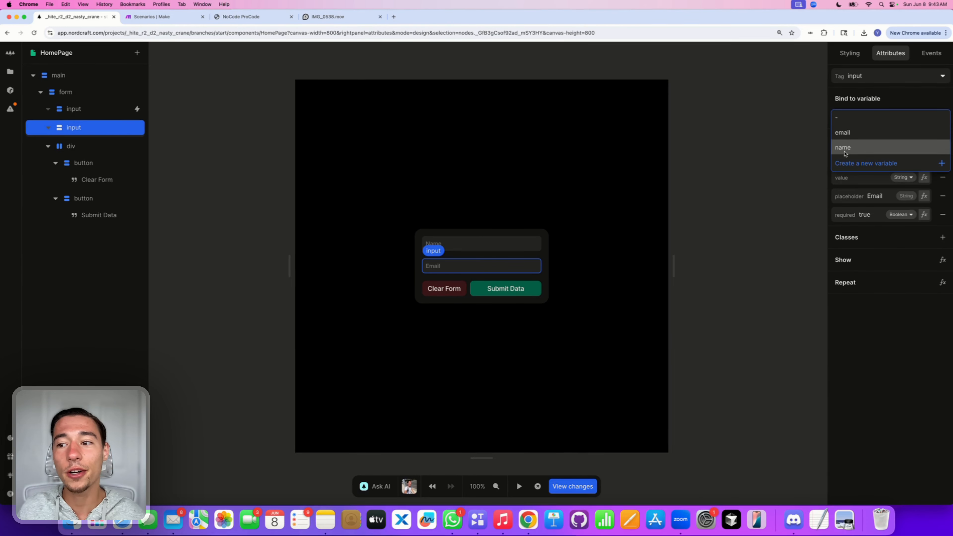
pyautogui.click(844, 132)
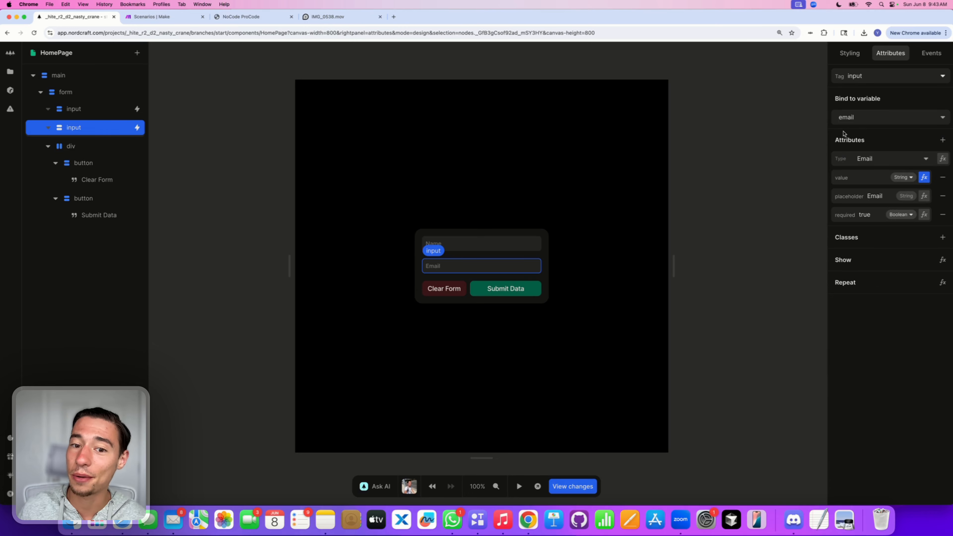
pyautogui.click(519, 486)
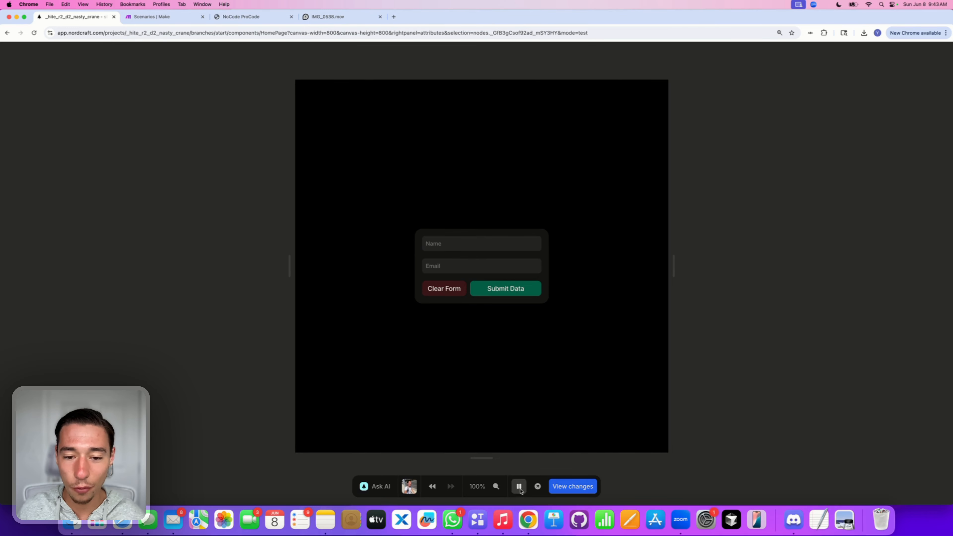
# Step: Type 'hey' into Email, verify the email variable captures it, then clear the form
pyautogui.click(466, 267)
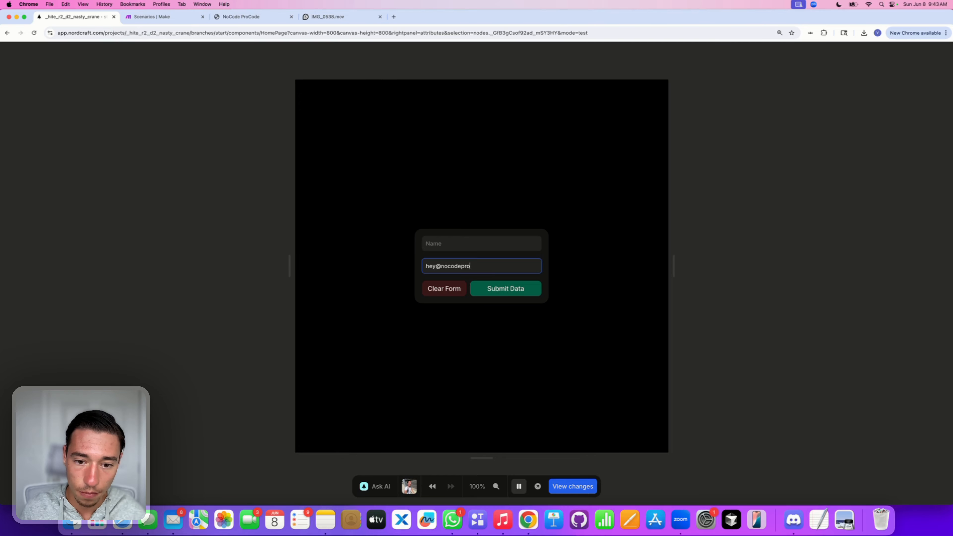
pyautogui.click(597, 310)
pyautogui.click(519, 487)
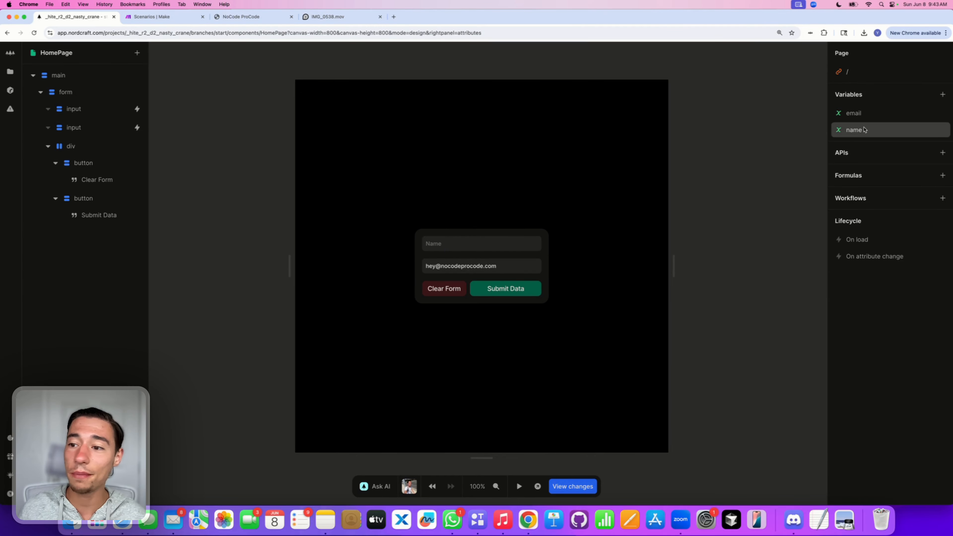
pyautogui.click(856, 115)
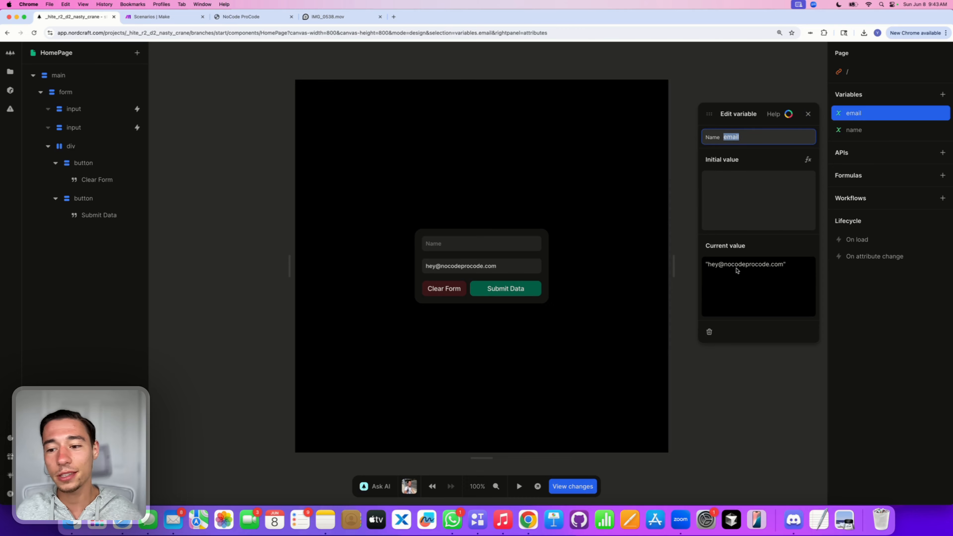
pyautogui.click(811, 118)
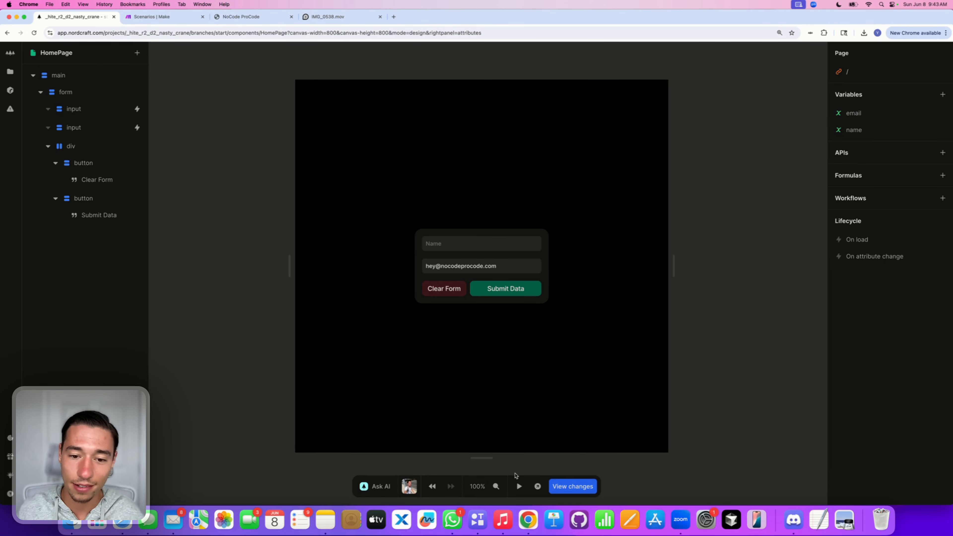
pyautogui.click(444, 290)
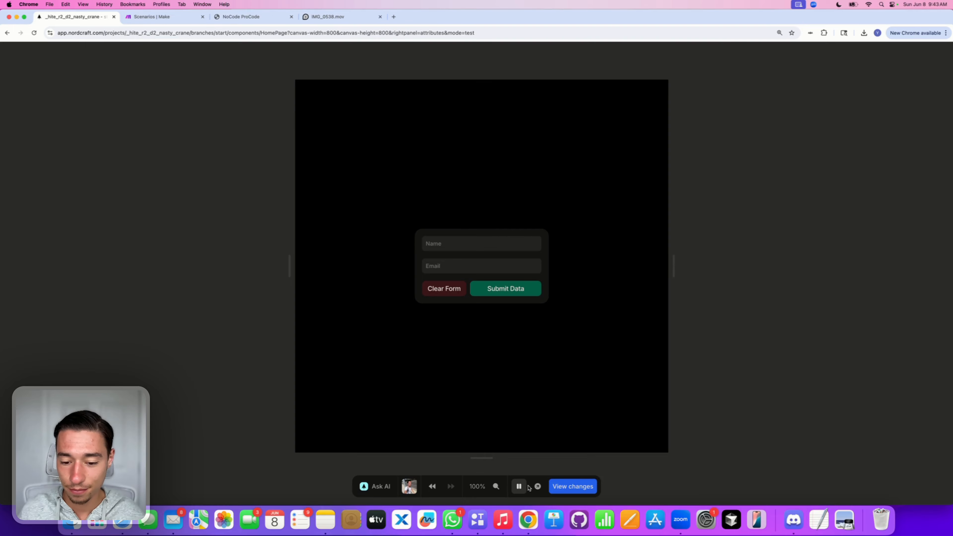
pyautogui.click(520, 486)
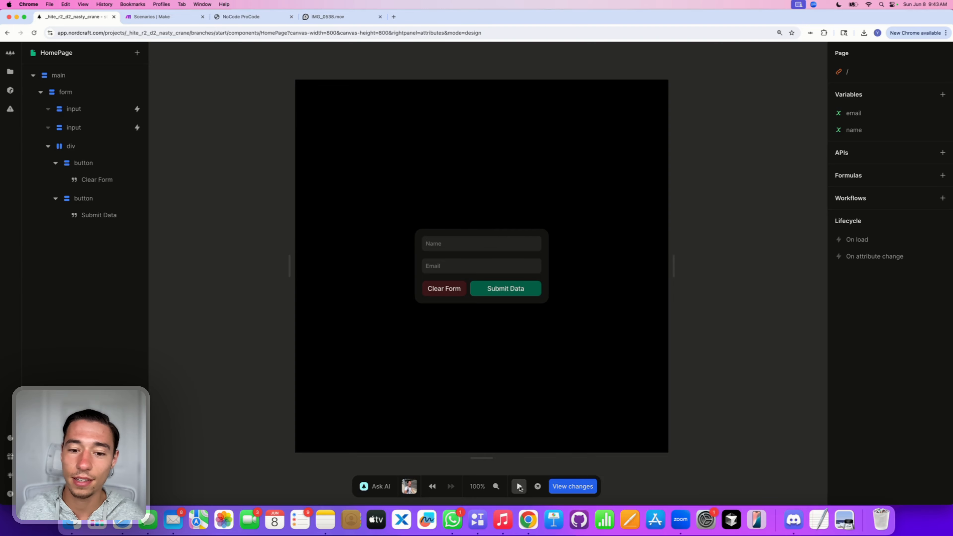
# Step: Inspect the email variable's current value
pyautogui.click(868, 119)
pyautogui.click(862, 136)
pyautogui.click(857, 114)
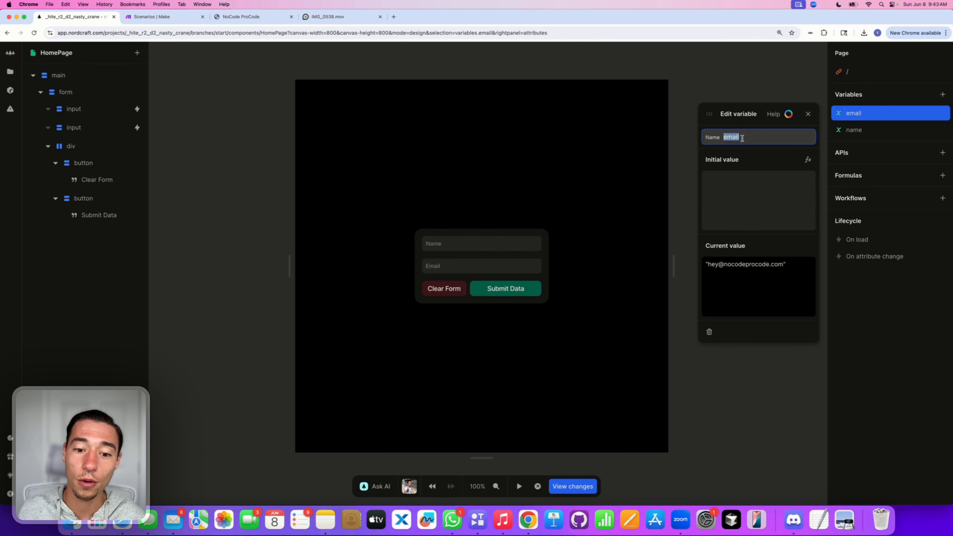
# Step: Remove Clear Form's type reset attribute and return to the Page panel's variables
pyautogui.click(453, 289)
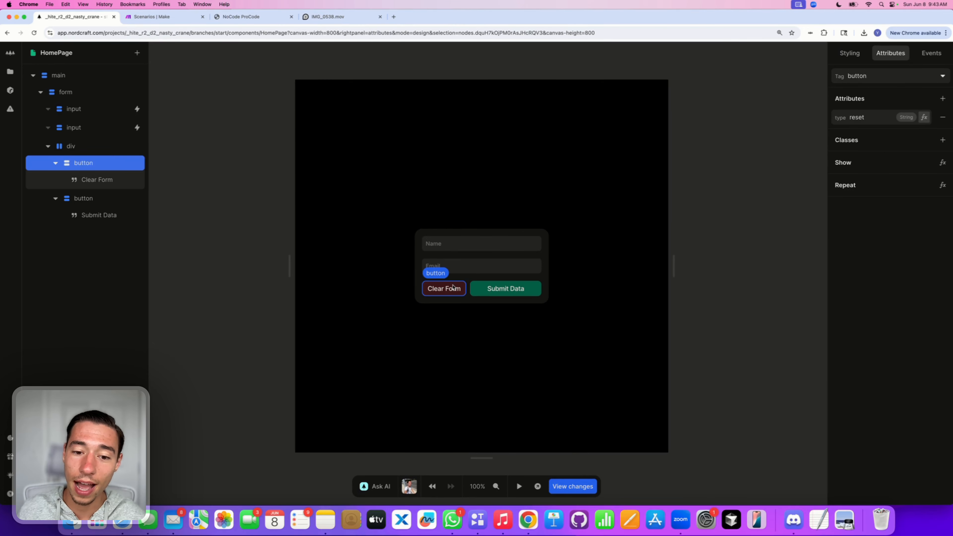
pyautogui.click(943, 118)
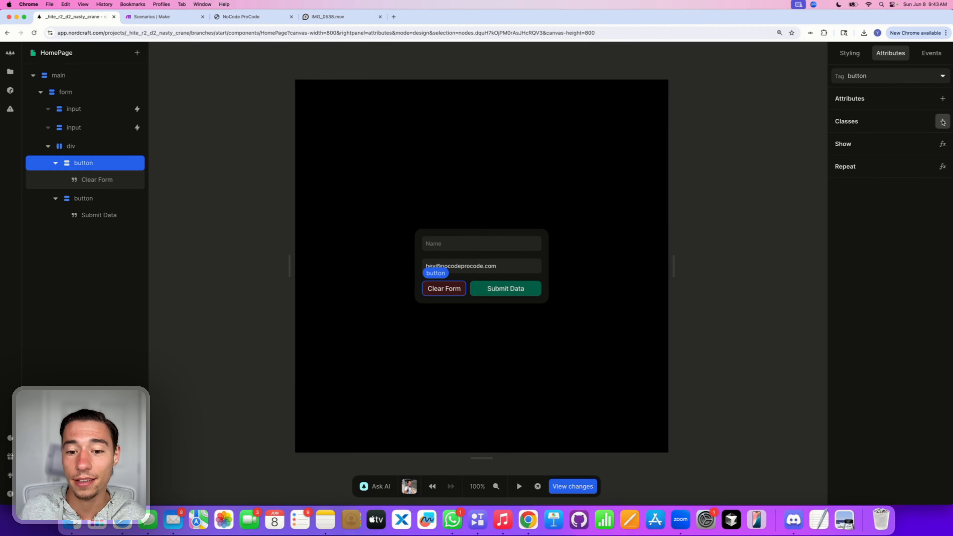
pyautogui.click(638, 308)
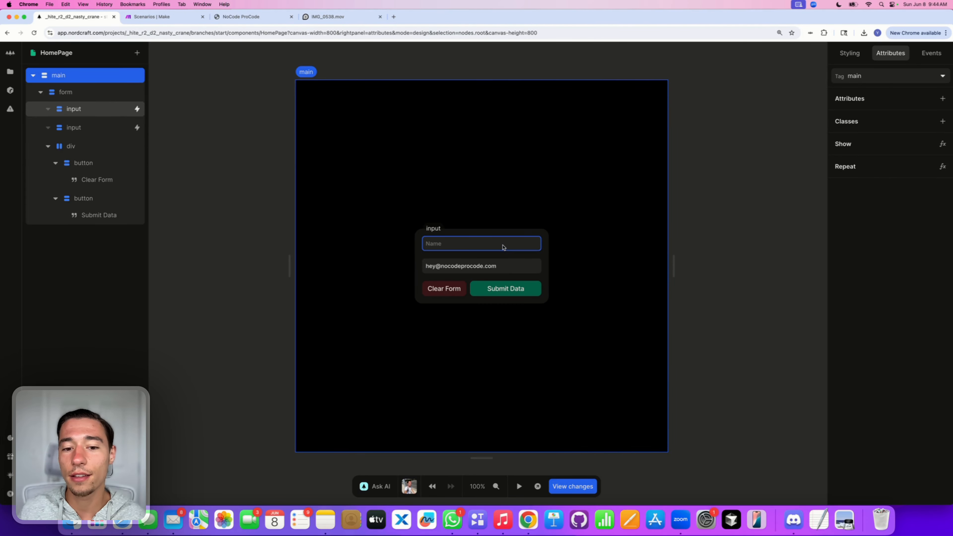
pyautogui.press('Escape')
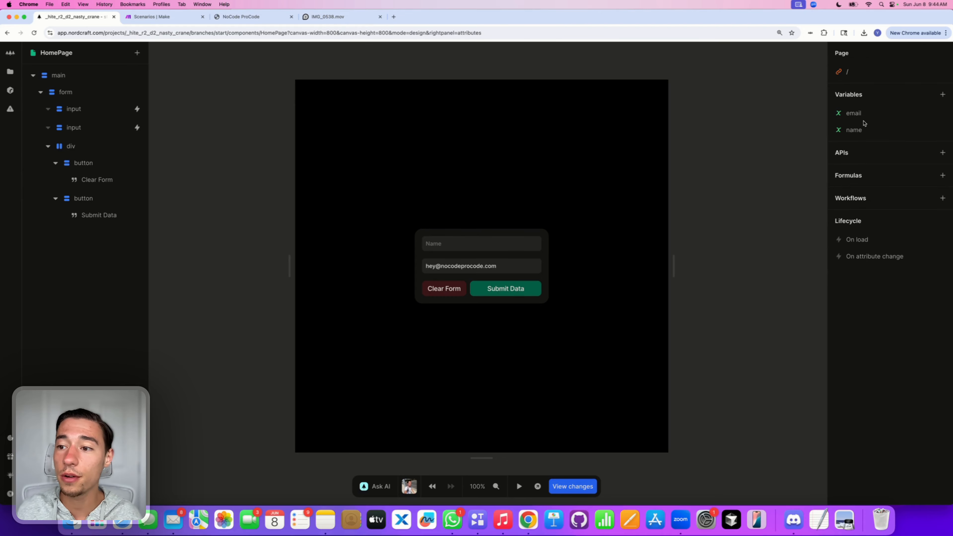
# Step: Enter a test initial value 'iuhcjdsviuds' for the email variable, then delete it
pyautogui.click(863, 119)
pyautogui.click(743, 180)
pyautogui.write('iuh')
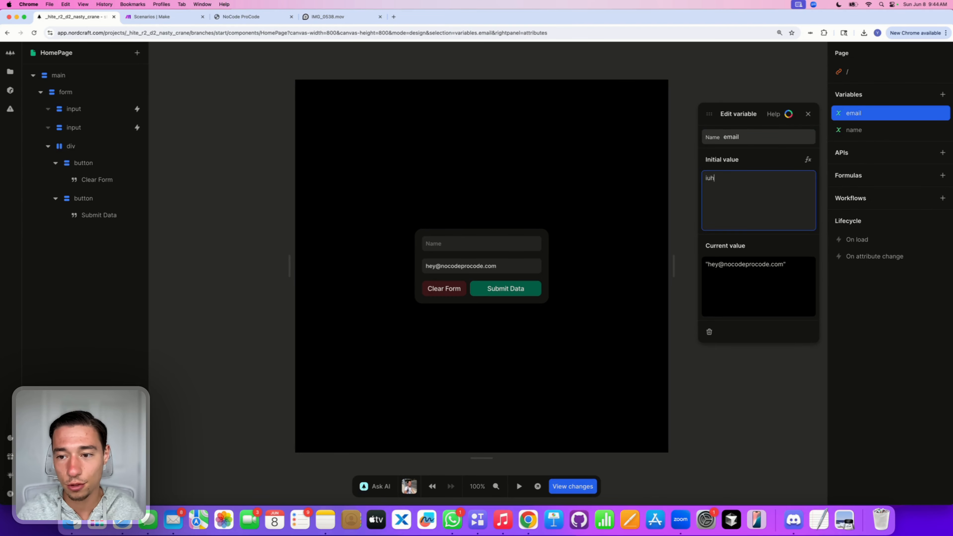
pyautogui.write('cjdsviuds')
pyautogui.click(776, 156)
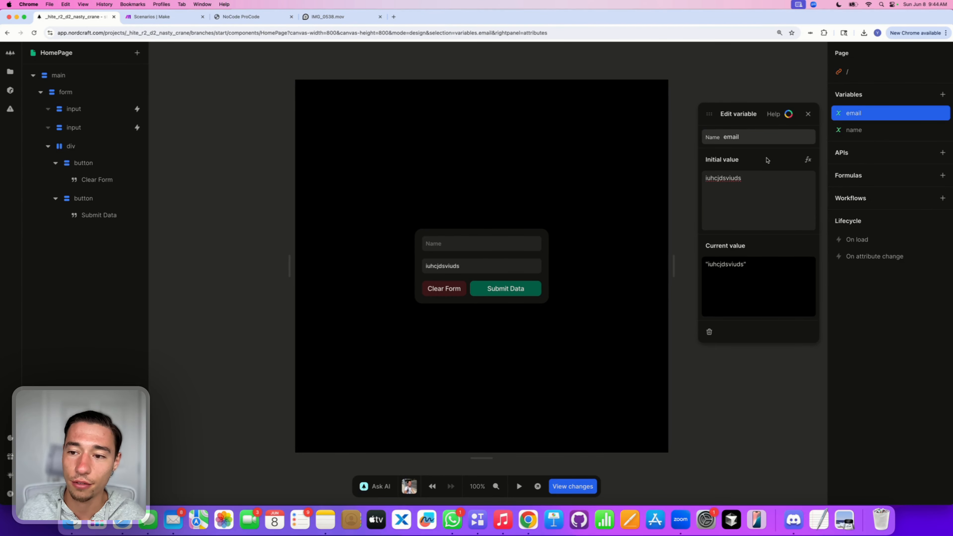
pyautogui.doubleClick(740, 185)
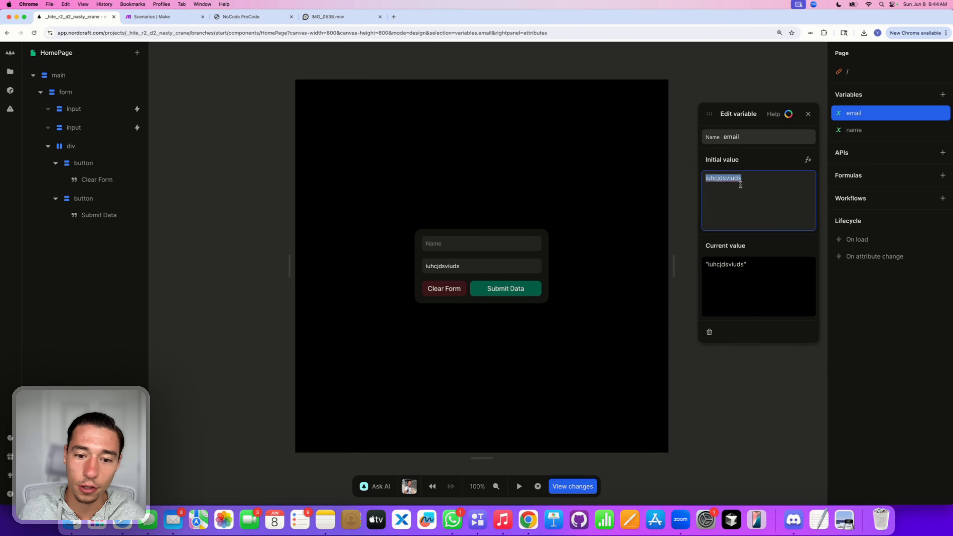
pyautogui.press('BackSpace')
pyautogui.click(753, 158)
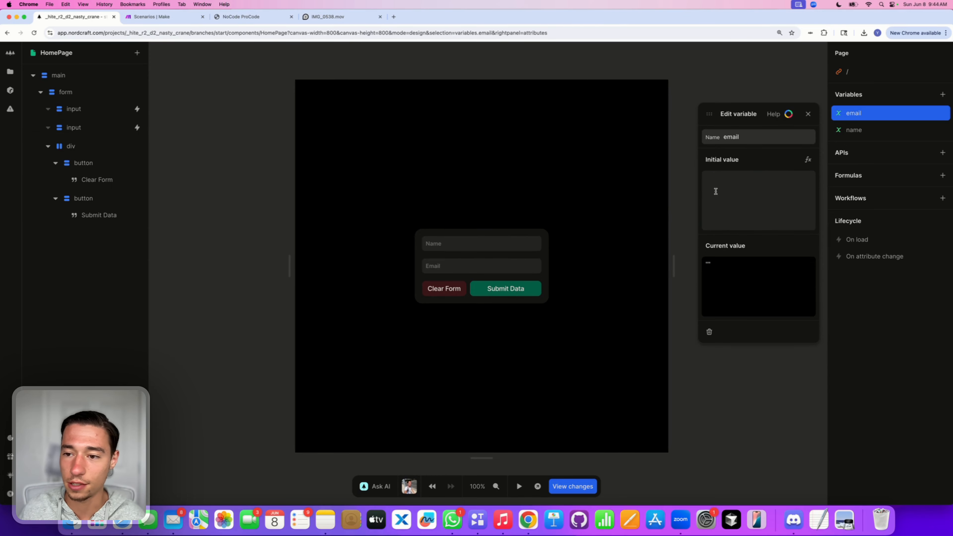
# Step: Set the email initial value to 'NCPC', delete it again, and close the editor
pyautogui.click(750, 196)
pyautogui.write('NCPC')
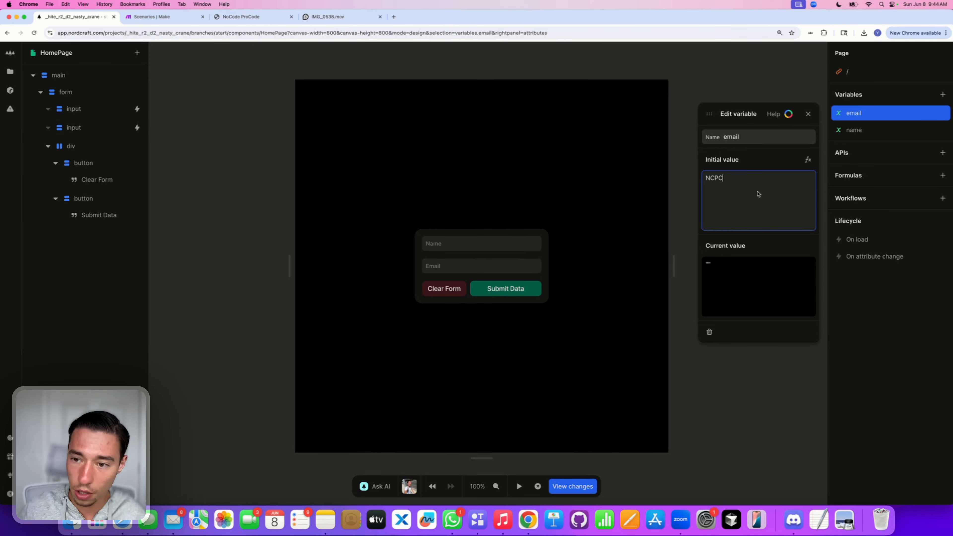
pyautogui.click(756, 166)
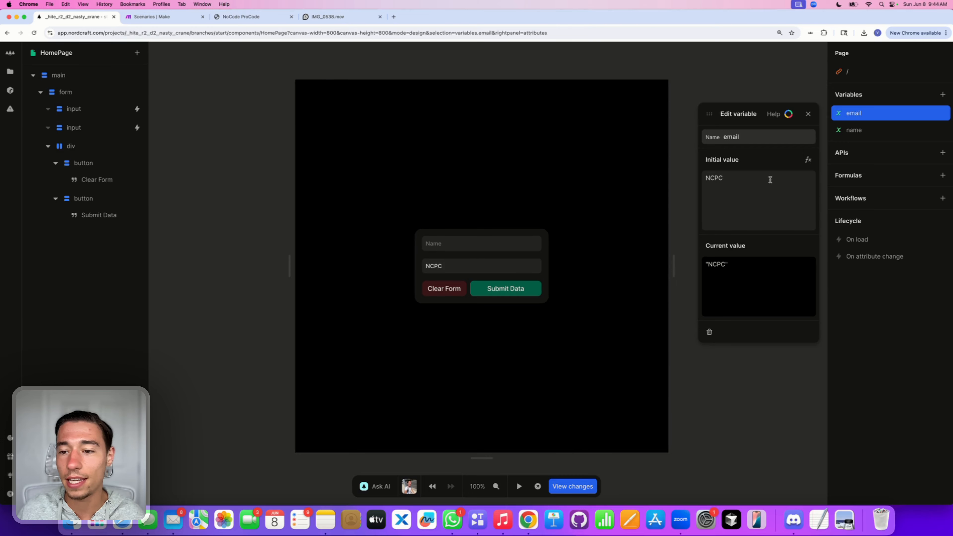
pyautogui.doubleClick(705, 171)
pyautogui.press('BackSpace')
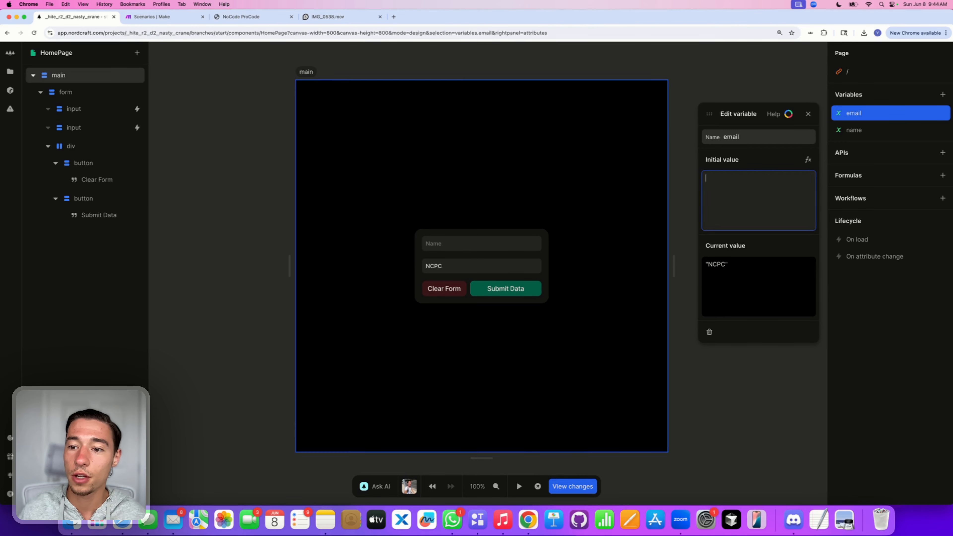
pyautogui.rightClick(758, 156)
pyautogui.click(813, 115)
pyautogui.click(809, 115)
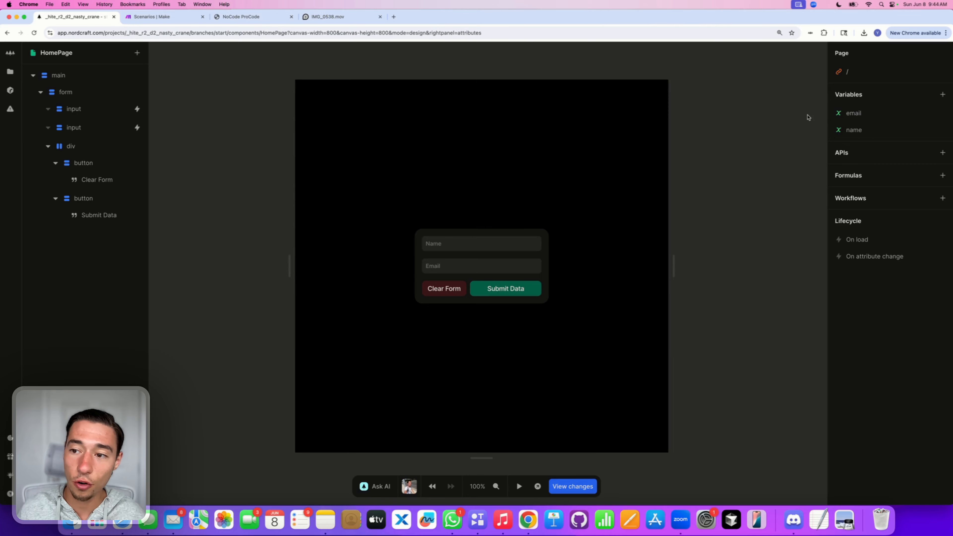
pyautogui.click(446, 298)
# Step: Add a Set name action with an empty value to the Clear Form button's click event
pyautogui.click(446, 292)
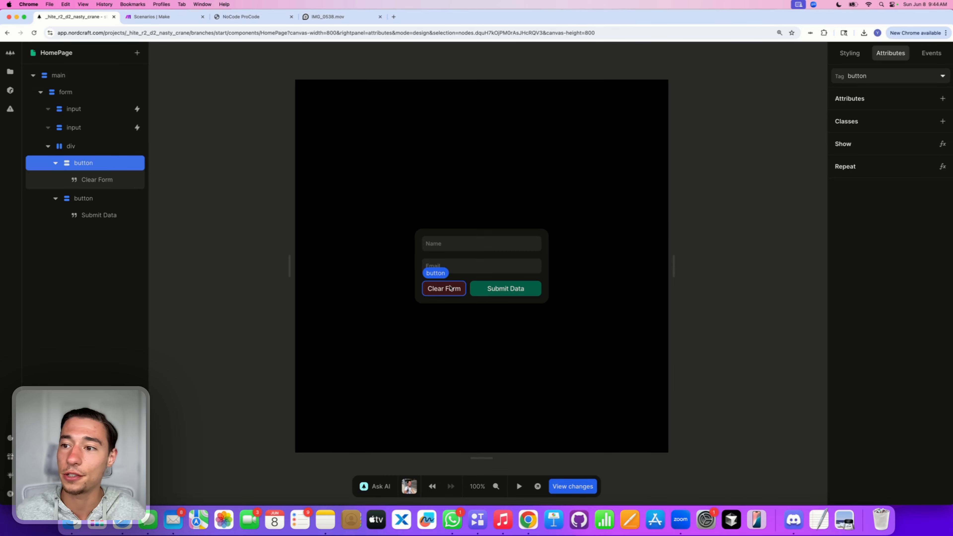
pyautogui.click(933, 55)
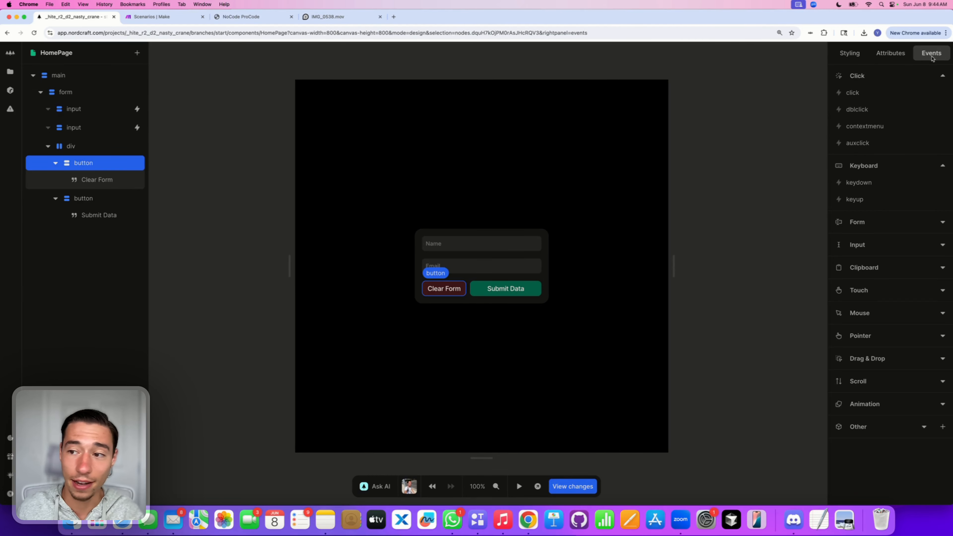
pyautogui.click(859, 98)
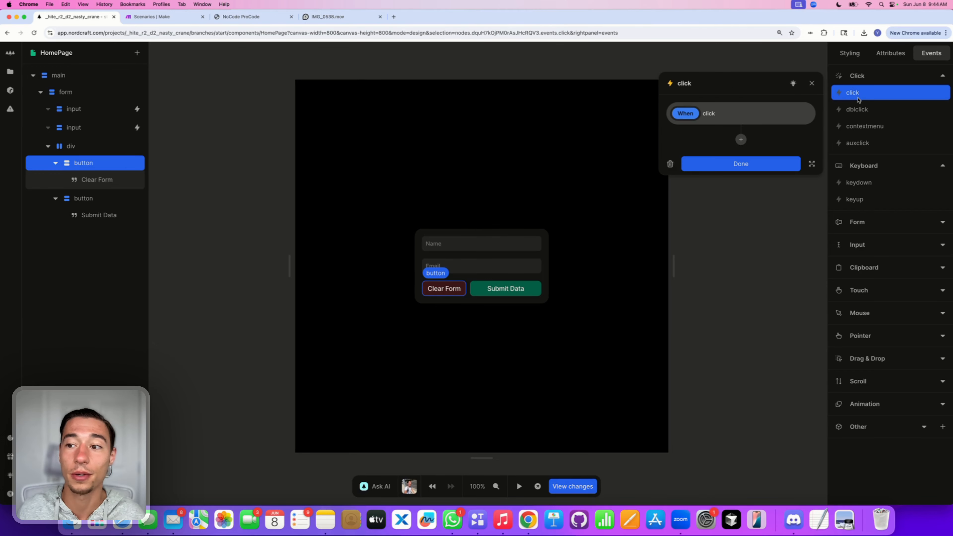
pyautogui.click(741, 139)
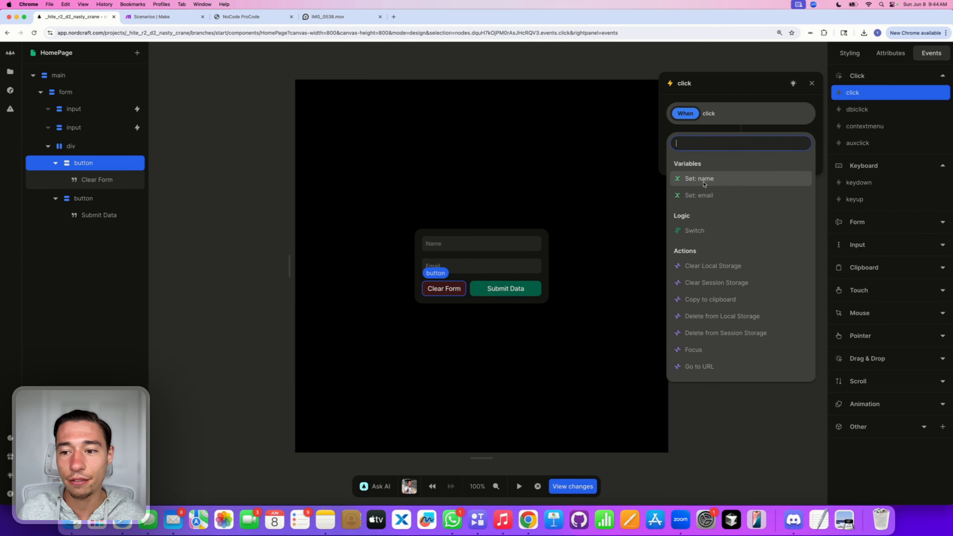
pyautogui.click(690, 180)
pyautogui.press('super+a')
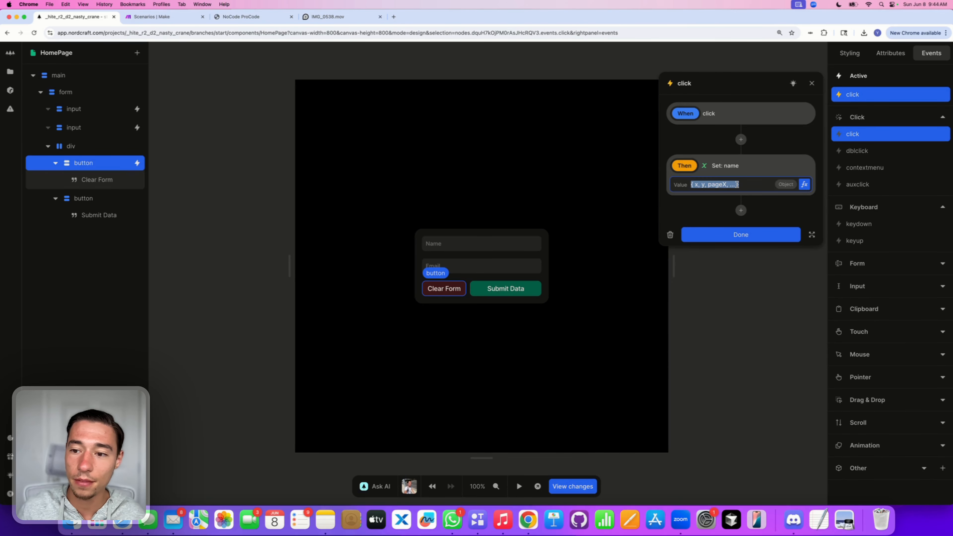
pyautogui.press('BackSpace')
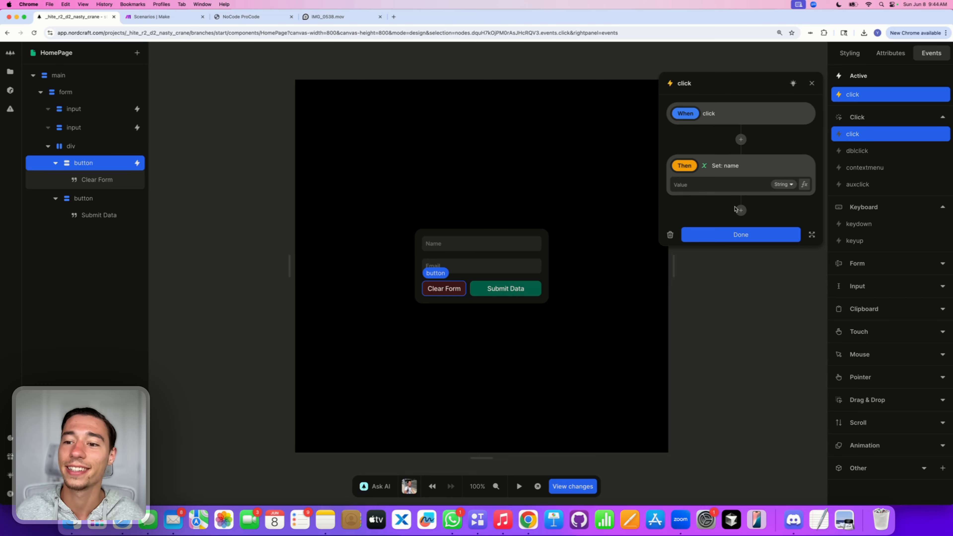
# Step: Add a Set email action with an empty value to the same click event
pyautogui.click(741, 211)
pyautogui.click(715, 268)
pyautogui.press('super+a')
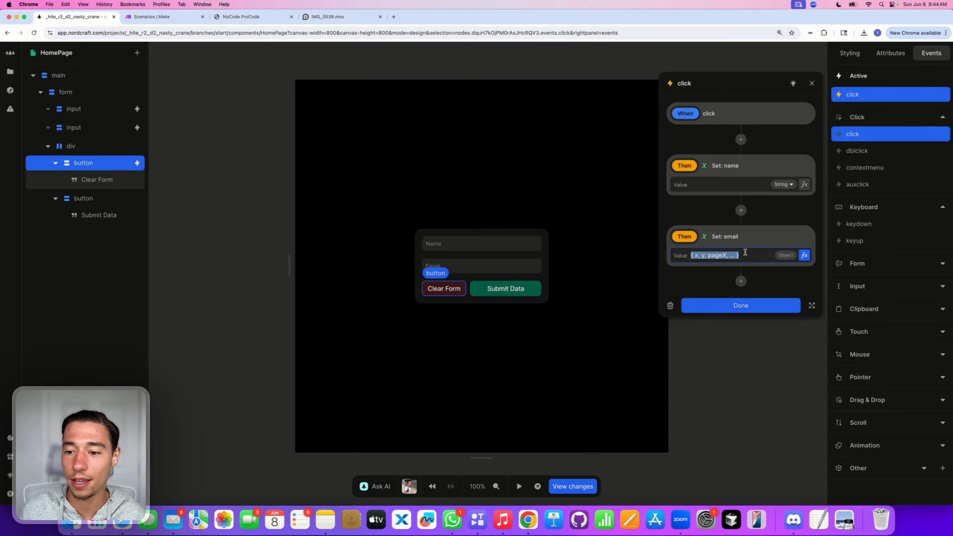
pyautogui.press('BackSpace')
pyautogui.click(770, 304)
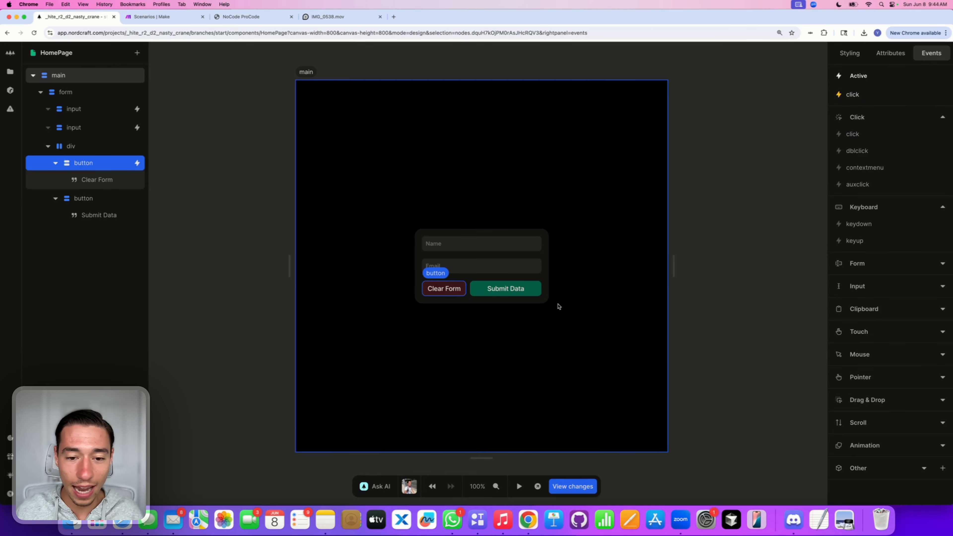
pyautogui.click(519, 486)
pyautogui.click(472, 243)
pyautogui.write('eecsvesves')
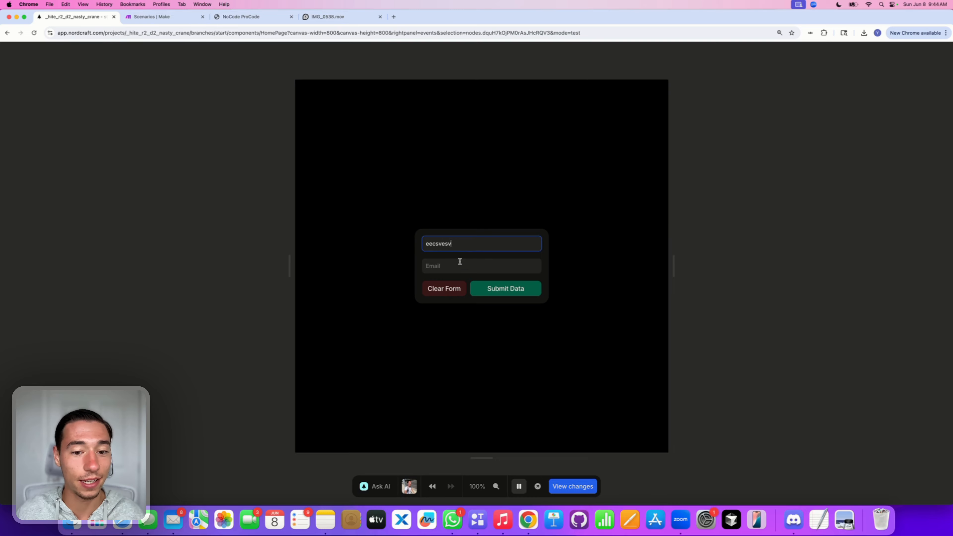
pyautogui.click(457, 265)
pyautogui.write('vdssvedv')
pyautogui.click(448, 332)
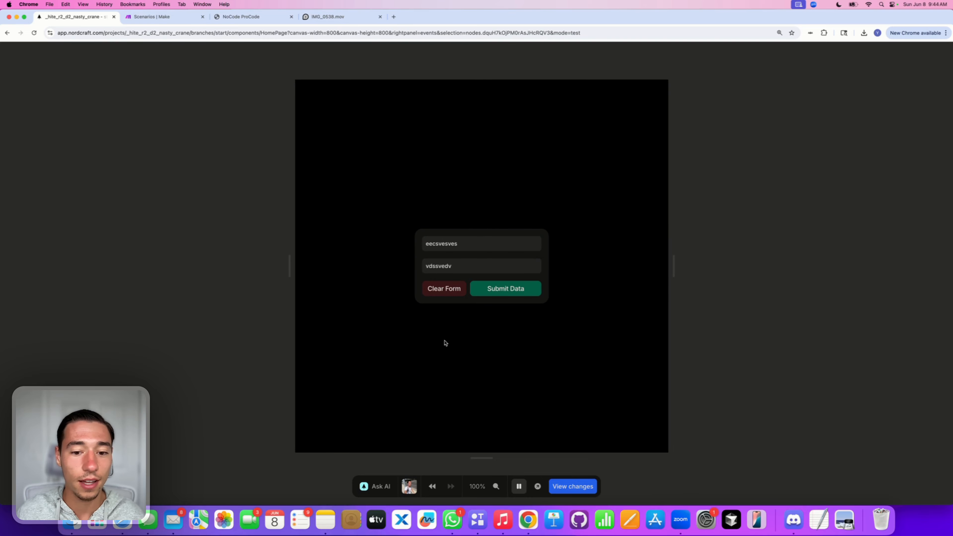
pyautogui.click(444, 289)
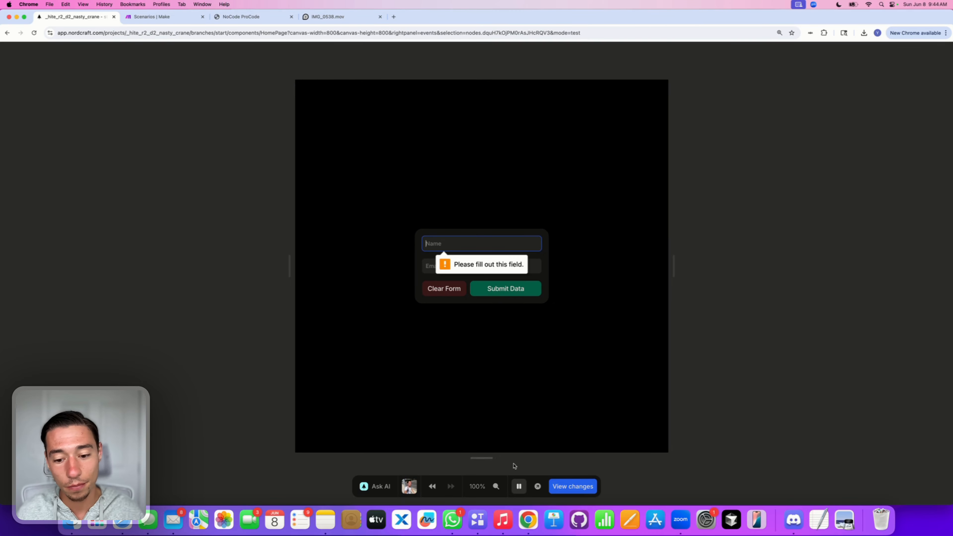
pyautogui.click(519, 487)
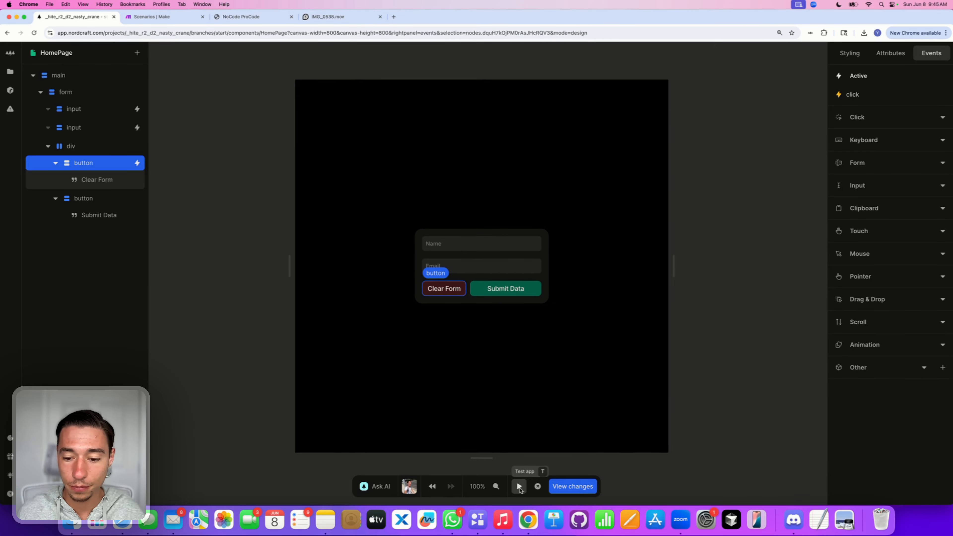
pyautogui.click(747, 216)
pyautogui.click(855, 114)
pyautogui.click(856, 128)
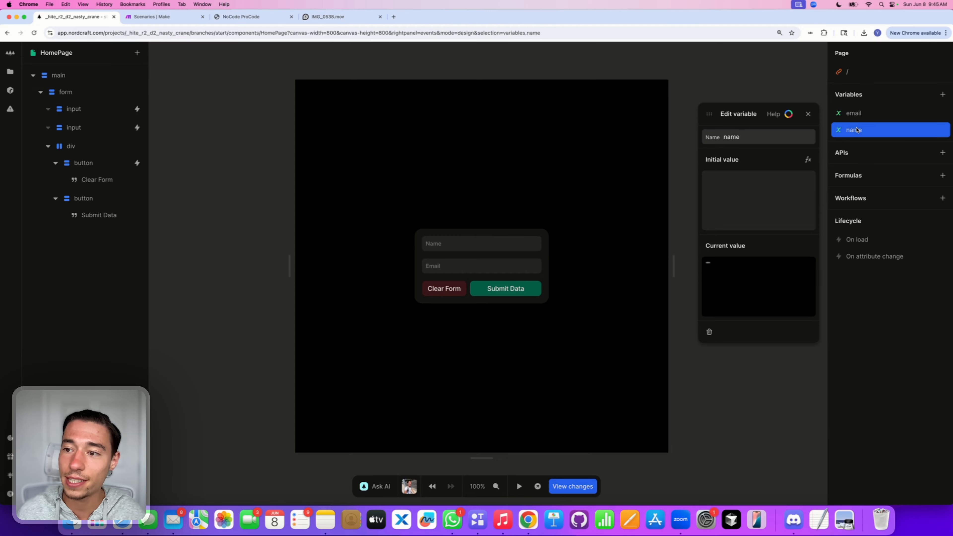
pyautogui.click(855, 114)
pyautogui.click(808, 114)
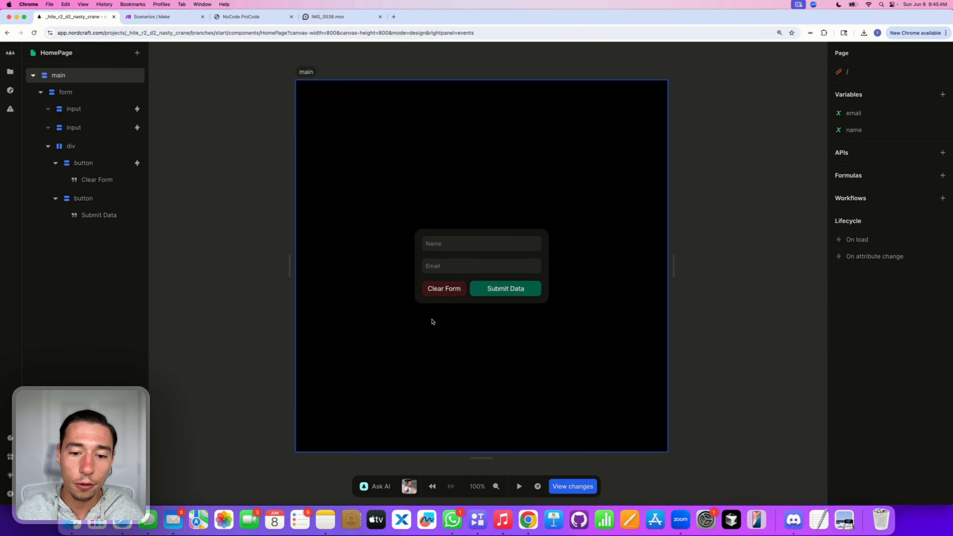
pyautogui.click(520, 486)
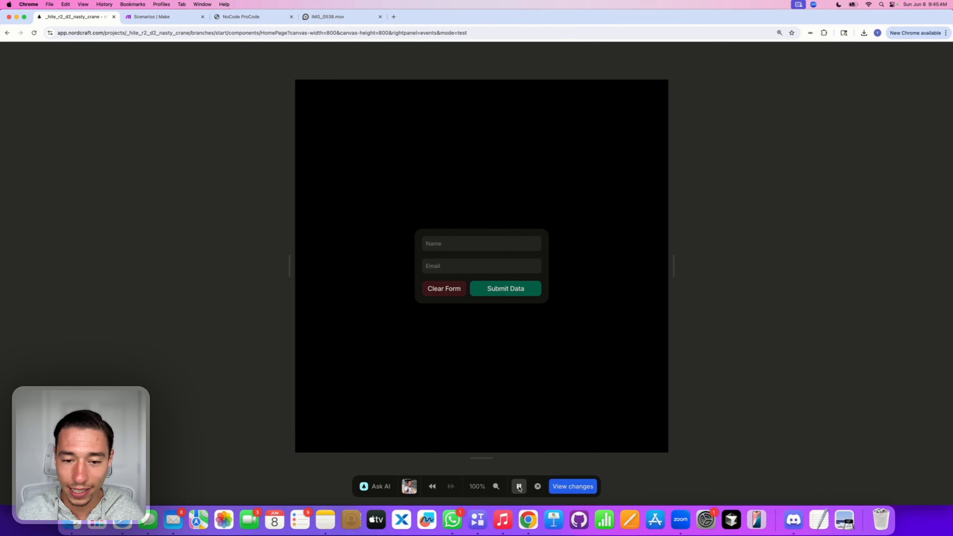
pyautogui.click(447, 291)
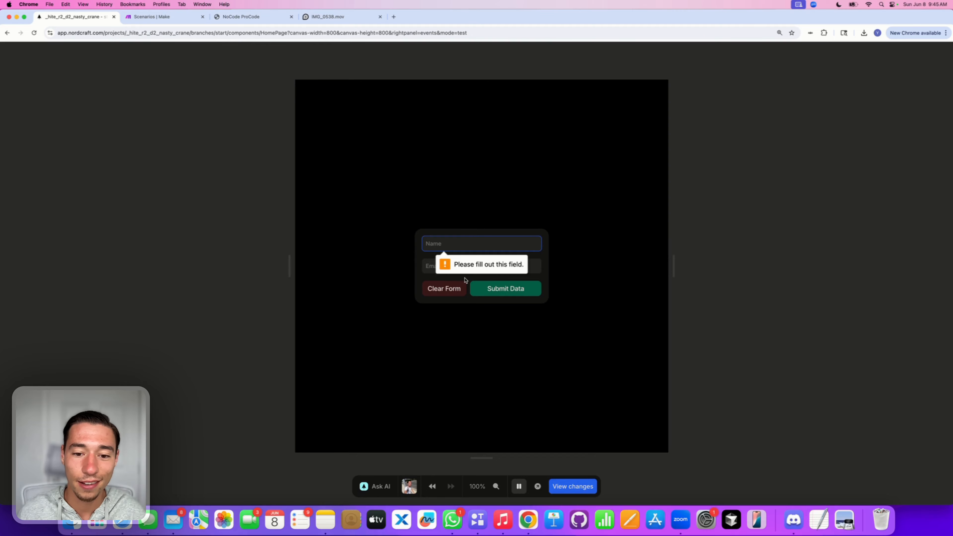
pyautogui.click(519, 487)
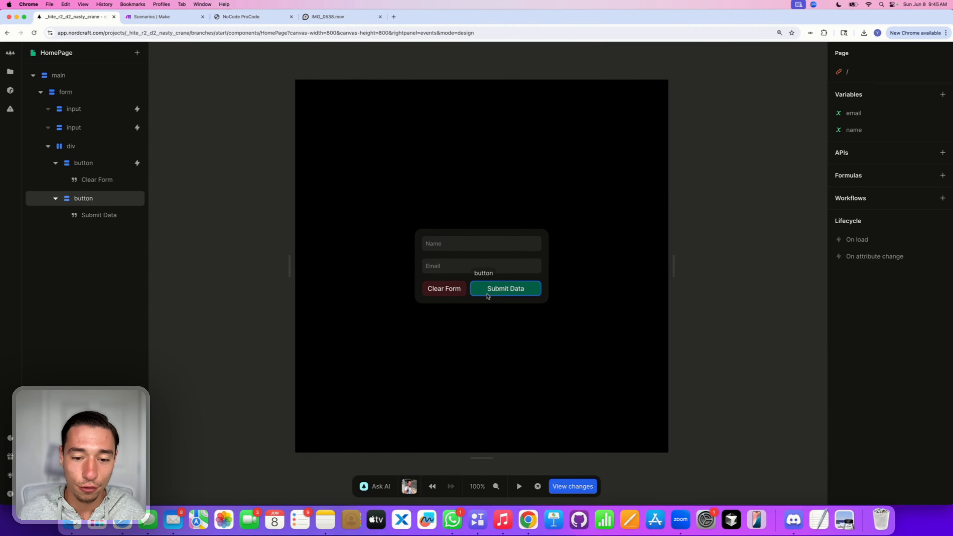
# Step: Add a type attribute with value 'button' to the Clear Form button
pyautogui.click(456, 293)
pyautogui.click(890, 53)
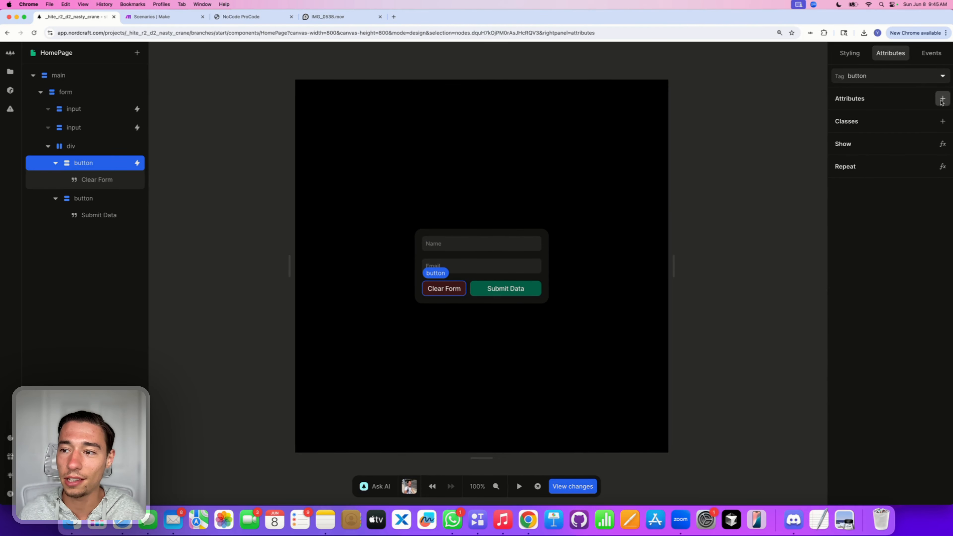
pyautogui.click(944, 99)
pyautogui.write('type')
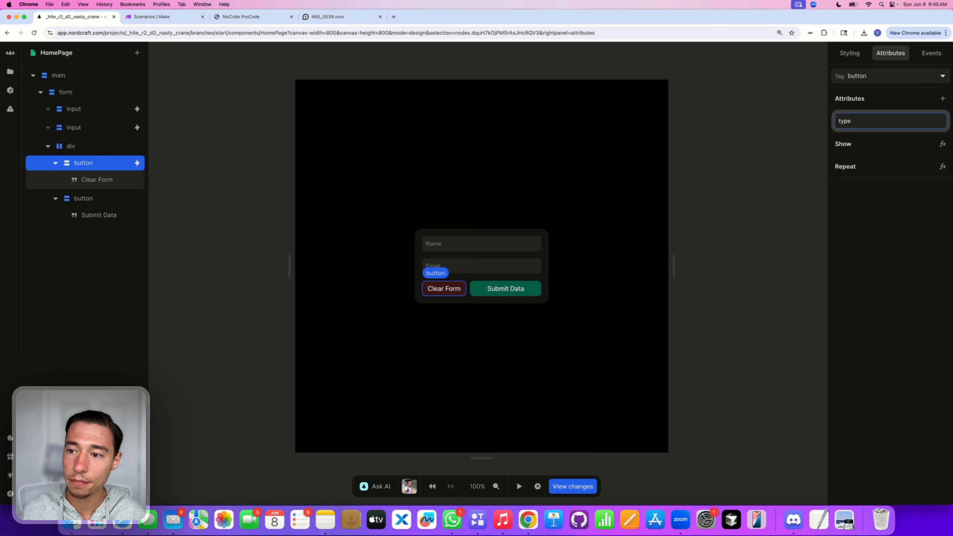
pyautogui.press('Return')
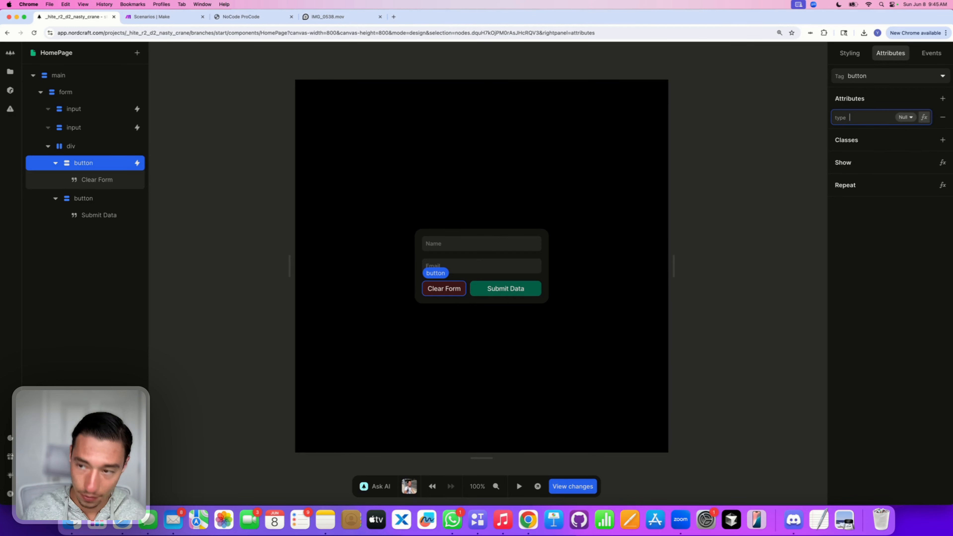
pyautogui.write('button')
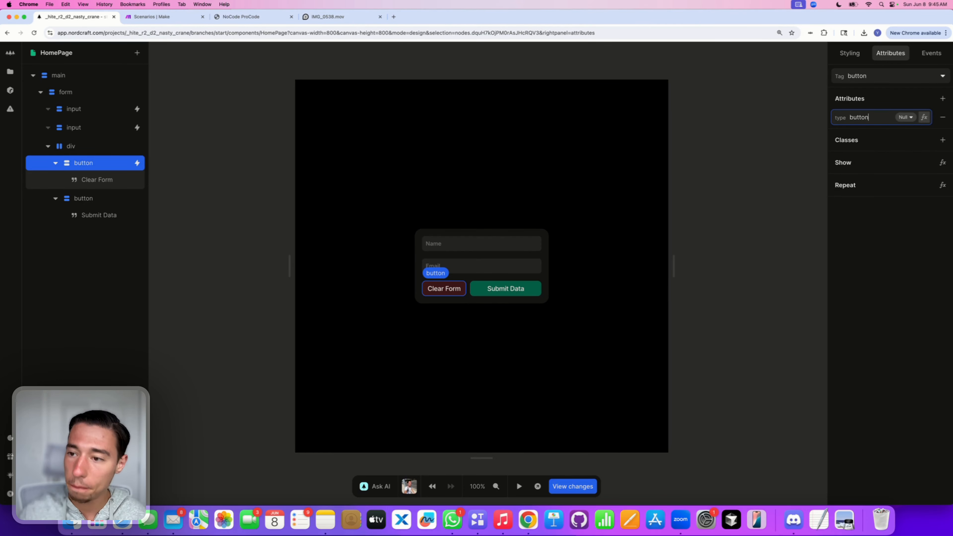
pyautogui.click(896, 275)
pyautogui.moveTo(672, 296); pyautogui.dragTo(673, 295)
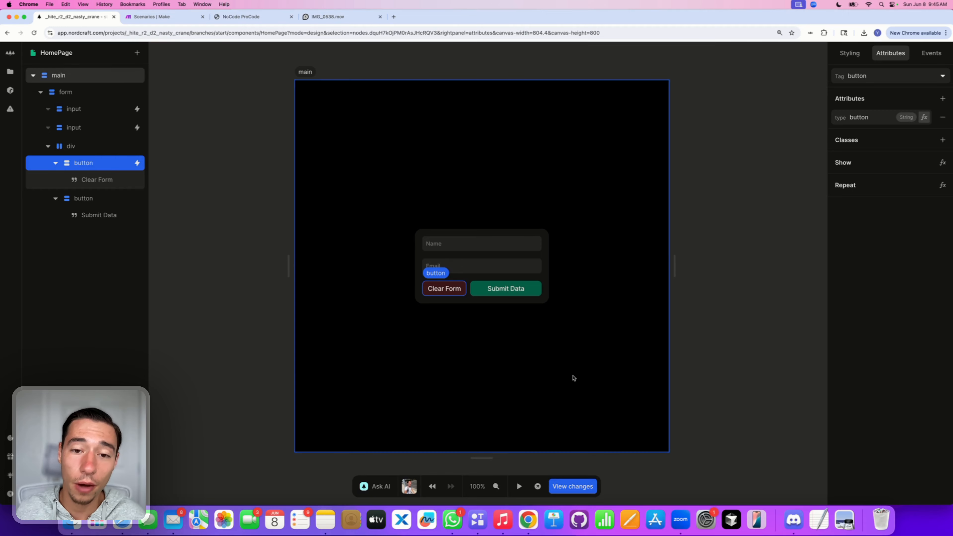
# Step: Preview the page briefly, then return to editing with the Clear Form button selected
pyautogui.click(574, 377)
pyautogui.click(518, 486)
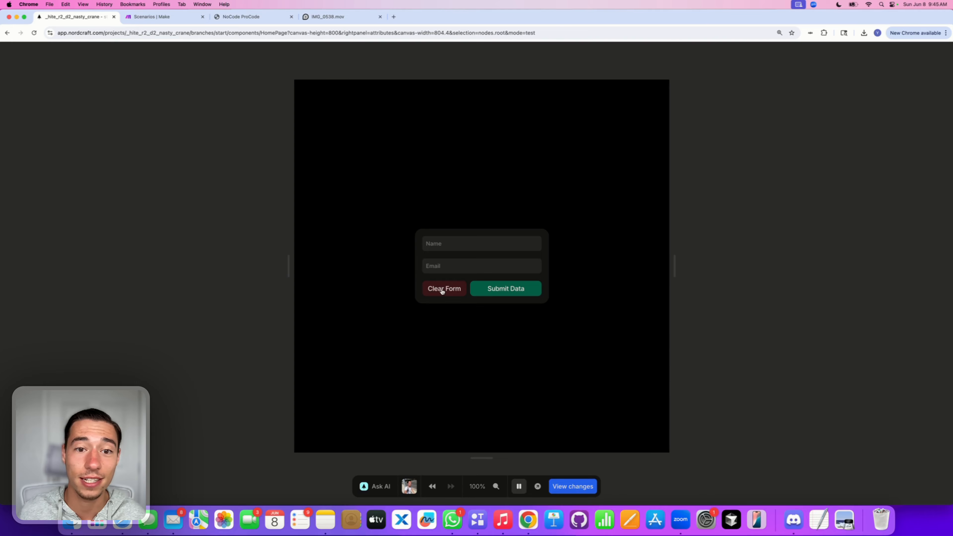
pyautogui.click(519, 487)
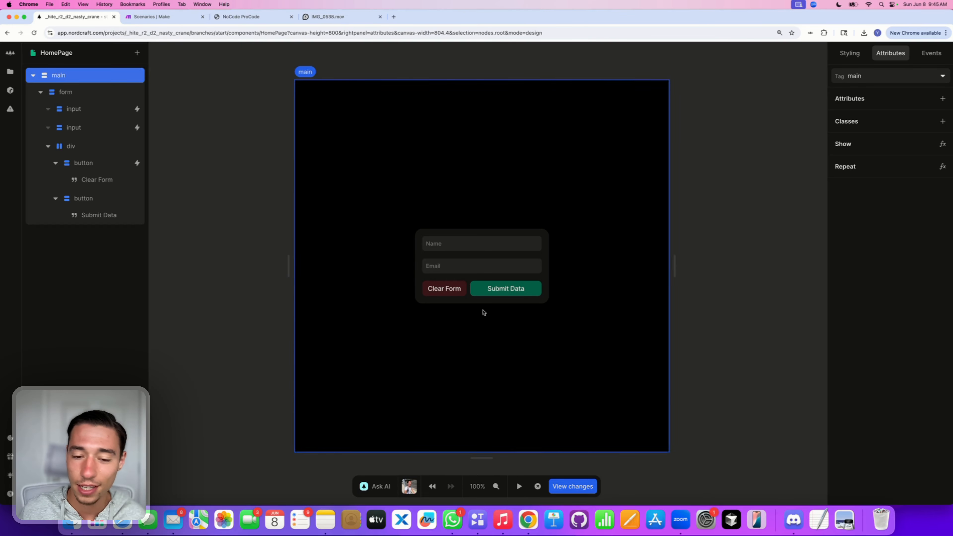
pyautogui.click(456, 294)
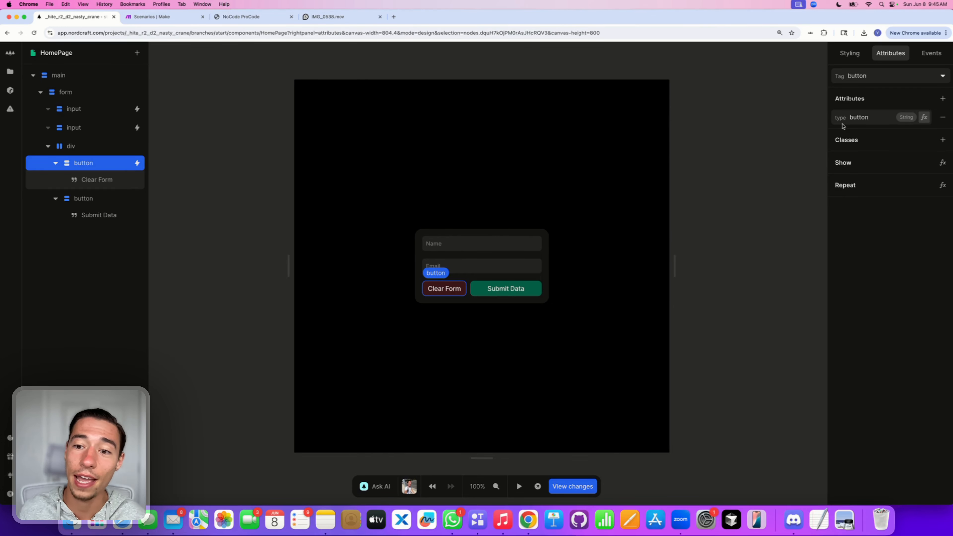
# Step: Add a role attribute to the Clear Form button, starting its value with 'clea'
pyautogui.click(943, 99)
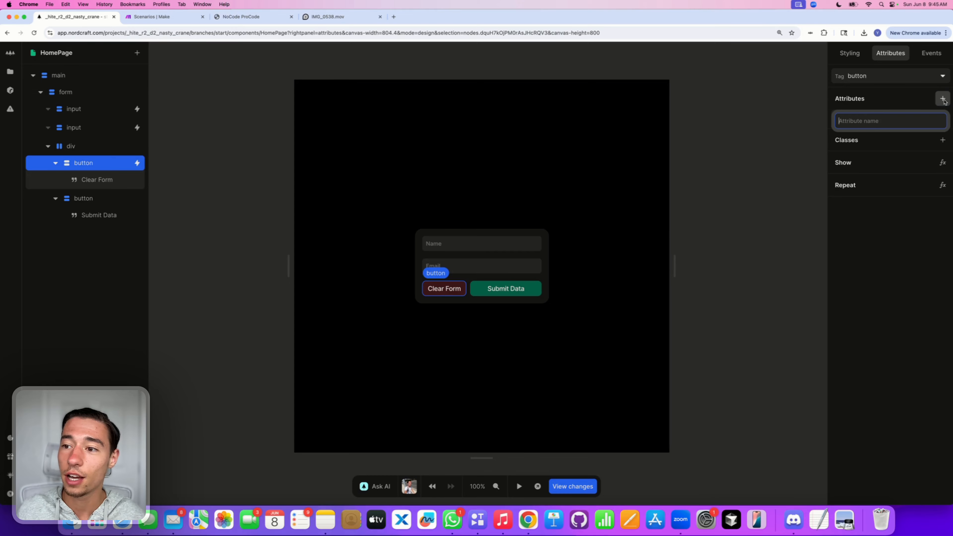
pyautogui.write('role')
pyautogui.press('Return')
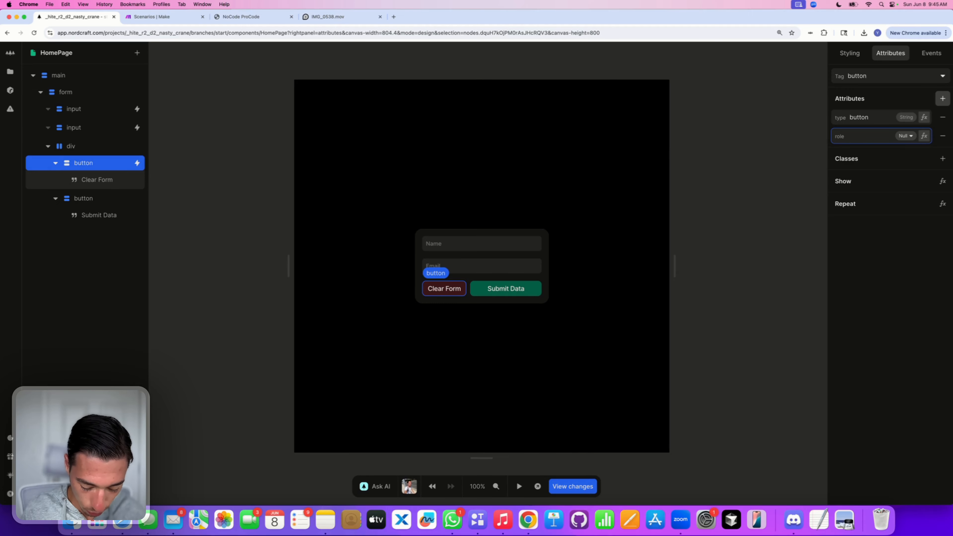
pyautogui.write('clear')
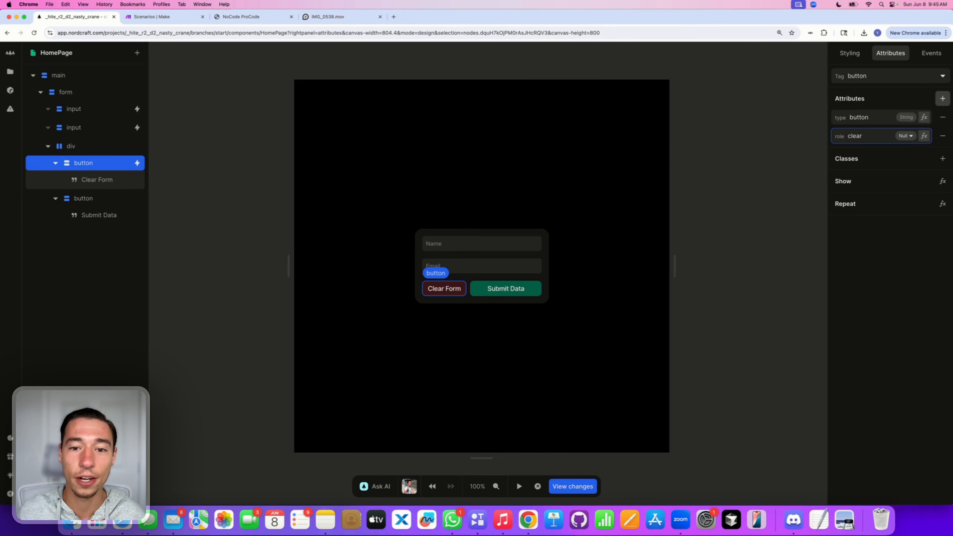
pyautogui.click(920, 260)
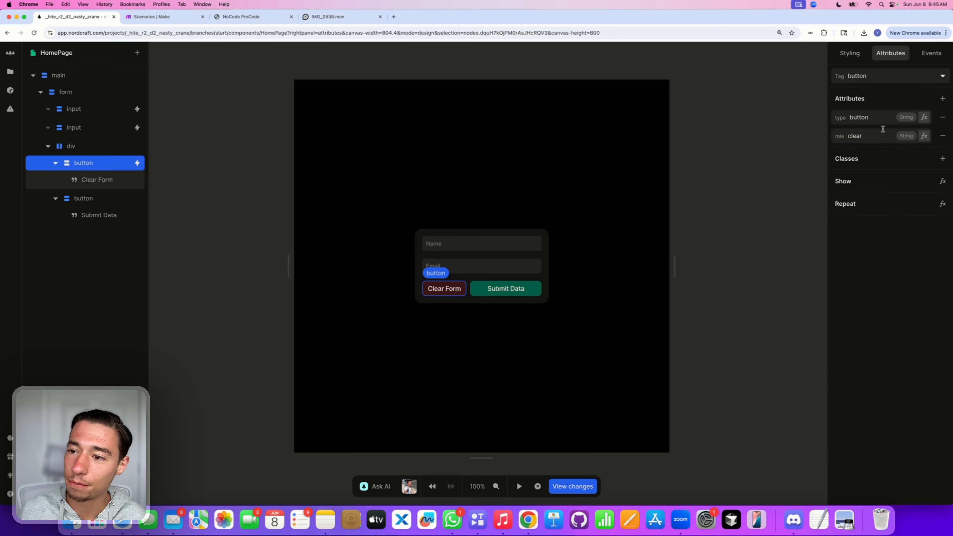
pyautogui.click(875, 141)
pyautogui.click(886, 107)
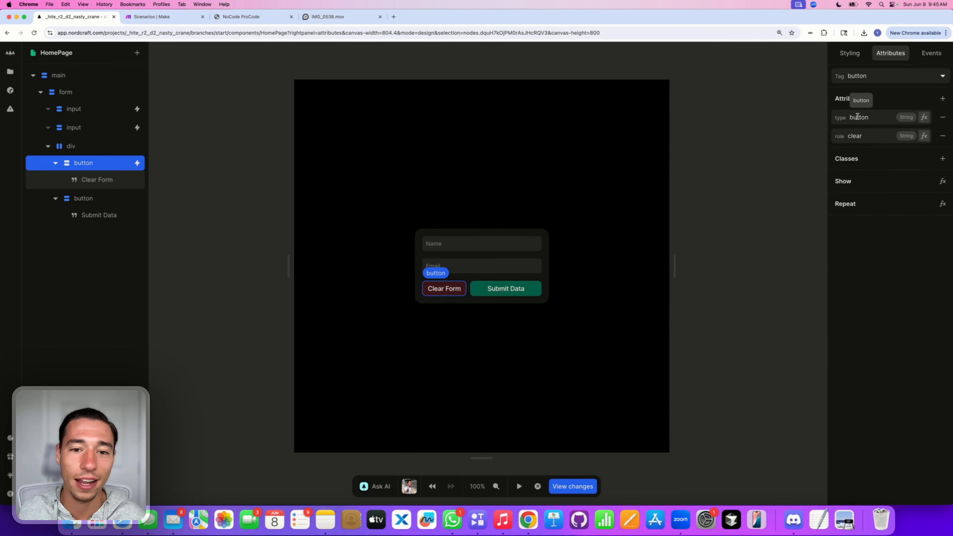
# Step: Complete the role value so it reads 'clear form'
pyautogui.click(859, 138)
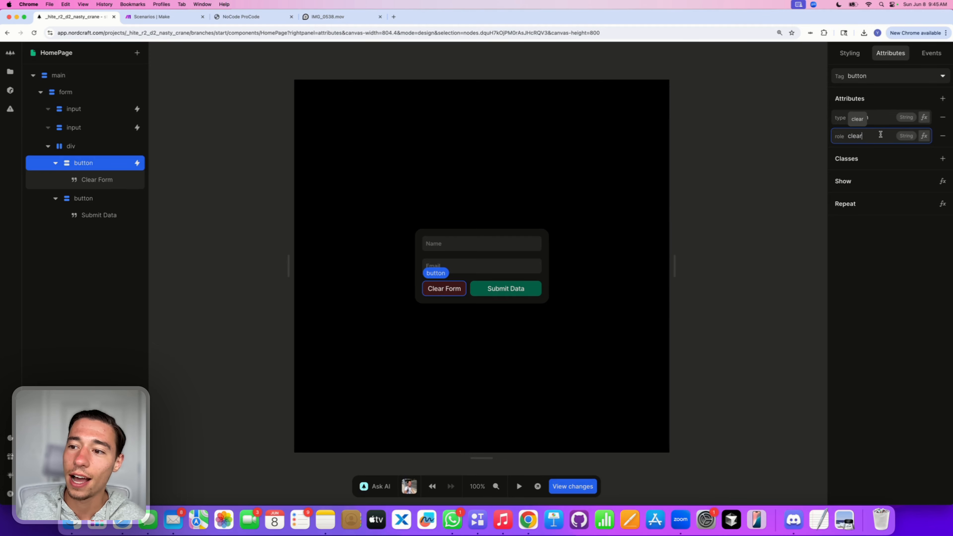
pyautogui.click(886, 102)
pyautogui.click(869, 138)
pyautogui.click(879, 138)
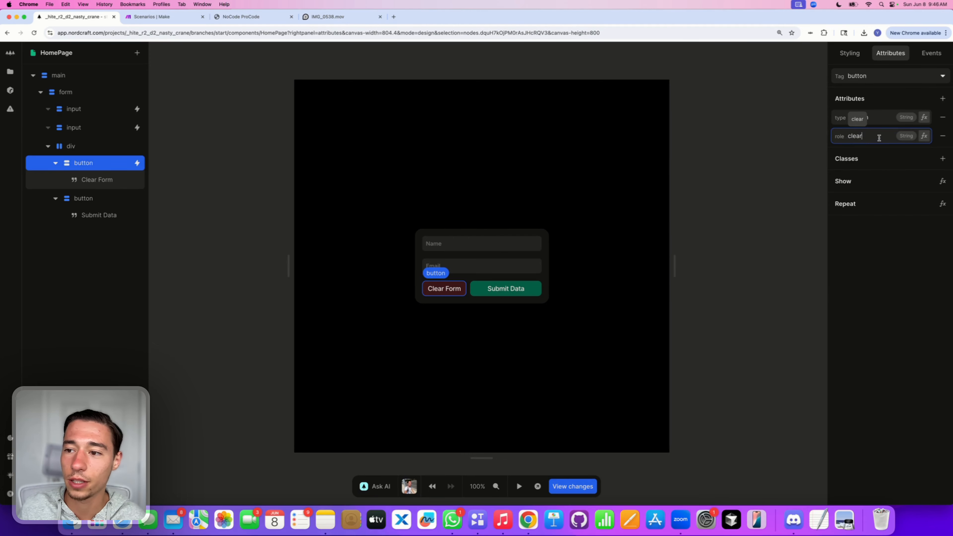
pyautogui.write('f')
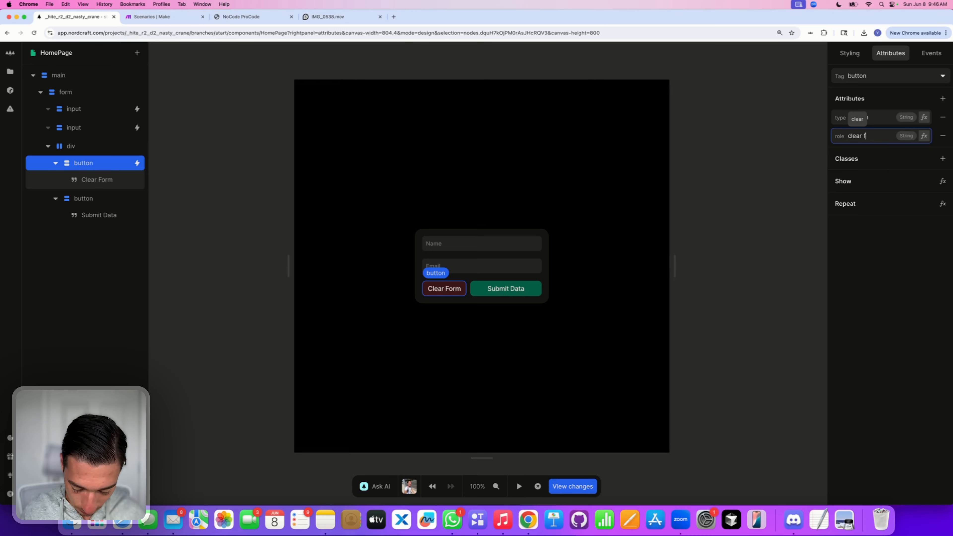
pyautogui.write('orm')
pyautogui.click(889, 269)
pyautogui.click(873, 140)
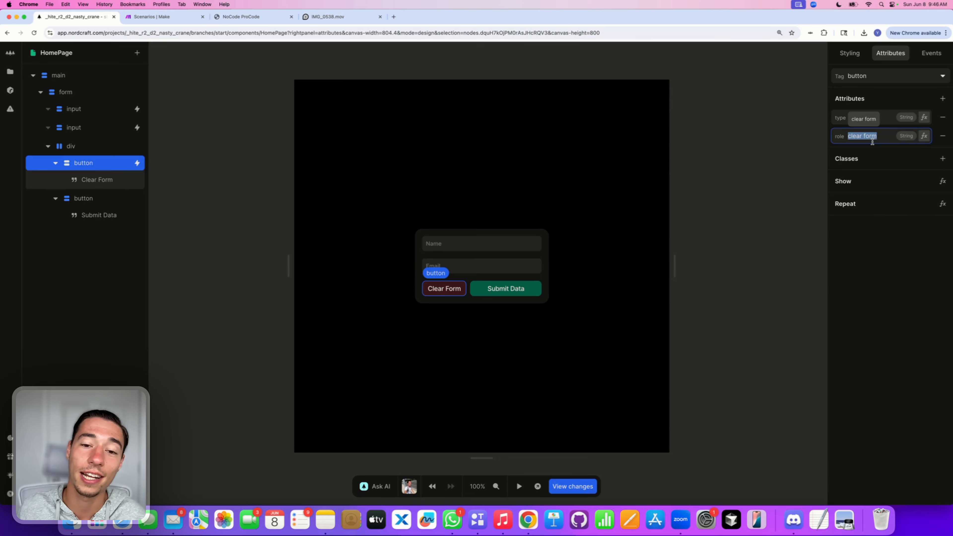
pyautogui.click(874, 292)
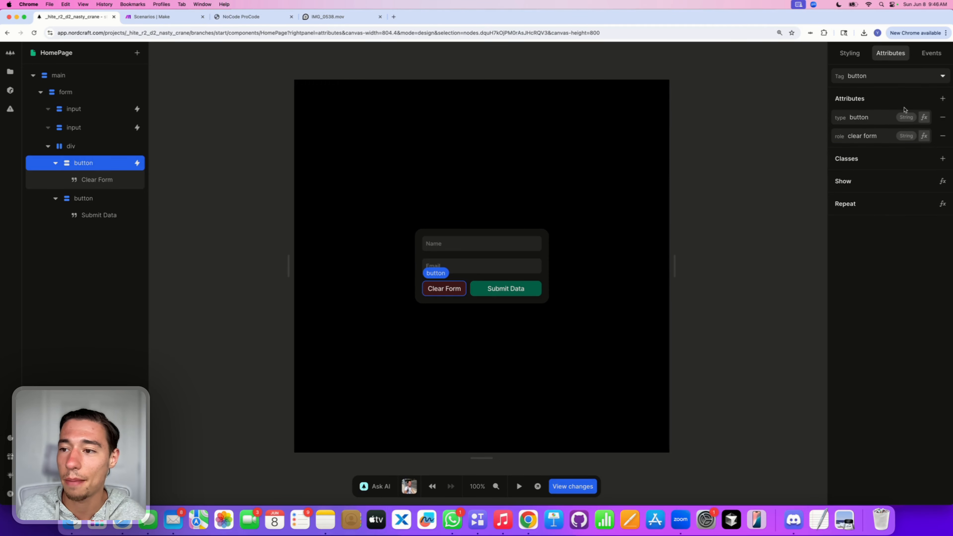
pyautogui.click(880, 139)
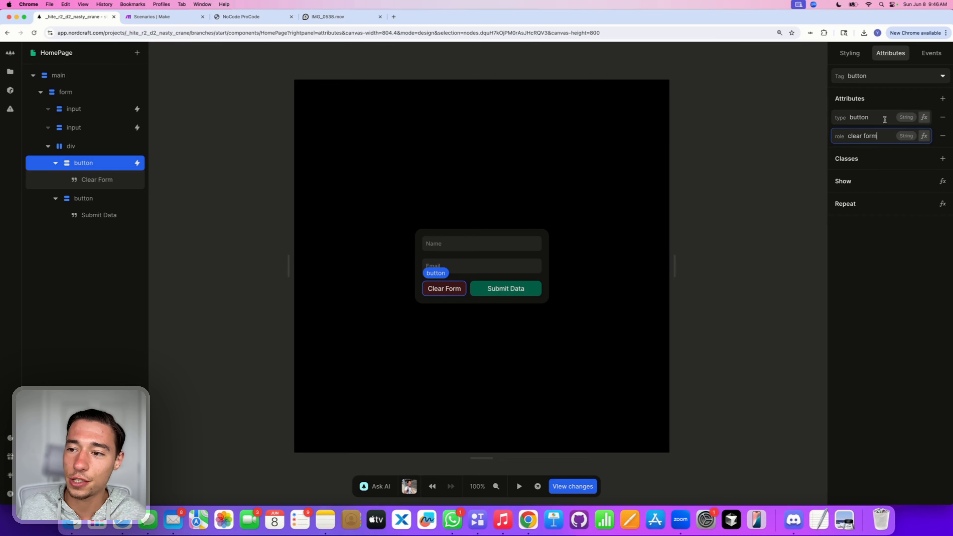
pyautogui.tripleClick(873, 137)
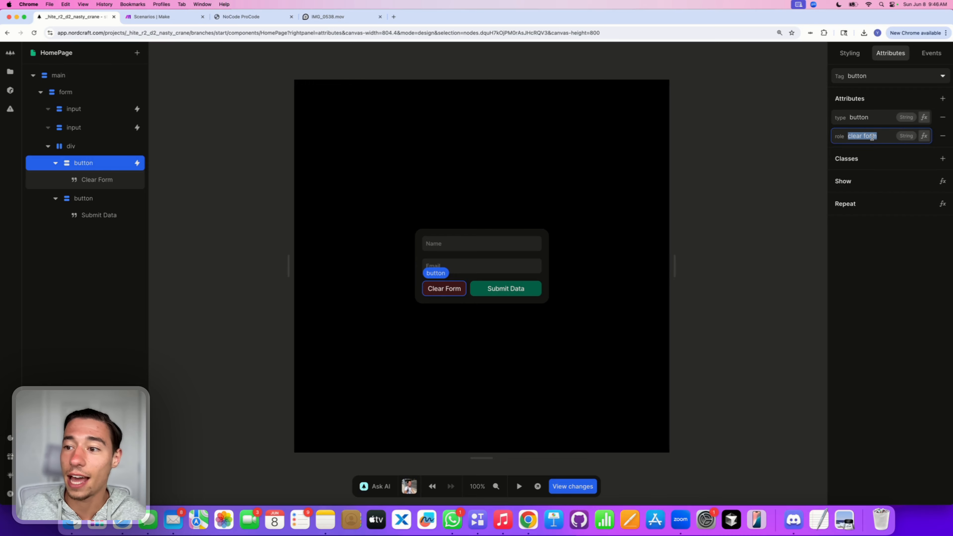
pyautogui.click(890, 101)
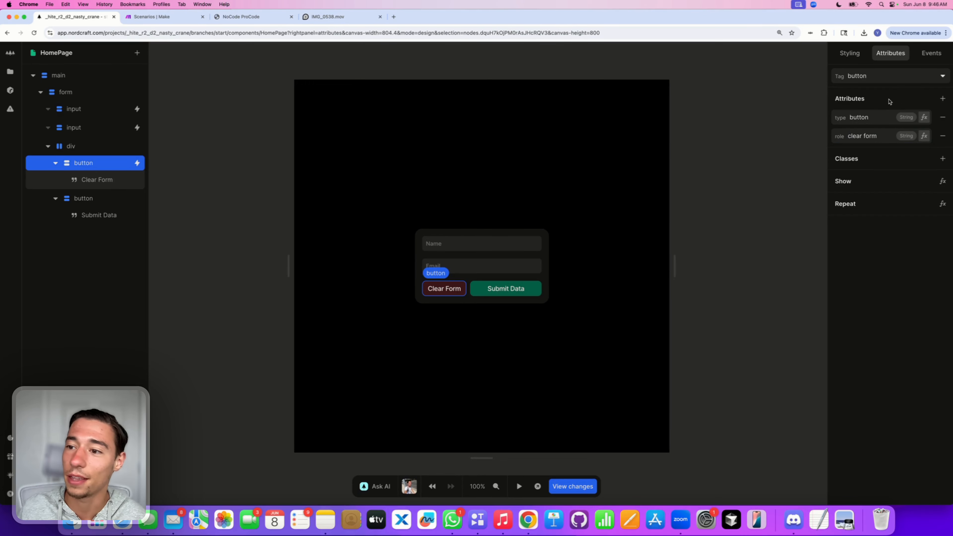
# Step: Add an aria-label attribute 'Clear Form' to the button, then select the Submit Data button
pyautogui.click(944, 100)
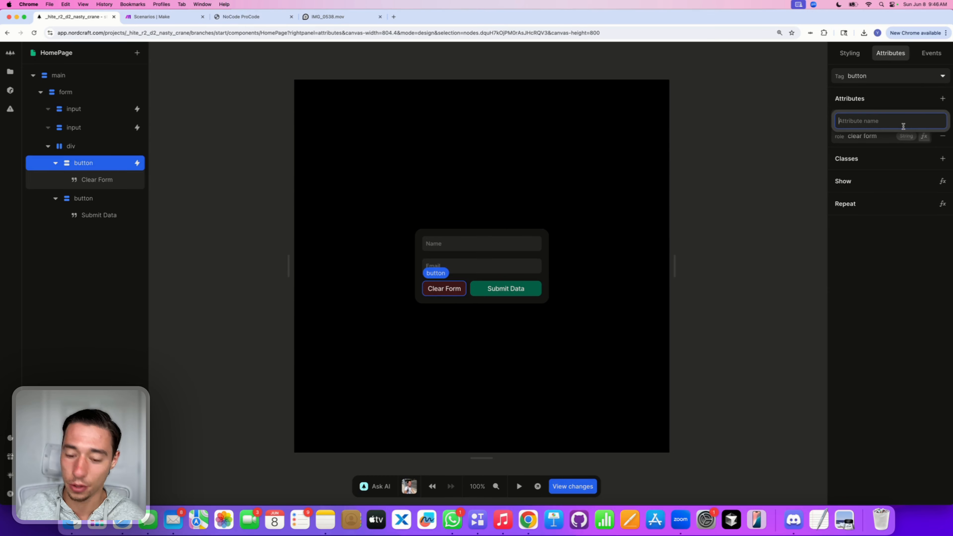
pyautogui.write('aria')
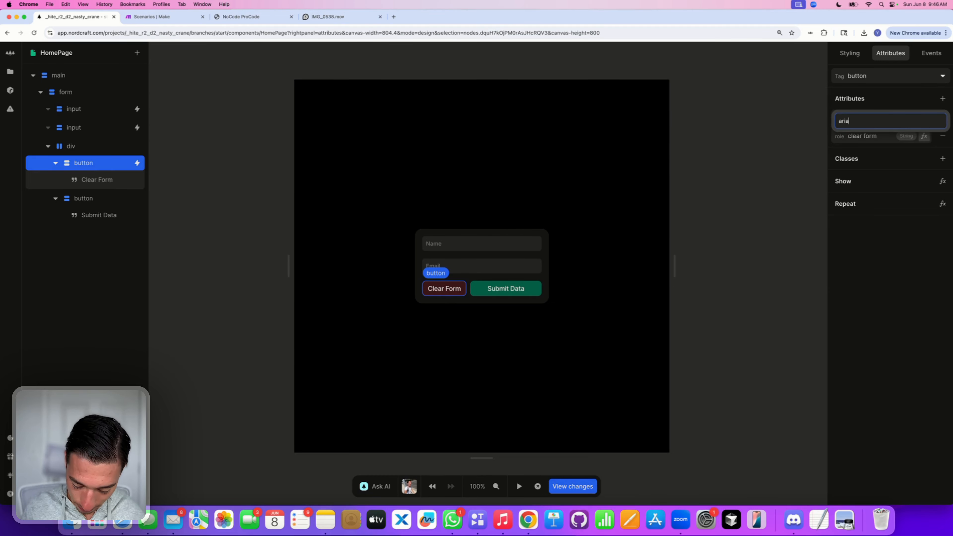
pyautogui.write('-label')
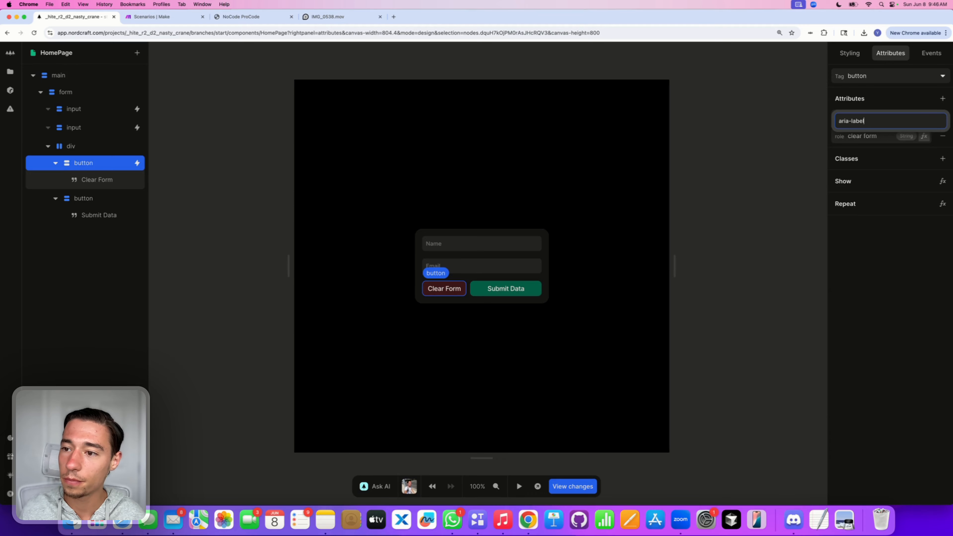
pyautogui.press('Return')
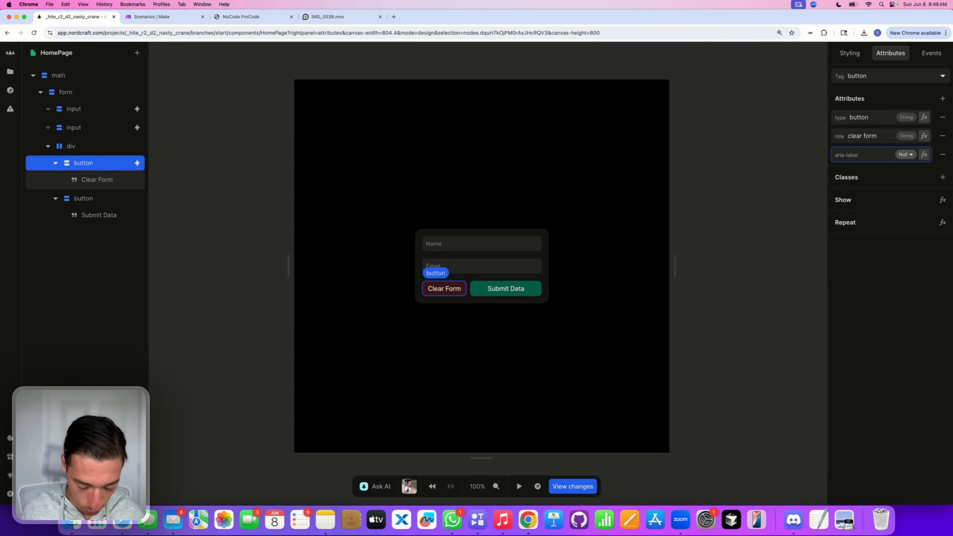
pyautogui.write('Clearn')
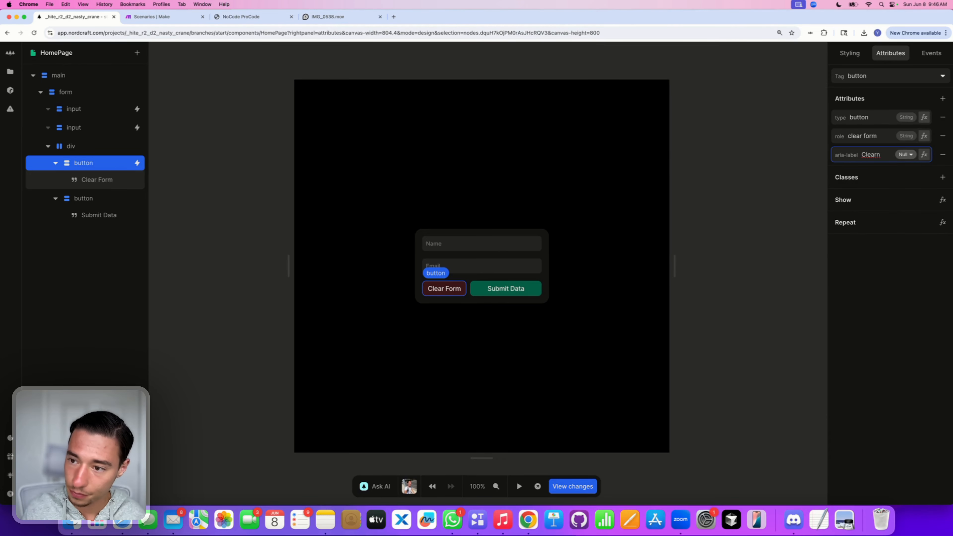
pyautogui.press('BackSpace')
pyautogui.write(' Form')
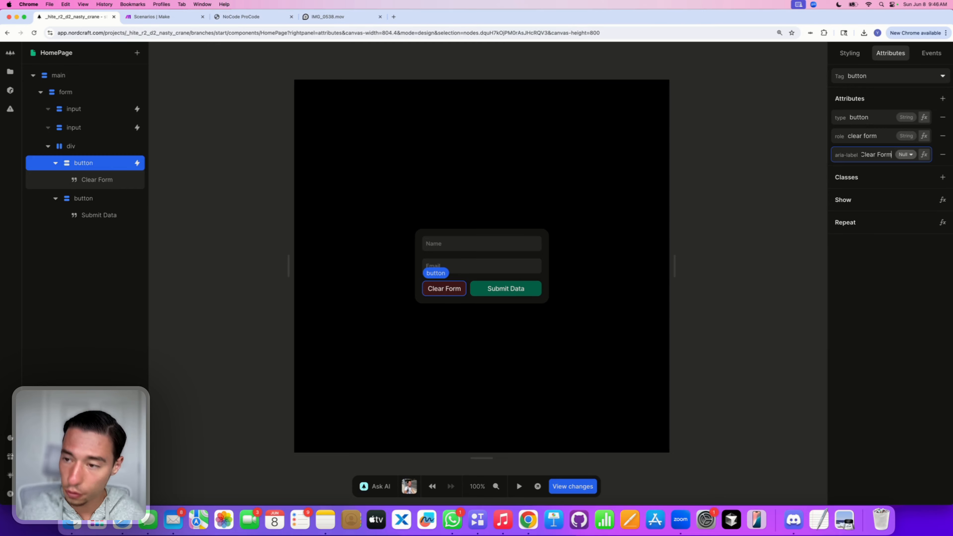
pyautogui.press('Return')
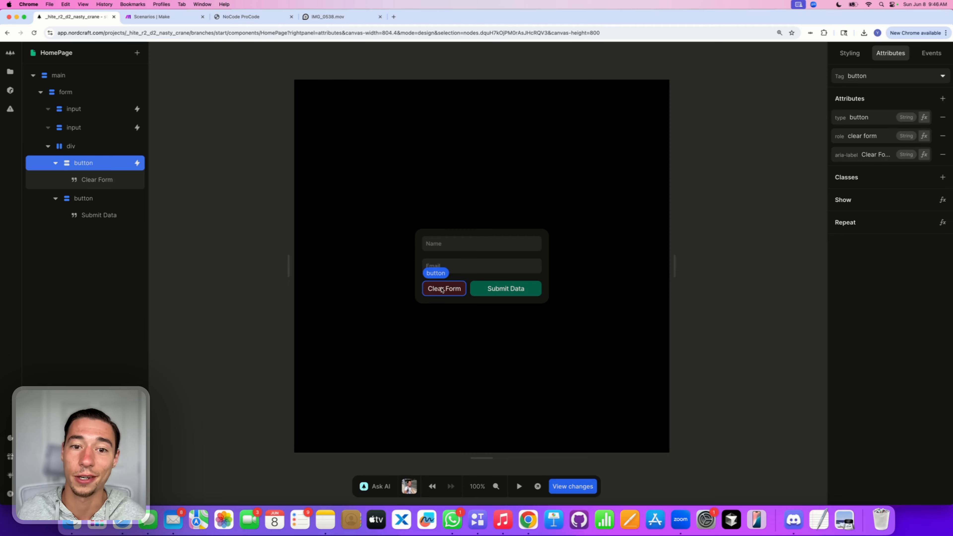
pyautogui.click(521, 295)
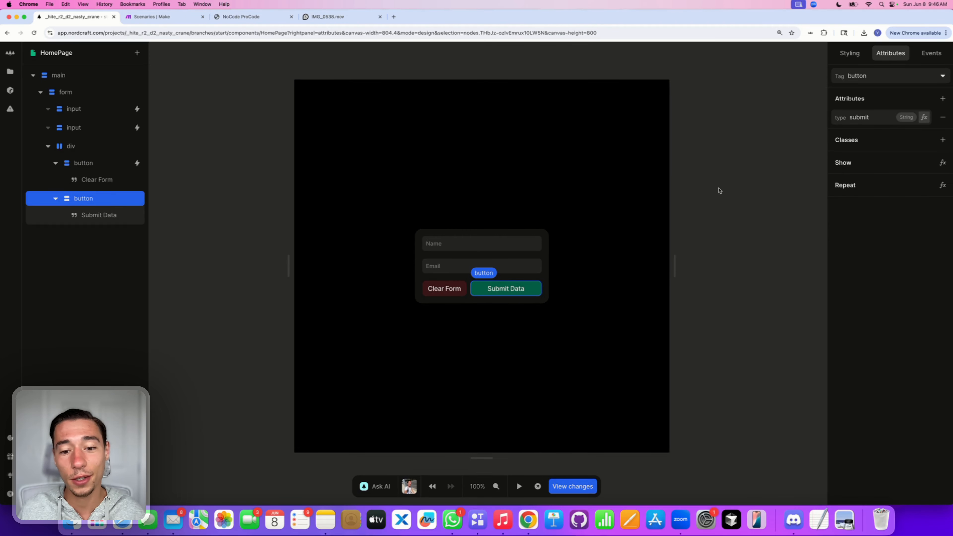
# Step: Give the Submit Data button an aria-label attribute with value 'Submit Form'
pyautogui.click(943, 98)
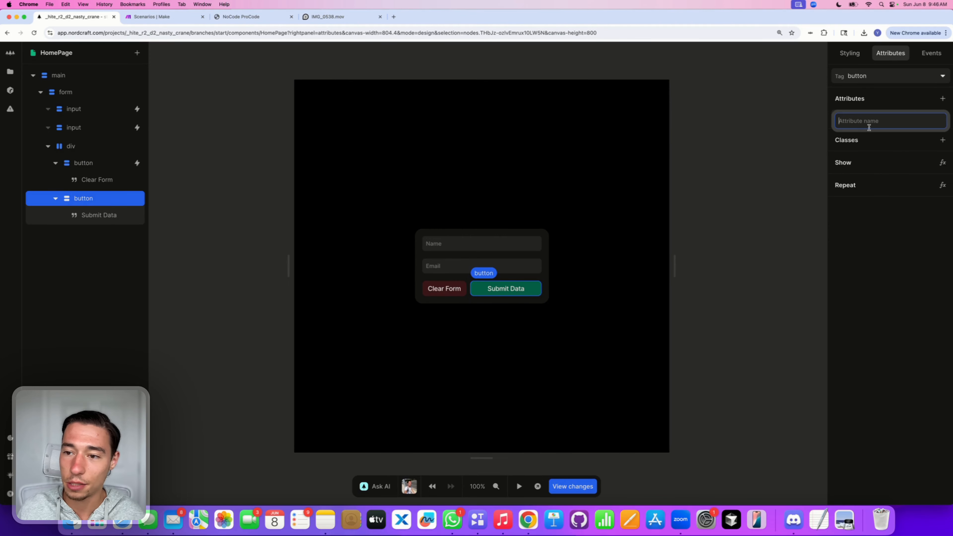
pyautogui.click(894, 102)
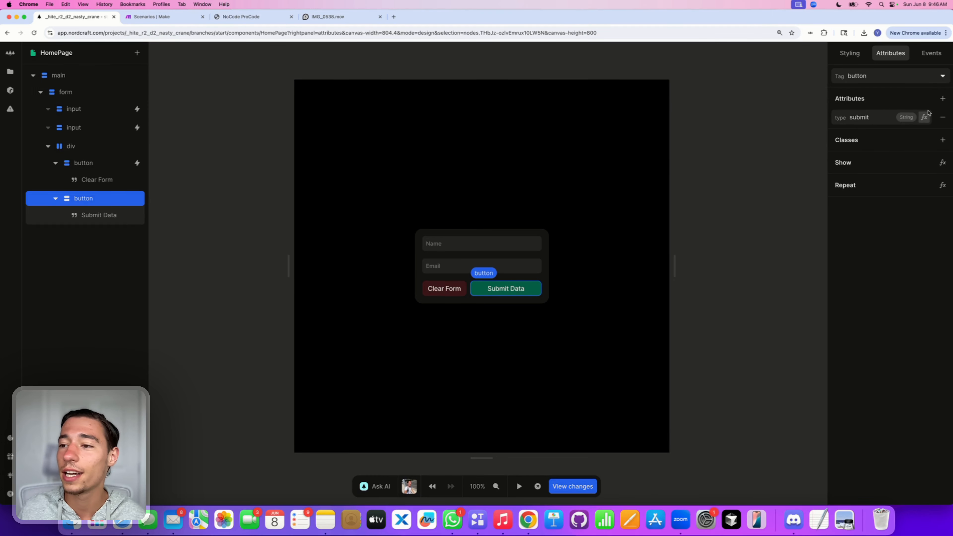
pyautogui.click(943, 98)
pyautogui.write('aria')
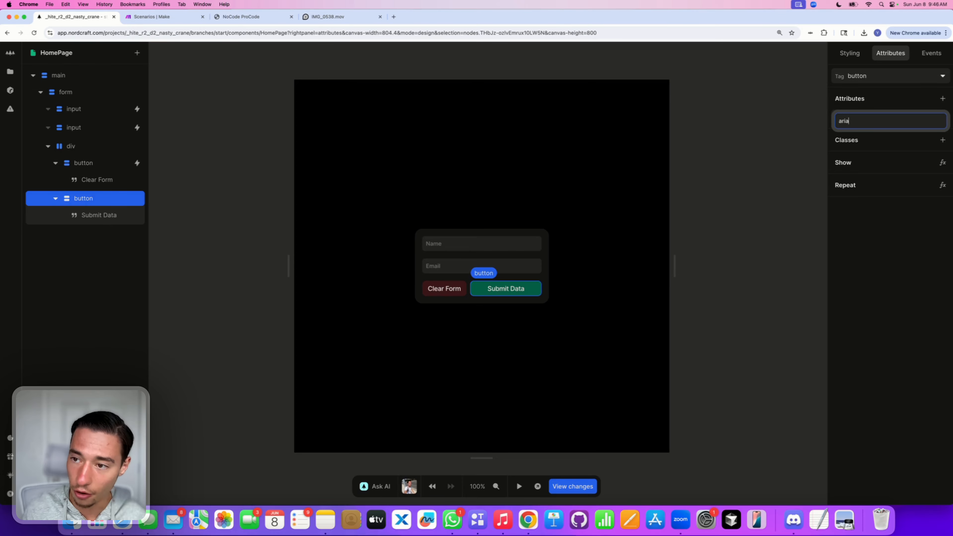
pyautogui.write('-label')
pyautogui.press('Return')
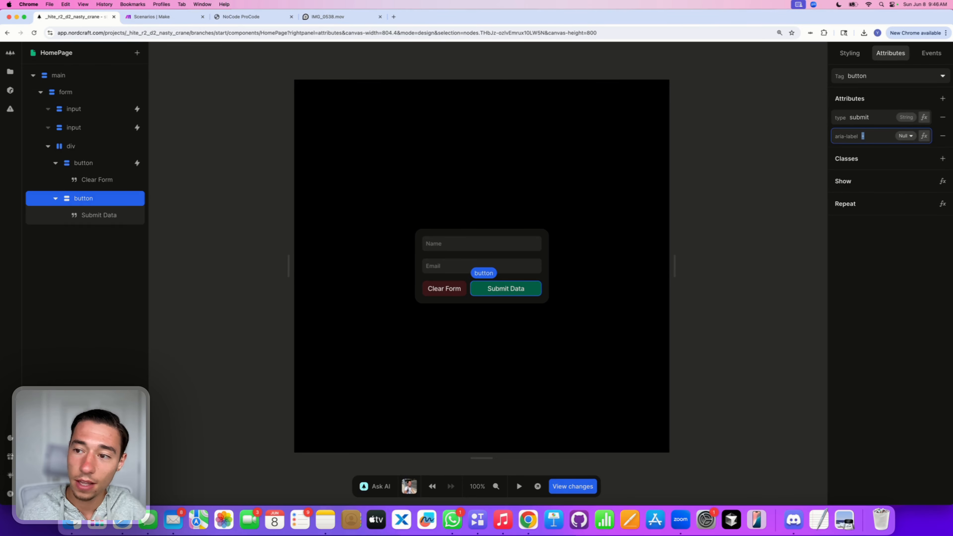
pyautogui.write('Sub')
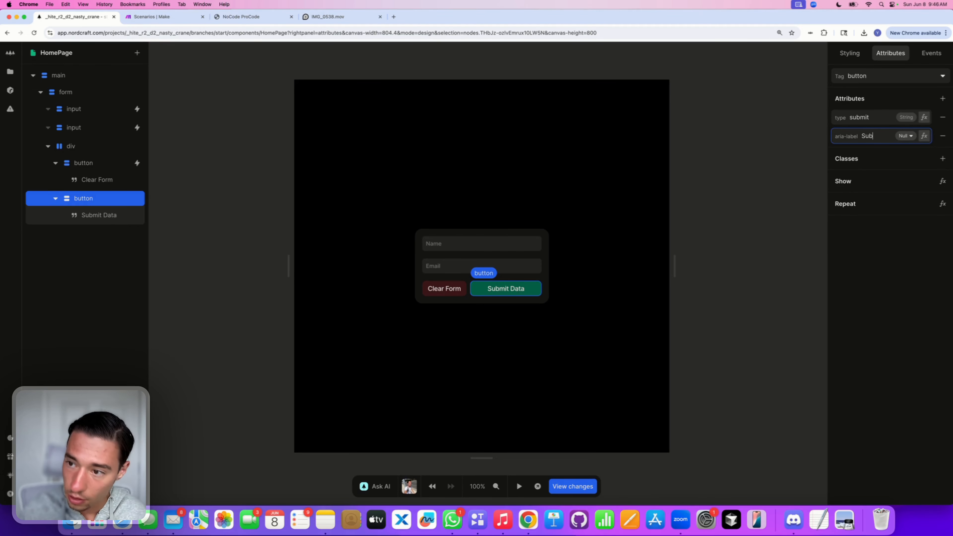
pyautogui.write('mit Form')
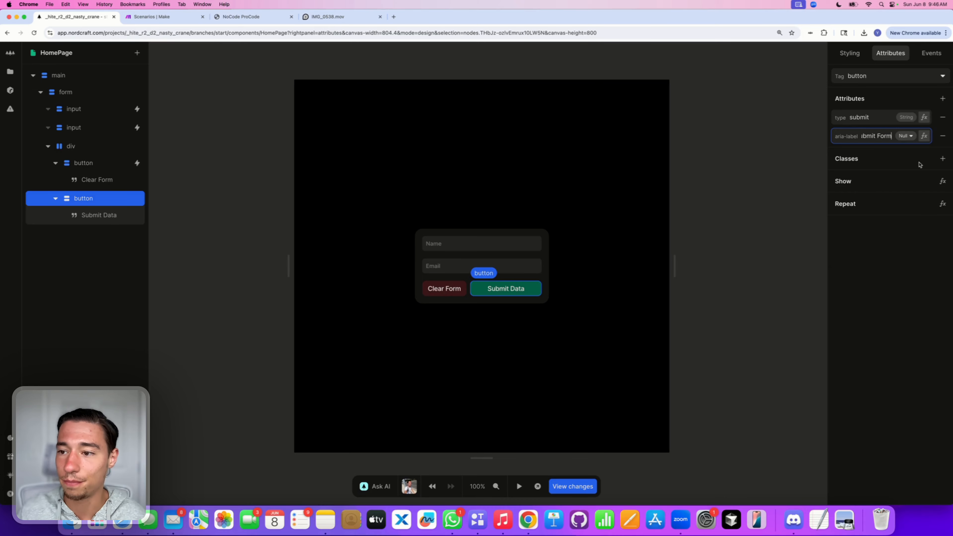
pyautogui.click(920, 235)
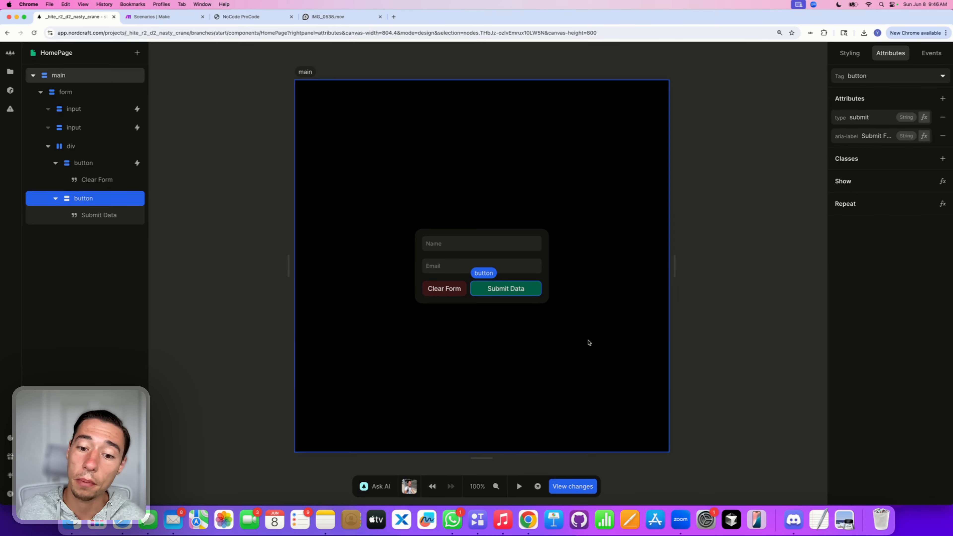
# Step: Select the form element and add an aria-label attribute 'Data Form'
pyautogui.click(542, 284)
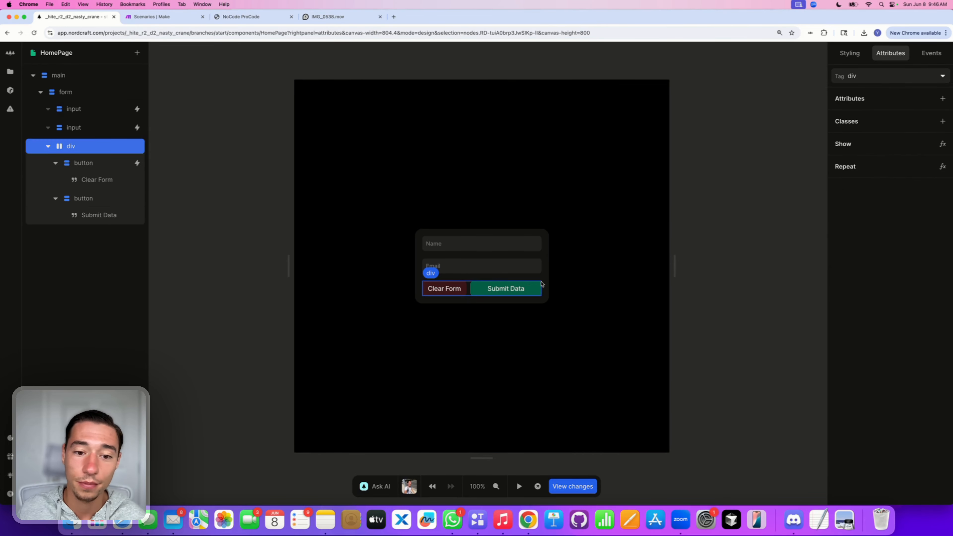
pyautogui.click(546, 280)
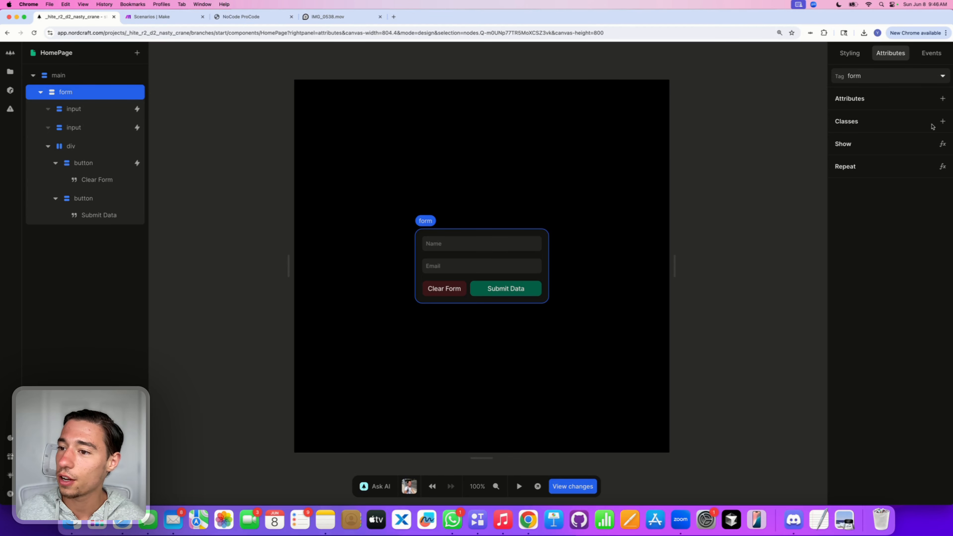
pyautogui.click(942, 99)
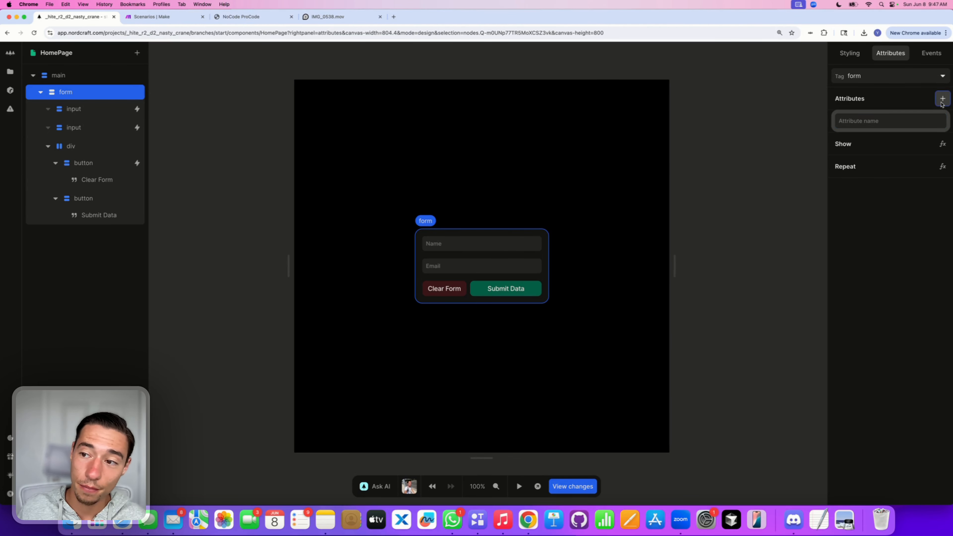
pyautogui.write('a')
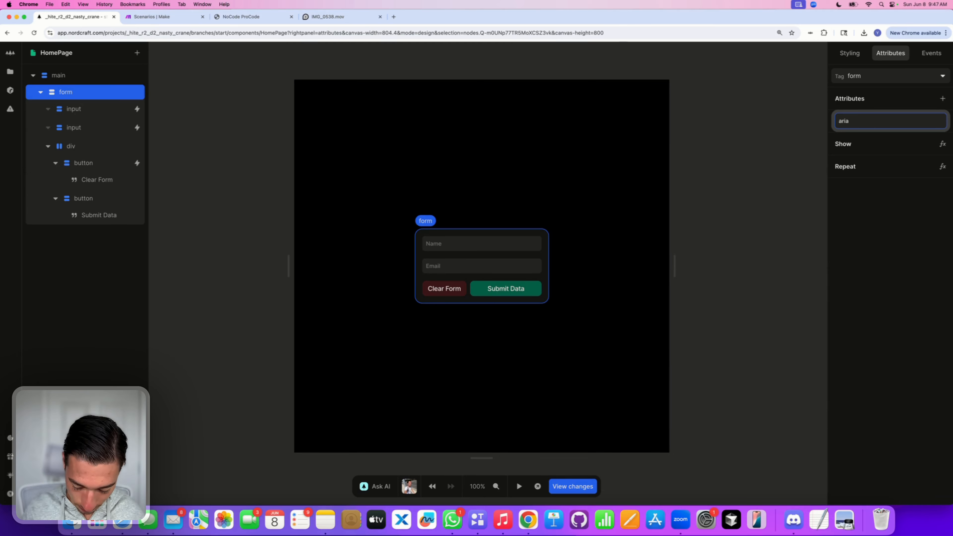
pyautogui.write('roi-label')
pyautogui.press('Return')
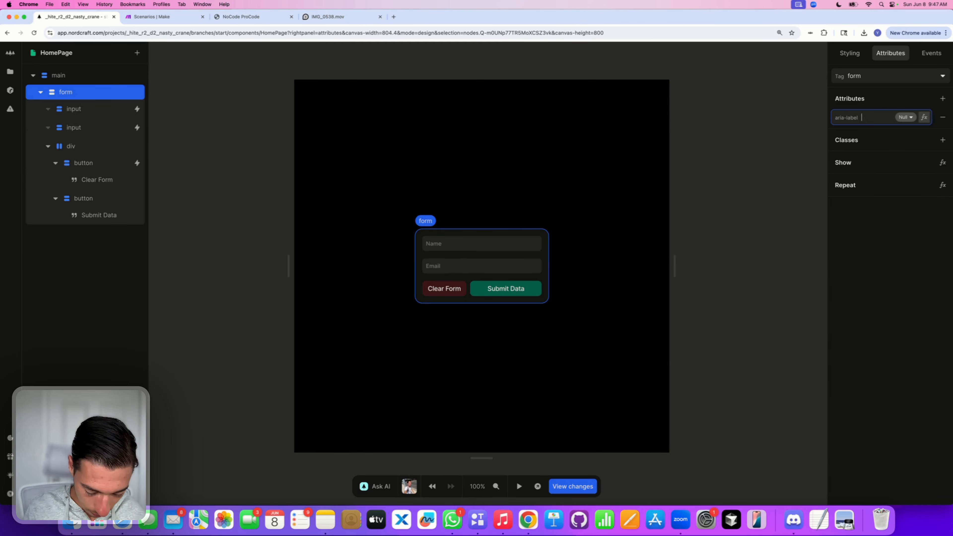
pyautogui.write('Data')
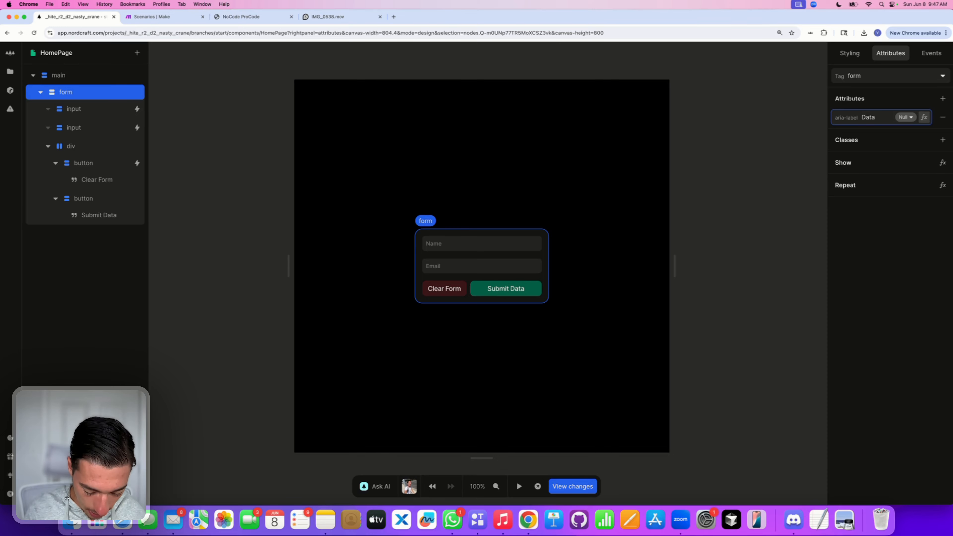
pyautogui.write(' Form')
pyautogui.press('Return')
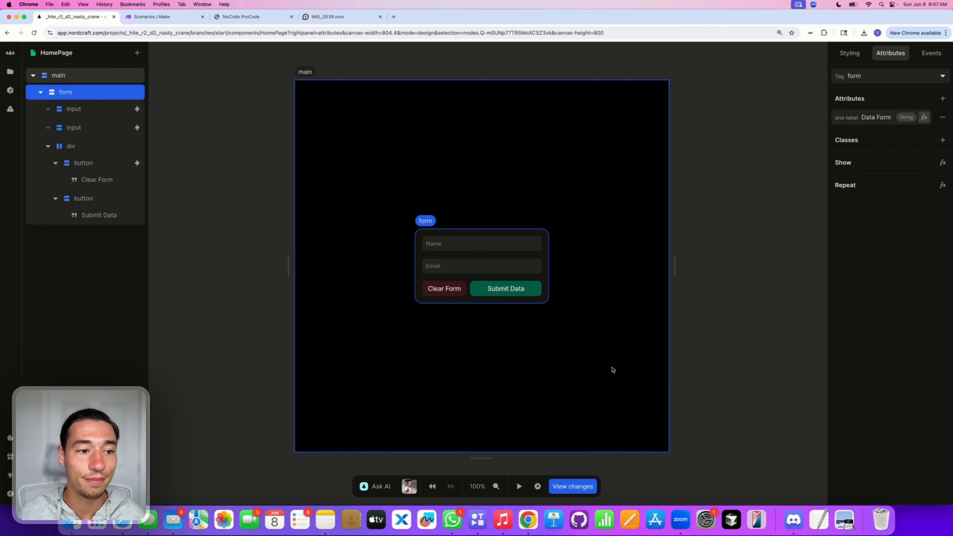
# Step: Give the Name input an aria-label attribute with value 'Name Input'
pyautogui.click(511, 247)
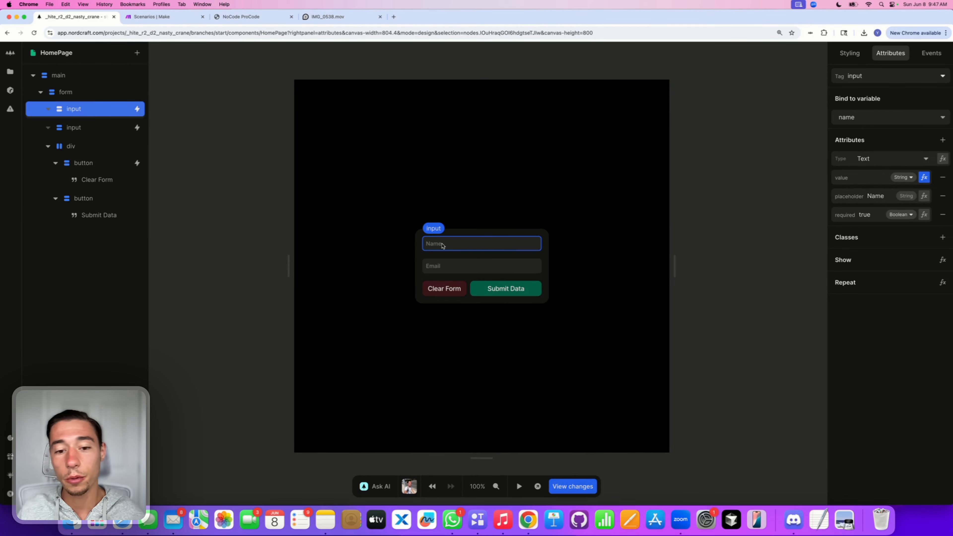
pyautogui.click(943, 140)
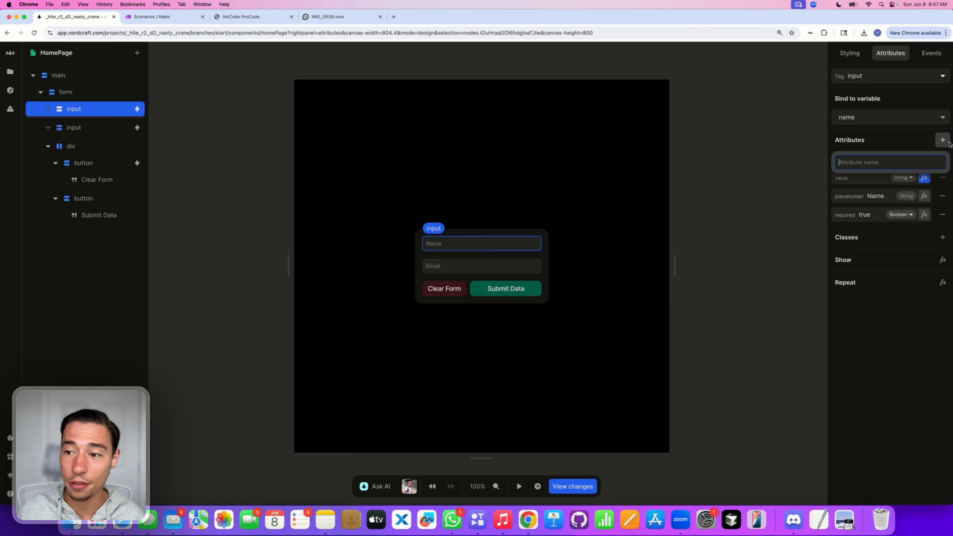
pyautogui.write('aria-l')
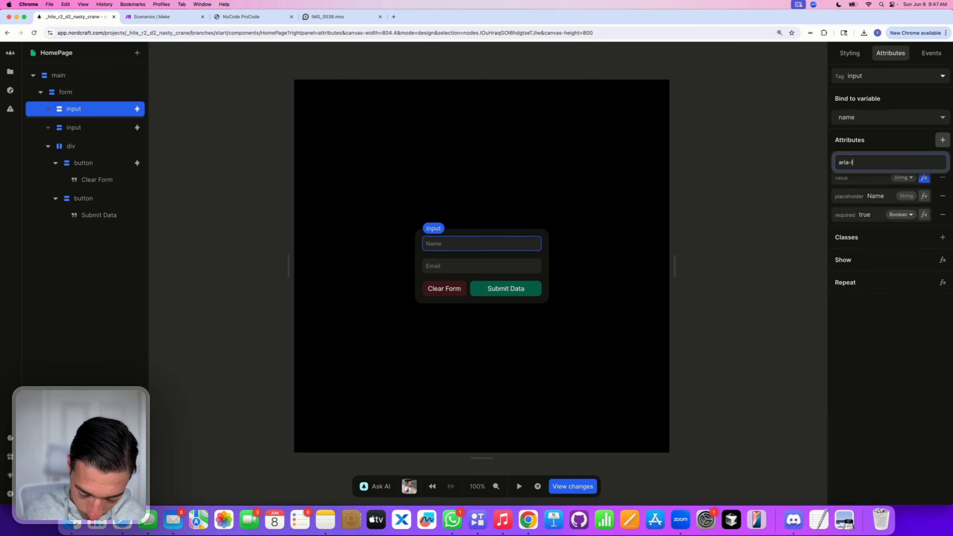
pyautogui.write('abel')
pyautogui.press('Return')
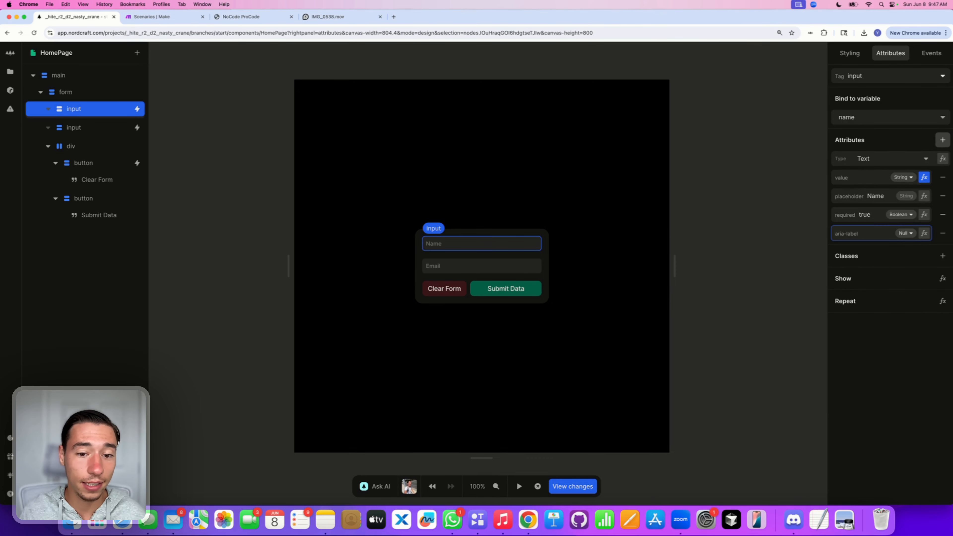
pyautogui.write('Name')
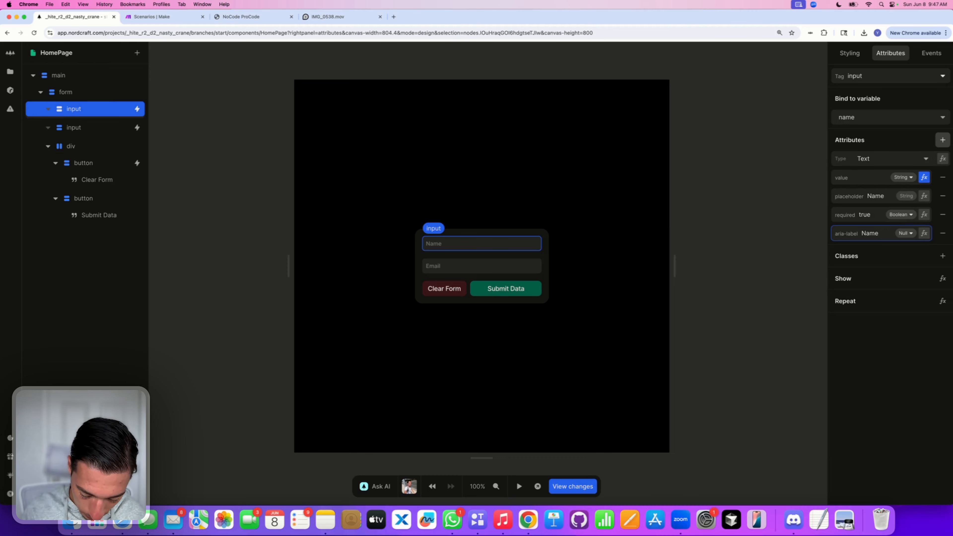
pyautogui.write(' Input')
pyautogui.press('Return')
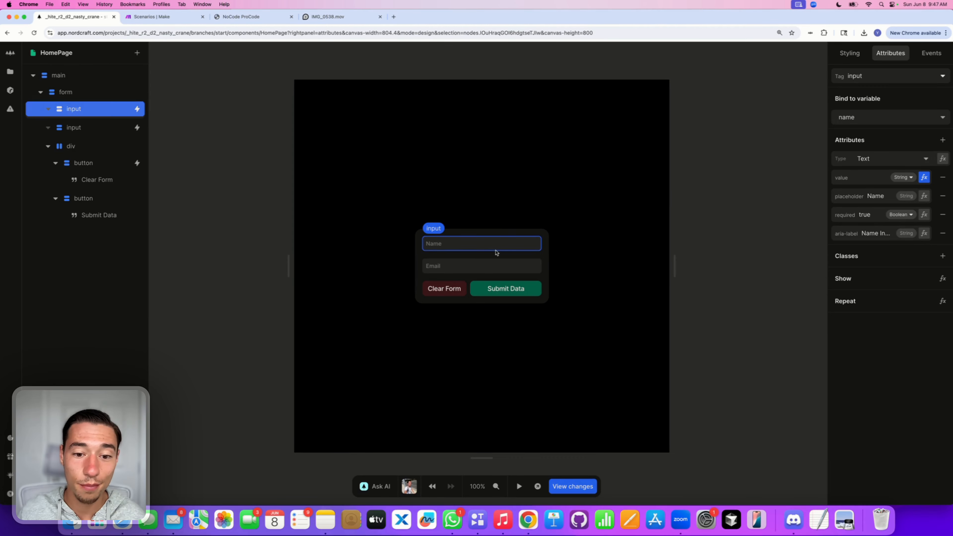
# Step: Give the Email input an aria-label attribute with value 'Email Input'
pyautogui.click(495, 265)
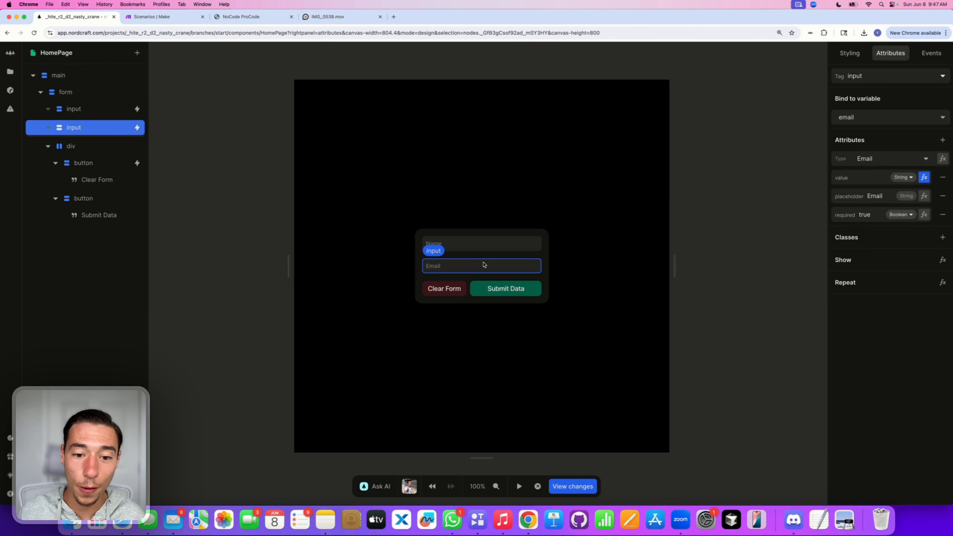
pyautogui.click(942, 140)
pyautogui.write('aria')
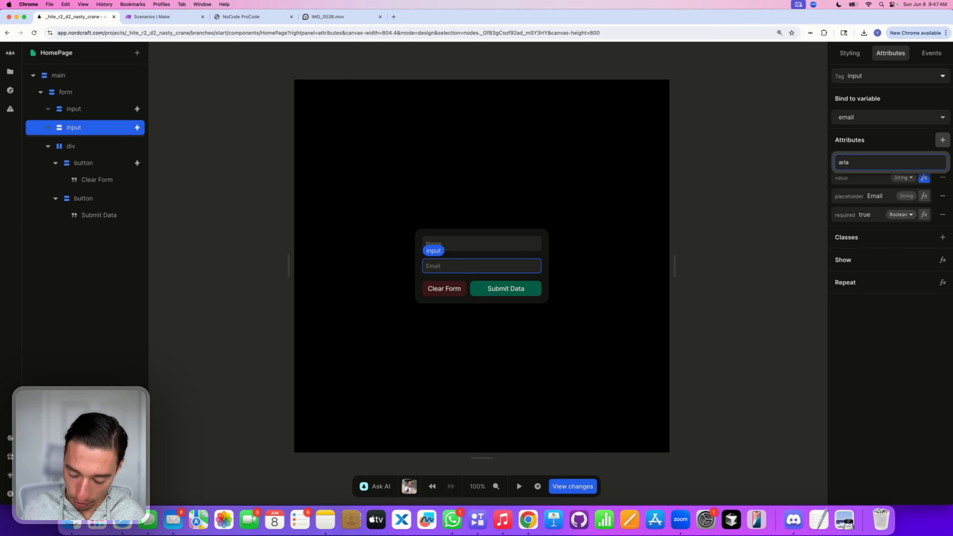
pyautogui.write('-label')
pyautogui.press('Return')
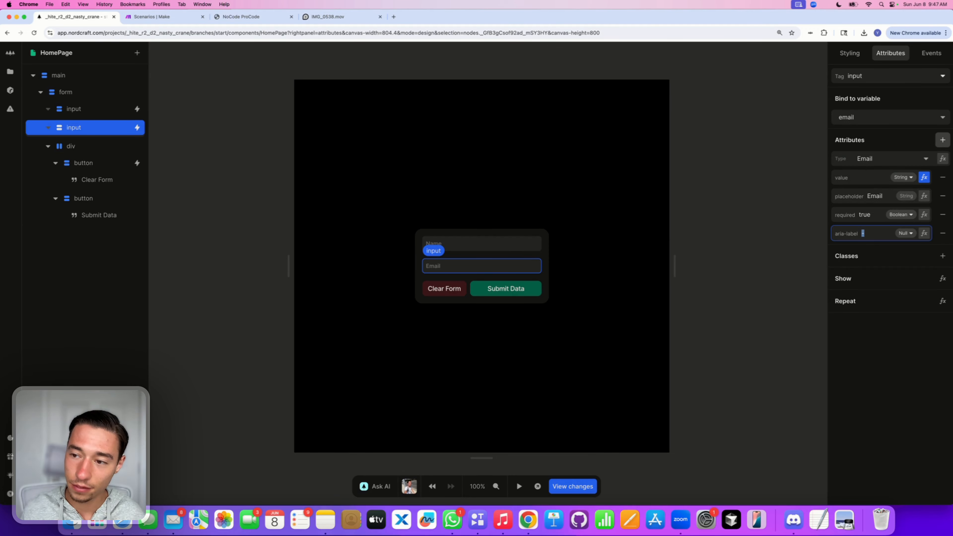
pyautogui.write('Em')
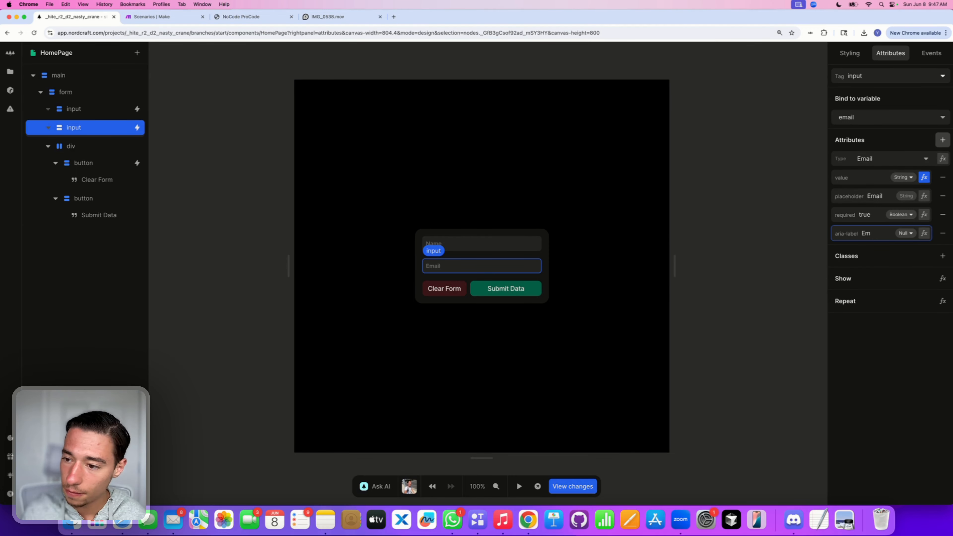
pyautogui.write(',ail In')
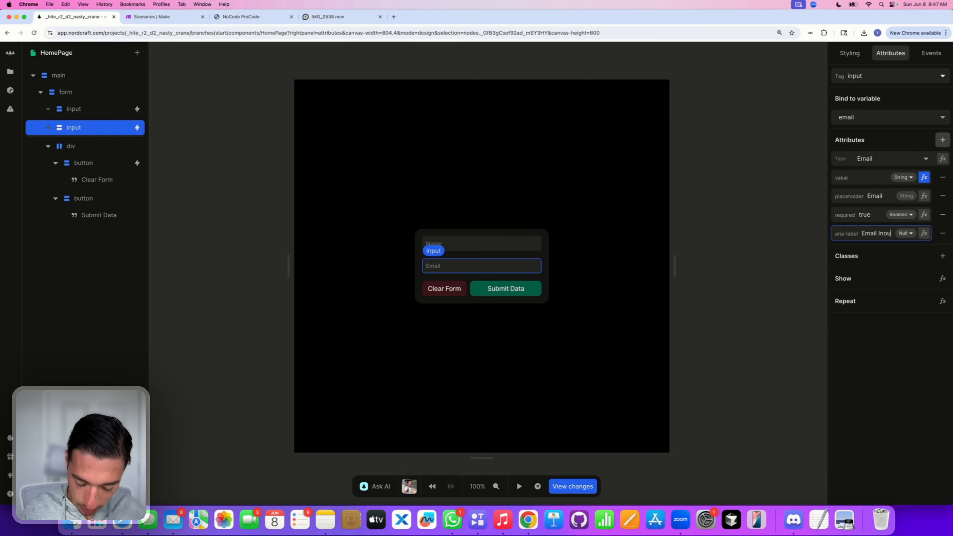
pyautogui.write('p')
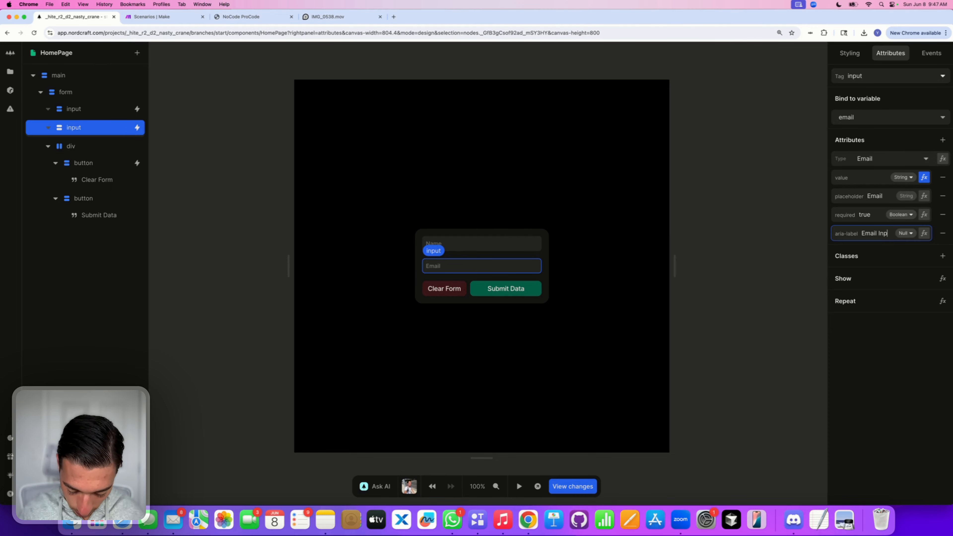
pyautogui.write('ut')
pyautogui.click(900, 364)
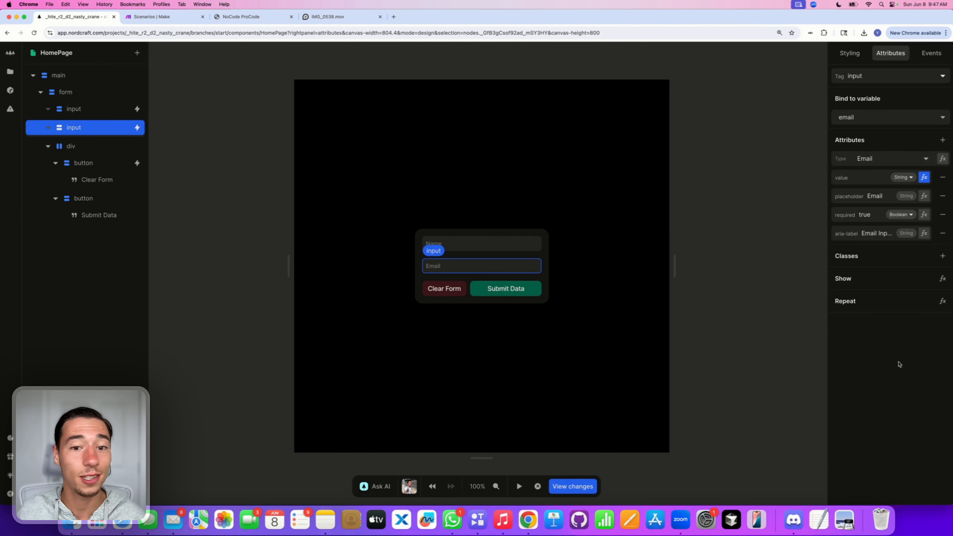
# Step: Check the Submit Data button's attributes, then preview the form and enter a sample name and email address
pyautogui.click(625, 330)
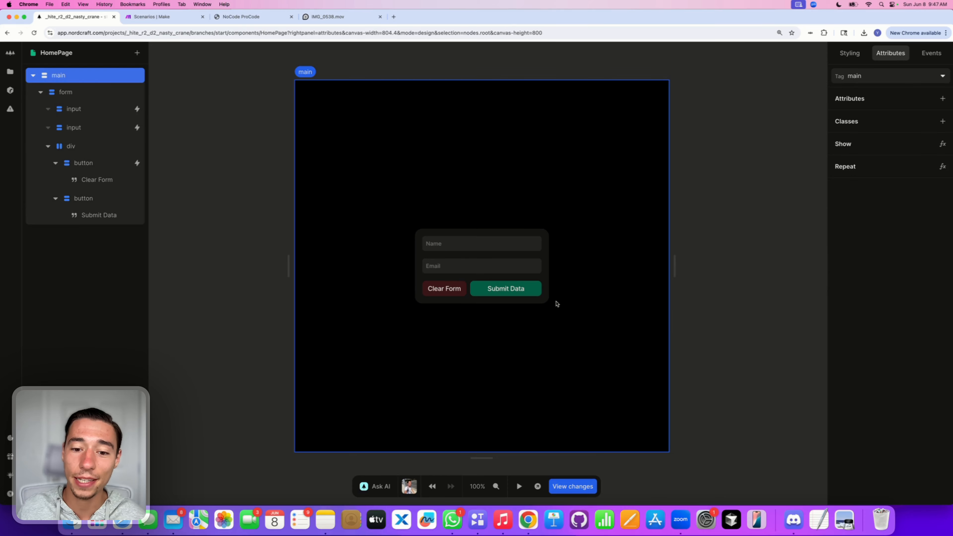
pyautogui.click(539, 292)
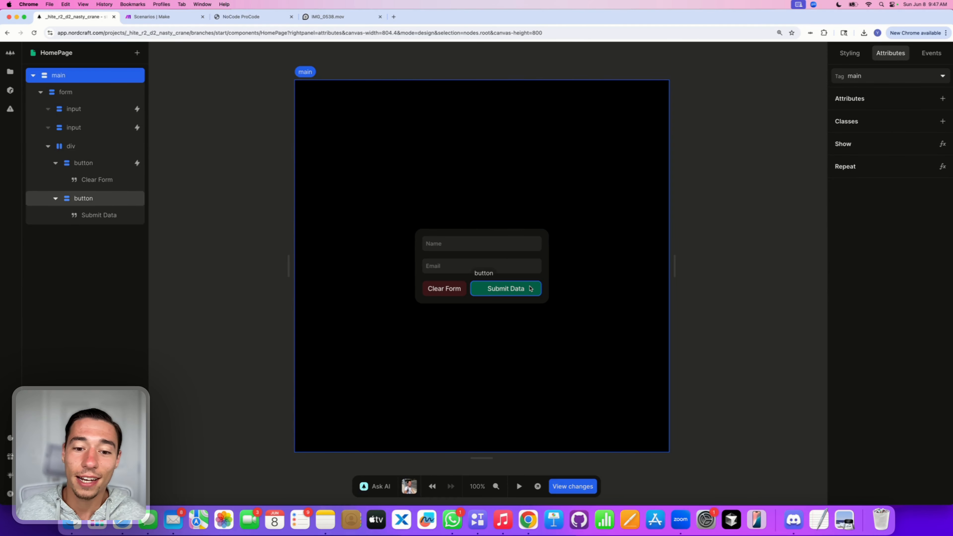
pyautogui.click(536, 278)
pyautogui.click(520, 487)
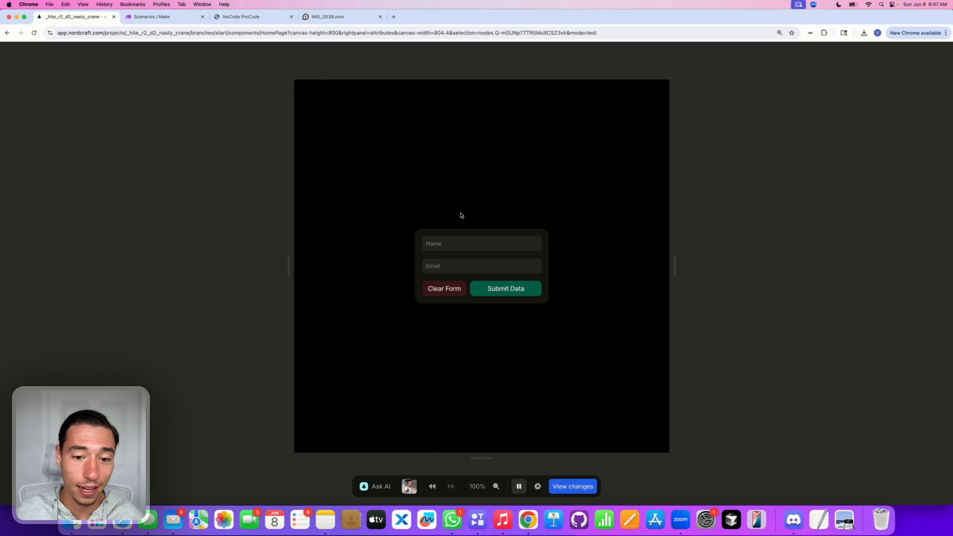
pyautogui.click(447, 243)
pyautogui.write('No')
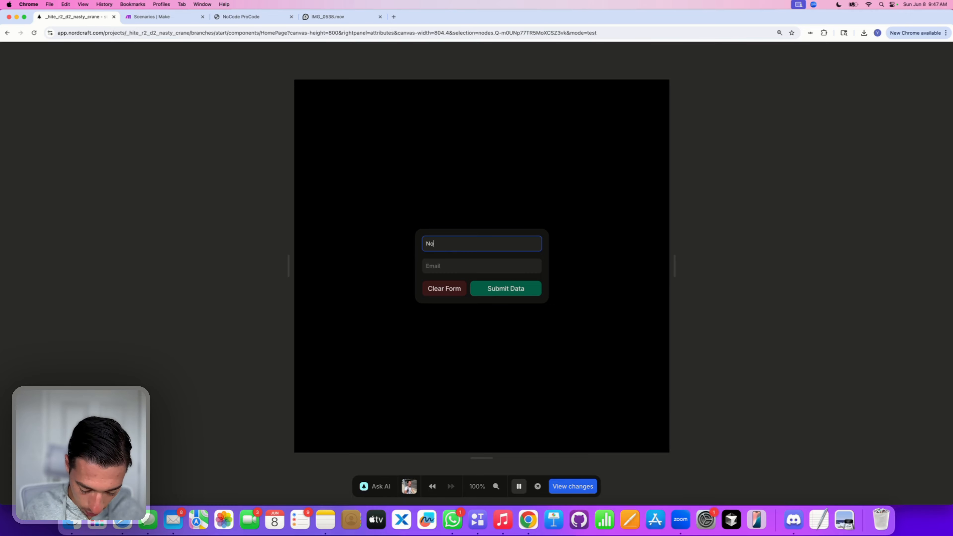
pyautogui.write('Code ProC')
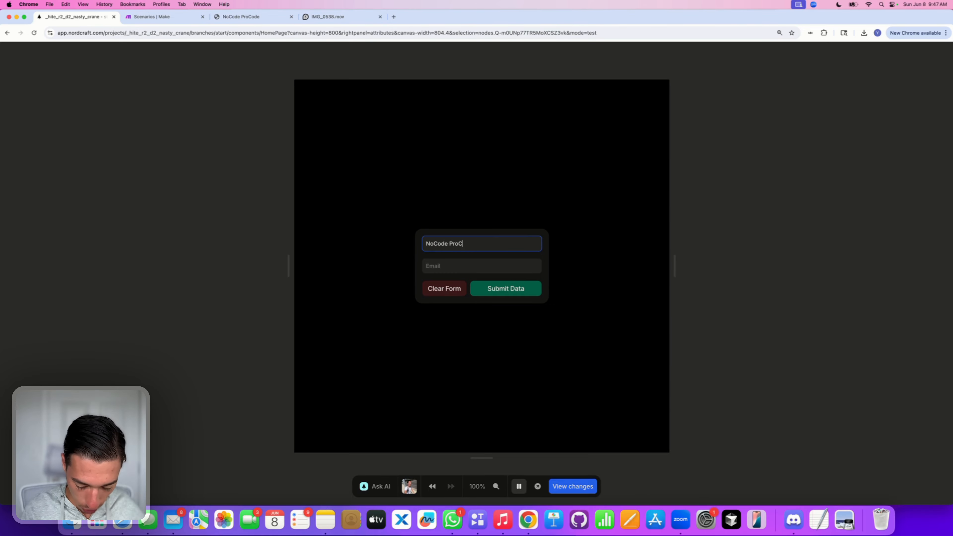
pyautogui.write('ode')
pyautogui.click(462, 267)
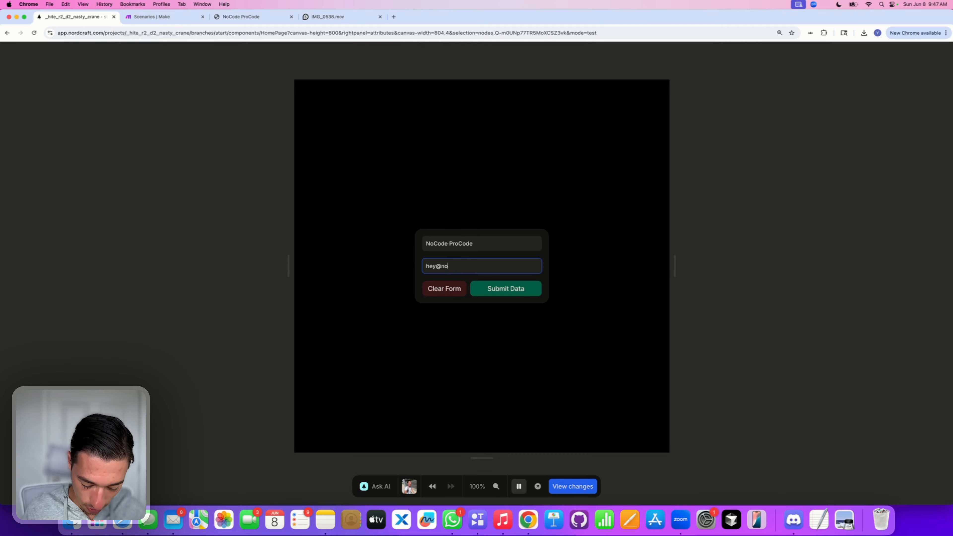
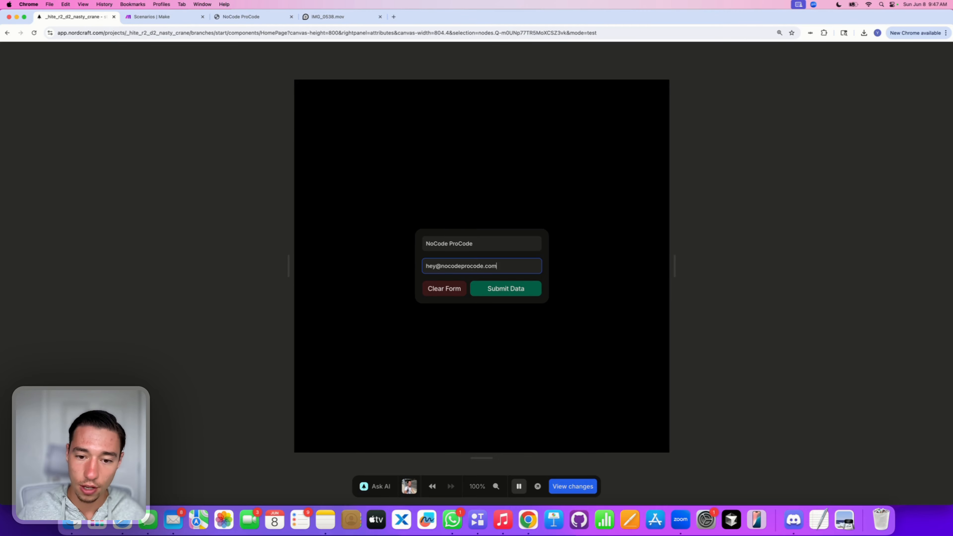
pyautogui.click(483, 321)
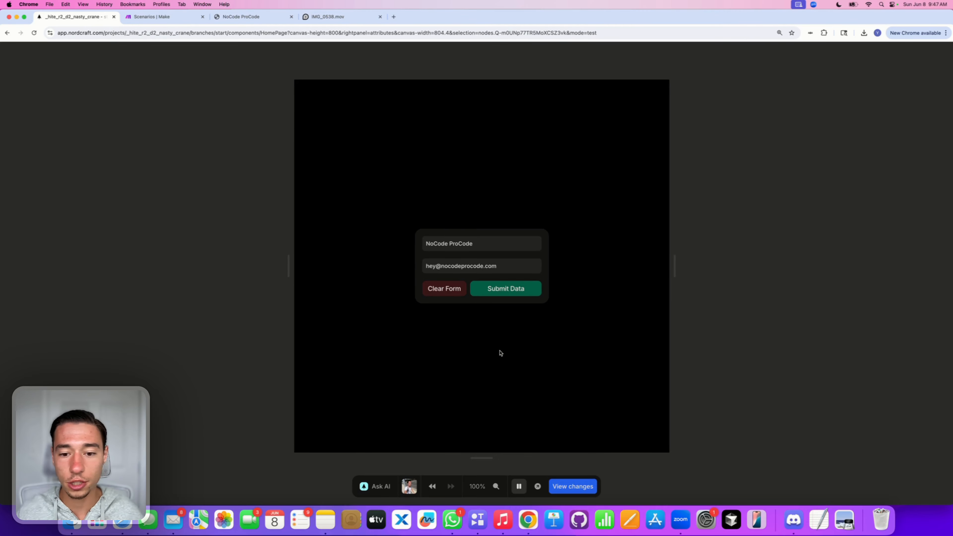
# Step: Exit preview and inspect the value stored in the name variable
pyautogui.click(520, 483)
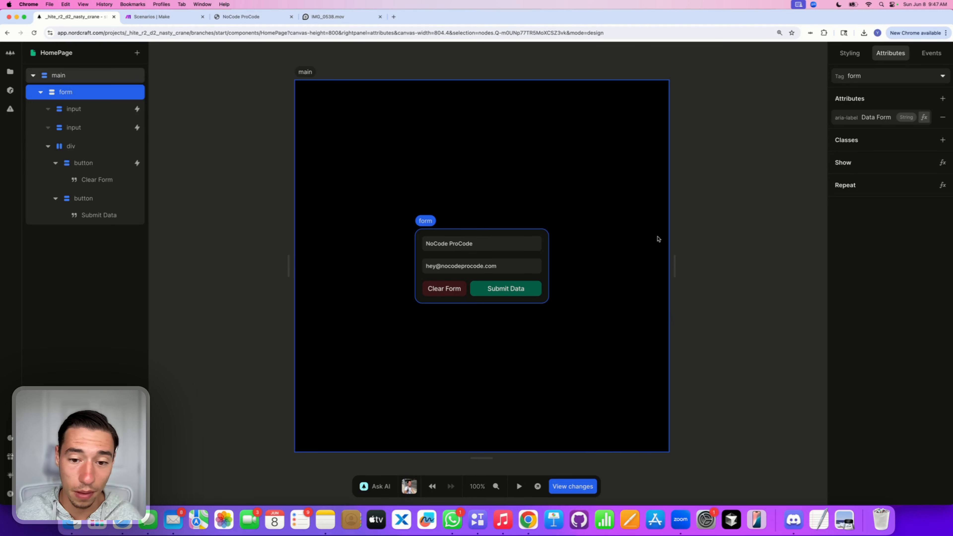
pyautogui.click(856, 112)
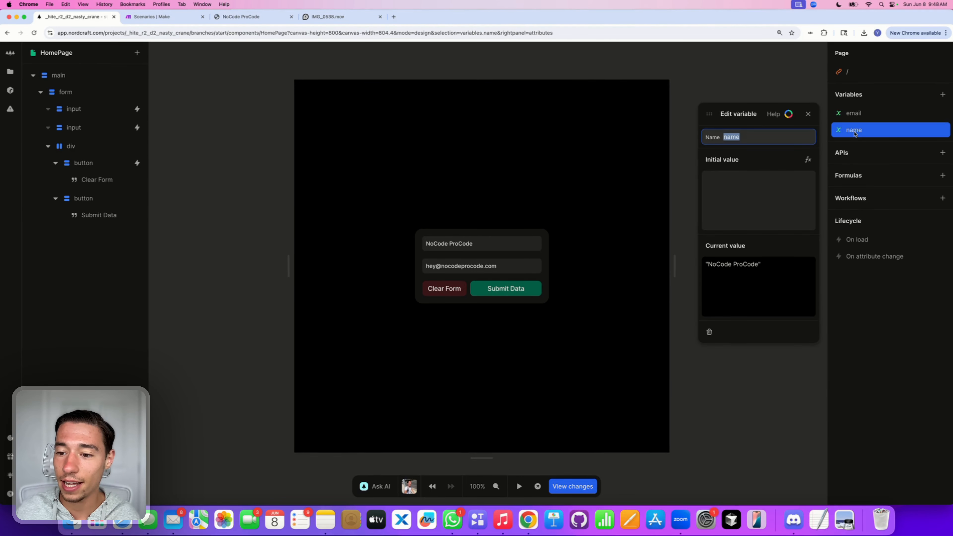
pyautogui.click(808, 114)
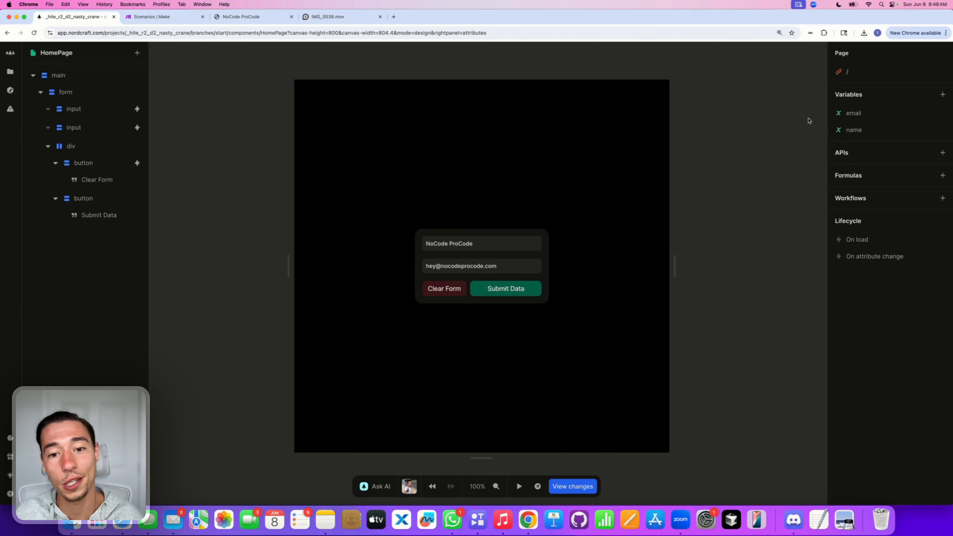
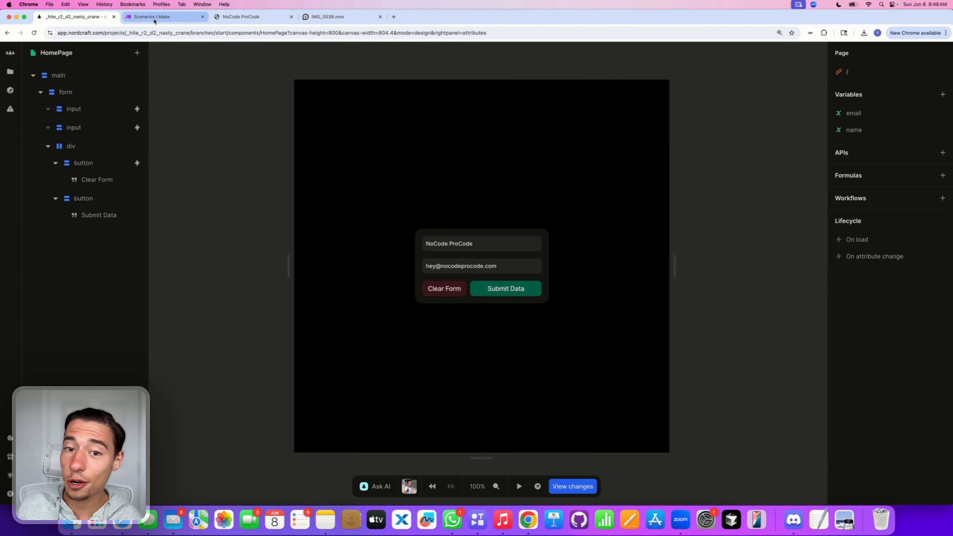
# Step: Start a new Make scenario with a Webhooks Custom webhook trigger
pyautogui.click(155, 17)
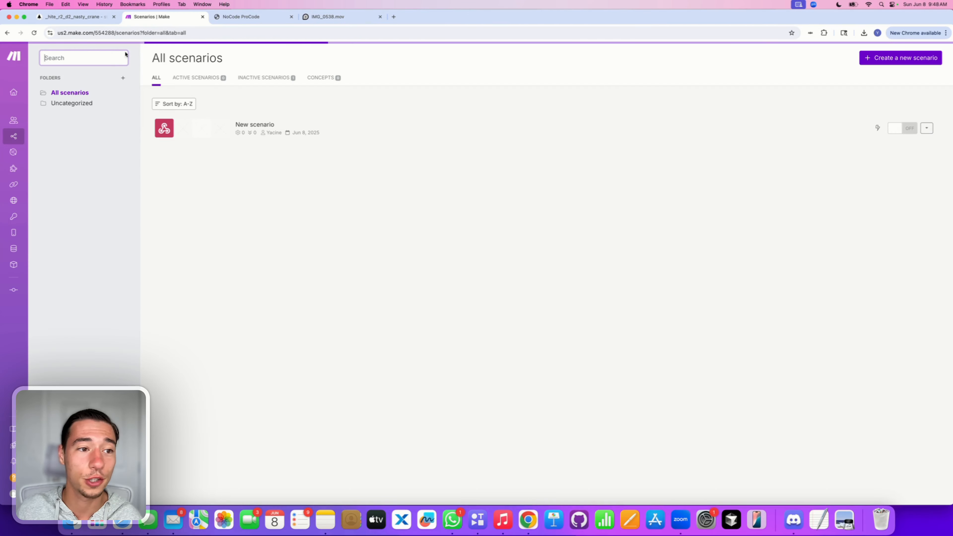
pyautogui.click(904, 58)
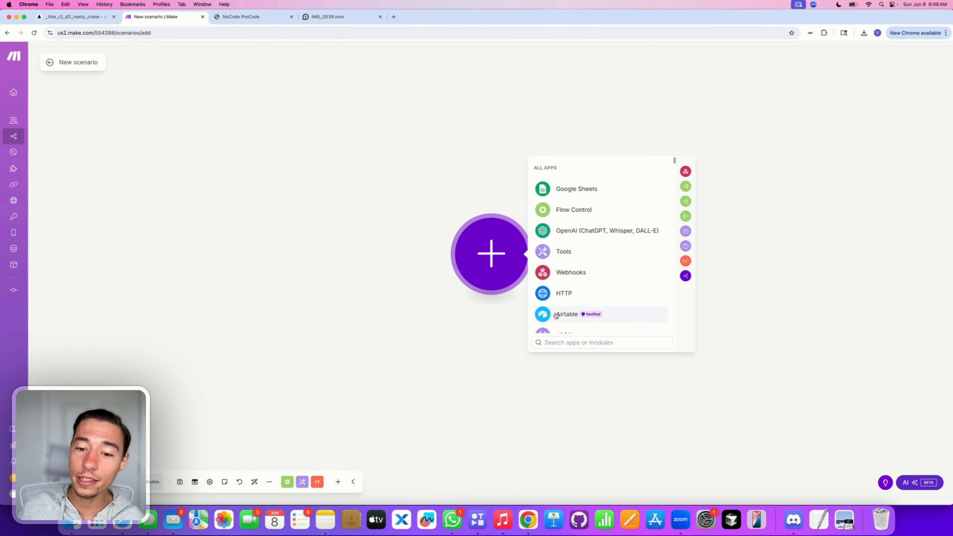
pyautogui.click(560, 272)
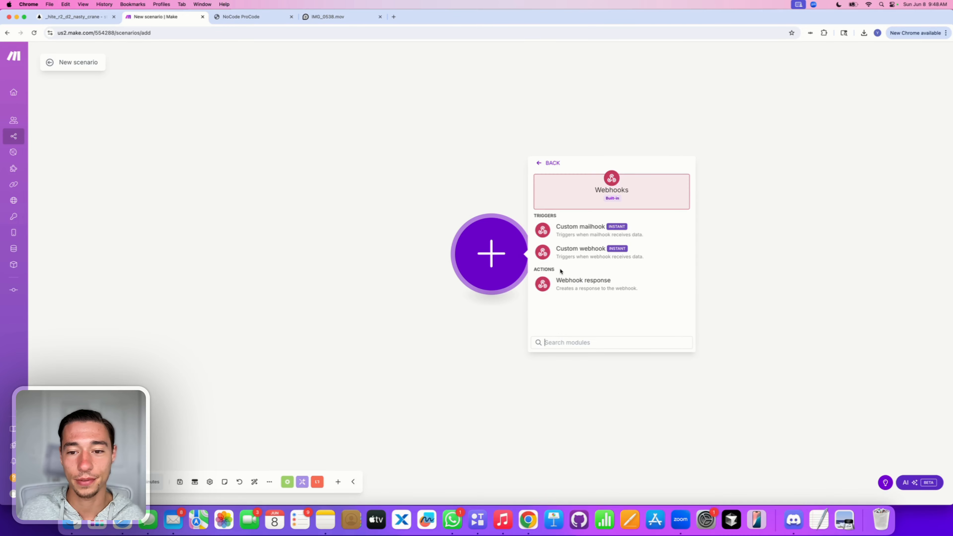
pyautogui.click(610, 257)
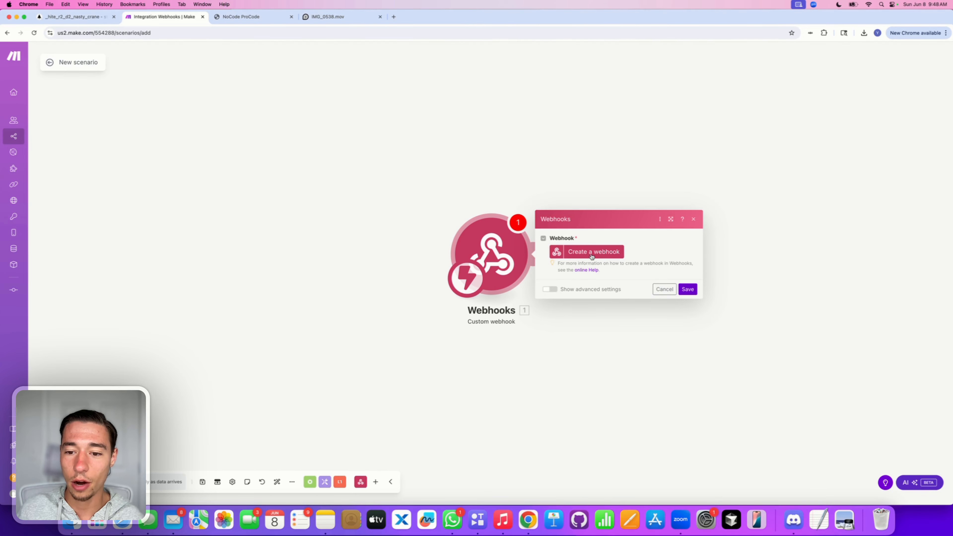
# Step: Create the webhook 'My gateway-webhook webhook' with its default name and copy its URL
pyautogui.click(592, 252)
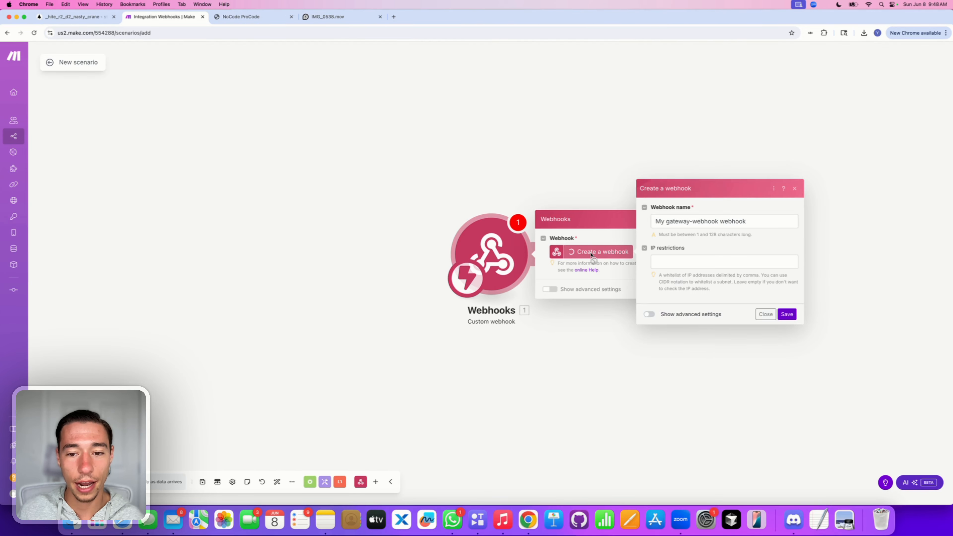
pyautogui.click(787, 314)
pyautogui.click(656, 280)
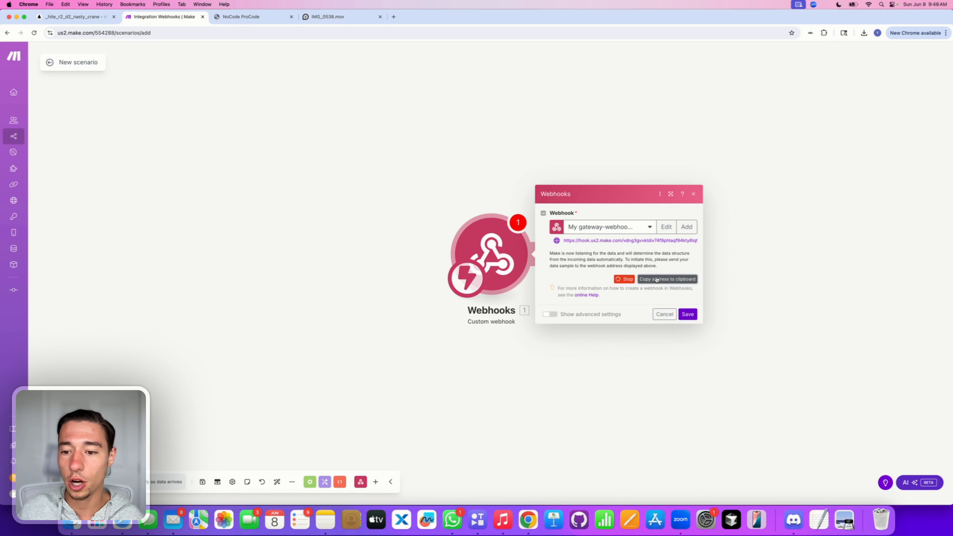
pyautogui.click(87, 17)
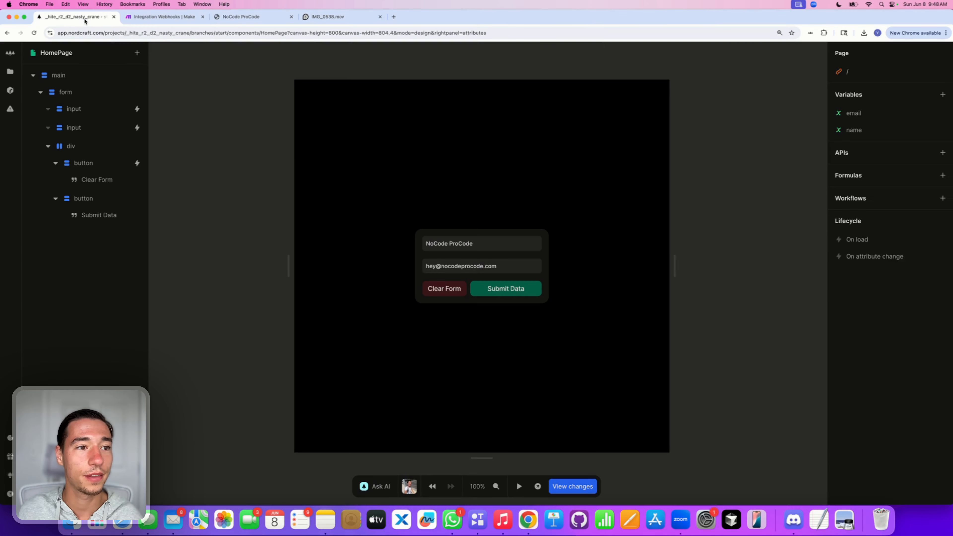
# Step: Add a Nordcraft API from the pasted Make webhook URL, using the POST method
pyautogui.click(943, 152)
pyautogui.click(616, 110)
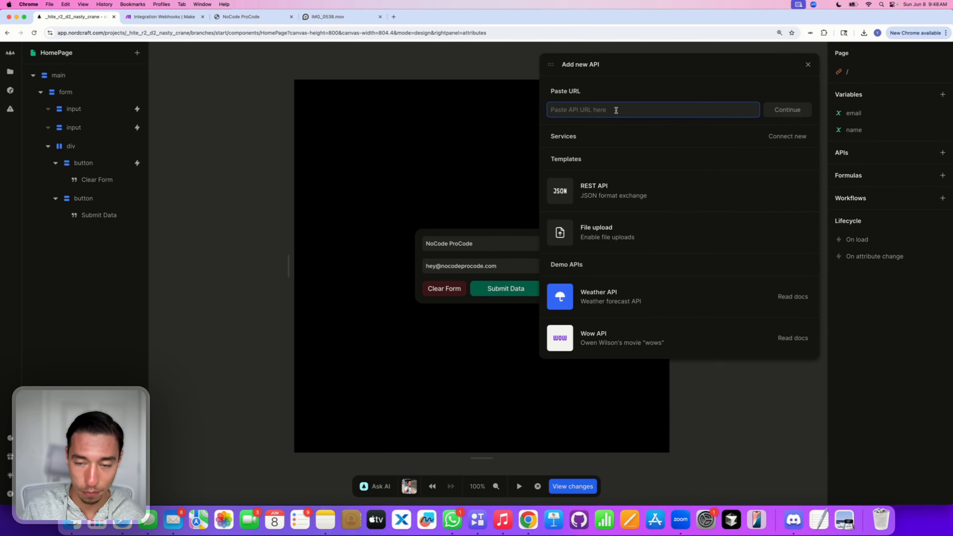
pyautogui.press('super+v')
pyautogui.click(803, 113)
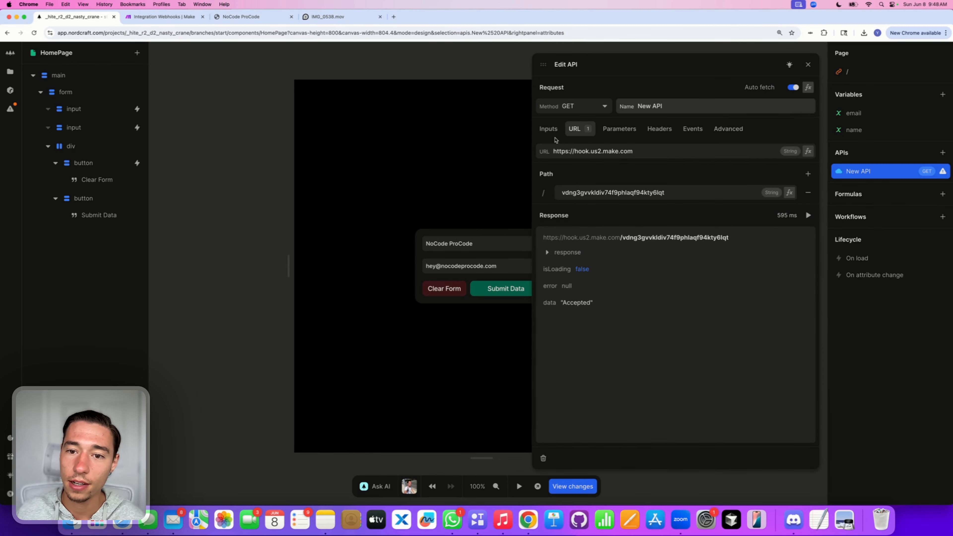
pyautogui.click(570, 107)
pyautogui.click(548, 121)
# Step: Rename the new API to 'make' and view its request body settings
pyautogui.click(683, 106)
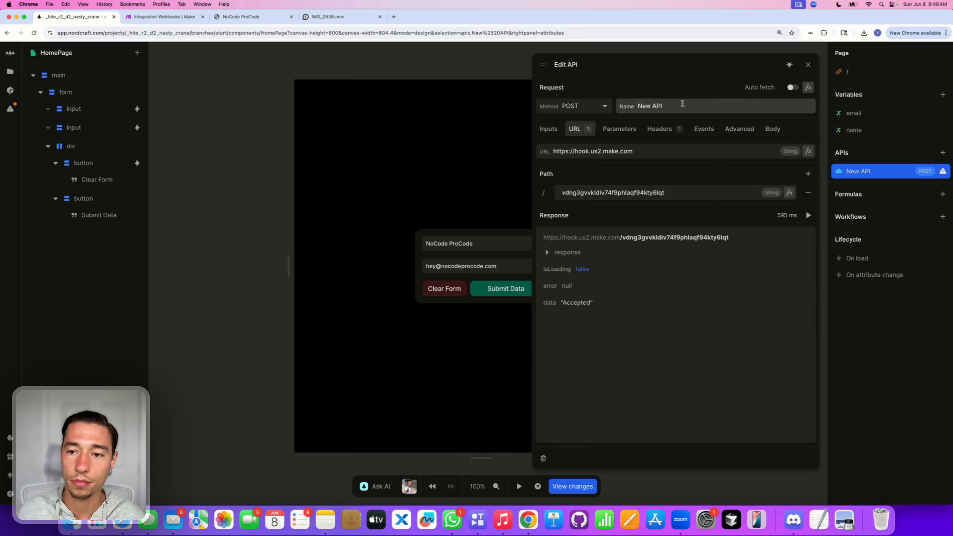
pyautogui.press('super+a')
pyautogui.press('BackSpace')
pyautogui.write('make')
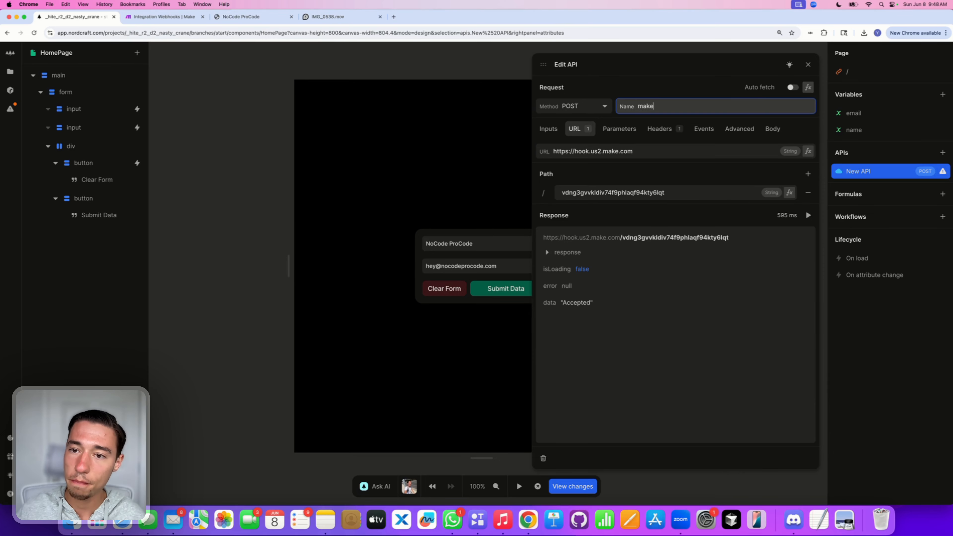
pyautogui.press('Return')
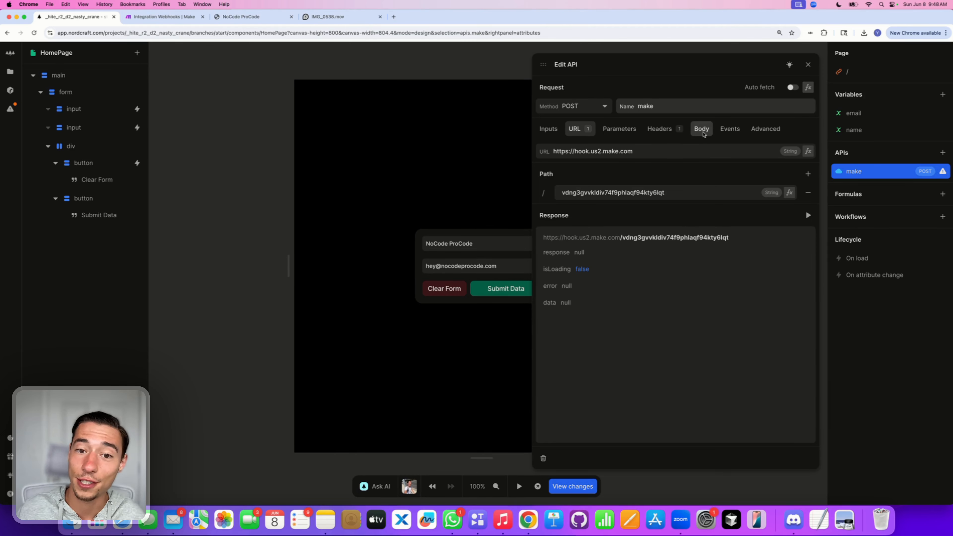
pyautogui.click(702, 129)
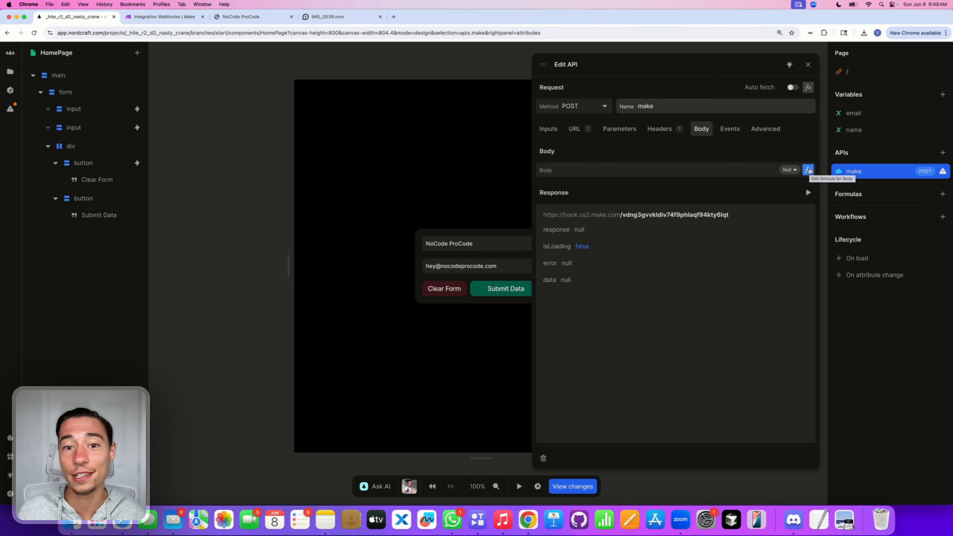
# Step: Replace the request body value with an Object node in the formula editor
pyautogui.click(809, 171)
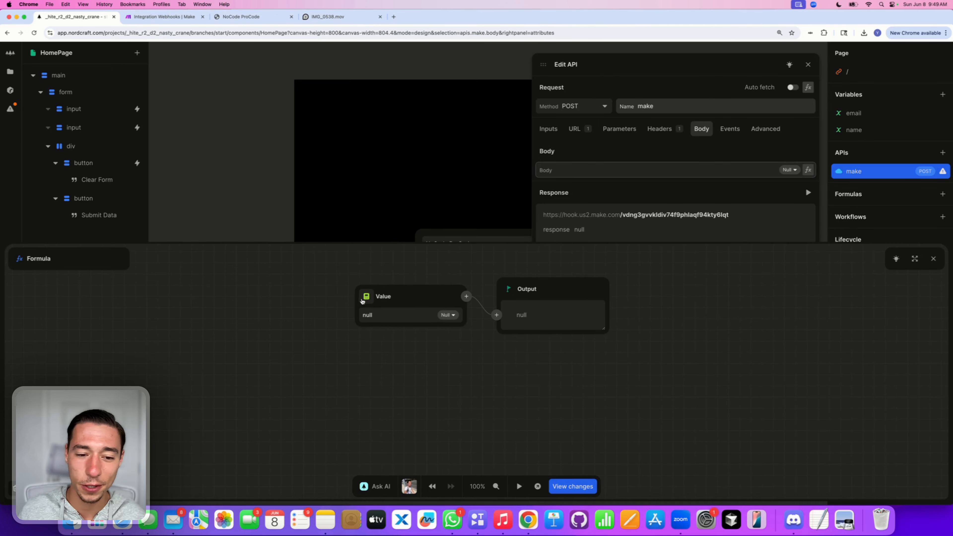
pyautogui.click(362, 301)
pyautogui.write('ob')
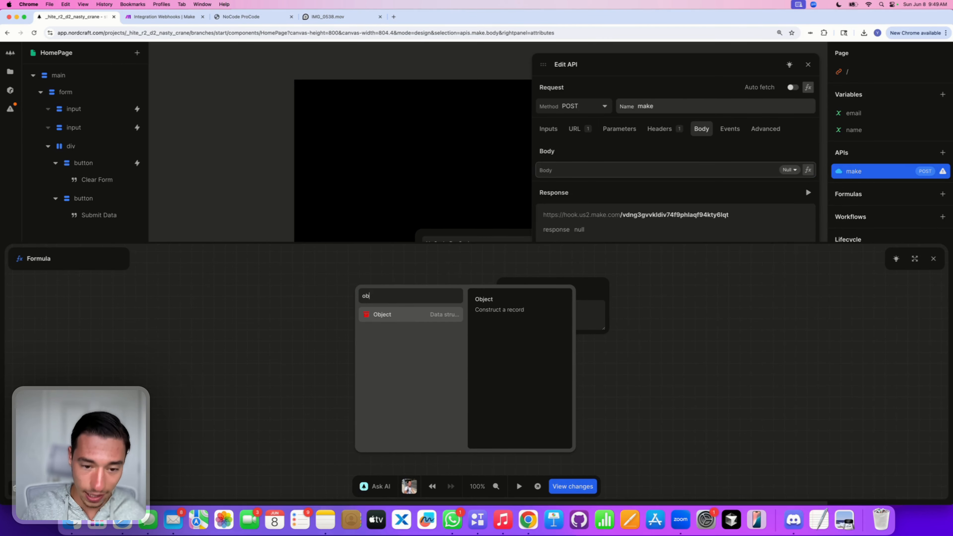
pyautogui.click(383, 314)
# Step: Give the object two keys, 'name' and 'email'
pyautogui.click(455, 317)
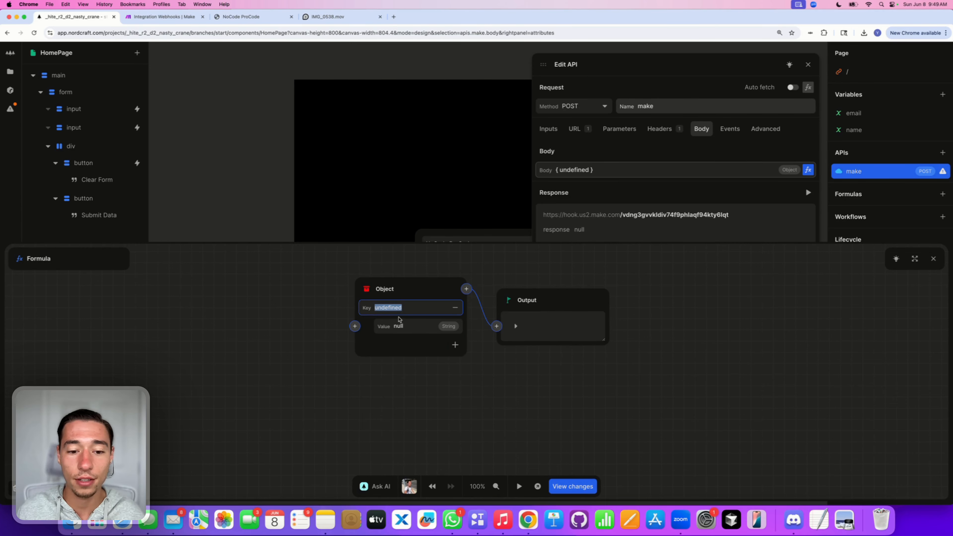
pyautogui.click(455, 345)
pyautogui.doubleClick(413, 309)
pyautogui.press('BackSpace')
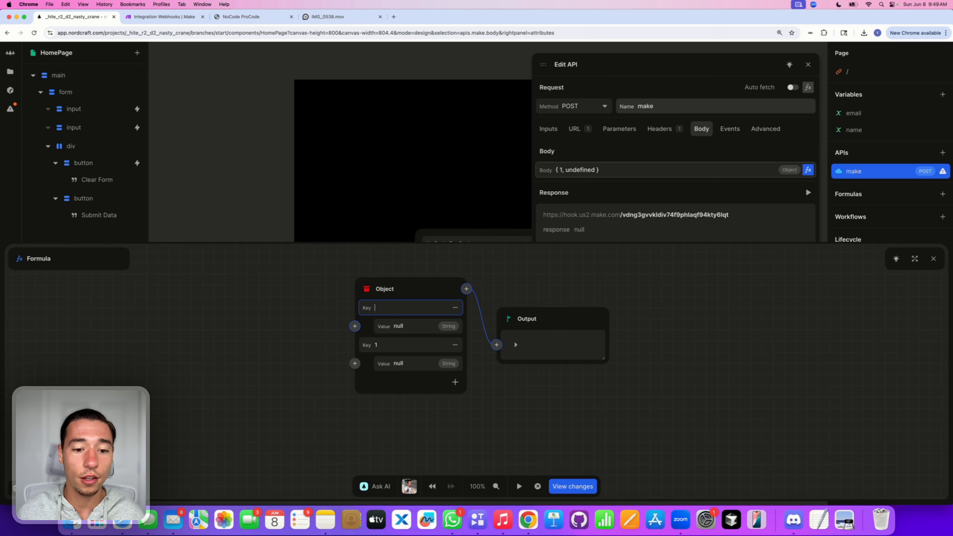
pyautogui.write('name')
pyautogui.doubleClick(398, 346)
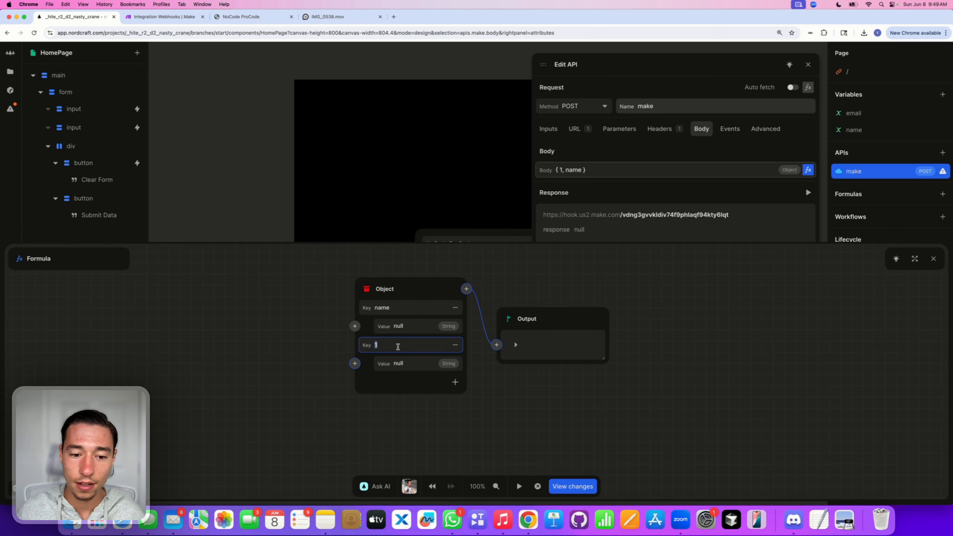
pyautogui.write('email')
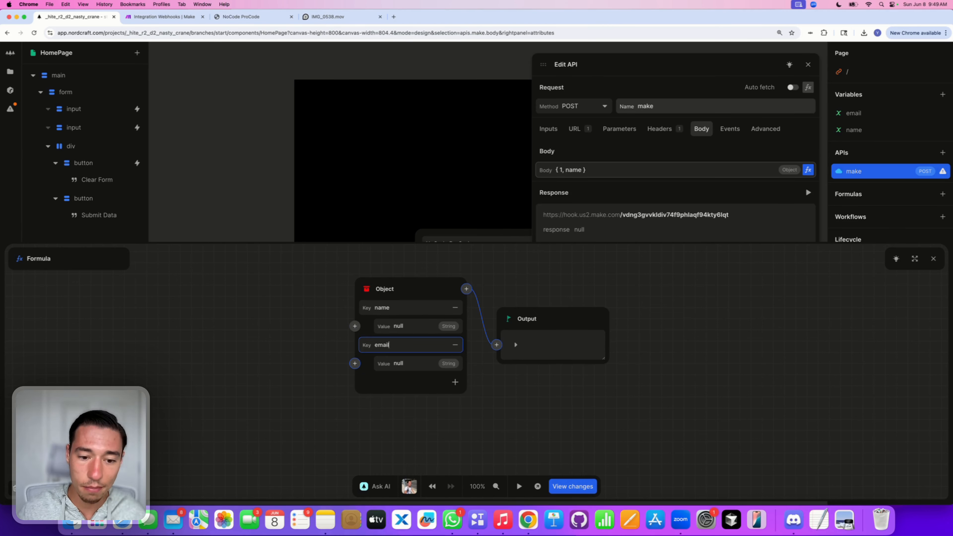
pyautogui.click(362, 436)
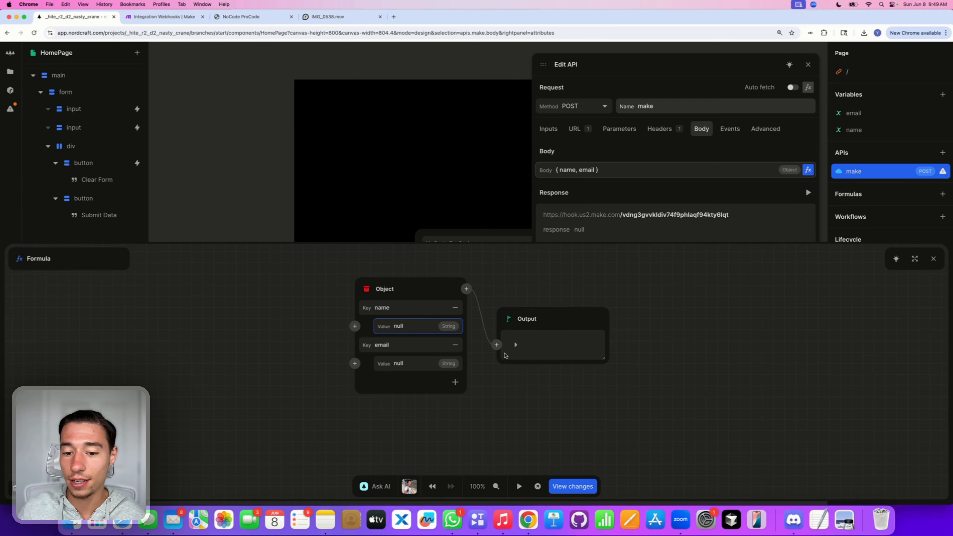
pyautogui.click(515, 345)
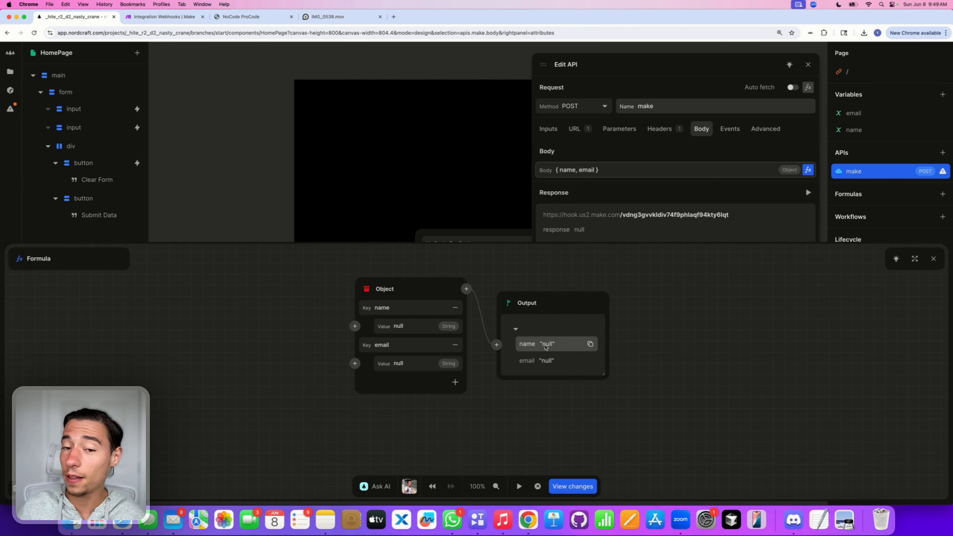
# Step: Bind the name and email keys to the name and email variables
pyautogui.click(355, 326)
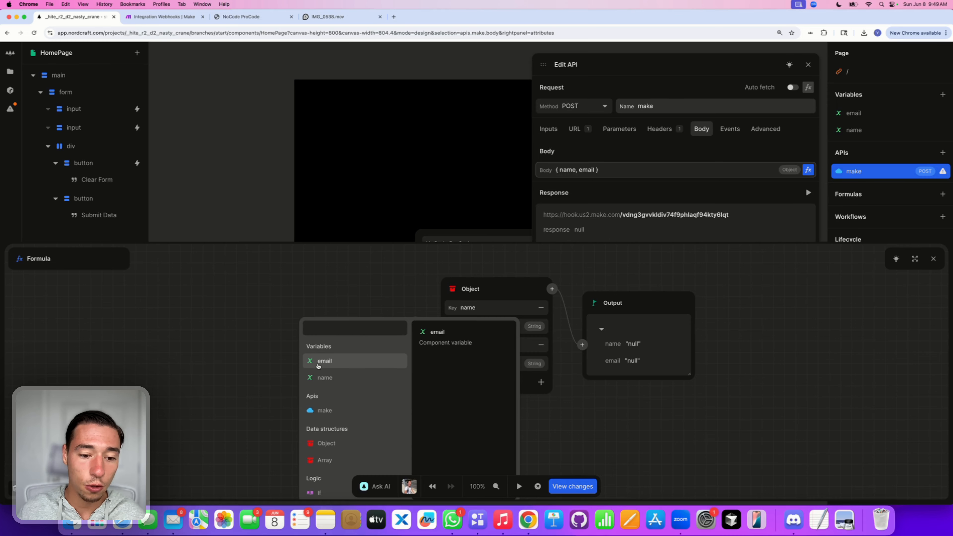
pyautogui.click(319, 379)
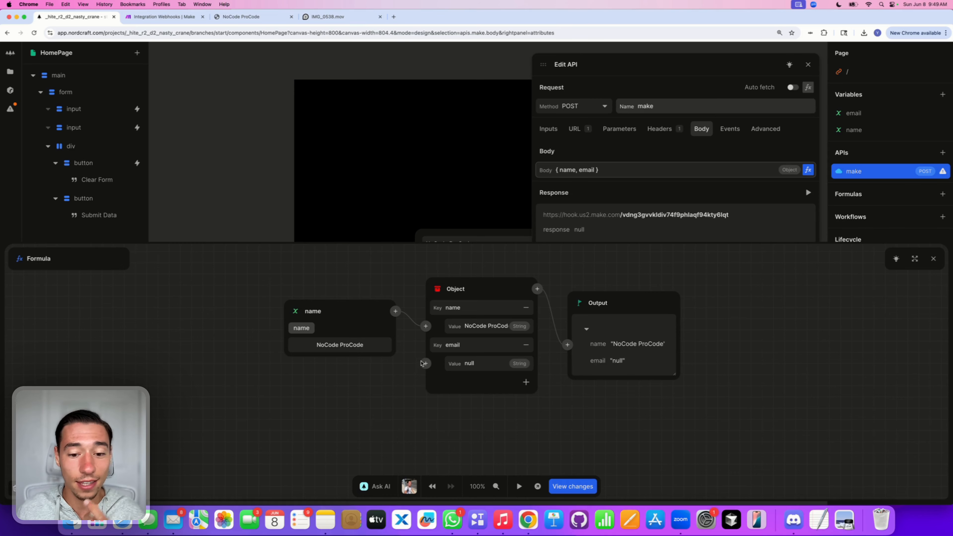
pyautogui.click(426, 362)
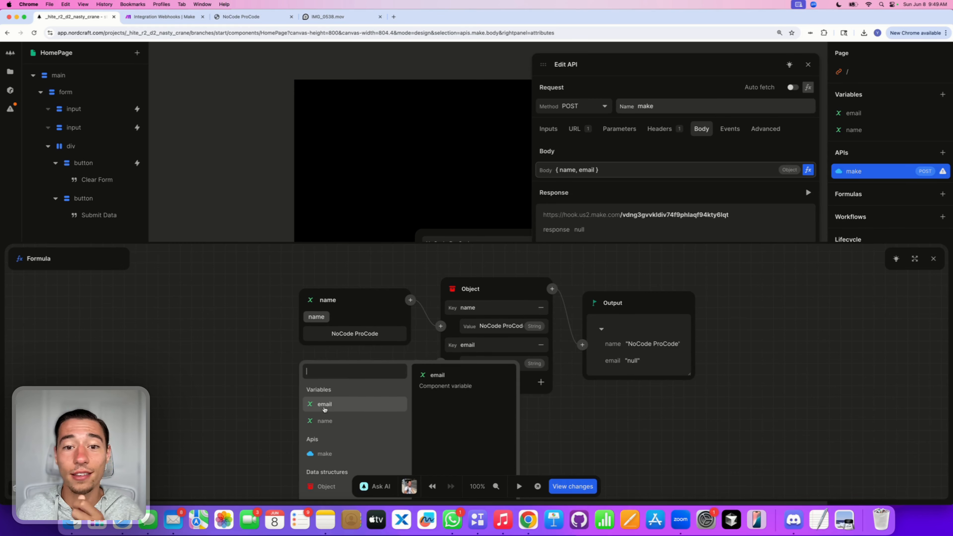
pyautogui.click(325, 405)
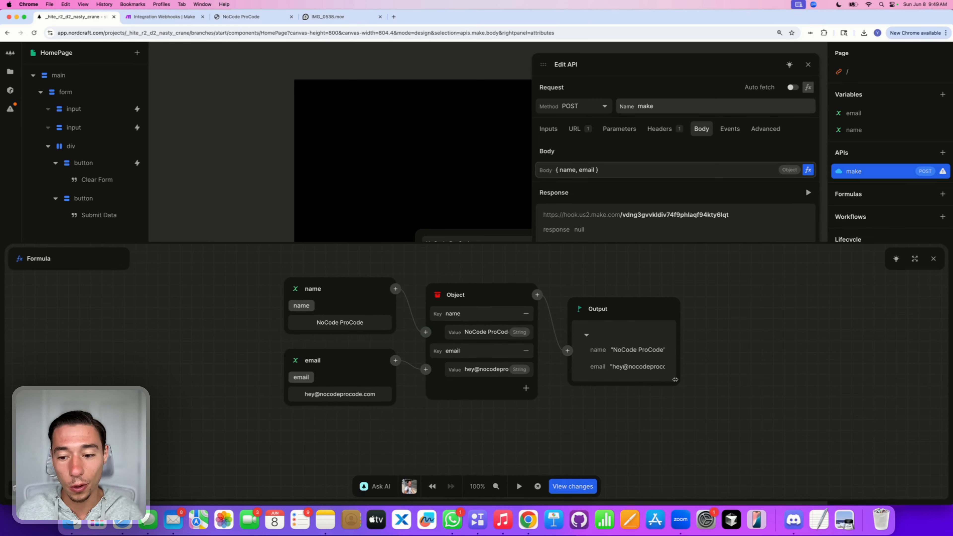
pyautogui.moveTo(674, 379); pyautogui.dragTo(707, 379)
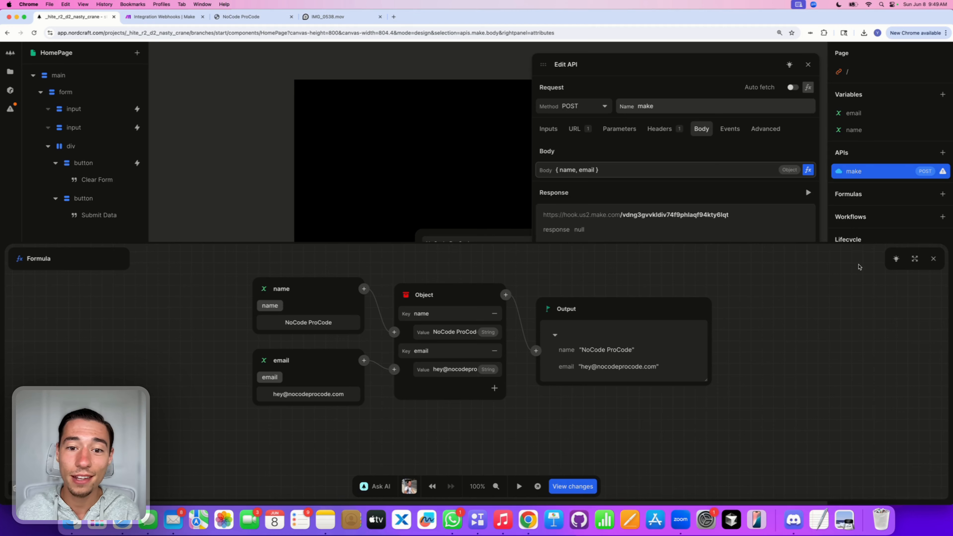
pyautogui.click(933, 259)
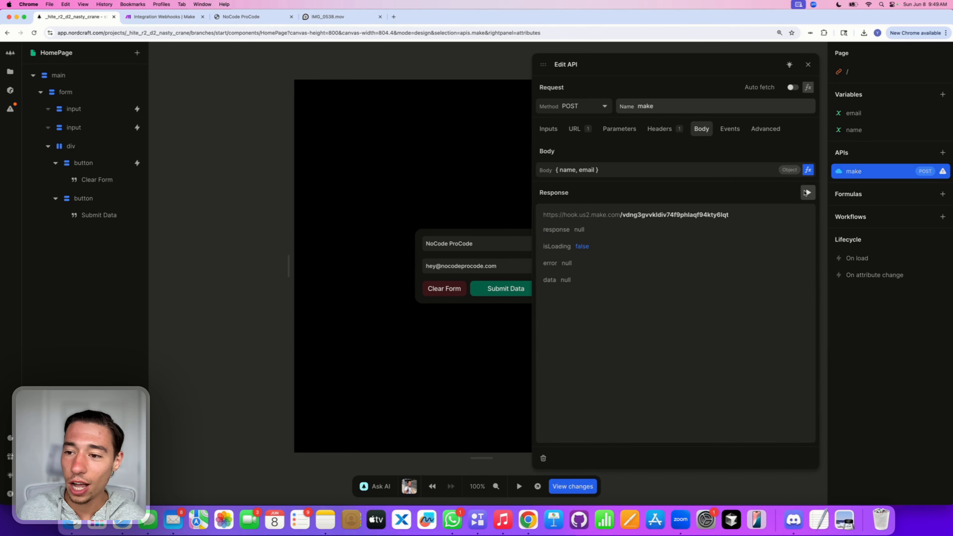
# Step: Test the make API as POST; it reports no scenario is listening for this webhook
pyautogui.click(808, 192)
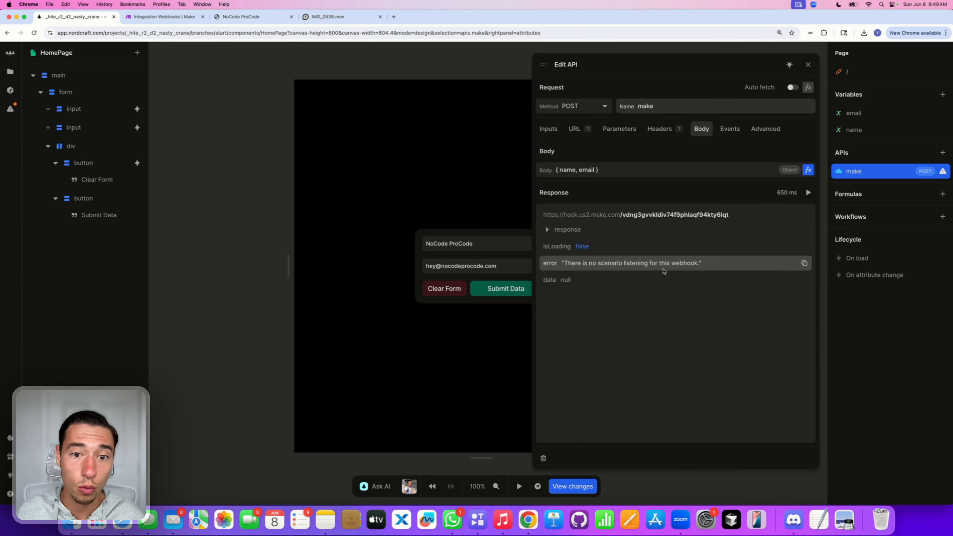
pyautogui.click(580, 110)
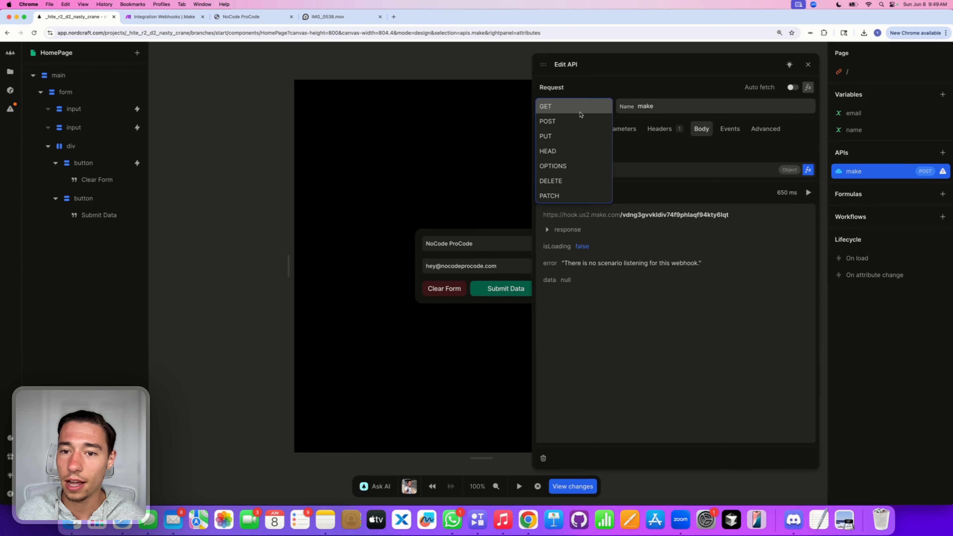
pyautogui.click(574, 125)
pyautogui.click(567, 108)
pyautogui.click(596, 88)
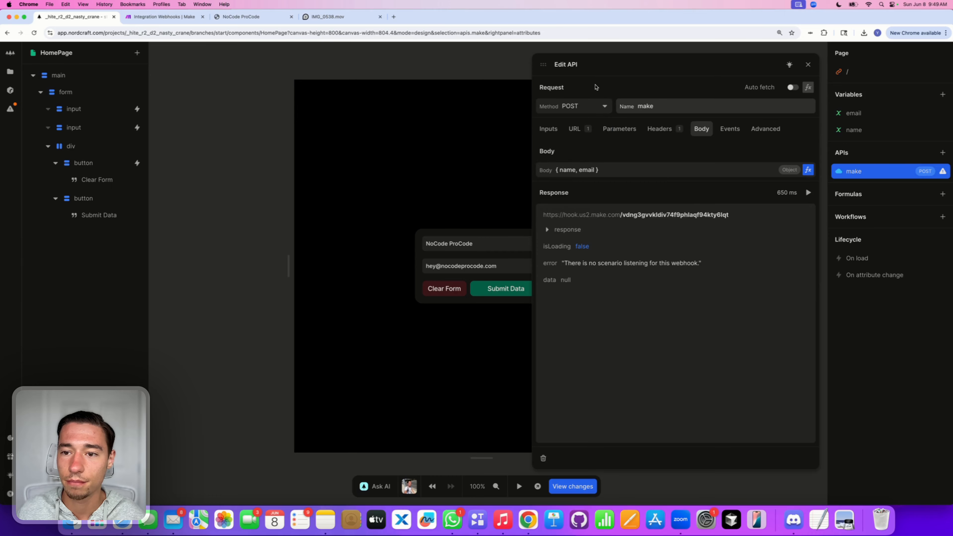
pyautogui.click(806, 194)
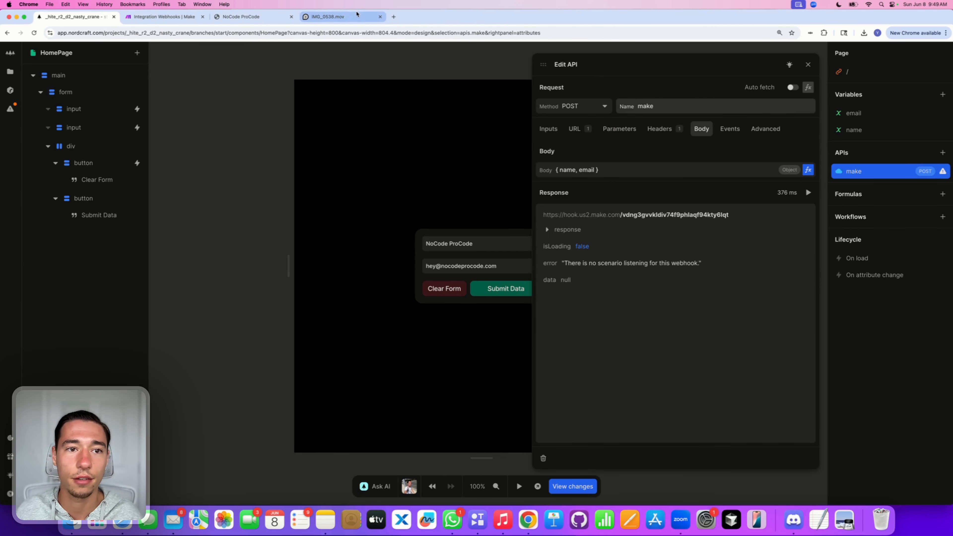
pyautogui.click(180, 17)
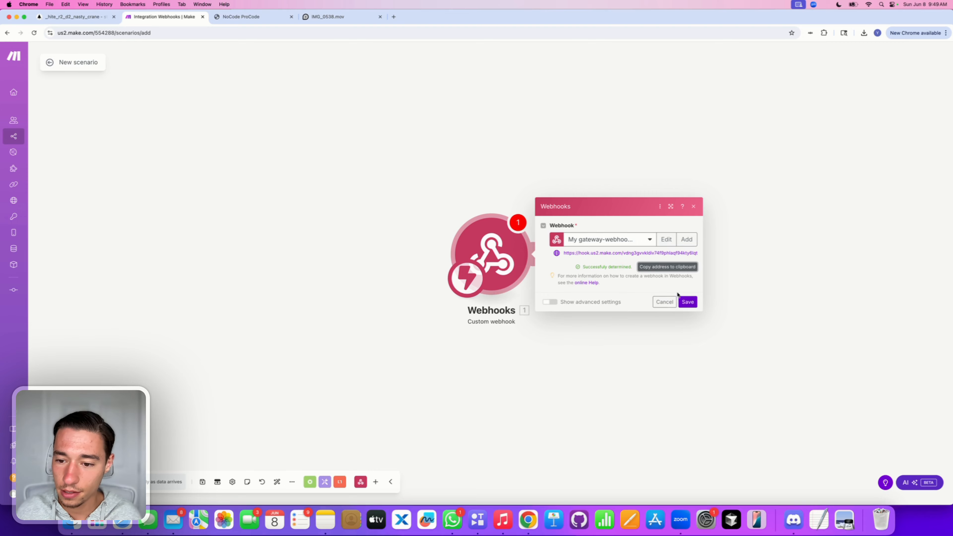
# Step: Save the Make webhook settings and then the whole scenario
pyautogui.click(688, 302)
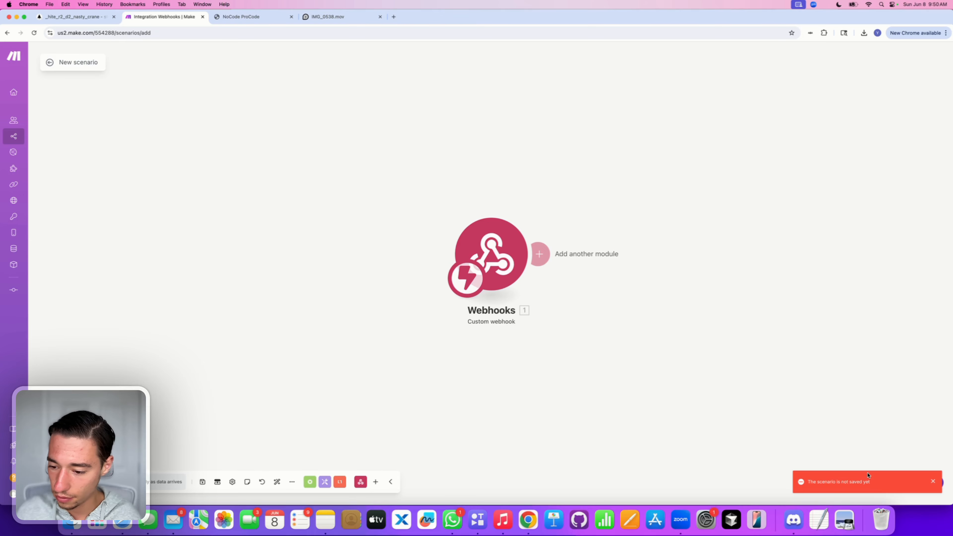
pyautogui.click(934, 483)
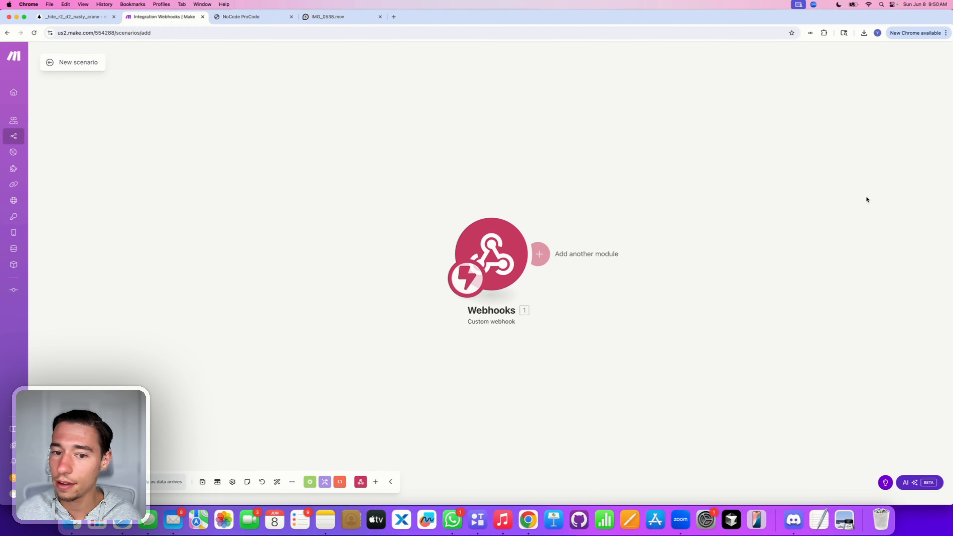
pyautogui.press('super+Tab')
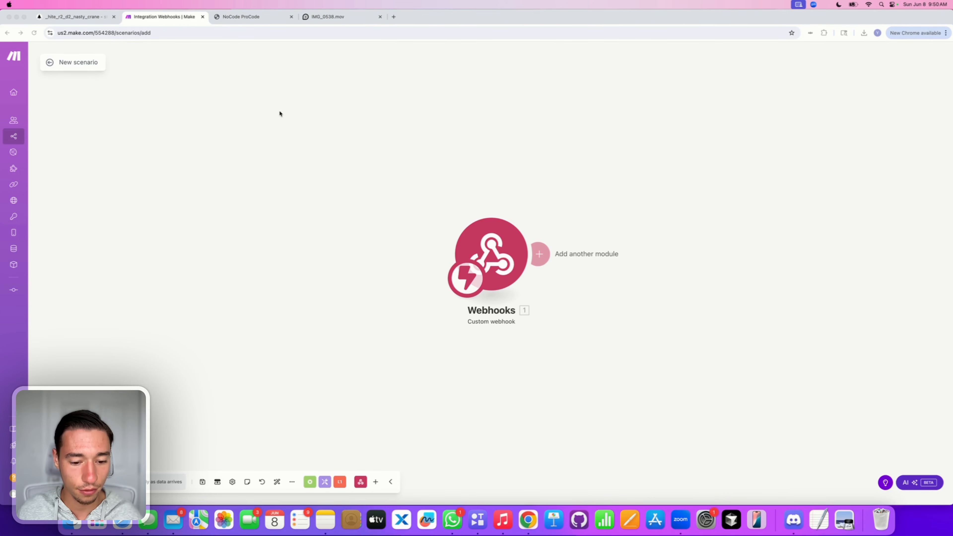
pyautogui.click(398, 456)
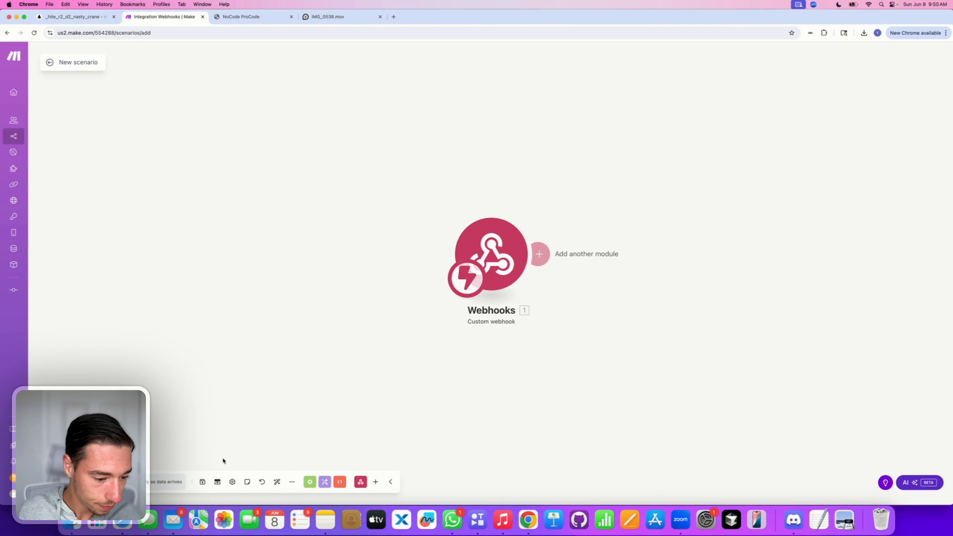
pyautogui.click(200, 485)
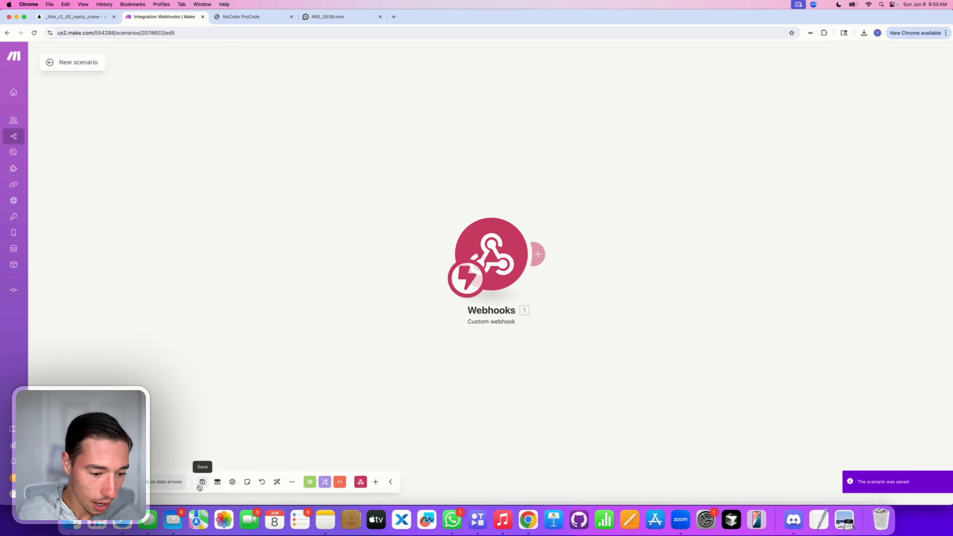
# Step: Set the Webhooks module listening for incoming data
pyautogui.click(499, 255)
pyautogui.click(610, 270)
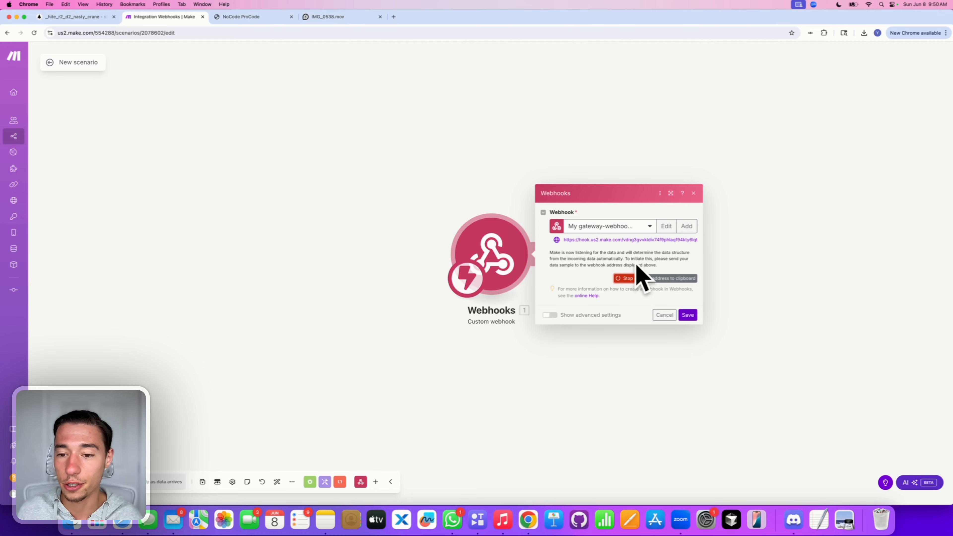
pyautogui.press('super+Tab')
# Step: Test the make API so Make's webhook answers 'Accepted', then save the webhook structure
pyautogui.click(74, 16)
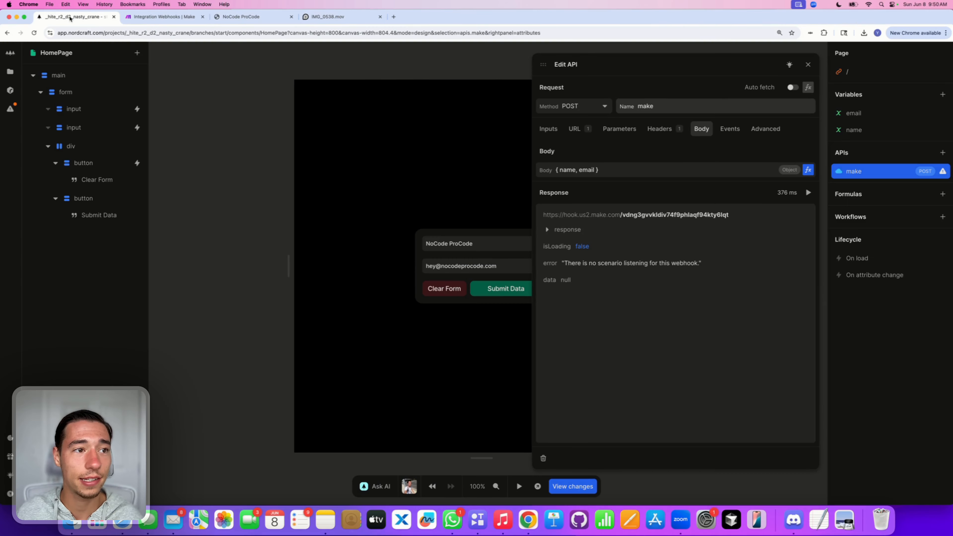
pyautogui.click(806, 193)
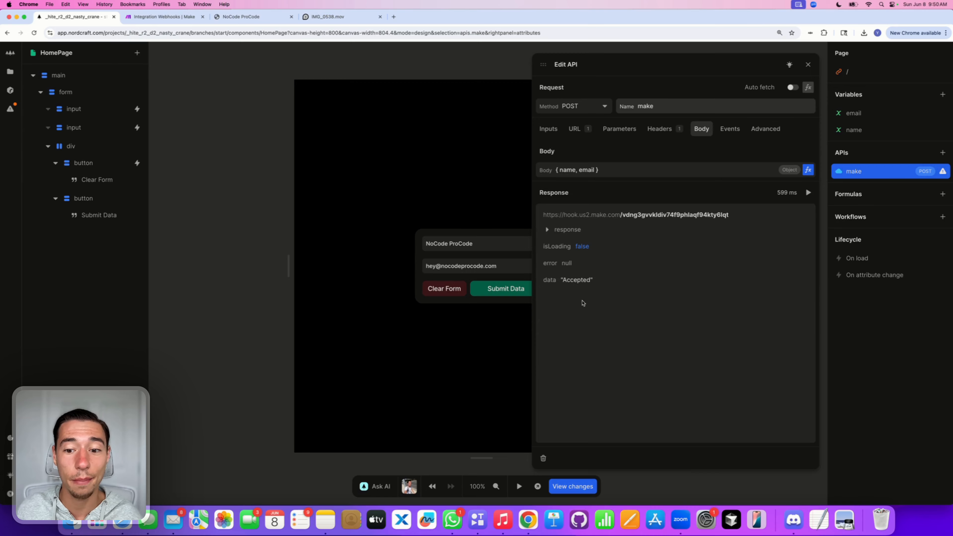
pyautogui.click(154, 18)
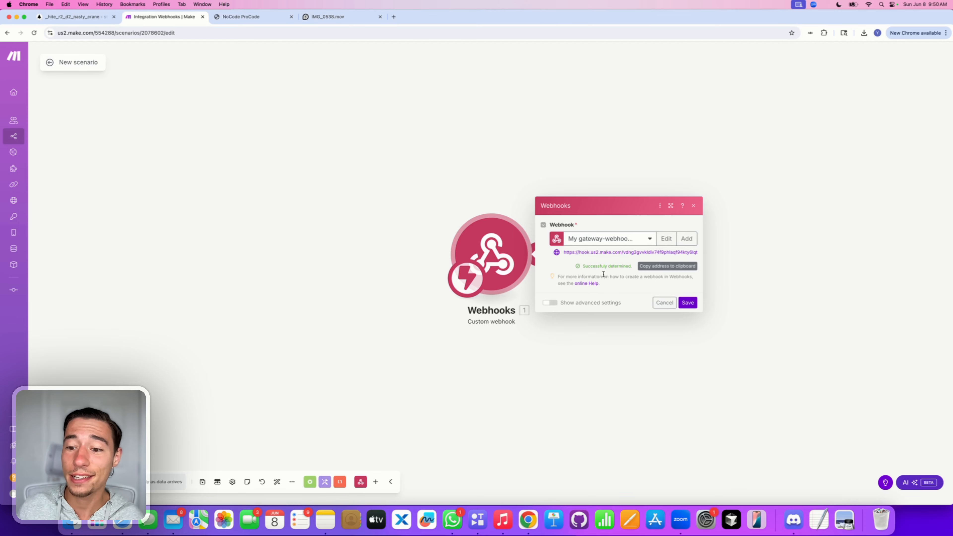
pyautogui.click(688, 302)
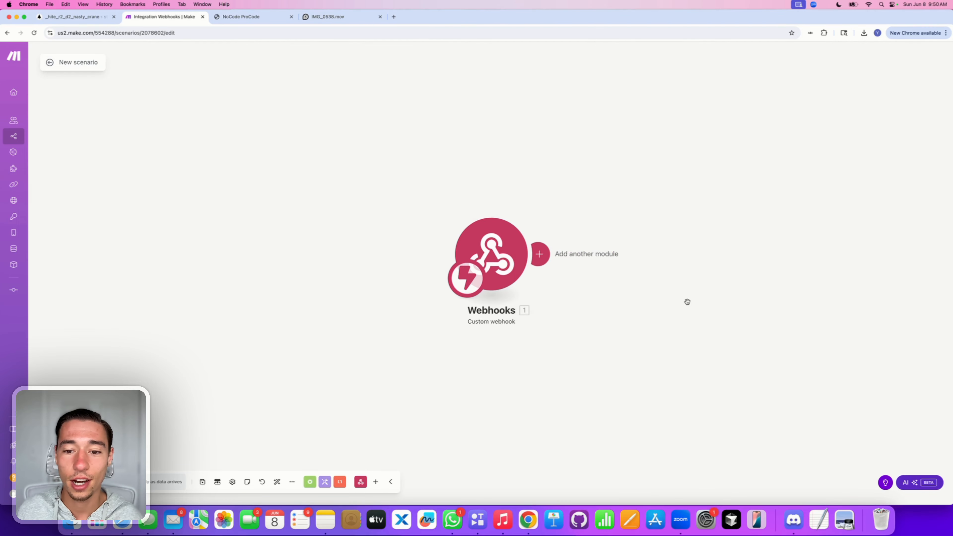
pyautogui.click(538, 254)
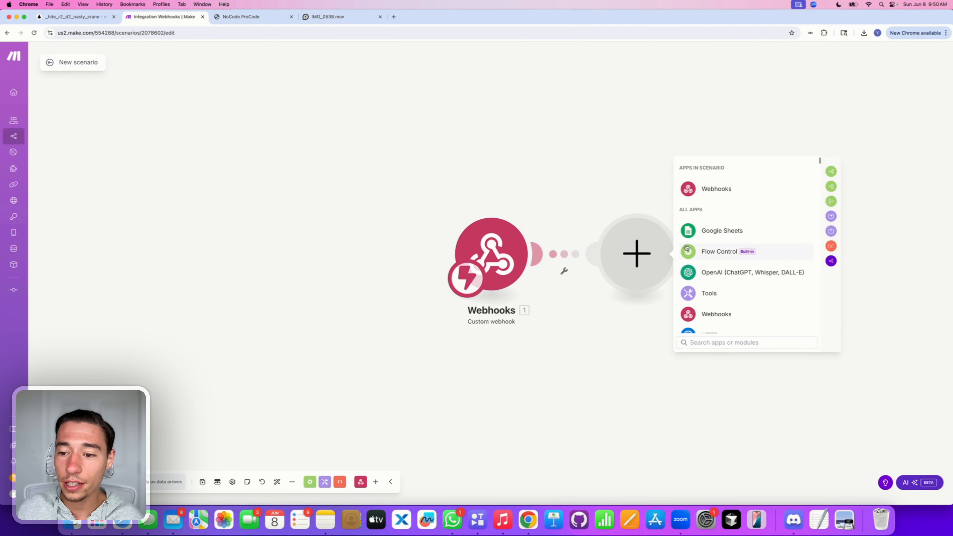
# Step: Add a Data store 'Add/replace a record' module after the webhook and begin a new data store
pyautogui.scroll(-2, 599, 234)
pyautogui.hscroll(2, 599, 234)
pyautogui.scroll(-1, 646, 295)
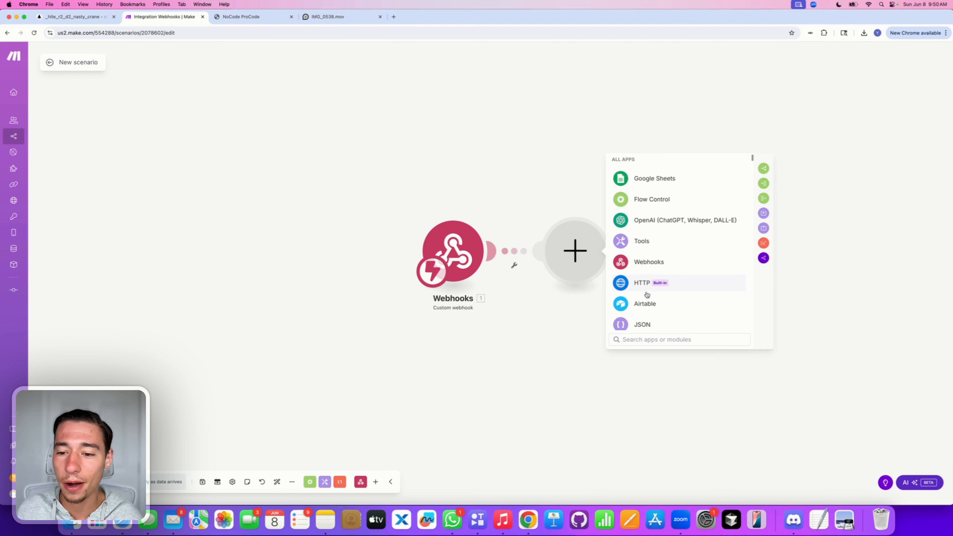
pyautogui.scroll(-2, 681, 249)
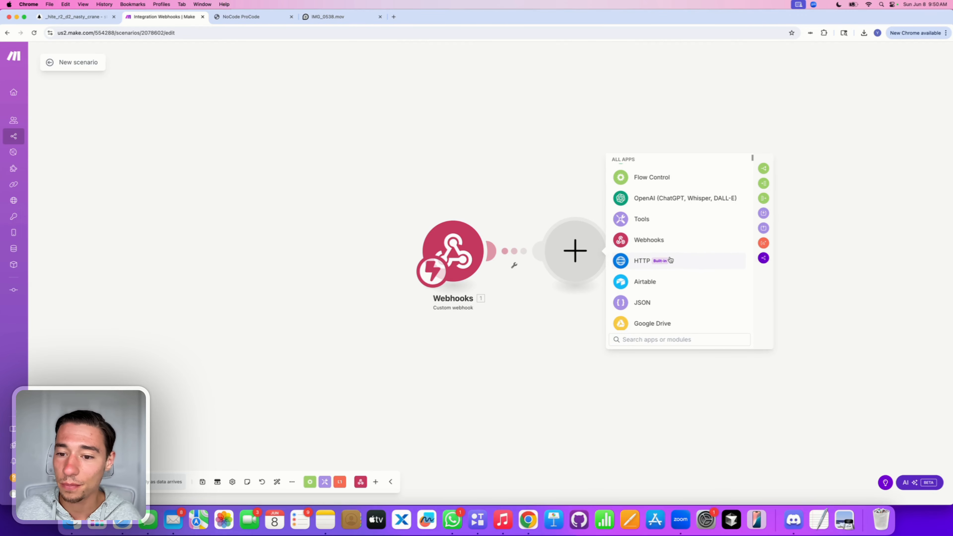
pyautogui.scroll(-3, 668, 257)
pyautogui.scroll(-6, 670, 258)
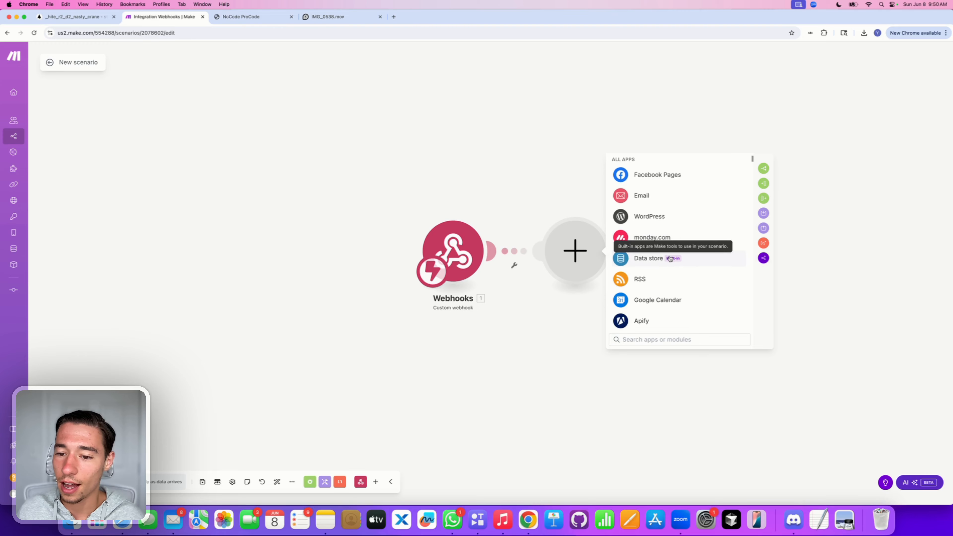
pyautogui.scroll(-3, 672, 258)
pyautogui.scroll(1, 674, 254)
pyautogui.click(686, 220)
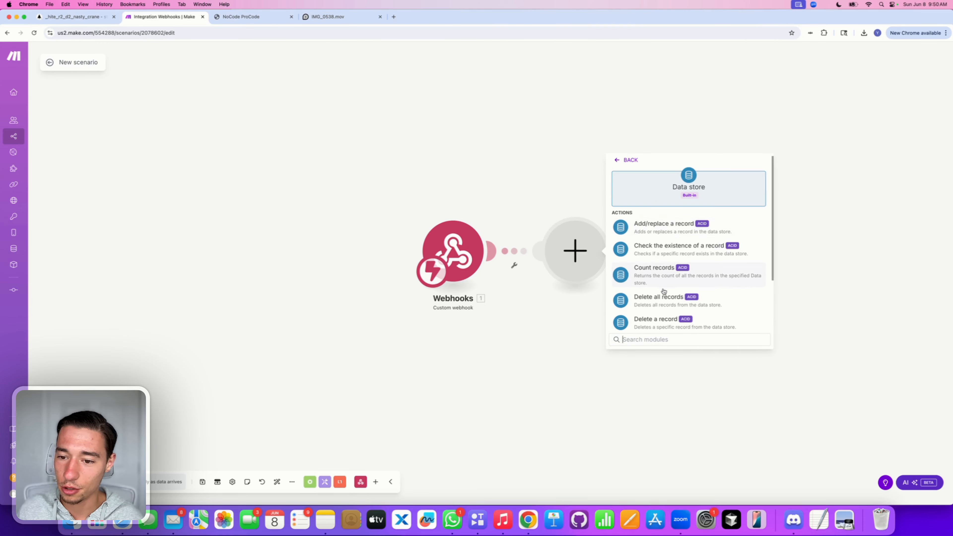
pyautogui.scroll(-2, 663, 278)
pyautogui.scroll(2, 665, 286)
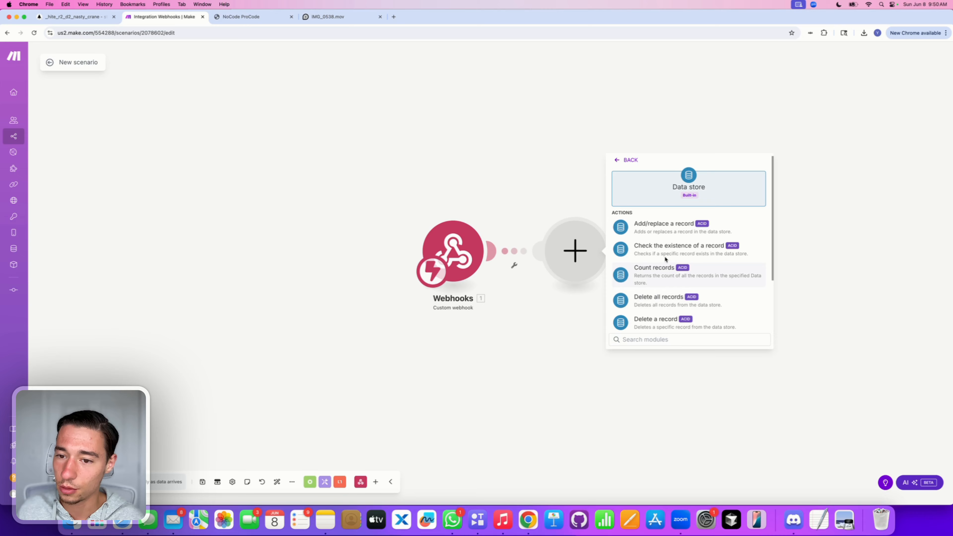
pyautogui.click(664, 227)
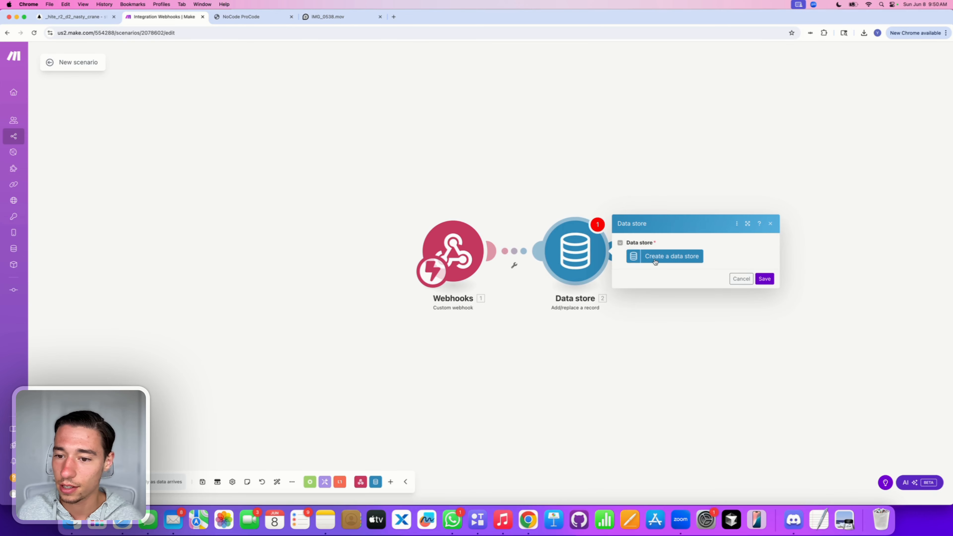
pyautogui.click(657, 258)
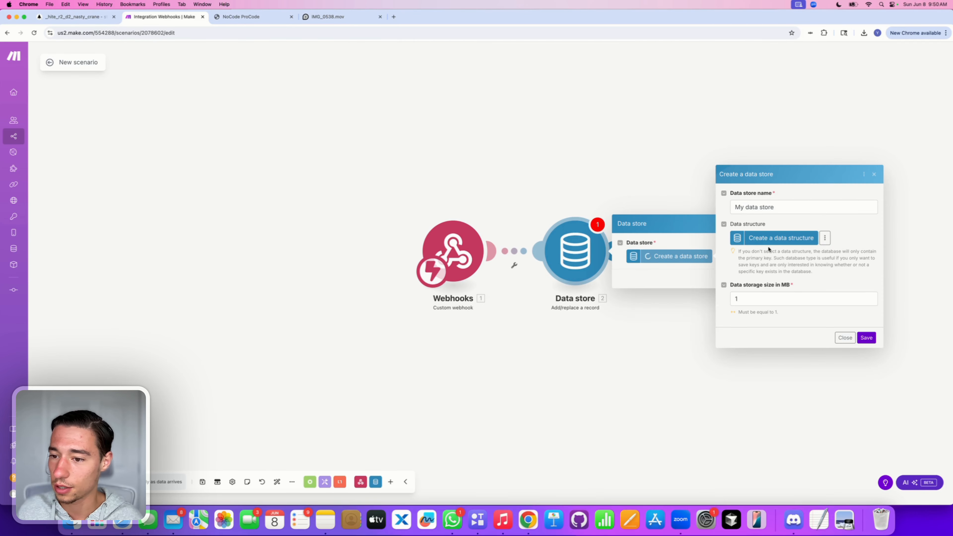
# Step: Start a new data structure with a Text field named 'email'
pyautogui.click(770, 239)
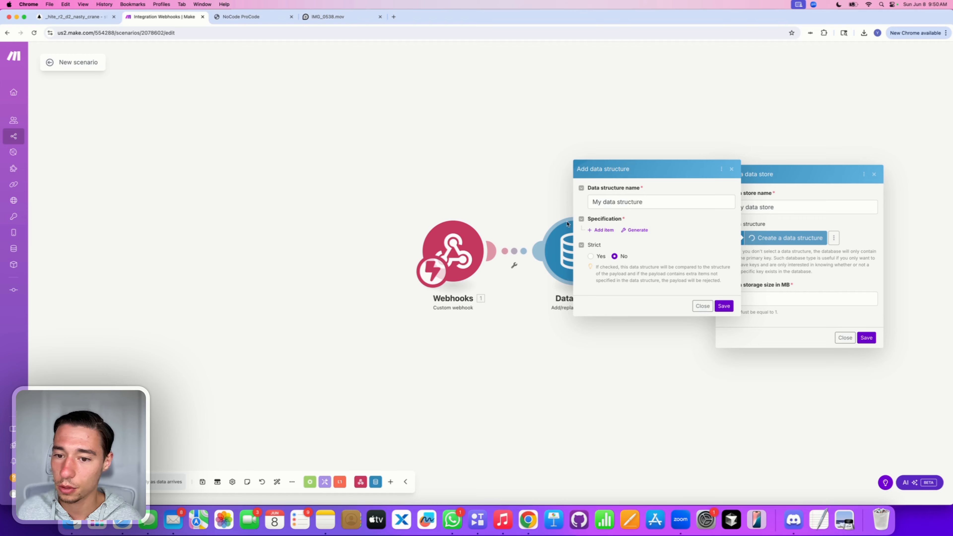
pyautogui.click(601, 229)
pyautogui.click(639, 154)
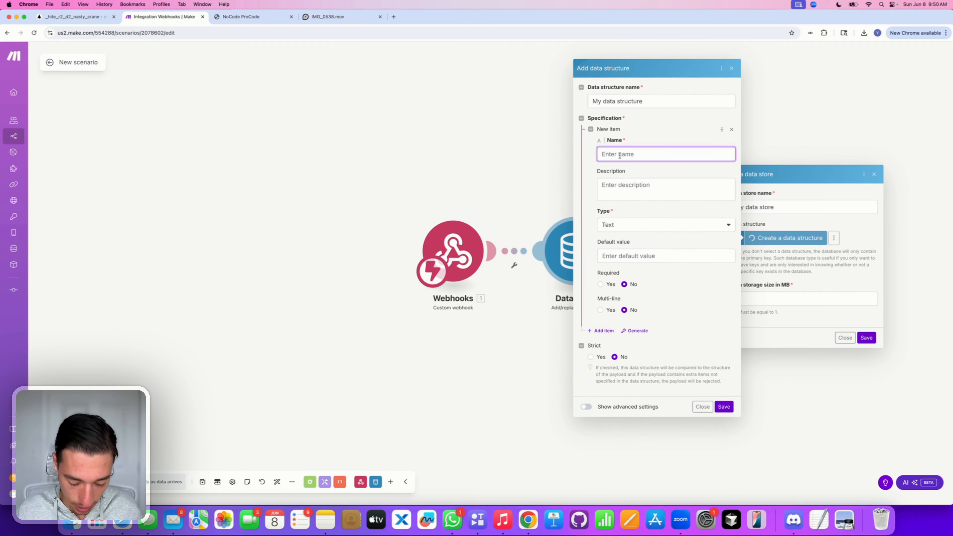
pyautogui.write('email')
pyautogui.click(645, 140)
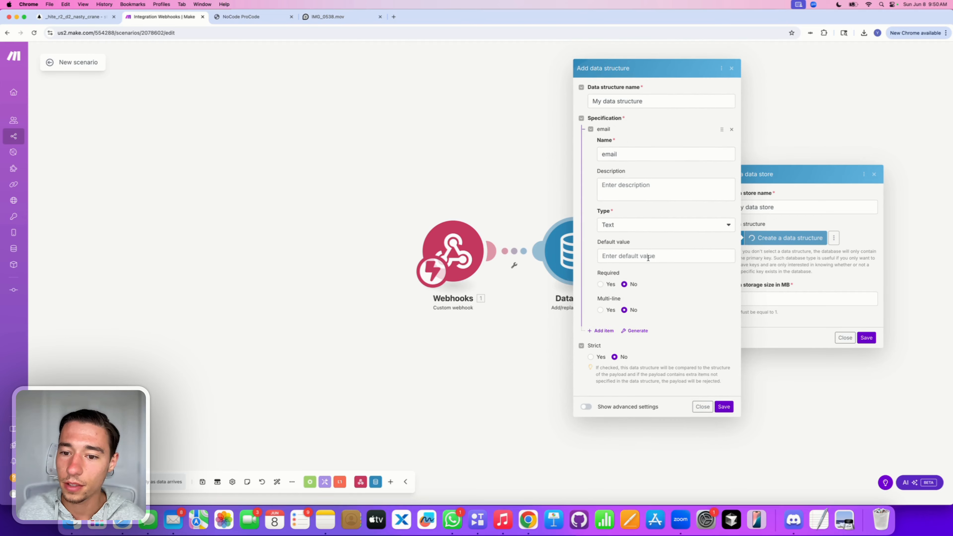
pyautogui.click(624, 227)
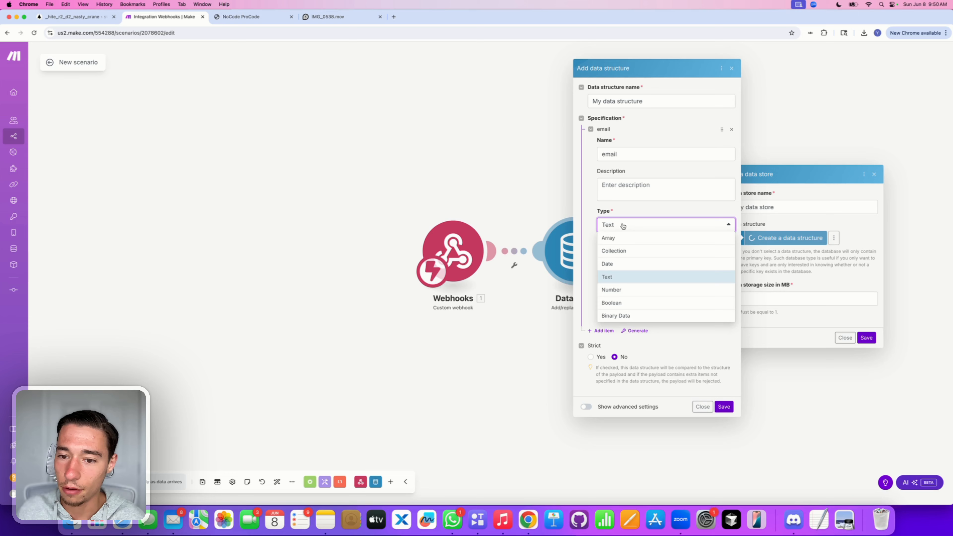
pyautogui.click(620, 276)
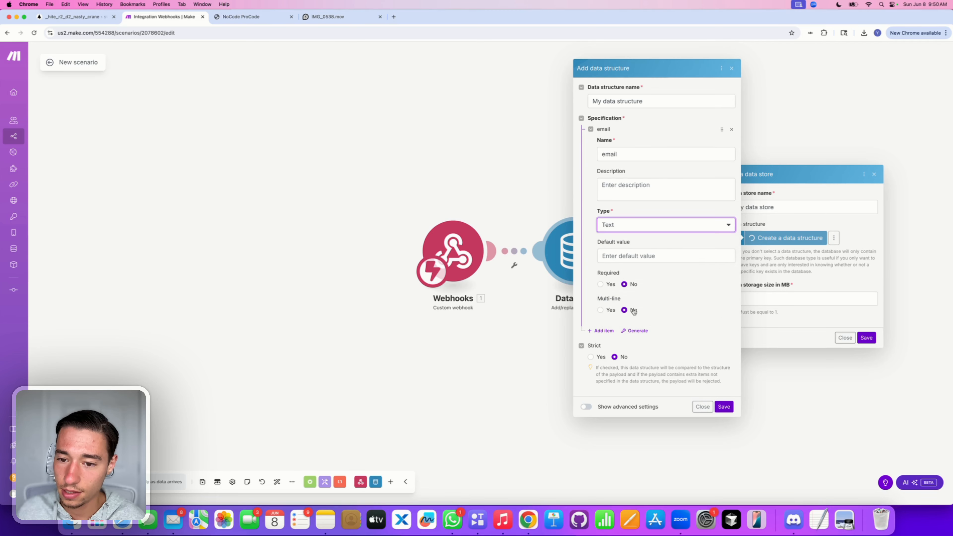
# Step: Add a 'name' field, move it above email, and save 'My data structure'
pyautogui.click(602, 330)
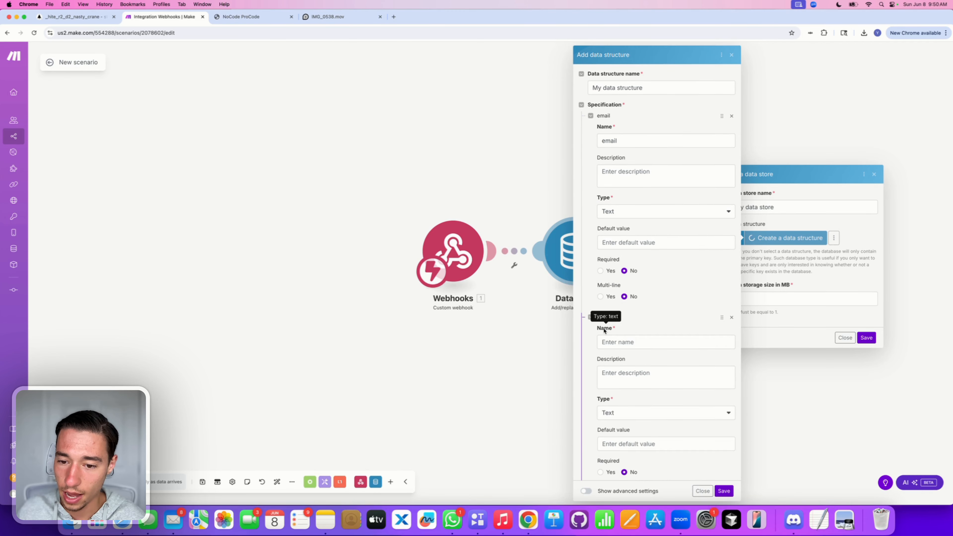
pyautogui.click(615, 342)
pyautogui.write('name')
pyautogui.scroll(-3, 661, 249)
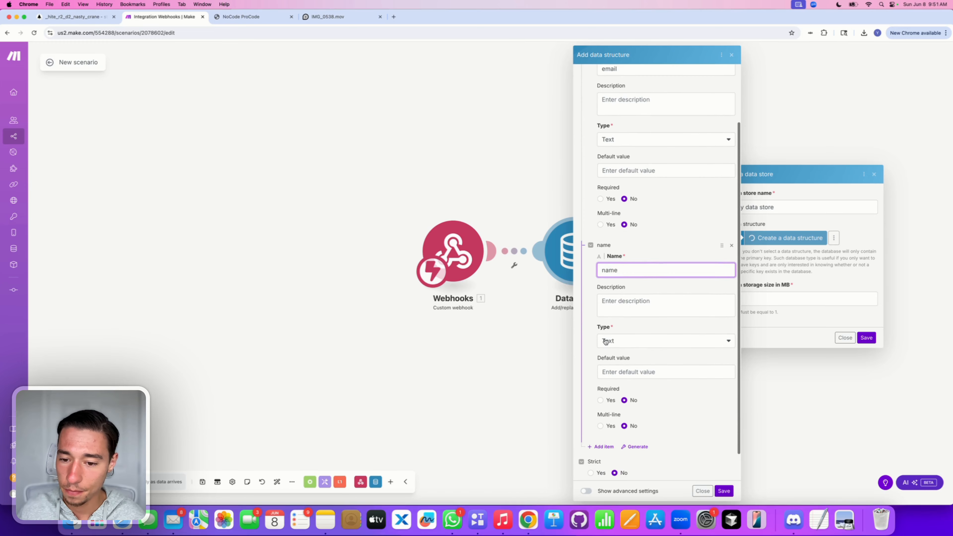
pyautogui.moveTo(722, 245); pyautogui.dragTo(717, 212)
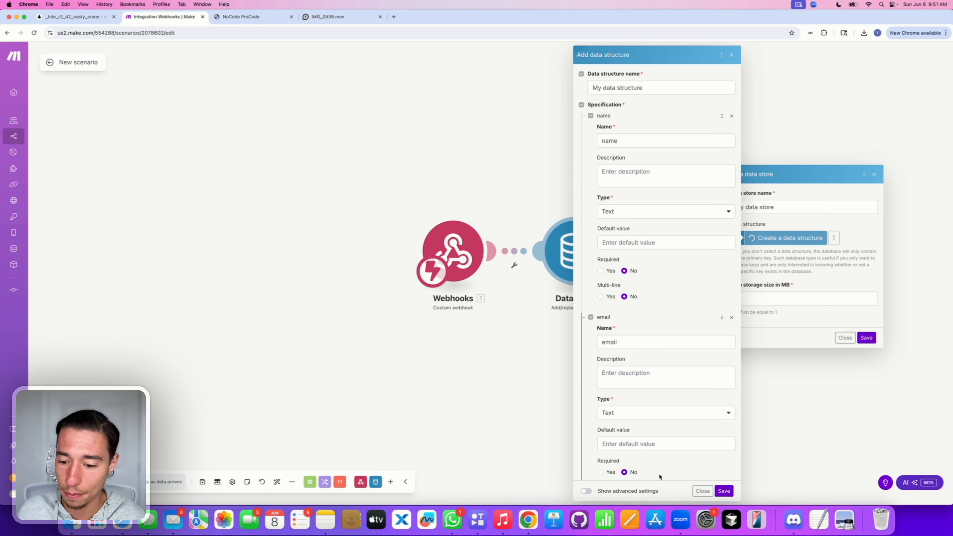
pyautogui.click(724, 491)
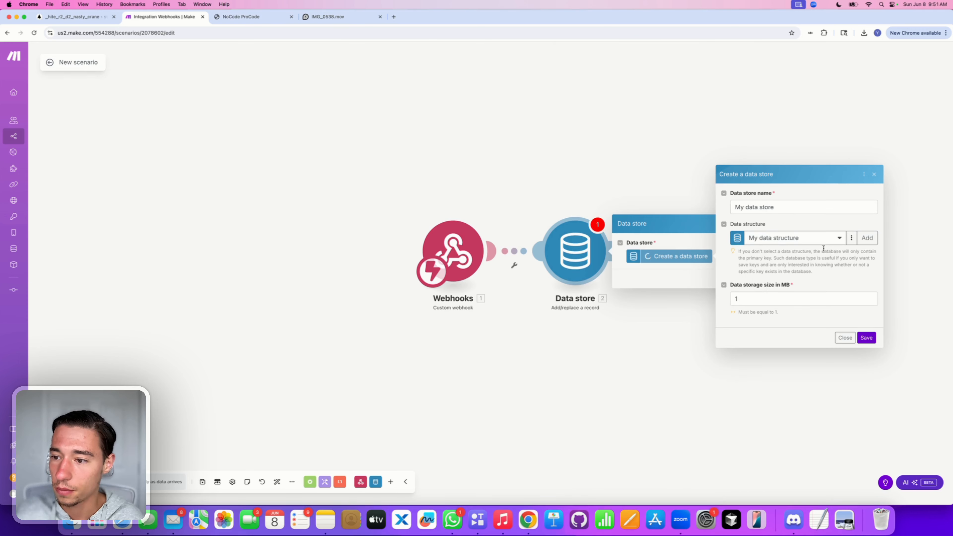
# Step: Save 'My data store' using My data structure and edit the record Key field
pyautogui.click(837, 239)
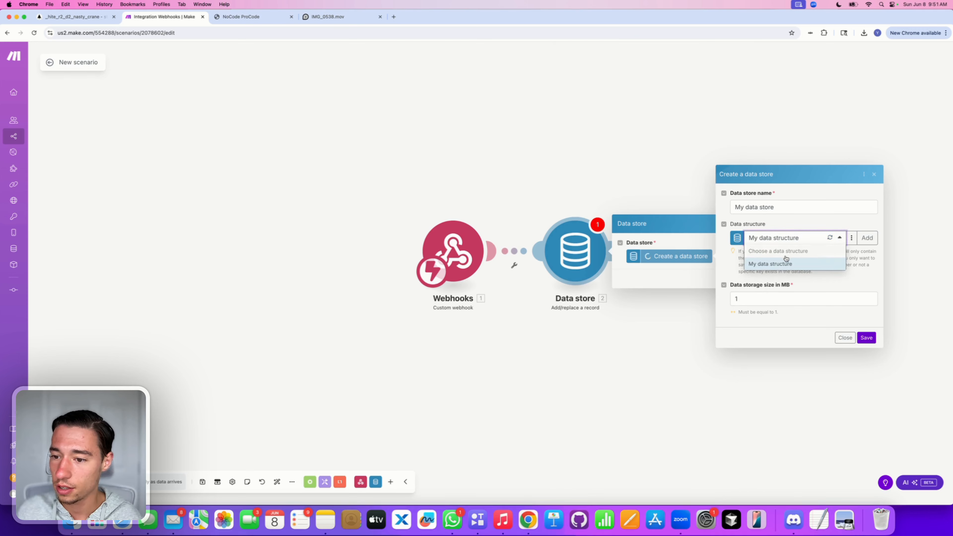
pyautogui.click(779, 263)
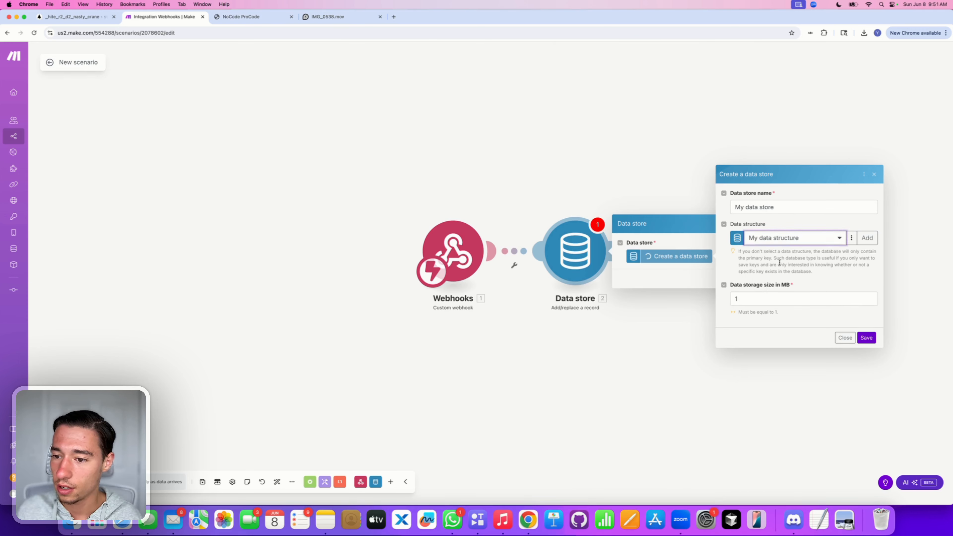
pyautogui.click(870, 339)
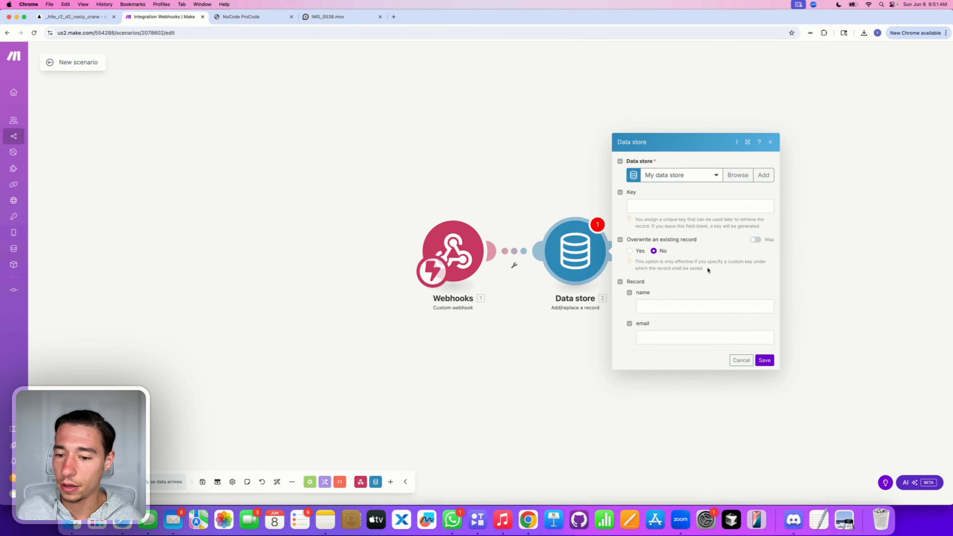
pyautogui.click(660, 207)
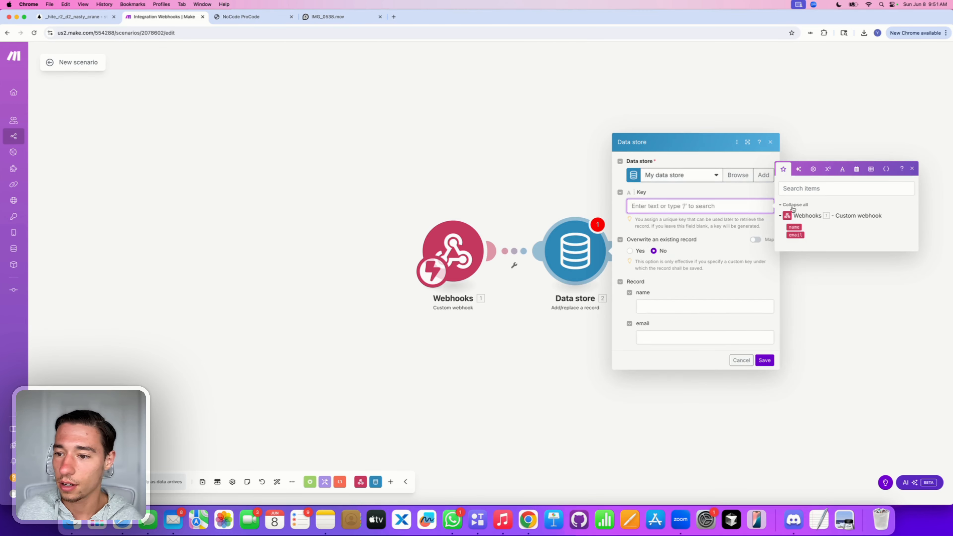
pyautogui.tripleClick(660, 227)
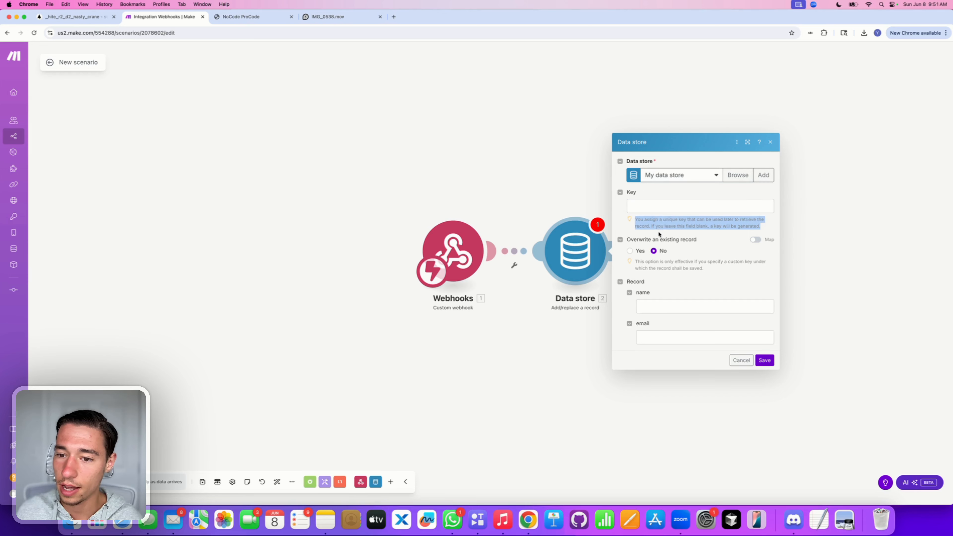
pyautogui.click(724, 237)
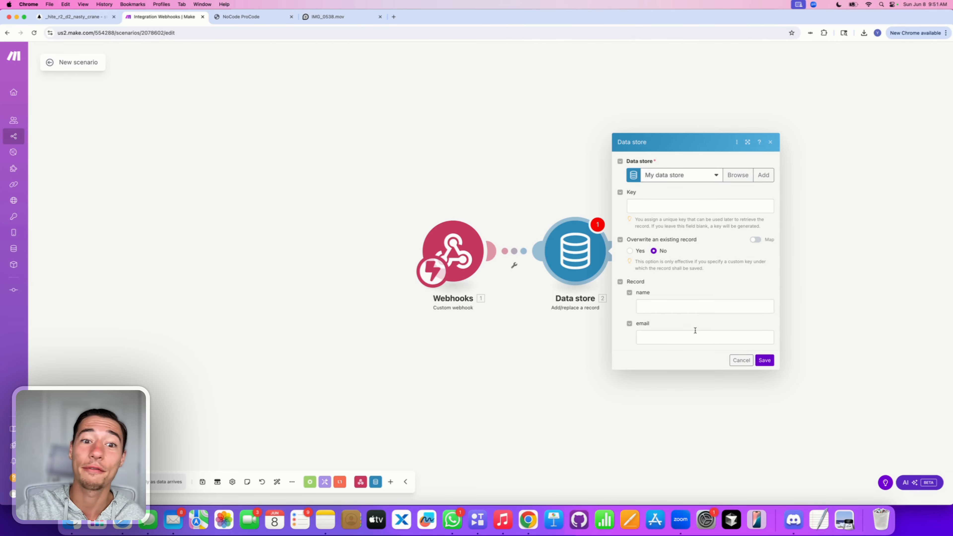
# Step: Map the webhook's 1.name and 1.email into the record fields and save the module
pyautogui.click(657, 305)
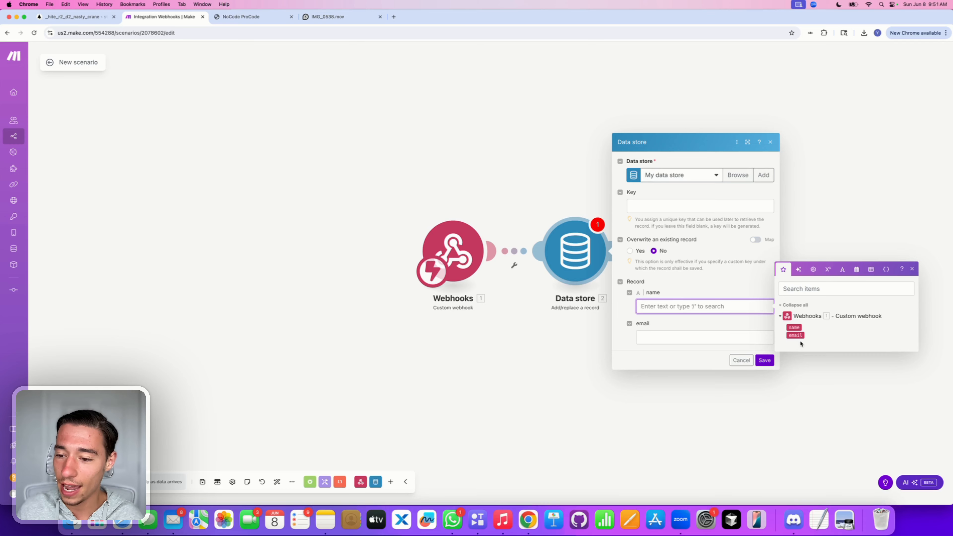
pyautogui.click(795, 327)
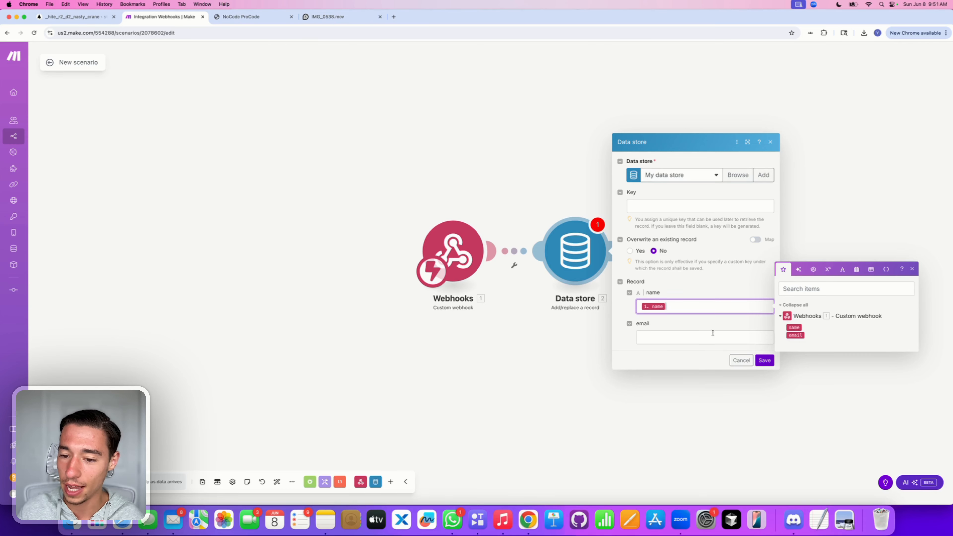
pyautogui.click(713, 334)
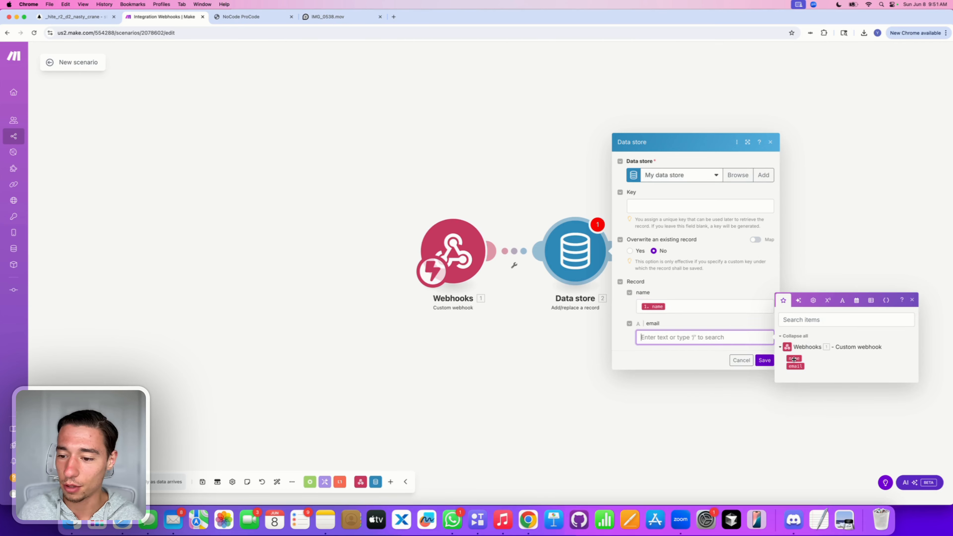
pyautogui.click(796, 366)
pyautogui.click(754, 326)
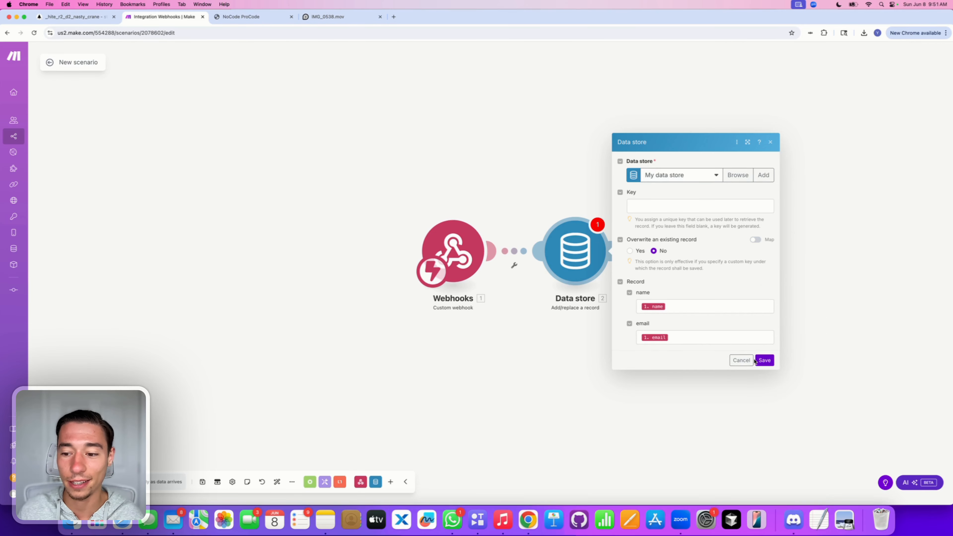
pyautogui.click(765, 361)
pyautogui.click(638, 256)
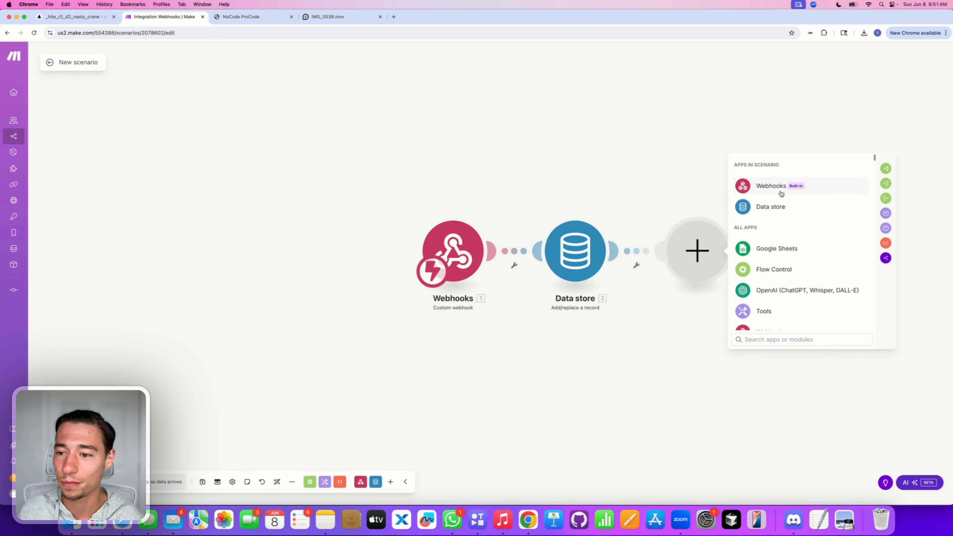
# Step: Add a Webhook response with status 200 and body 2.Key, then save the scenario
pyautogui.click(769, 186)
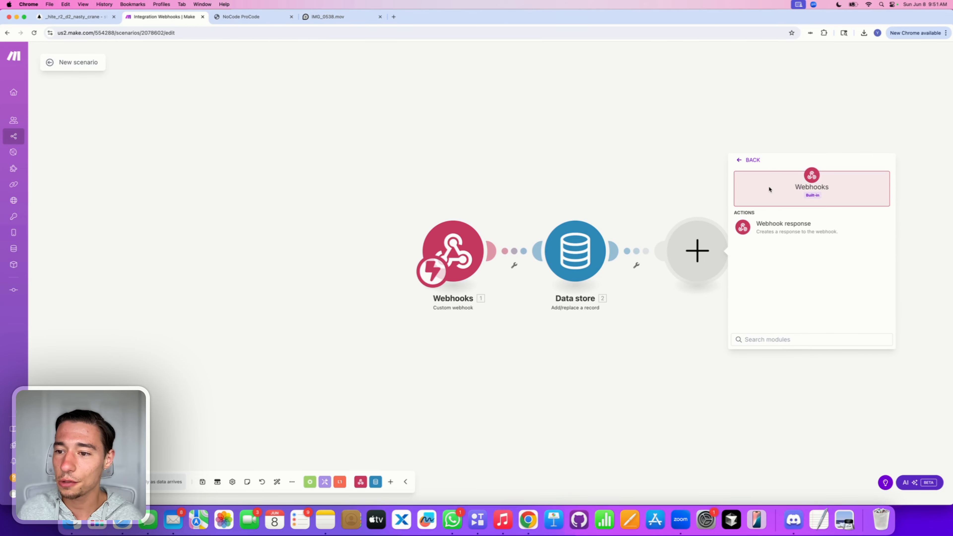
pyautogui.click(777, 229)
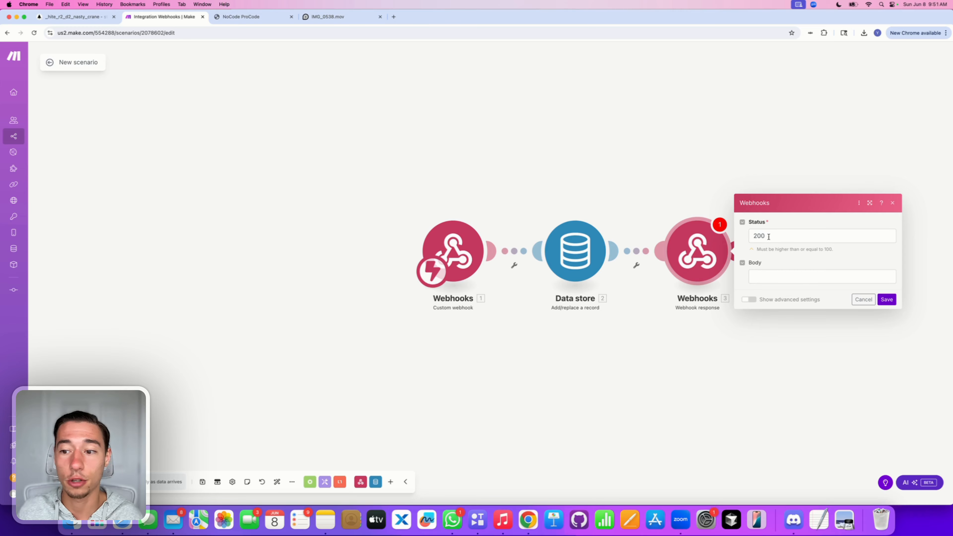
pyautogui.click(773, 276)
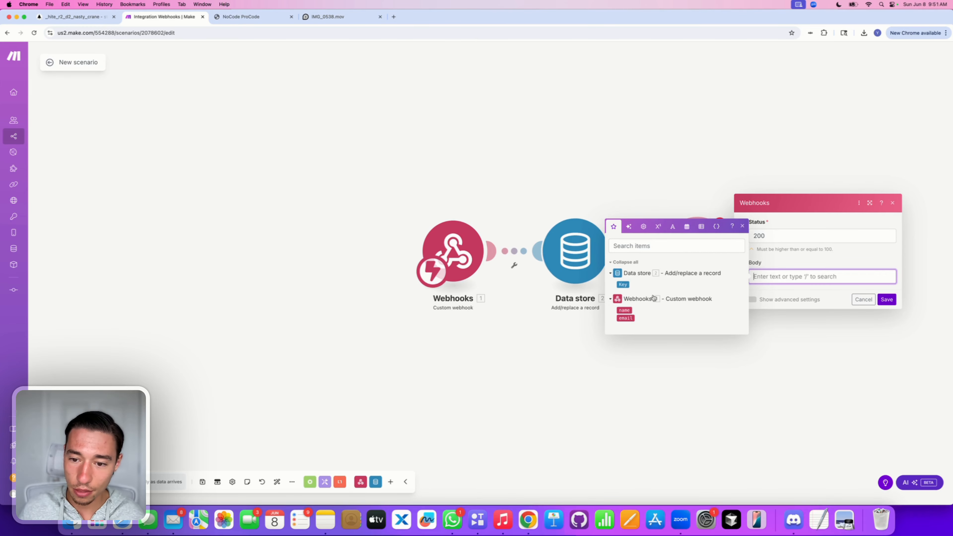
pyautogui.click(701, 280)
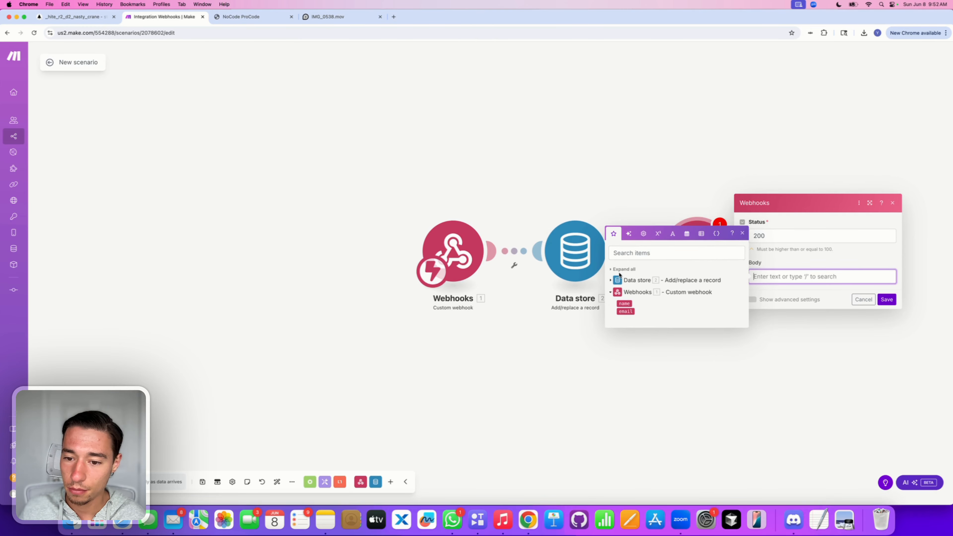
pyautogui.click(625, 280)
pyautogui.click(623, 284)
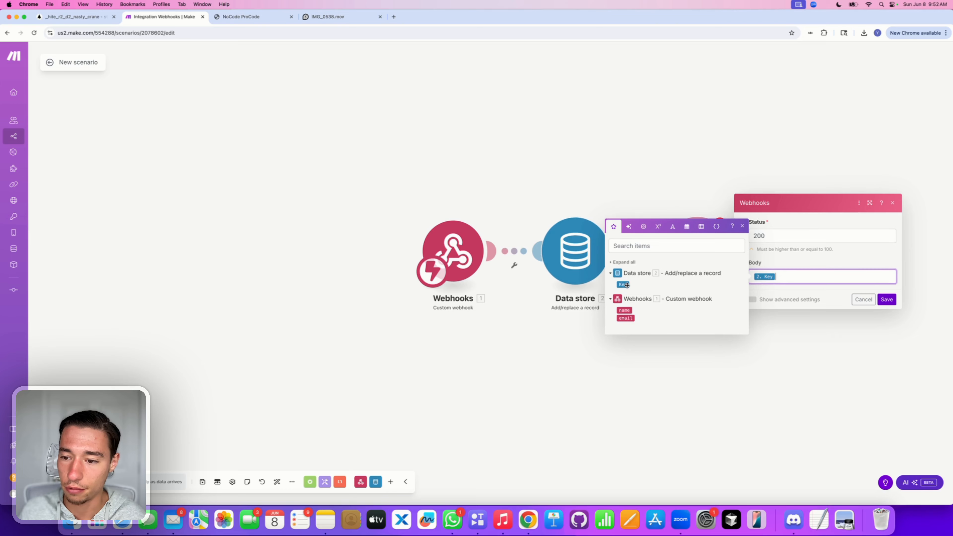
pyautogui.click(787, 261)
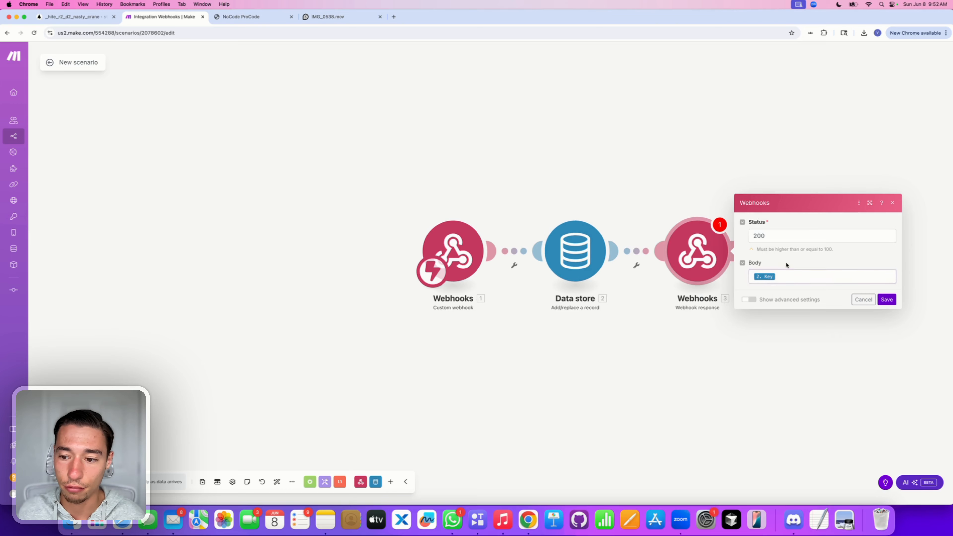
pyautogui.click(887, 300)
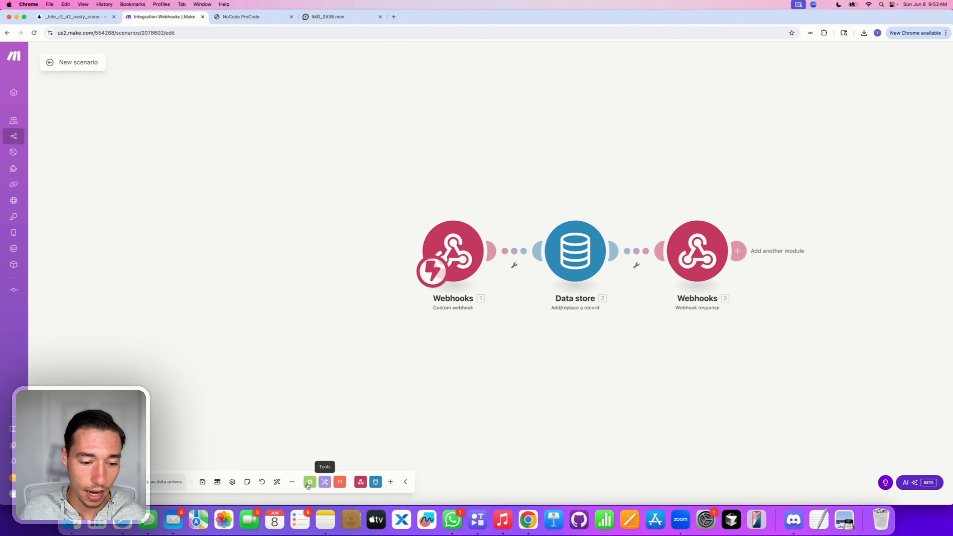
pyautogui.click(202, 483)
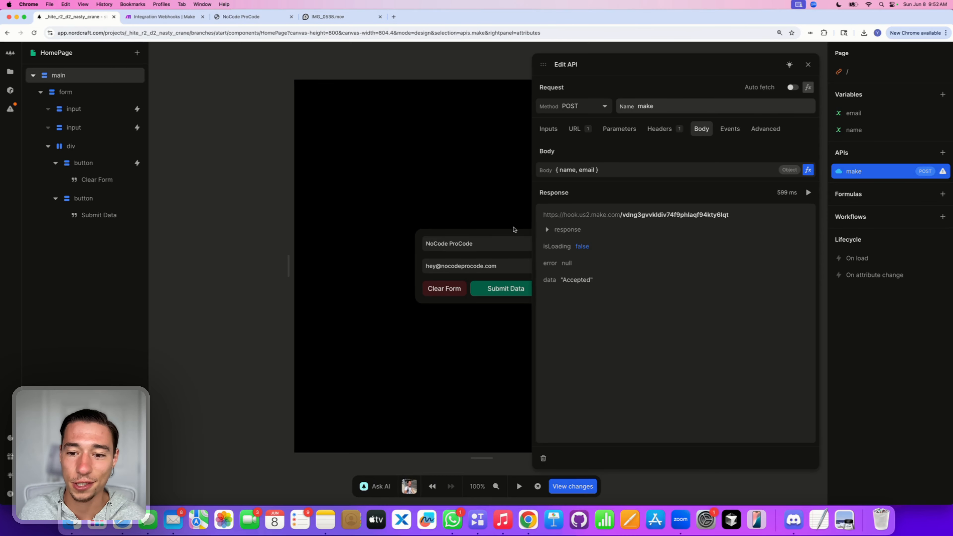
# Step: Re-test the make API and inspect its response: status 200, data 'Accepted', headers and timings
pyautogui.click(809, 192)
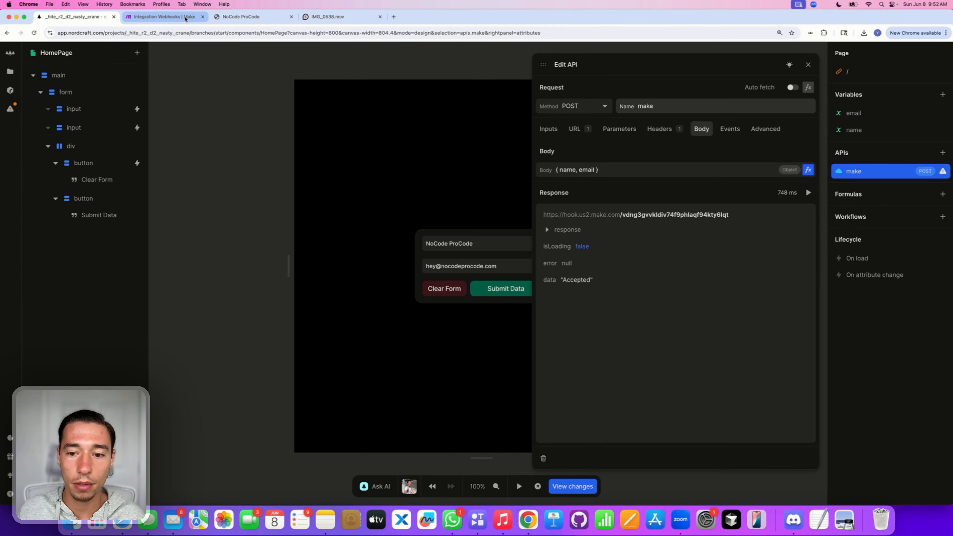
pyautogui.click(547, 229)
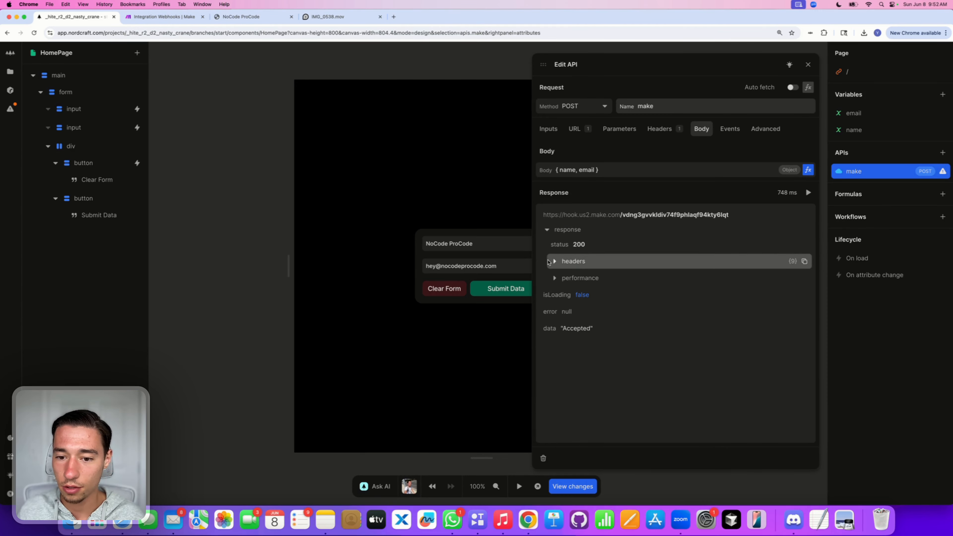
pyautogui.click(549, 261)
pyautogui.click(550, 262)
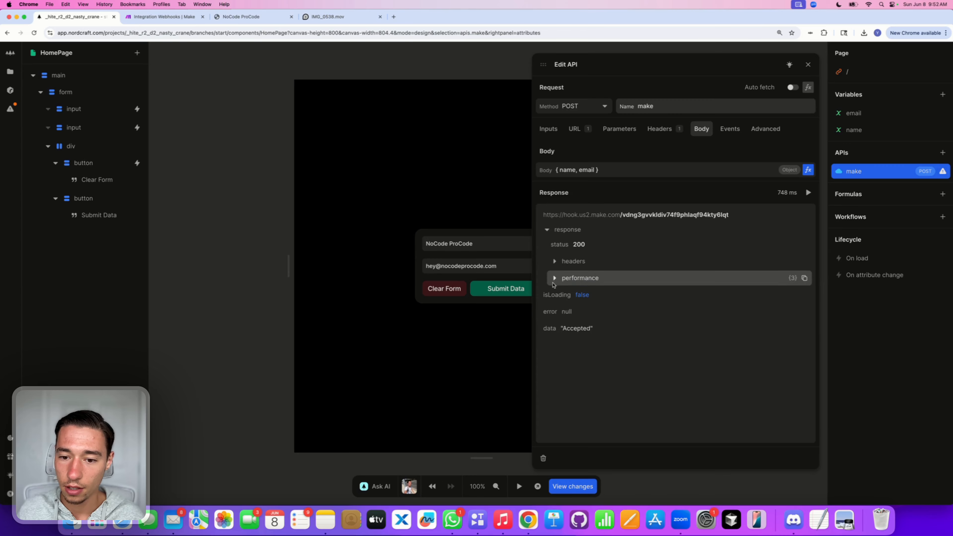
pyautogui.click(554, 279)
pyautogui.click(554, 278)
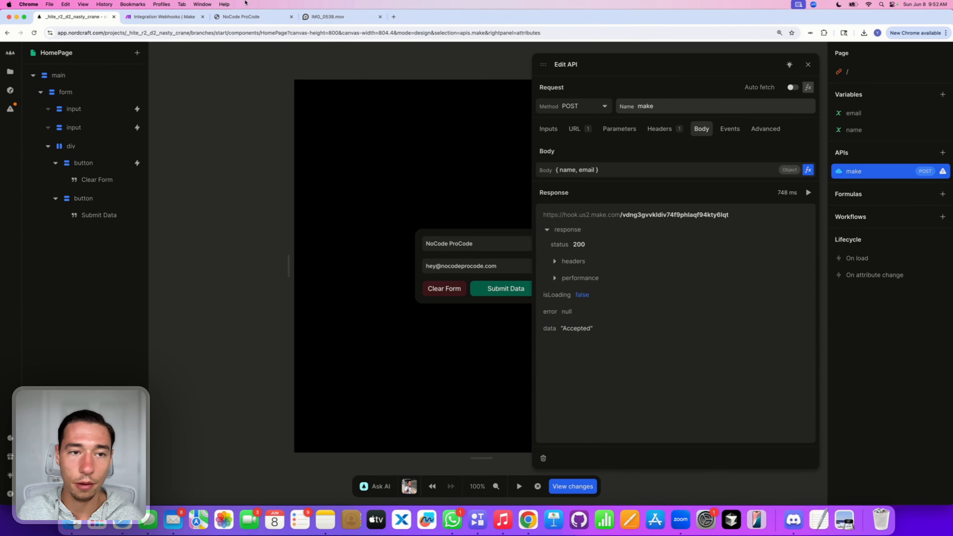
# Step: In Make, copy the Webhooks 1 custom webhook address to the clipboard
pyautogui.click(167, 20)
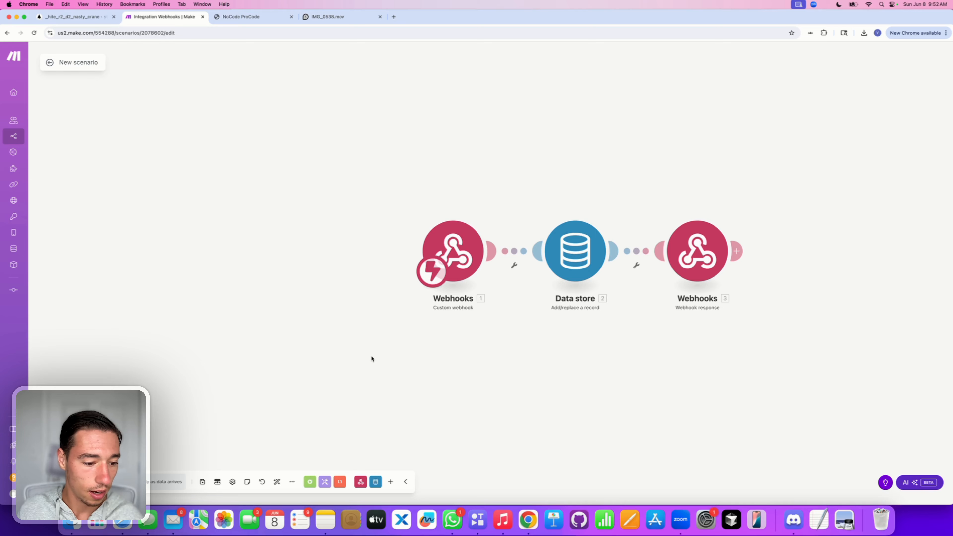
pyautogui.click(419, 252)
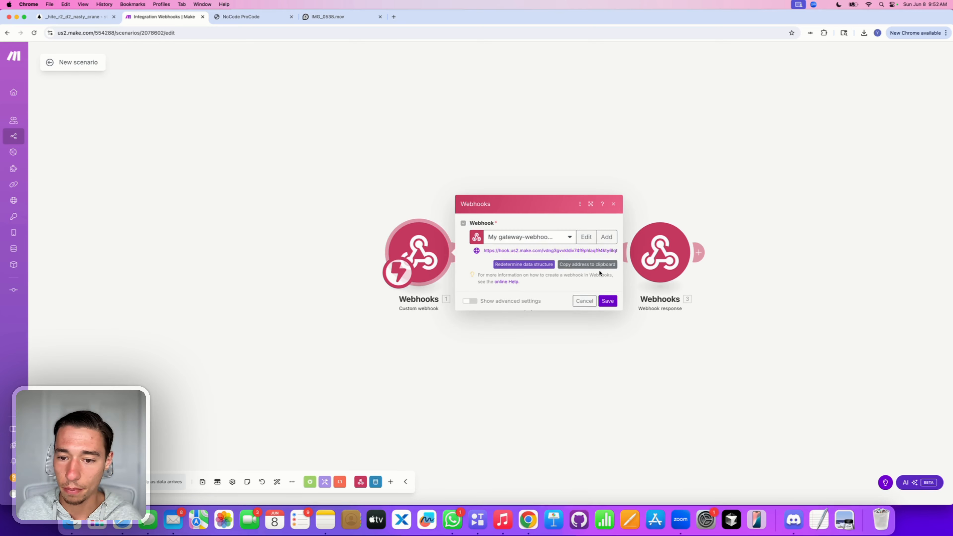
pyautogui.click(595, 264)
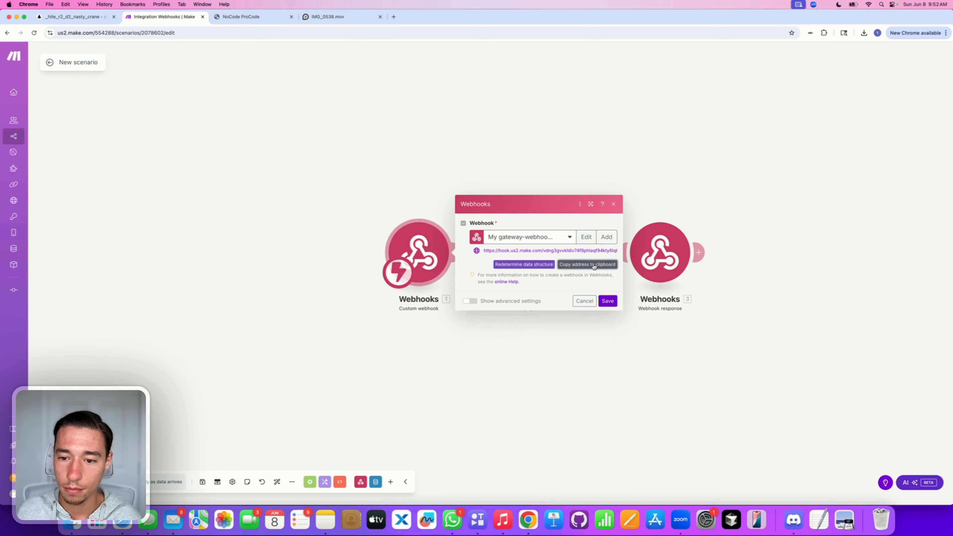
# Step: Paste the webhook address into the make API's URL, then undo the replacement
pyautogui.click(75, 16)
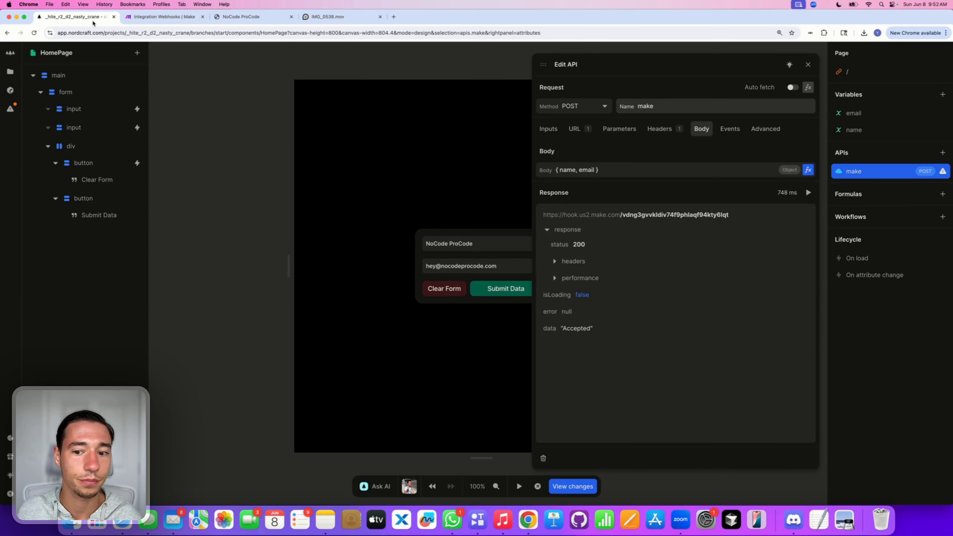
pyautogui.click(548, 129)
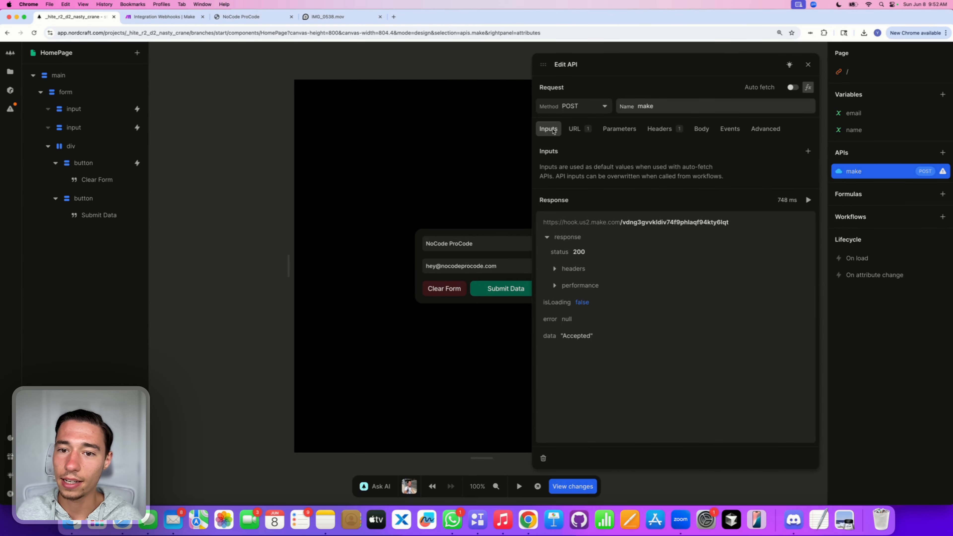
pyautogui.click(575, 129)
pyautogui.tripleClick(644, 152)
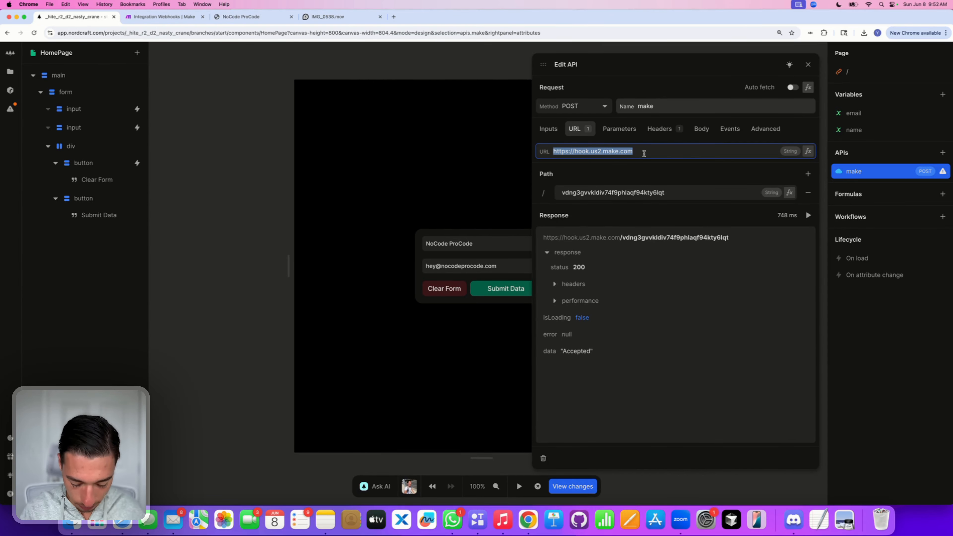
pyautogui.press('super+z')
pyautogui.doubleClick(663, 173)
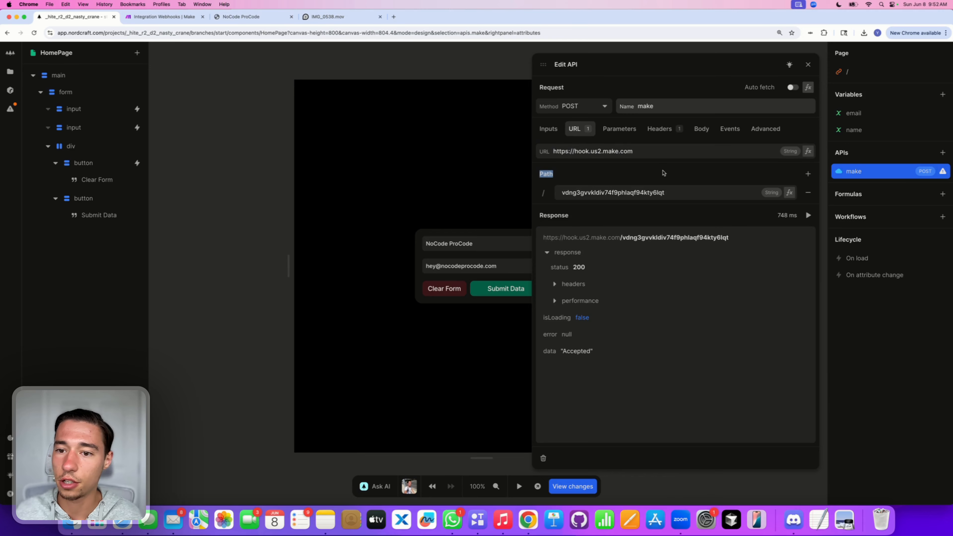
# Step: Set the Make scenario's schedule to run Immediately as data arrives
pyautogui.click(189, 20)
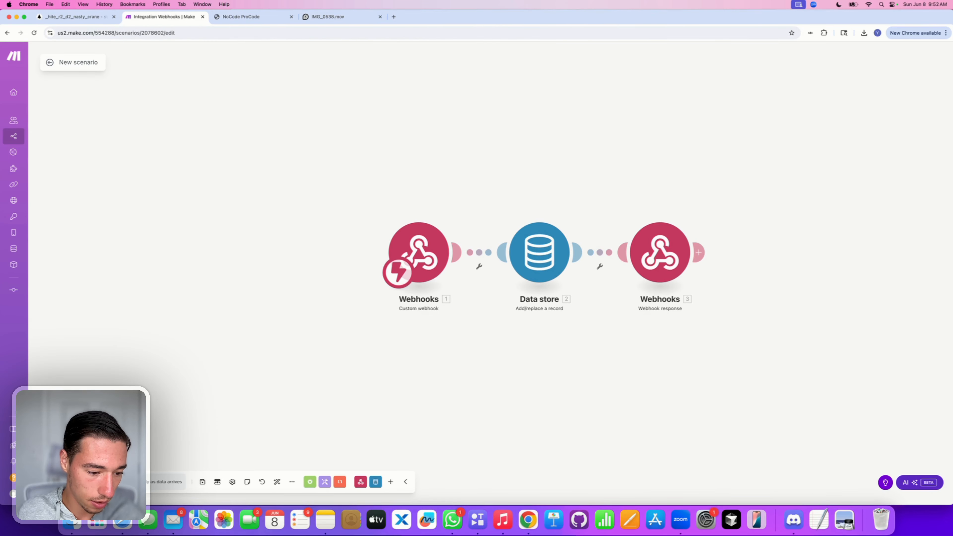
pyautogui.click(112, 482)
pyautogui.click(577, 303)
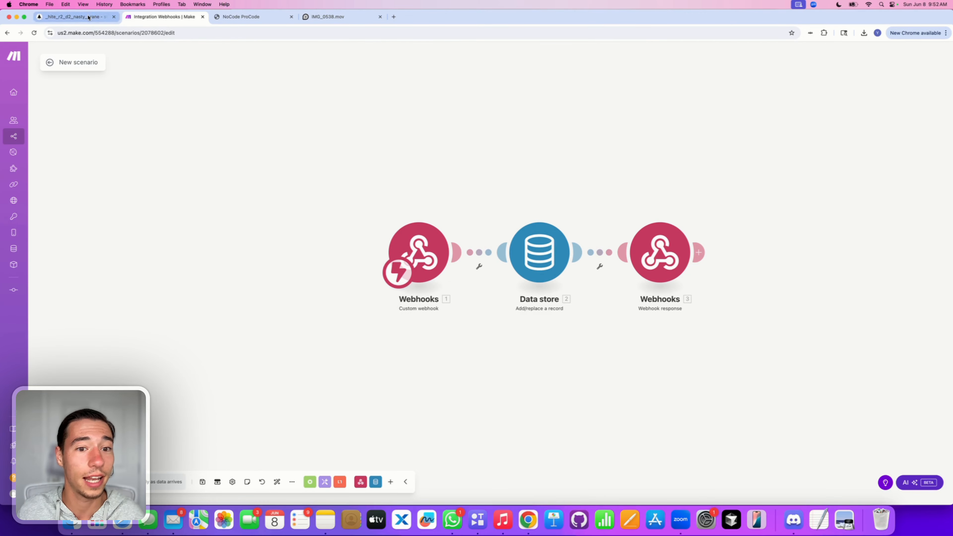
# Step: Re-send the make API request, then open Make's Webhook response settings
pyautogui.click(77, 16)
pyautogui.click(809, 215)
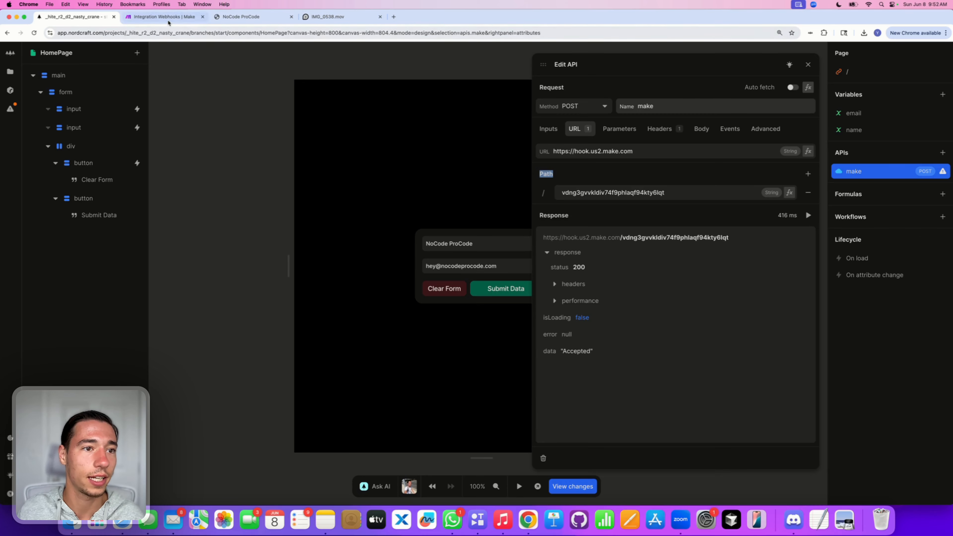
pyautogui.click(162, 17)
pyautogui.click(657, 252)
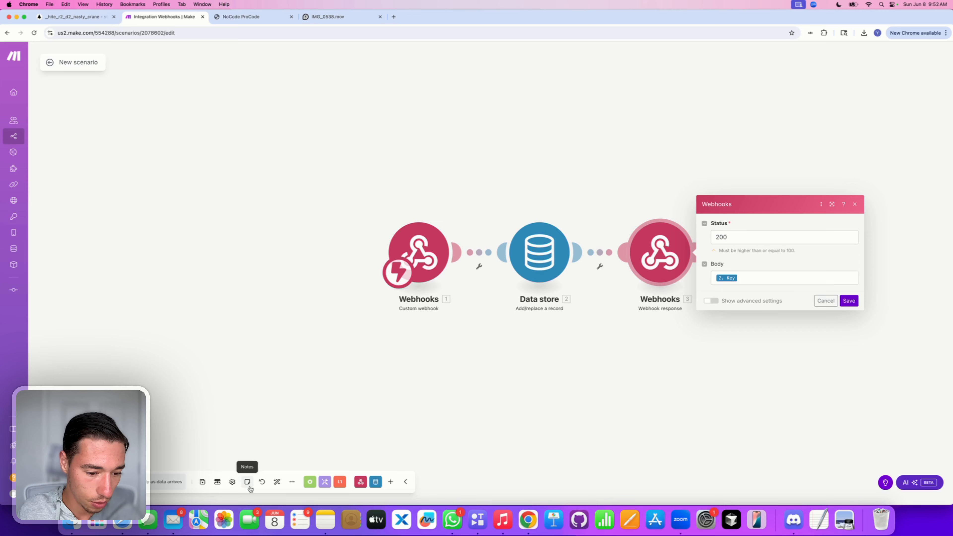
# Step: Run the Make scenario once on the queued data and read the Webhook response warning
pyautogui.click(292, 482)
pyautogui.click(345, 426)
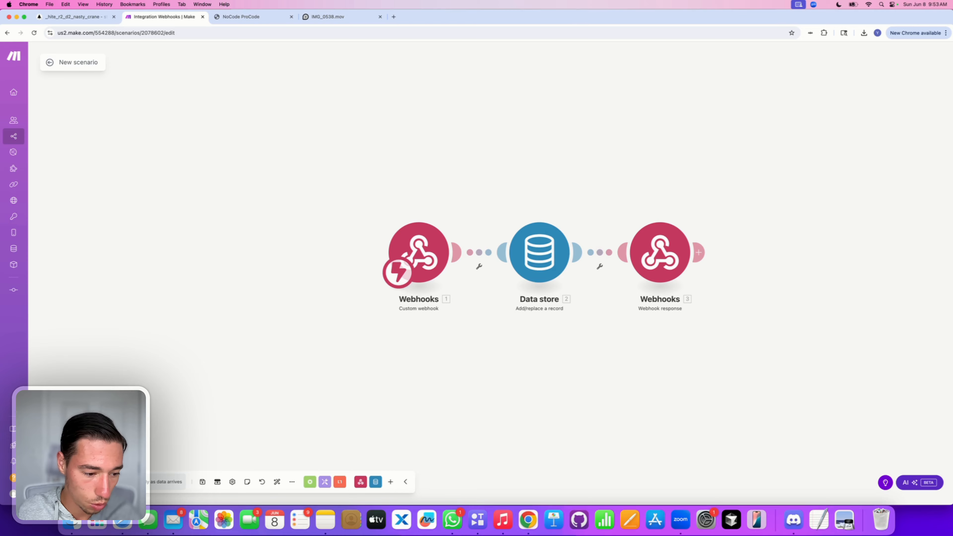
pyautogui.click(67, 482)
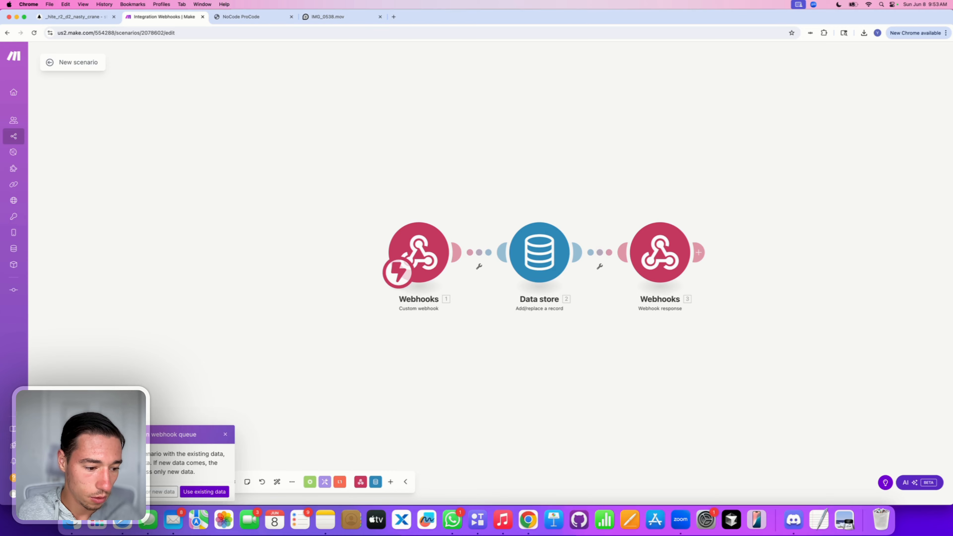
pyautogui.click(211, 495)
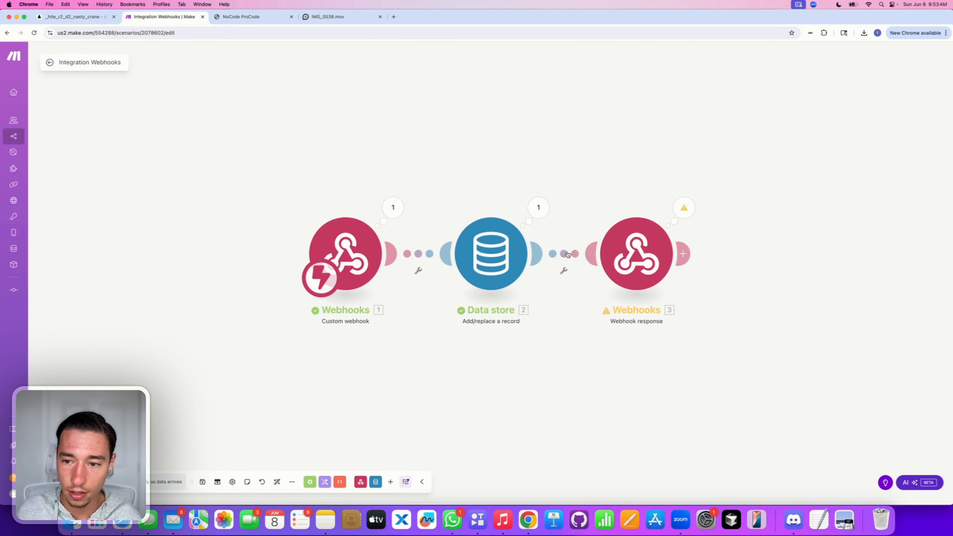
pyautogui.click(688, 213)
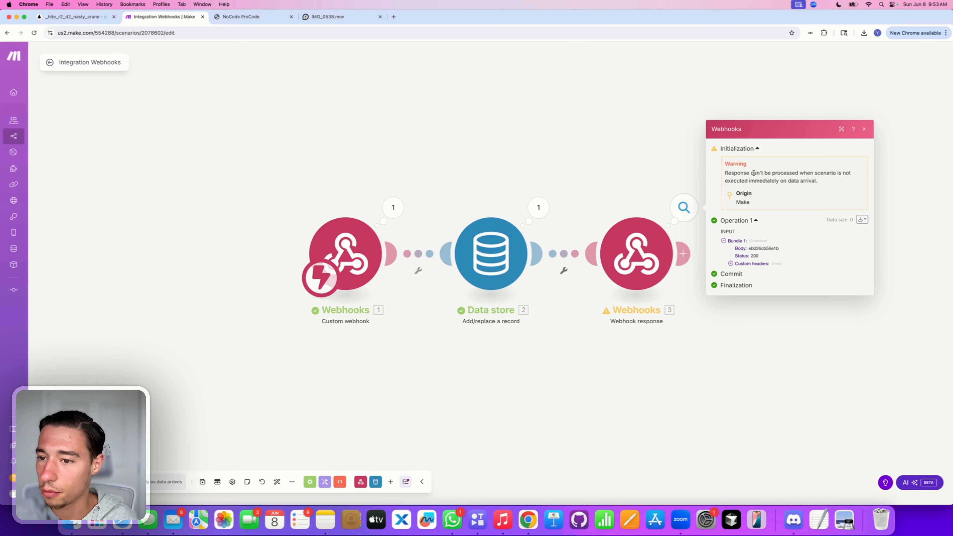
pyautogui.doubleClick(761, 179)
pyautogui.tripleClick(784, 181)
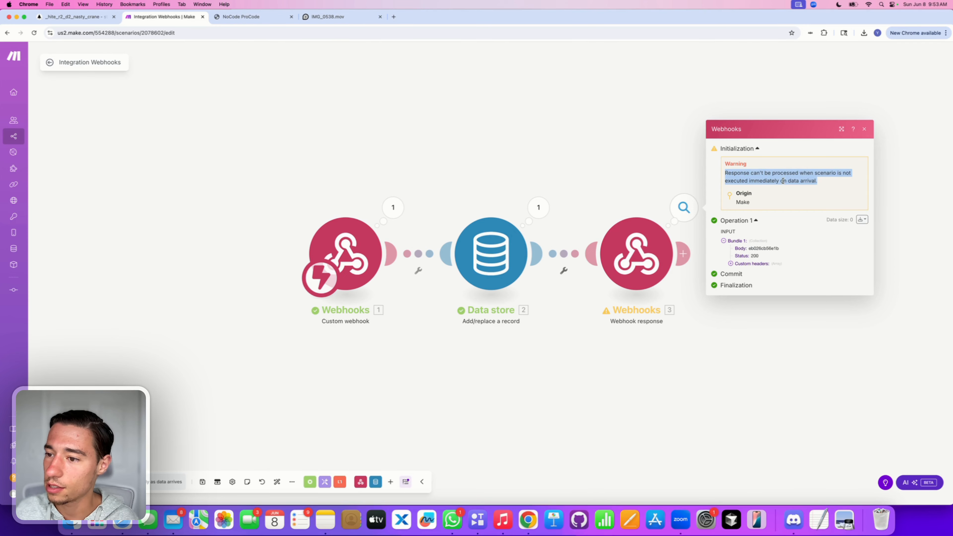
pyautogui.click(786, 187)
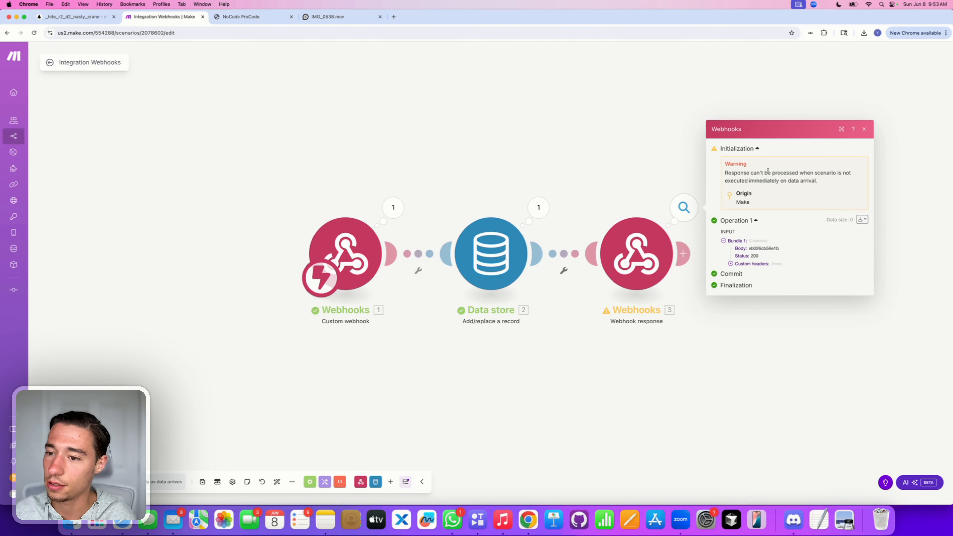
pyautogui.tripleClick(775, 180)
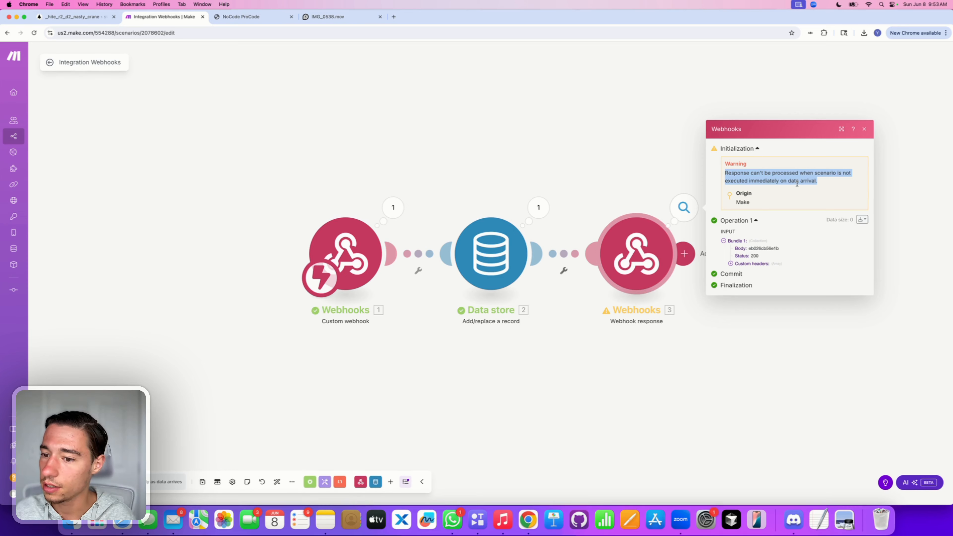
pyautogui.click(641, 312)
# Step: Remove the '2. Key' mapping from the Webhook response Body and save it
pyautogui.click(631, 278)
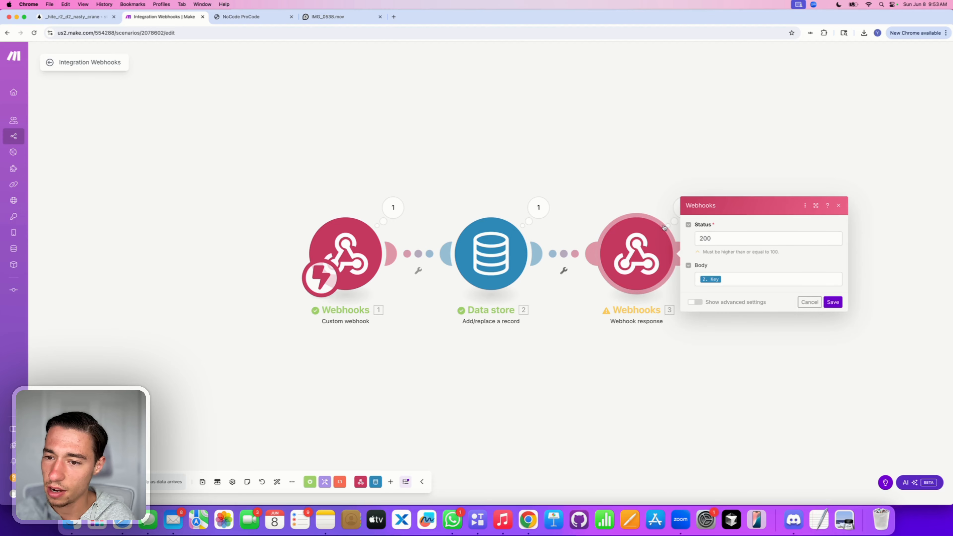
pyautogui.click(684, 208)
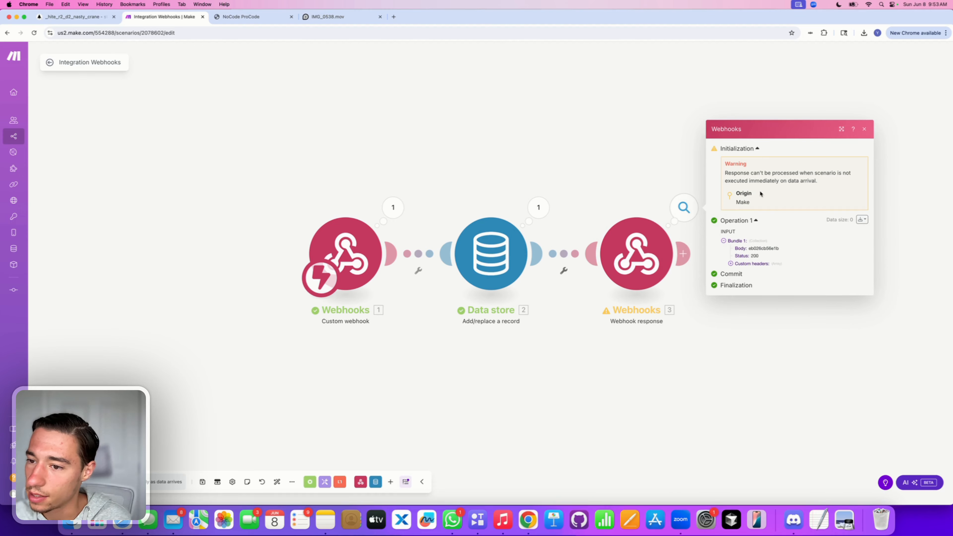
pyautogui.click(637, 255)
pyautogui.click(723, 279)
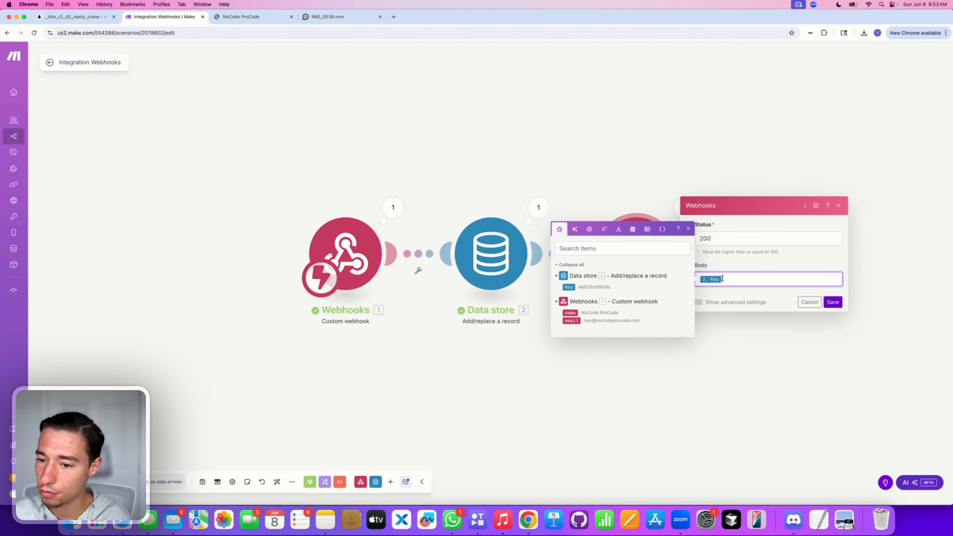
pyautogui.press('BackSpace')
pyautogui.click(746, 258)
pyautogui.click(731, 277)
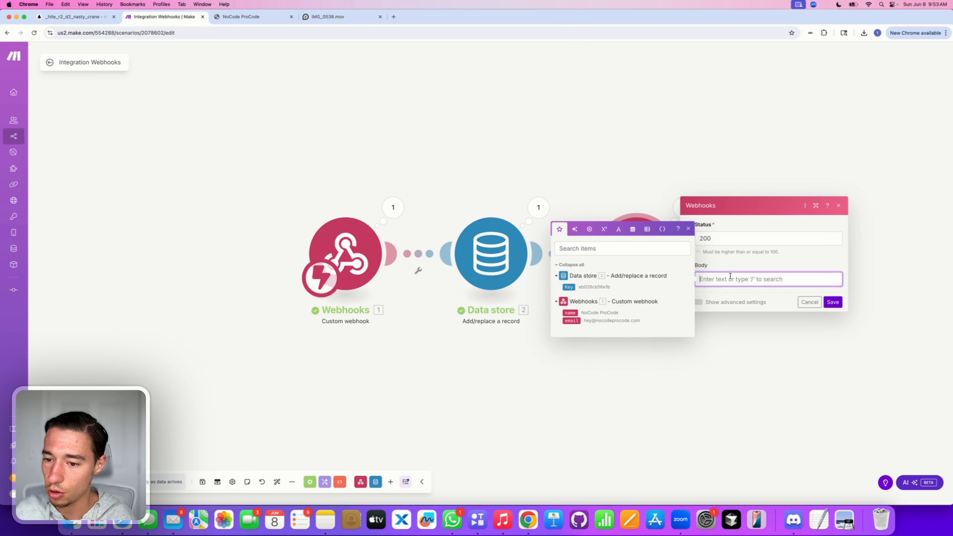
pyautogui.click(833, 302)
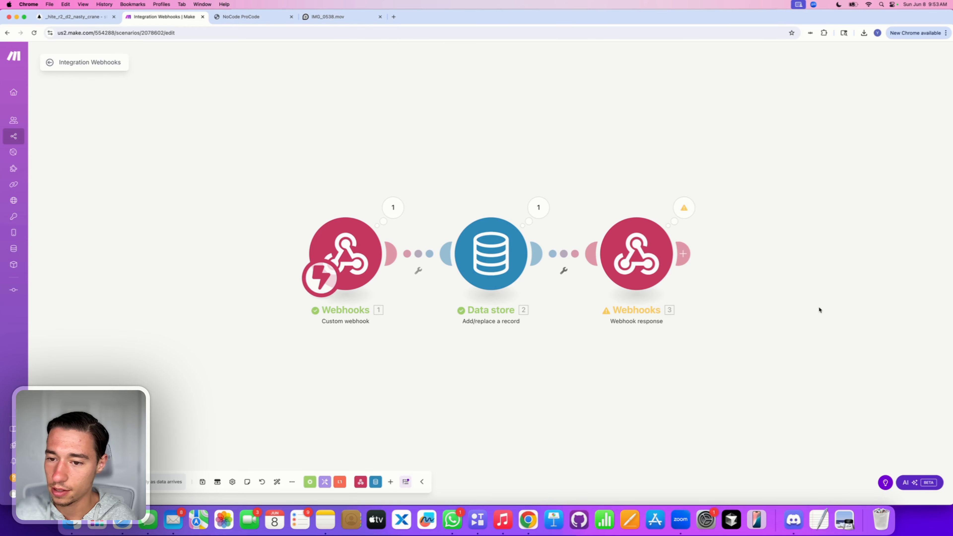
# Step: Save the scenario schedule with 'Immediately' kept
pyautogui.click(115, 482)
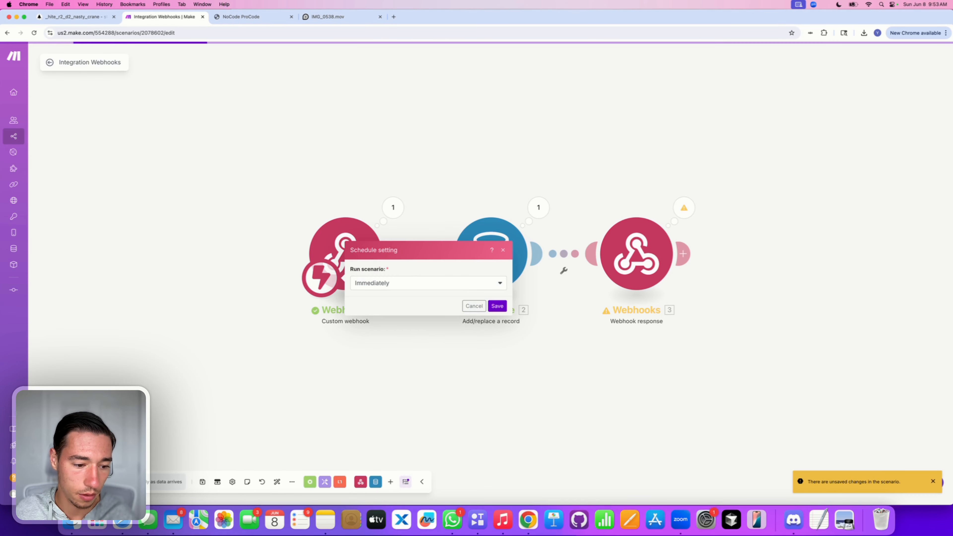
pyautogui.click(498, 307)
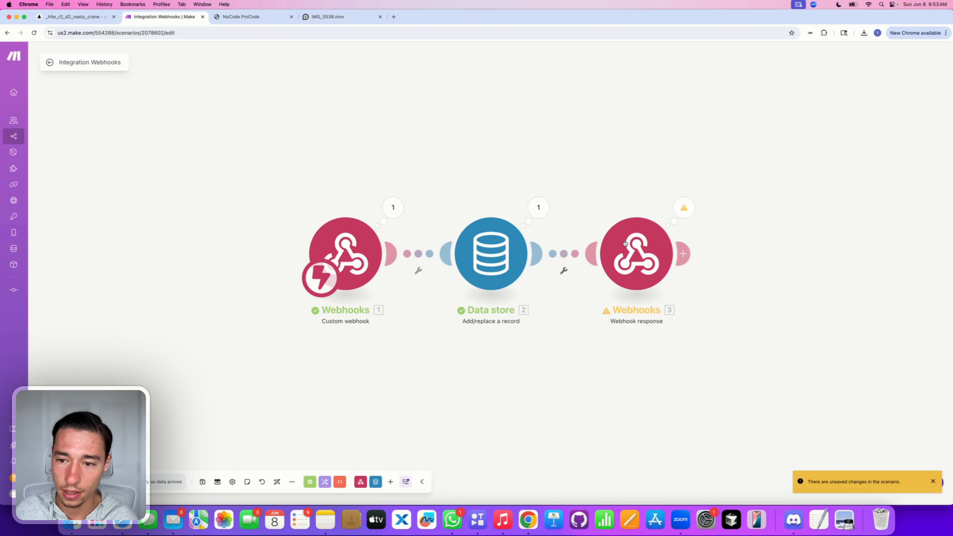
pyautogui.click(684, 209)
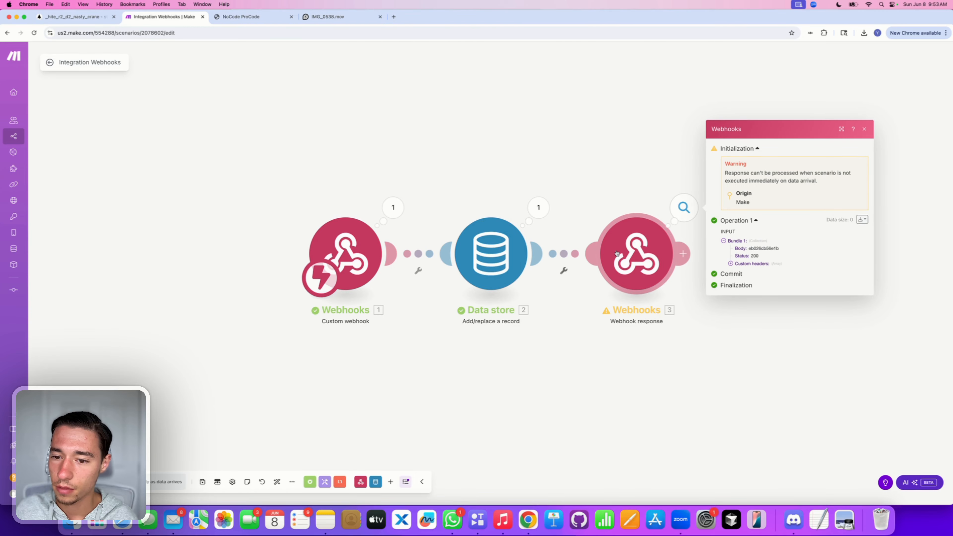
# Step: Search for a 'response' module after Webhooks 3, then close the picker without adding one
pyautogui.click(684, 254)
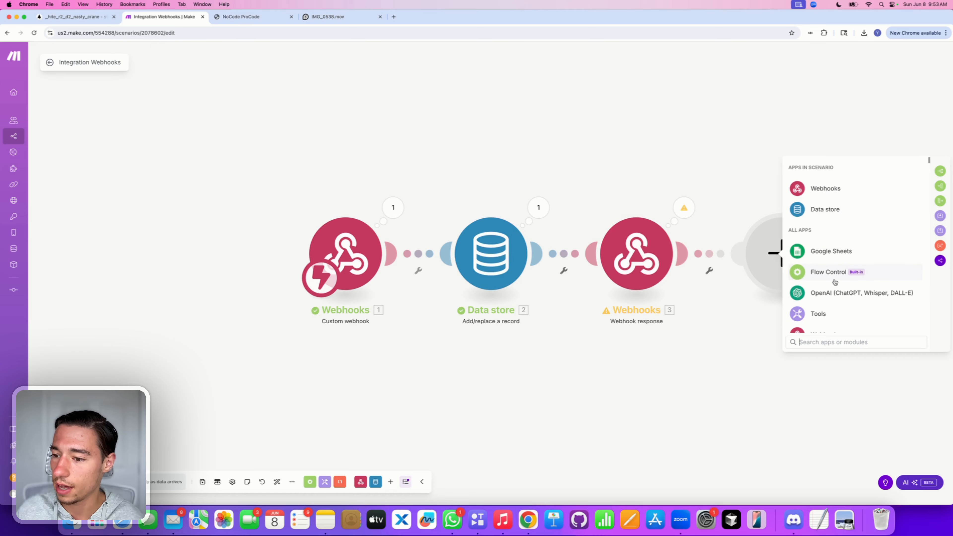
pyautogui.scroll(-1, 834, 282)
pyautogui.write('res')
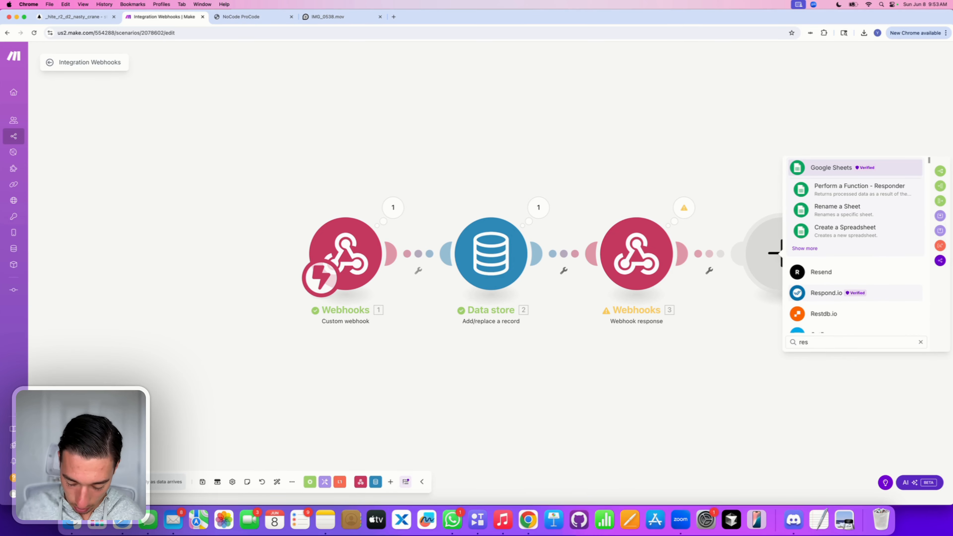
pyautogui.write('ponse')
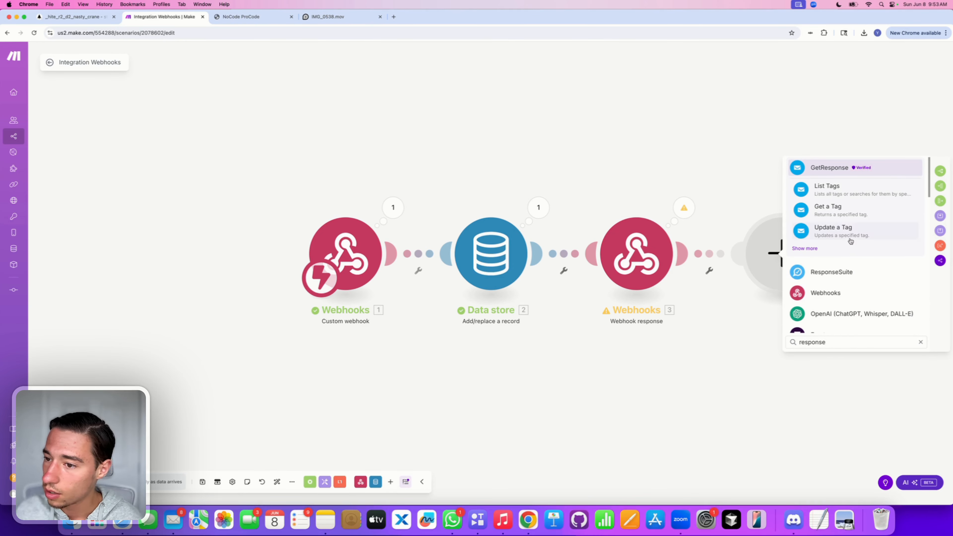
pyautogui.scroll(-4, 841, 291)
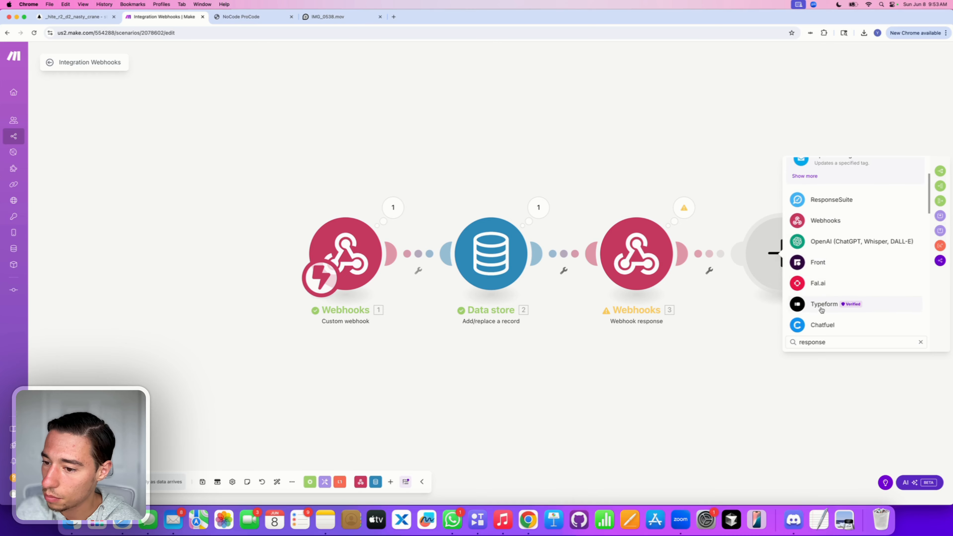
pyautogui.scroll(-10, 822, 310)
pyautogui.click(724, 335)
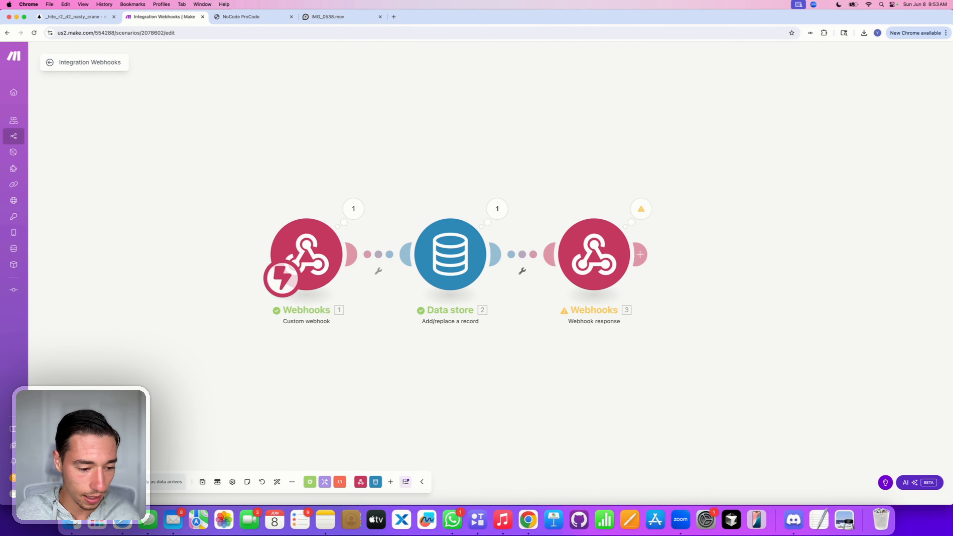
# Step: Save the scenario, switch it ON, process old webhook data, and open the 12:54:06 PM run log
pyautogui.click(49, 62)
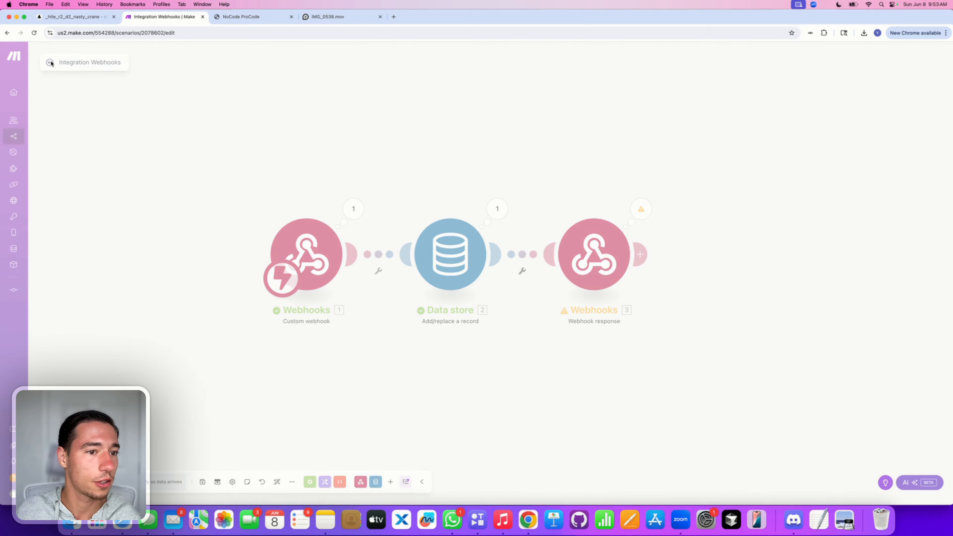
pyautogui.click(531, 110)
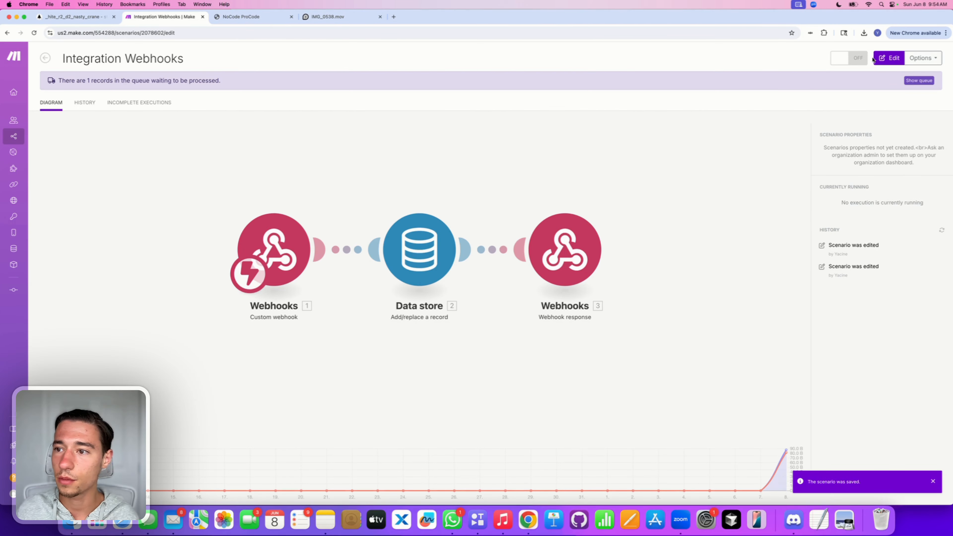
pyautogui.click(840, 57)
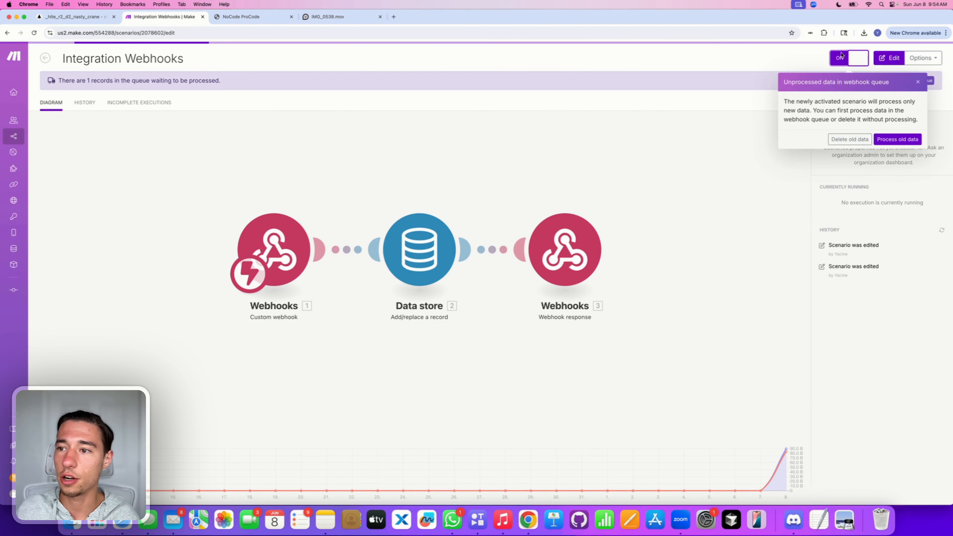
pyautogui.click(898, 139)
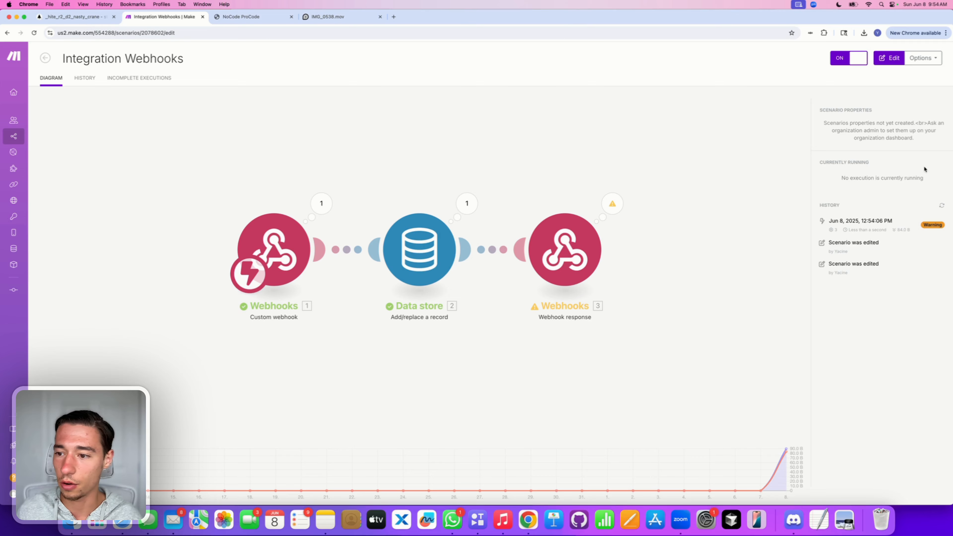
pyautogui.click(908, 225)
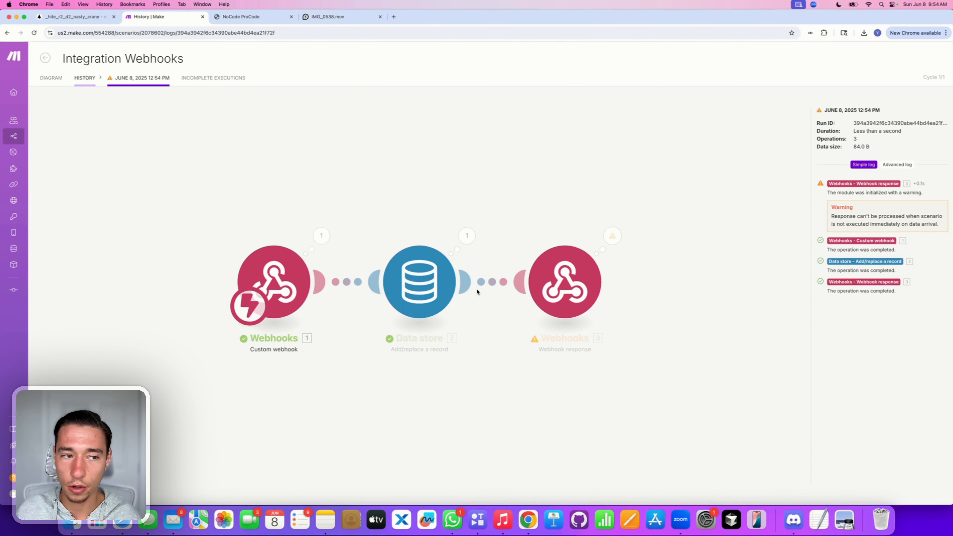
# Step: Inspect the Webhook response operation's warning message in the run log
pyautogui.click(612, 235)
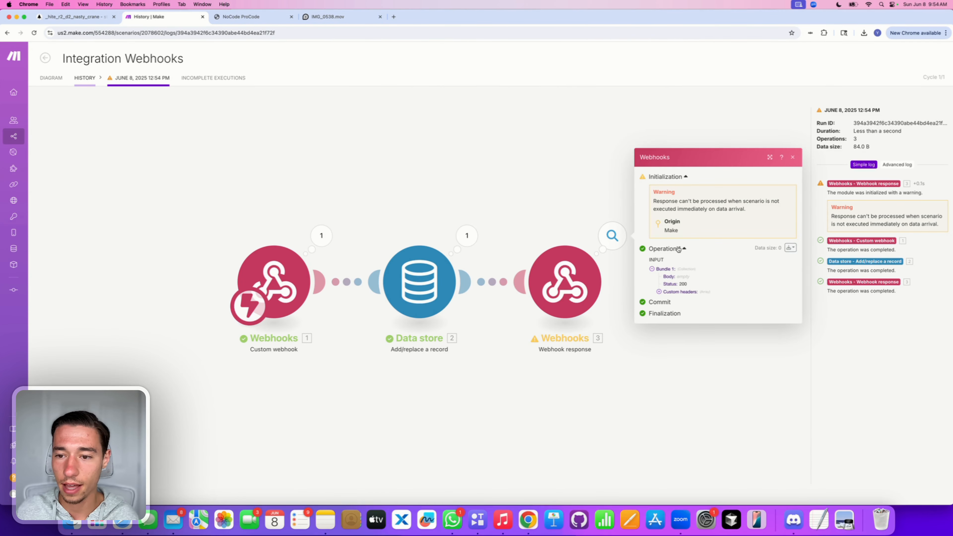
pyautogui.tripleClick(682, 206)
pyautogui.click(712, 203)
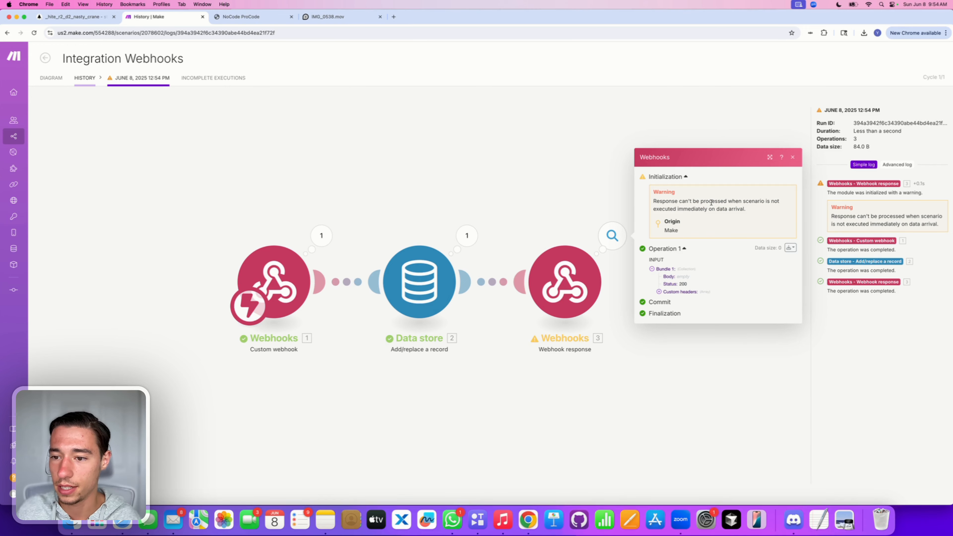
# Step: Resend the API request from Nordcraft and return to Make's History showing the 12:54:19 PM Success run
pyautogui.click(48, 18)
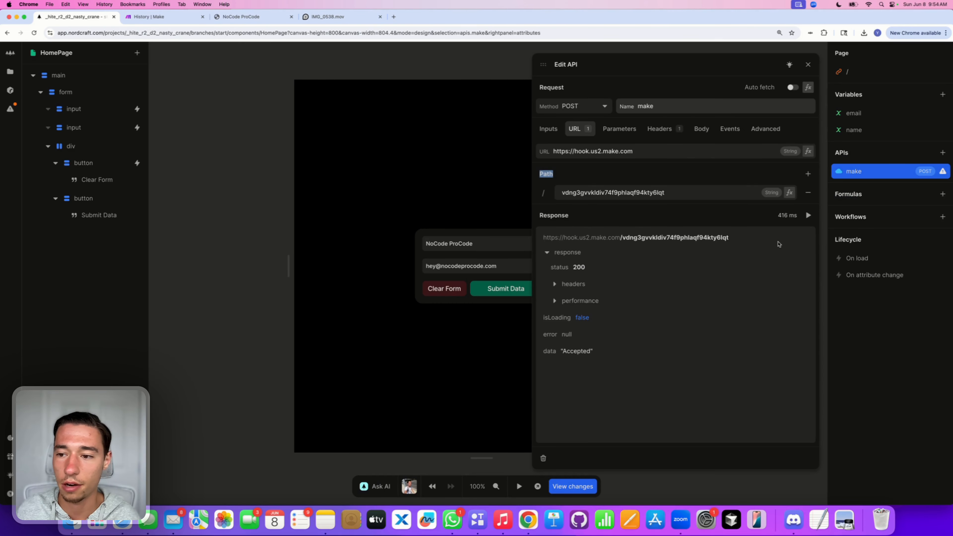
pyautogui.click(811, 219)
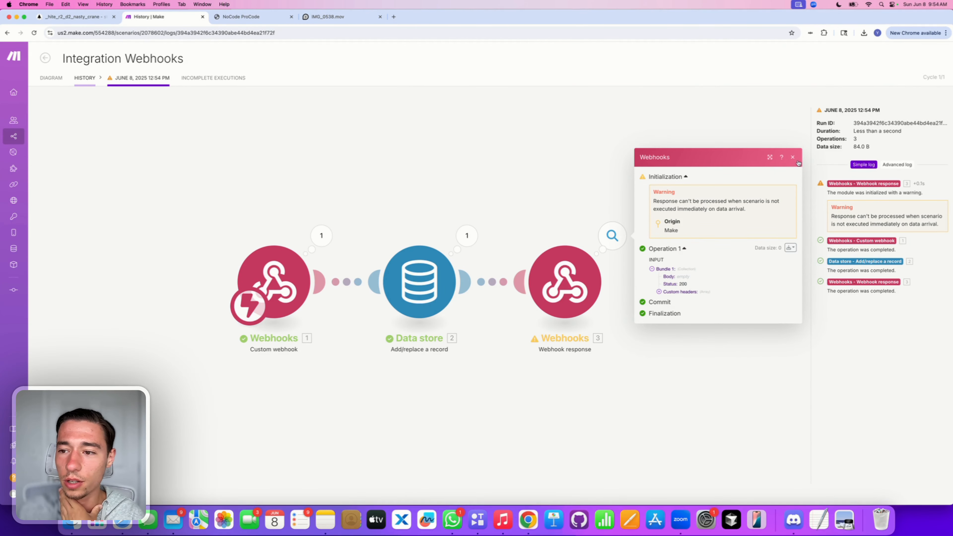
pyautogui.click(792, 158)
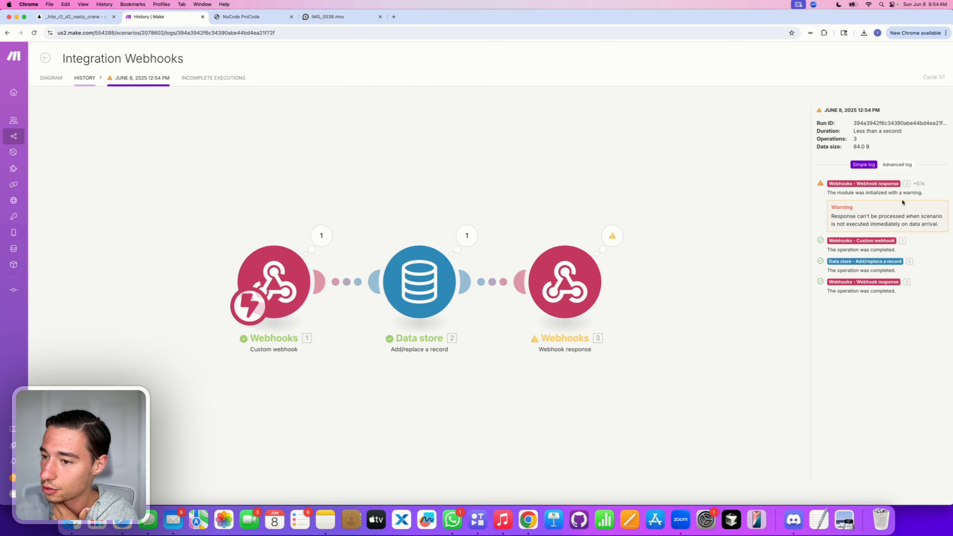
pyautogui.tripleClick(879, 224)
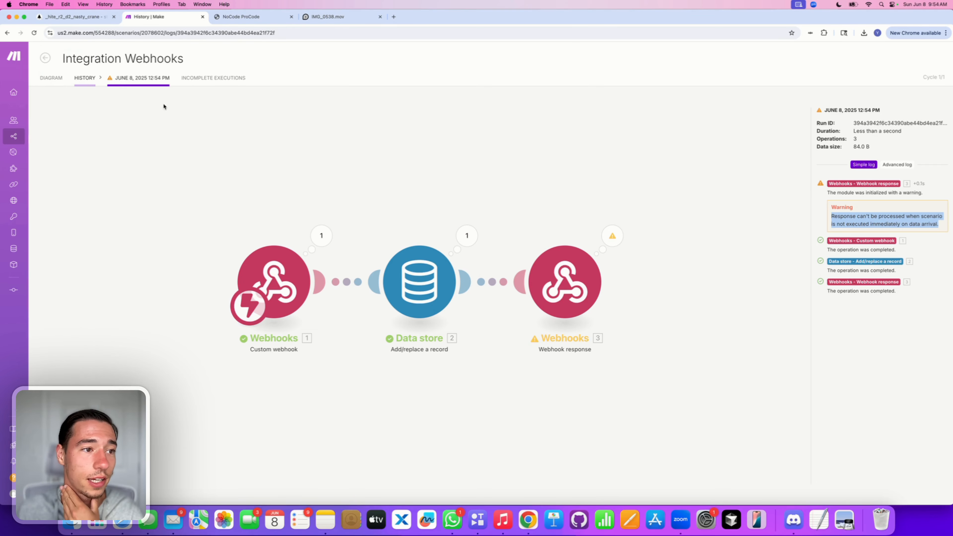
pyautogui.click(46, 59)
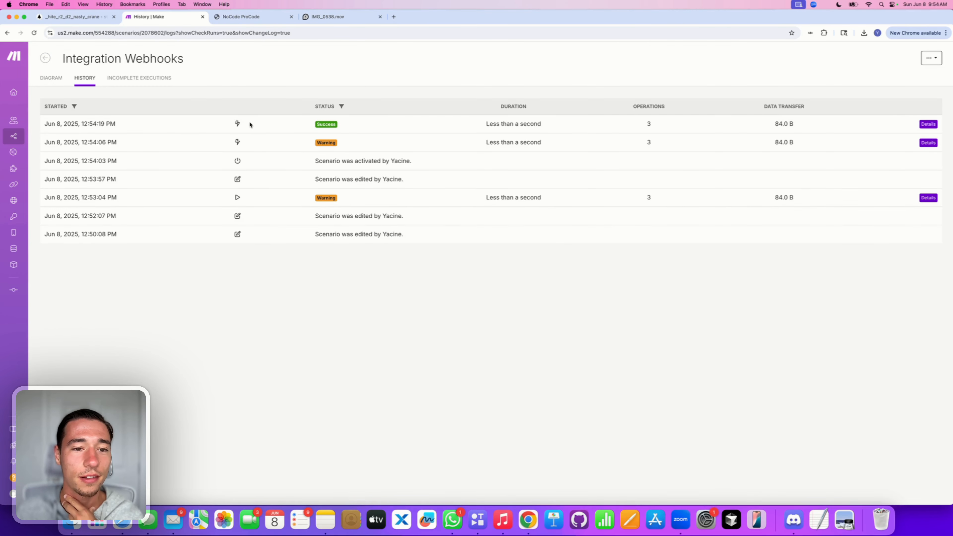
# Step: Open the Integration Webhooks scenario for editing and focus the Webhook response Body field
pyautogui.click(23, 136)
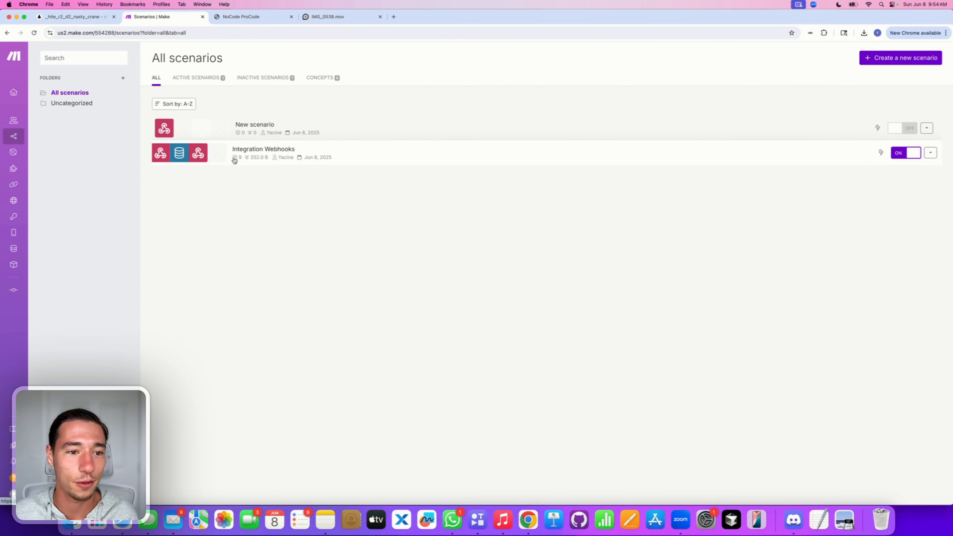
pyautogui.click(212, 155)
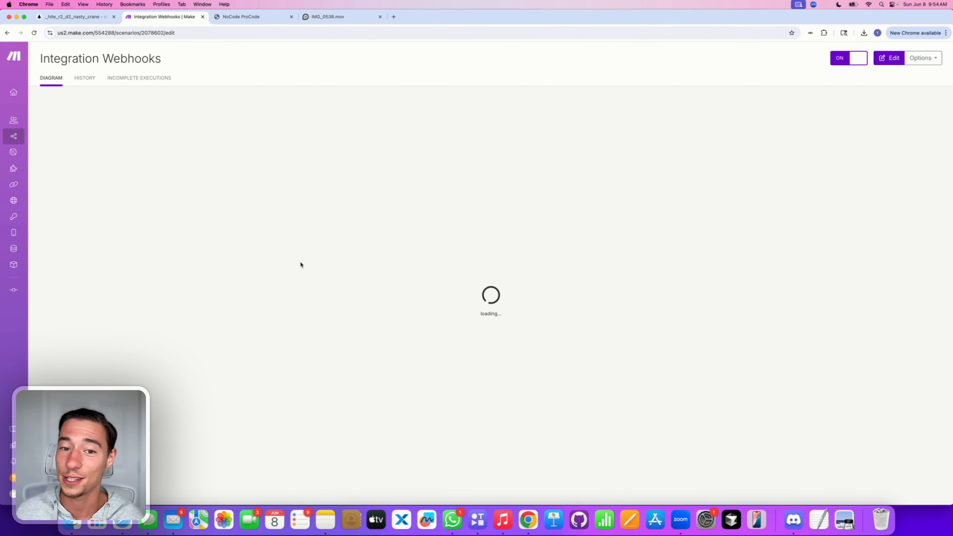
pyautogui.click(885, 59)
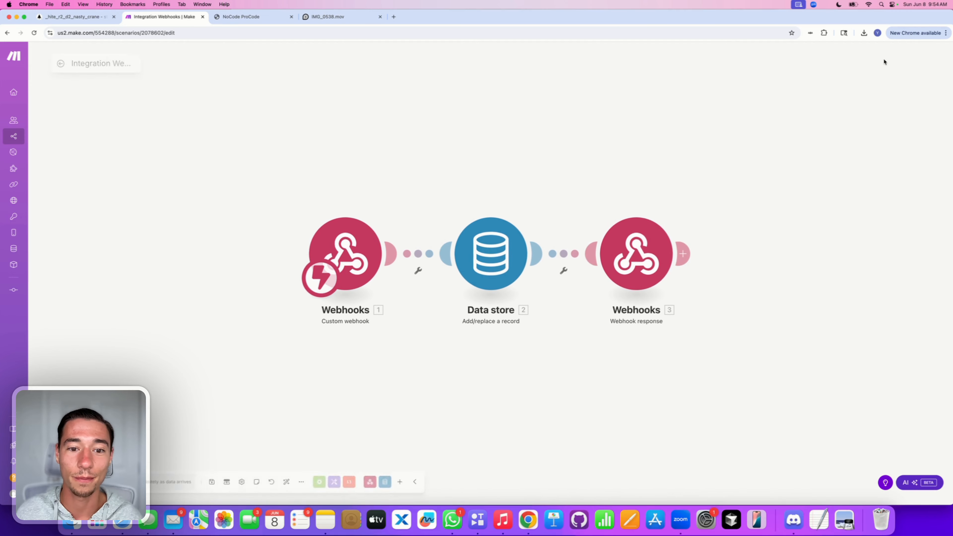
pyautogui.click(649, 252)
pyautogui.click(712, 281)
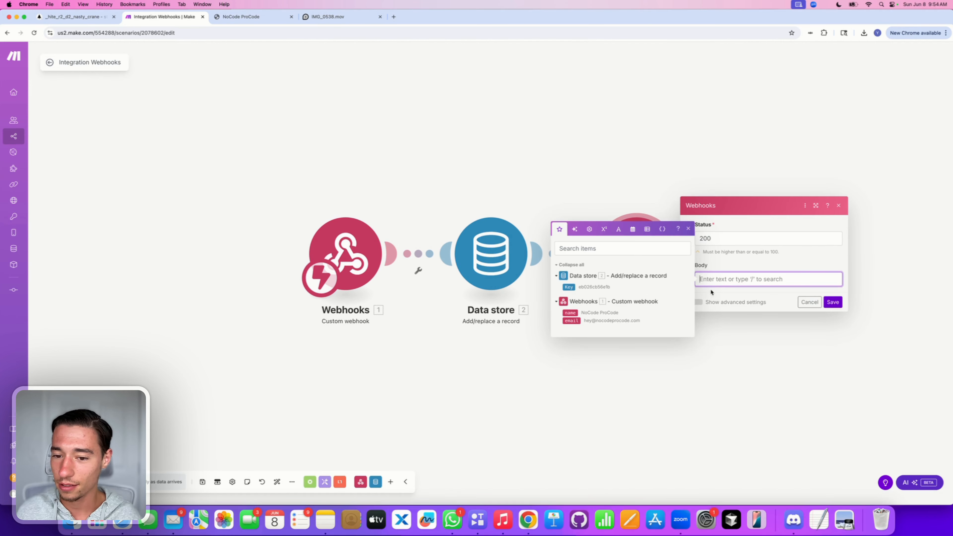
# Step: Set the Webhook response Body to 'Hello' and save the module
pyautogui.write('Exa')
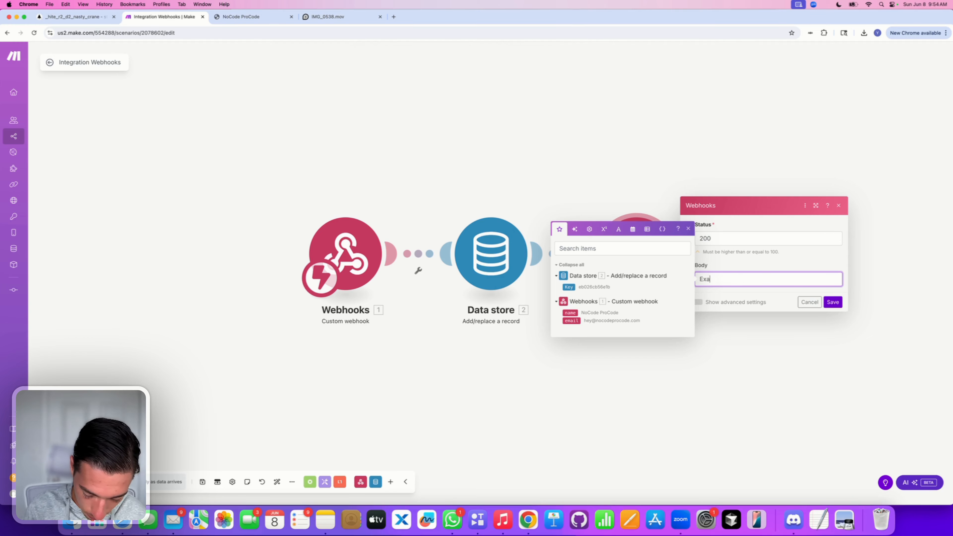
pyautogui.write('mpl')
pyautogui.press('BackSpace')
pyautogui.press('BackSpace')
pyautogui.press('BackSpace')
pyautogui.press('BackSpace')
pyautogui.press('BackSpace')
pyautogui.press('BackSpace')
pyautogui.write('Hel')
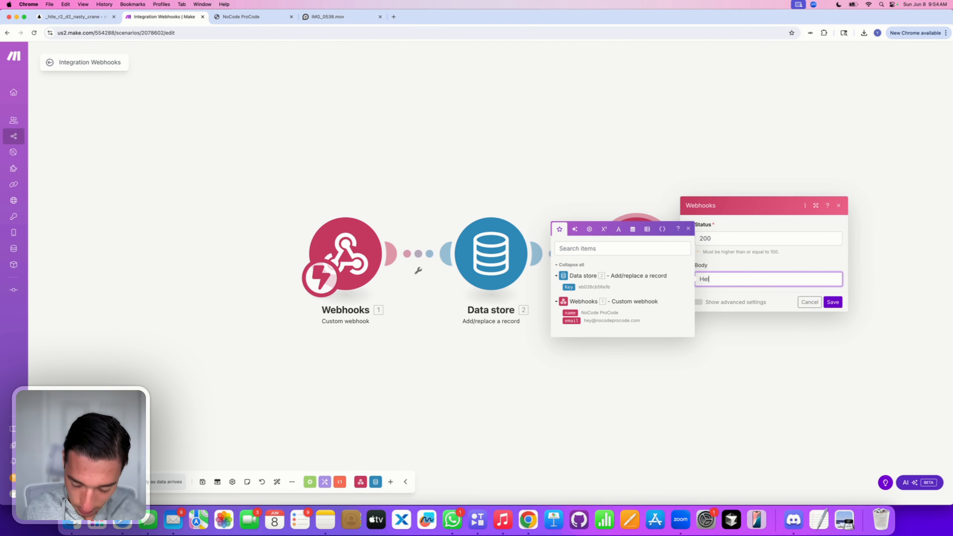
pyautogui.write('lo')
pyautogui.click(793, 253)
pyautogui.click(833, 302)
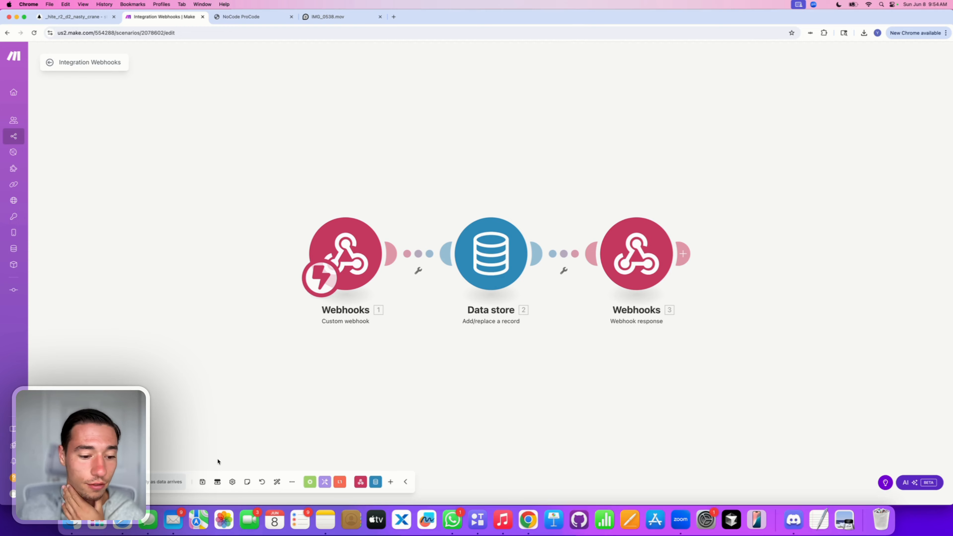
# Step: Save the scenario, exit the editor, and return to the Nordcraft project
pyautogui.click(203, 482)
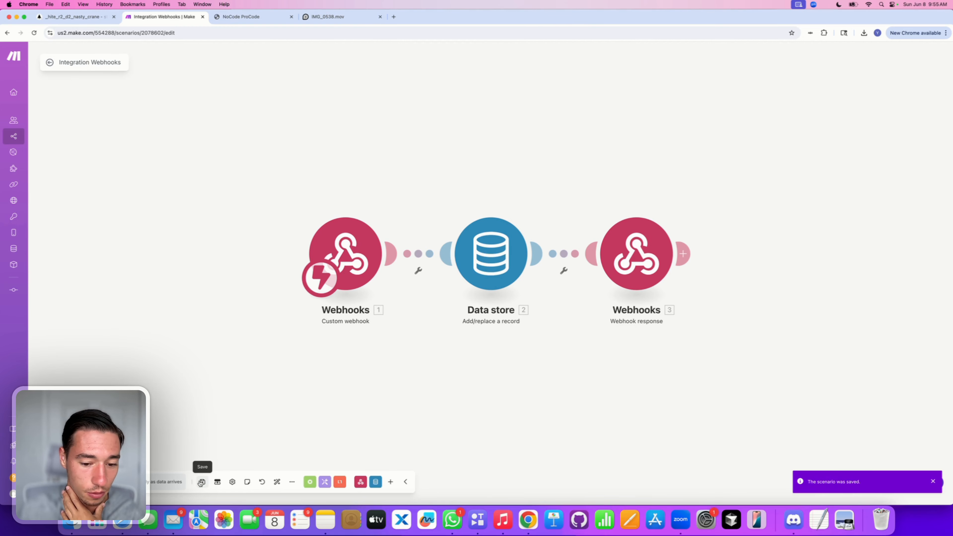
pyautogui.click(49, 62)
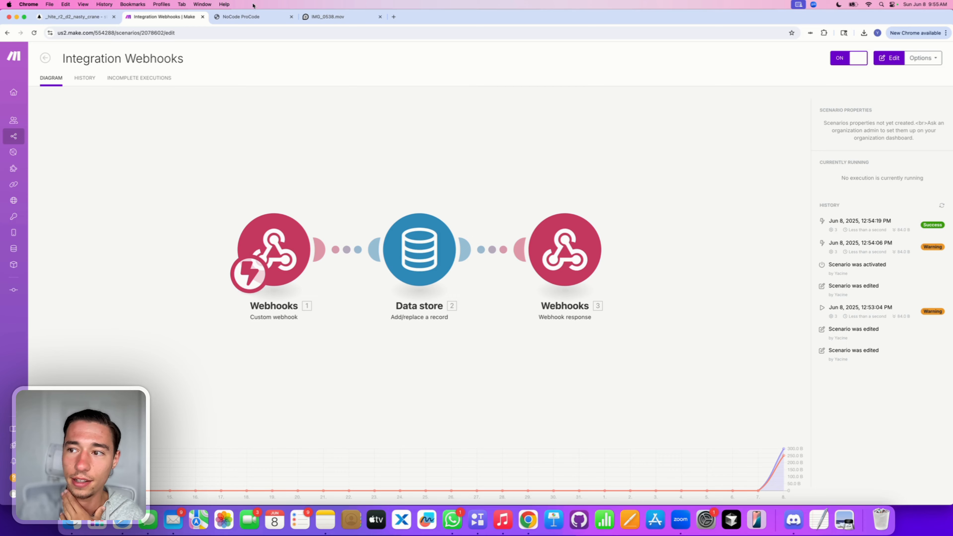
pyautogui.click(71, 17)
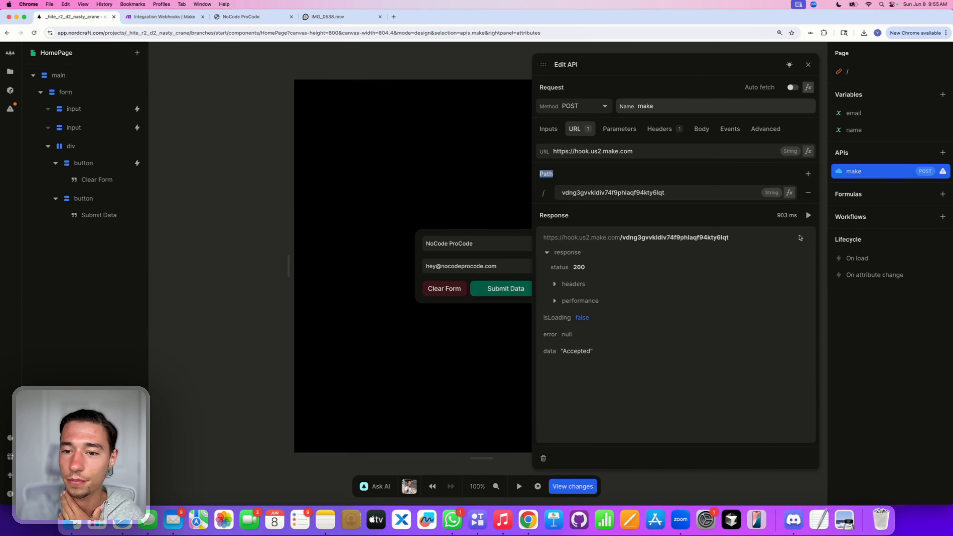
# Step: Re-send the make API test so it returns 'Hello', then switch to Make
pyautogui.click(808, 216)
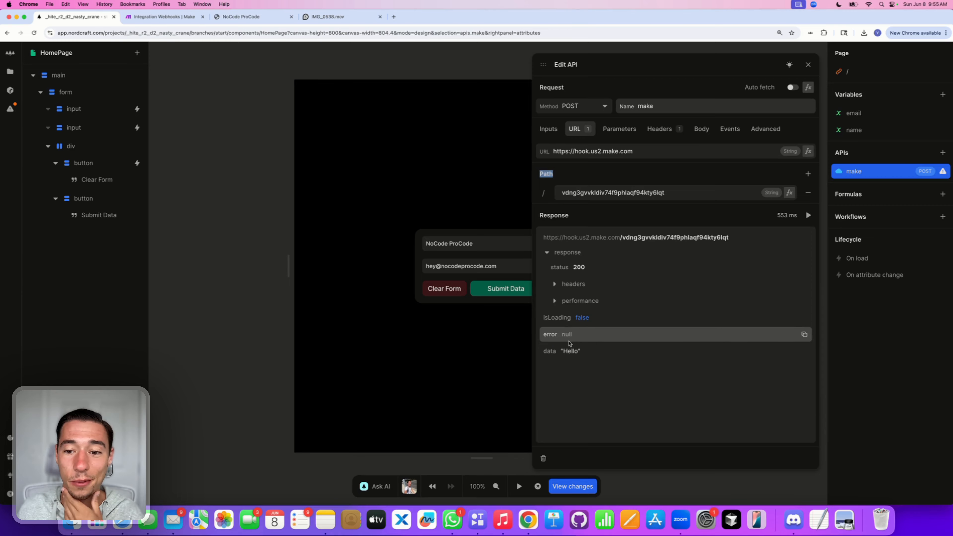
pyautogui.click(162, 16)
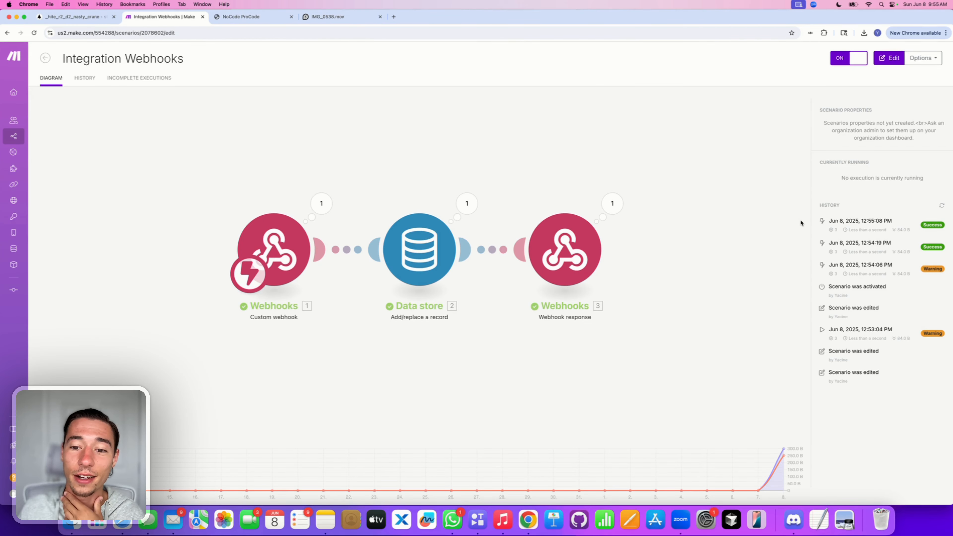
# Step: Replace the Webhook response Body 'Hello' with the Data store's Key and save the scenario
pyautogui.click(611, 205)
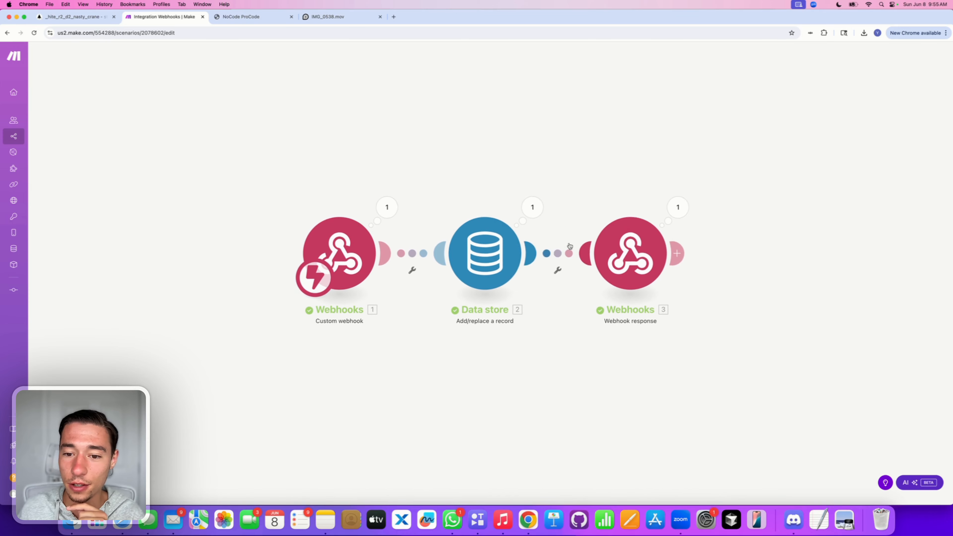
pyautogui.click(641, 268)
pyautogui.click(715, 279)
pyautogui.doubleClick(715, 279)
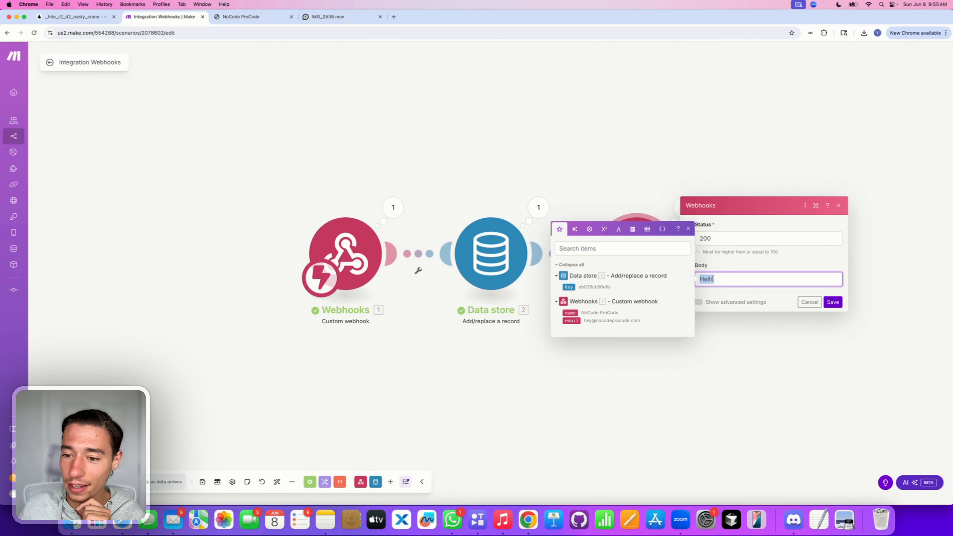
pyautogui.press('BackSpace')
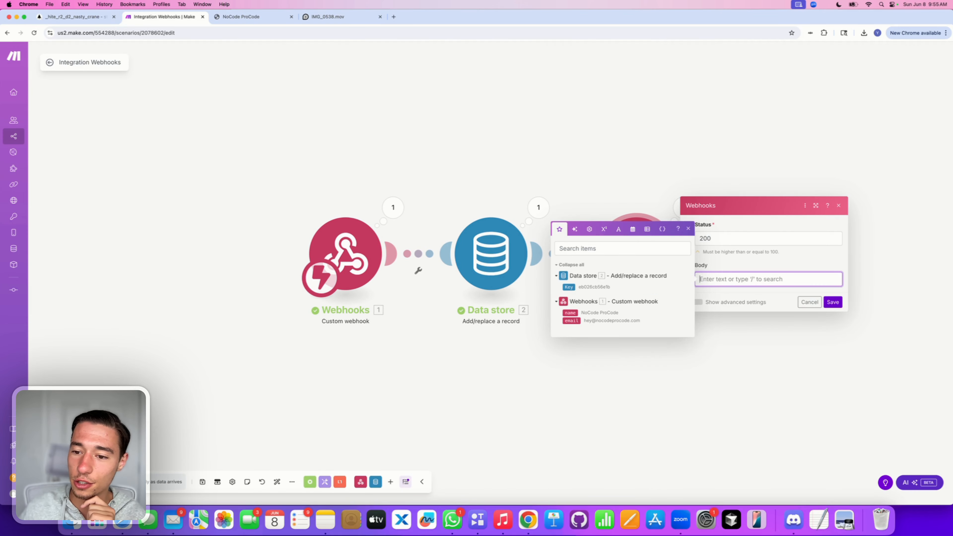
pyautogui.click(569, 287)
pyautogui.click(758, 264)
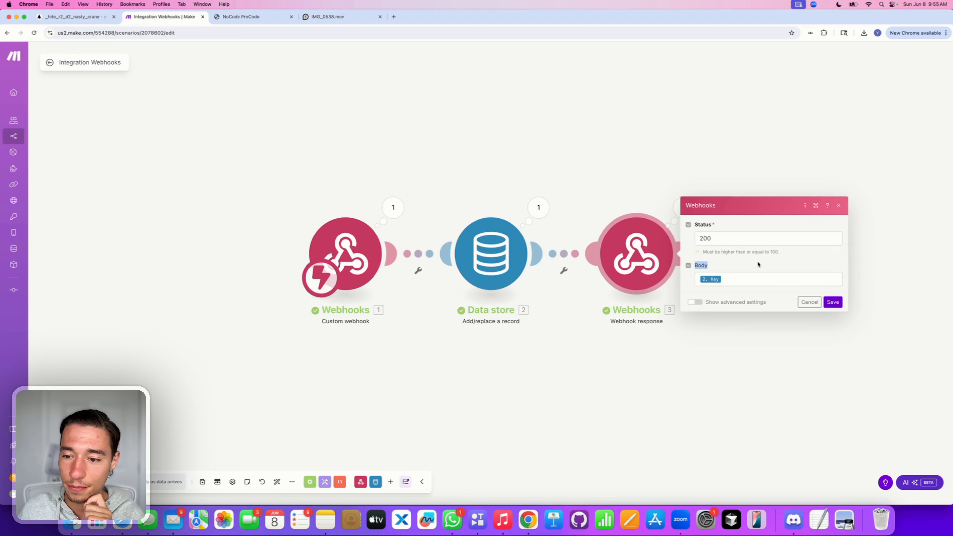
pyautogui.click(835, 303)
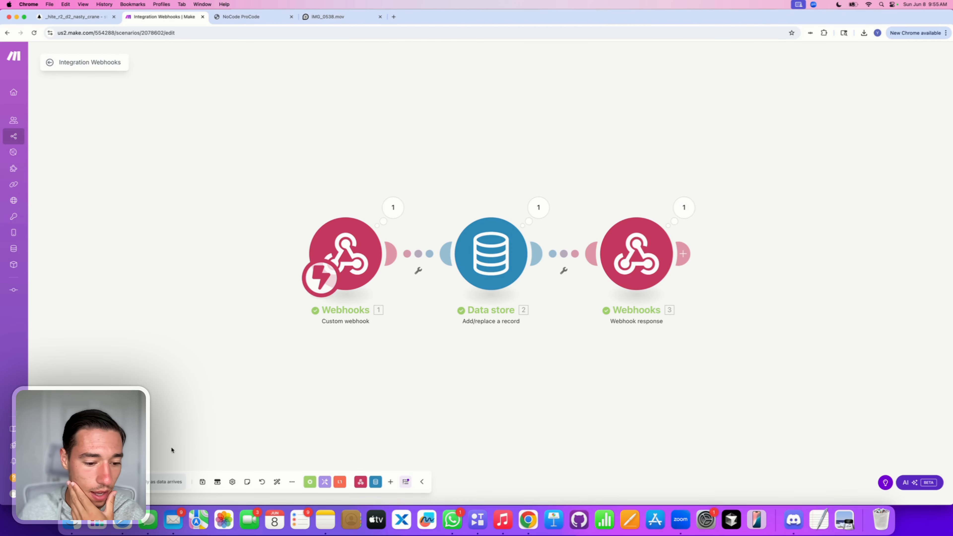
pyautogui.click(203, 482)
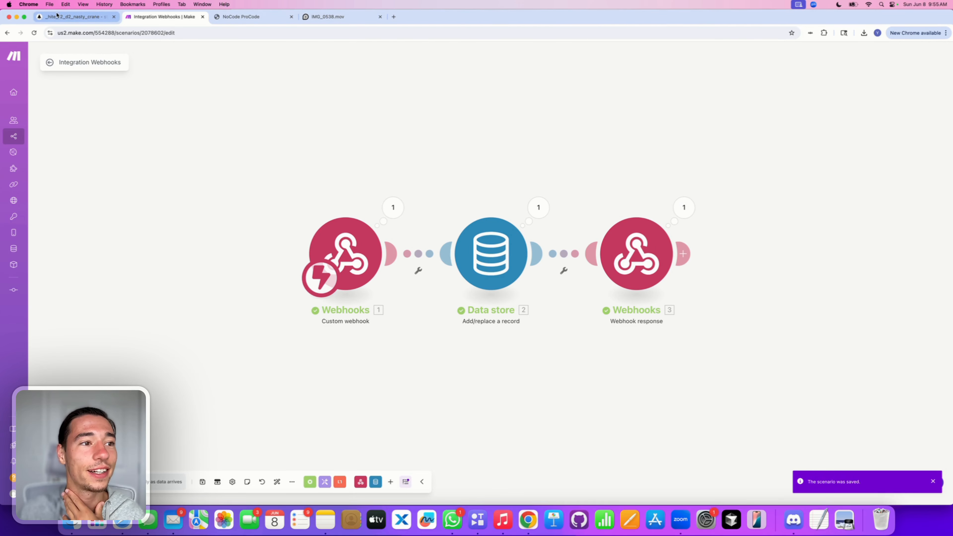
# Step: Re-test the make API in Nordcraft, confirming status 200 with a record key, then return to Make
pyautogui.click(57, 15)
pyautogui.click(808, 215)
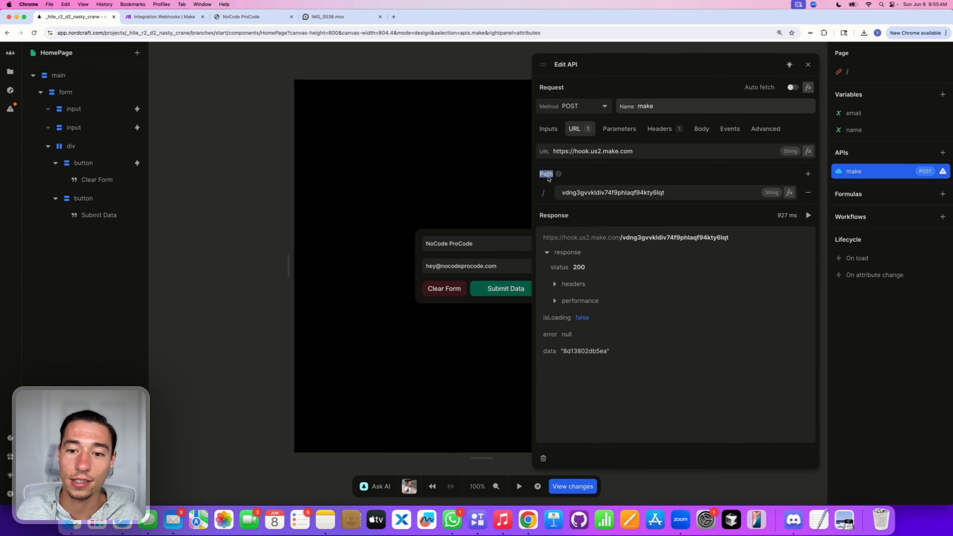
pyautogui.click(558, 174)
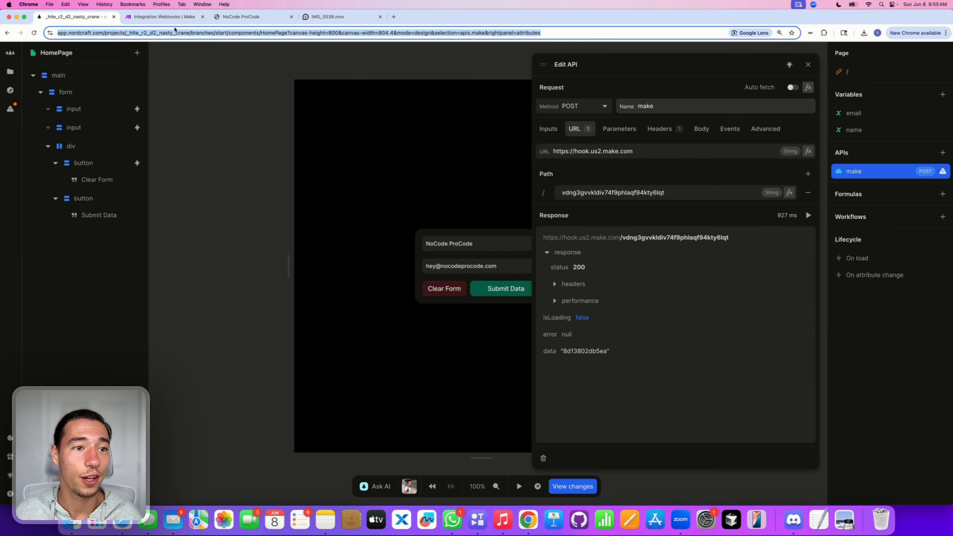
pyautogui.click(170, 22)
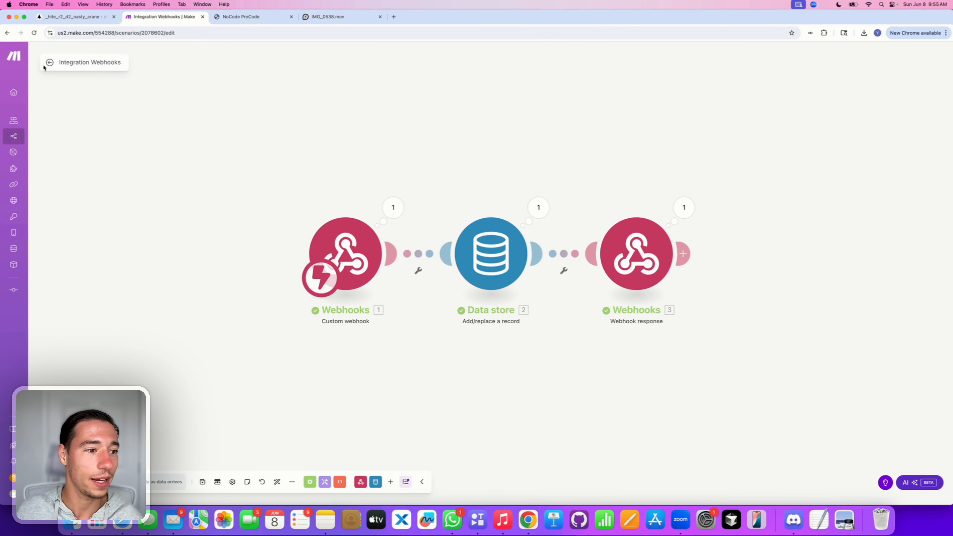
# Step: Delete all five test records from Make's My data store, then return to Nordcraft
pyautogui.moveTo(15, 176)
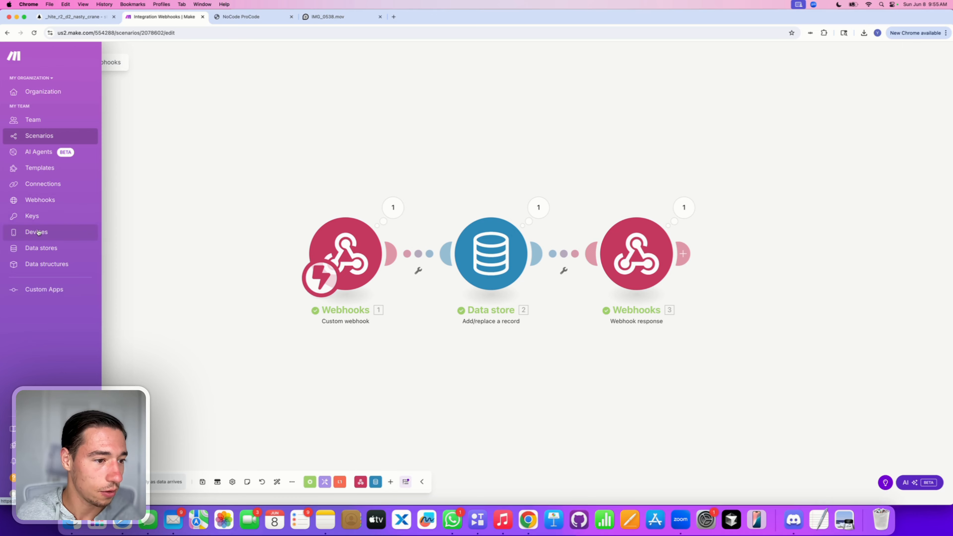
pyautogui.click(40, 246)
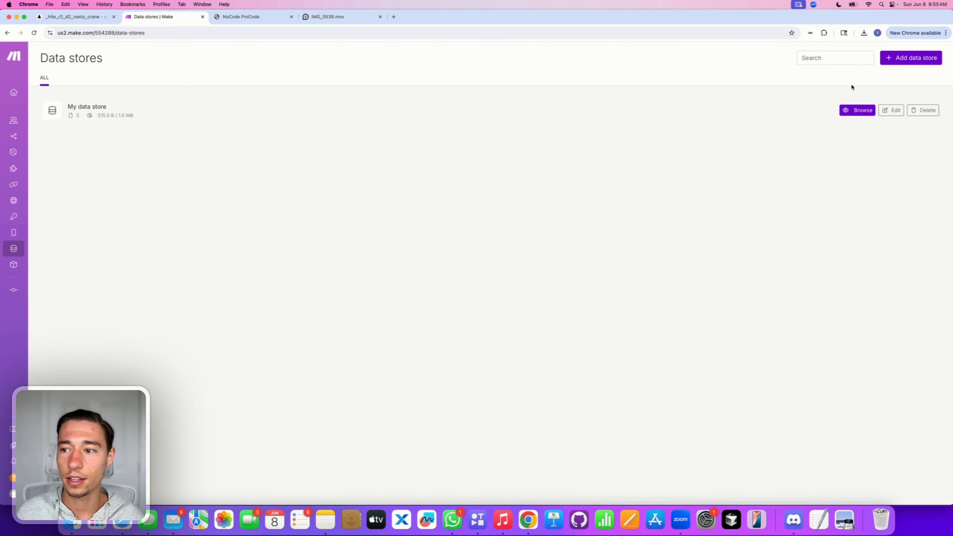
pyautogui.click(854, 109)
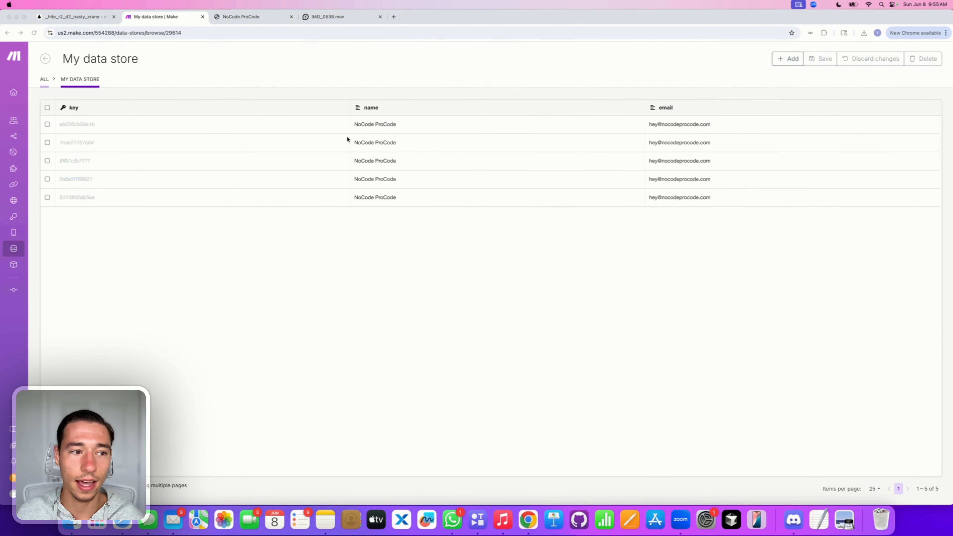
pyautogui.click(347, 139)
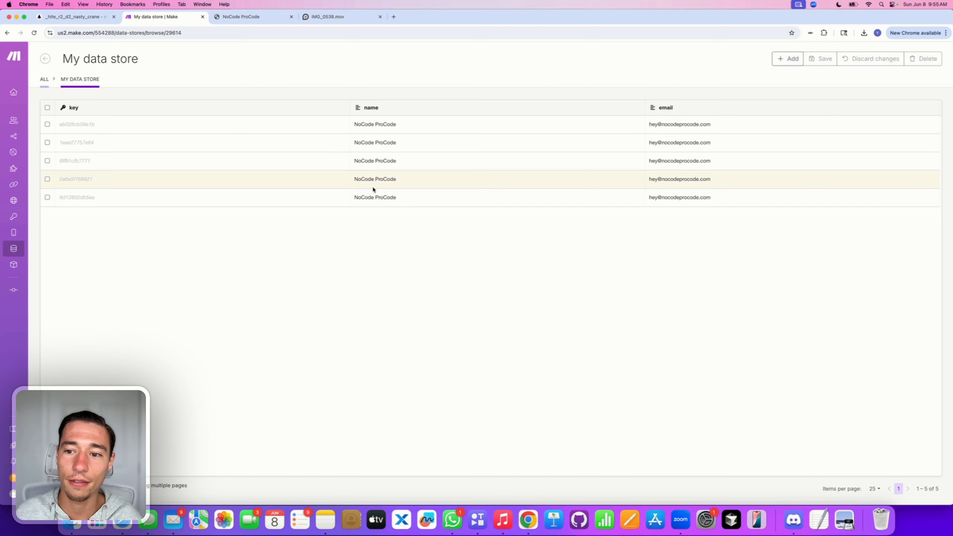
pyautogui.click(48, 108)
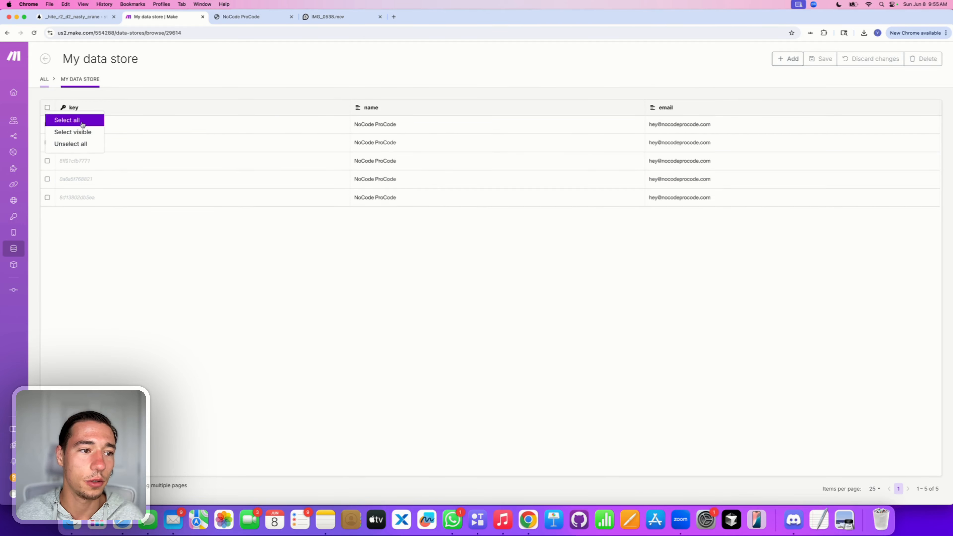
pyautogui.click(73, 120)
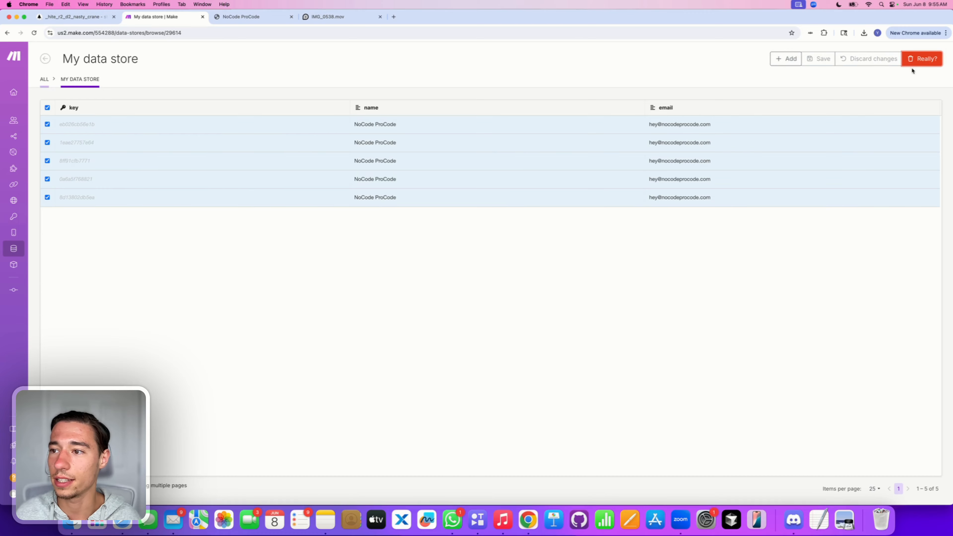
pyautogui.click(919, 59)
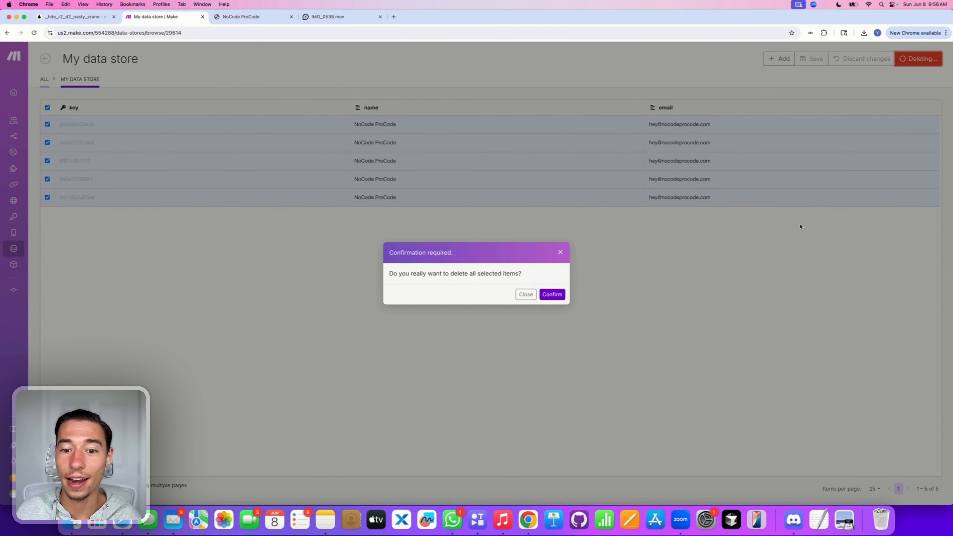
pyautogui.click(553, 294)
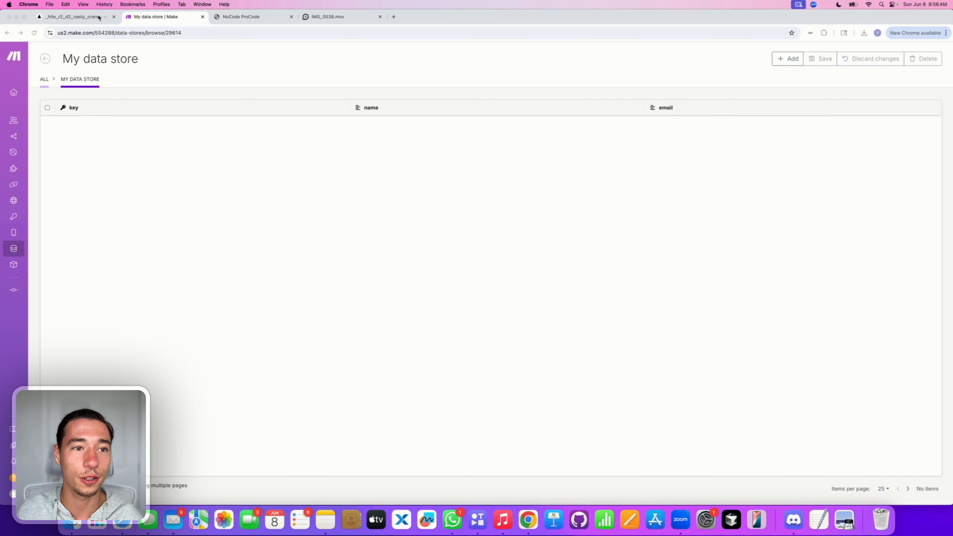
pyautogui.click(75, 17)
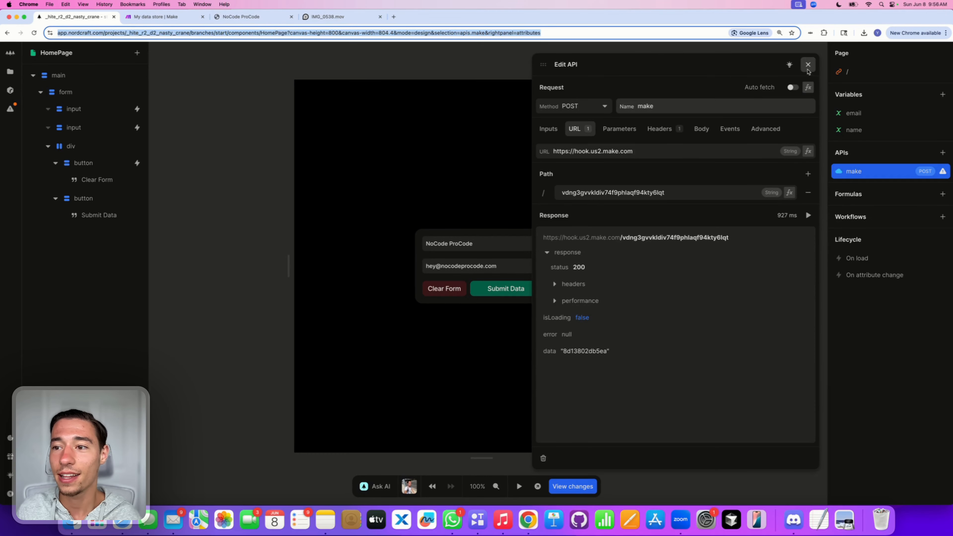
# Step: Wrap the signup form in a new div container
pyautogui.click(809, 64)
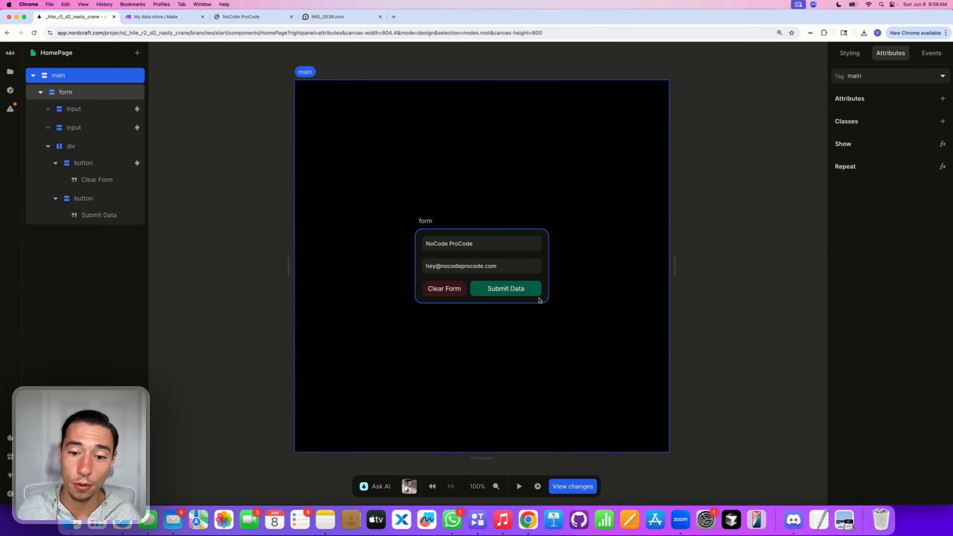
pyautogui.click(72, 98)
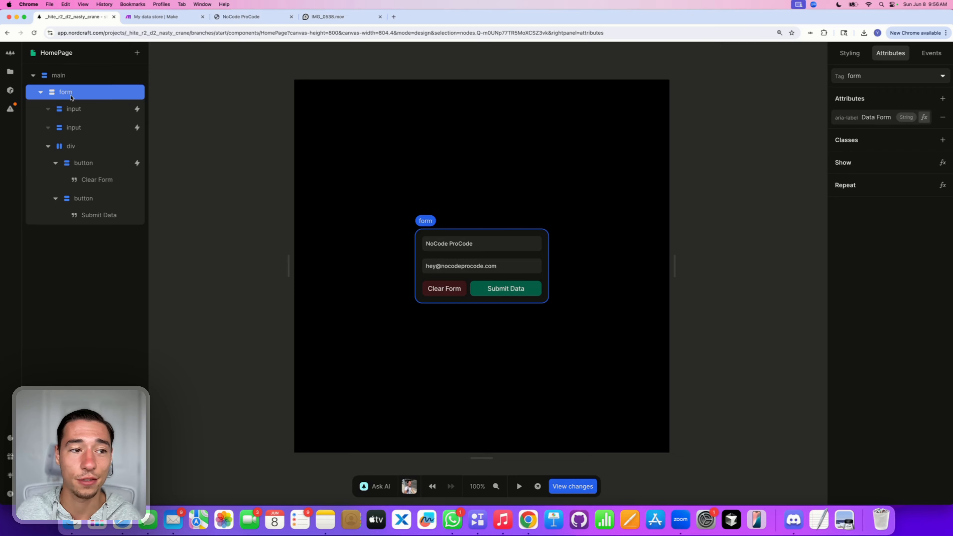
pyautogui.rightClick(71, 98)
pyautogui.click(104, 125)
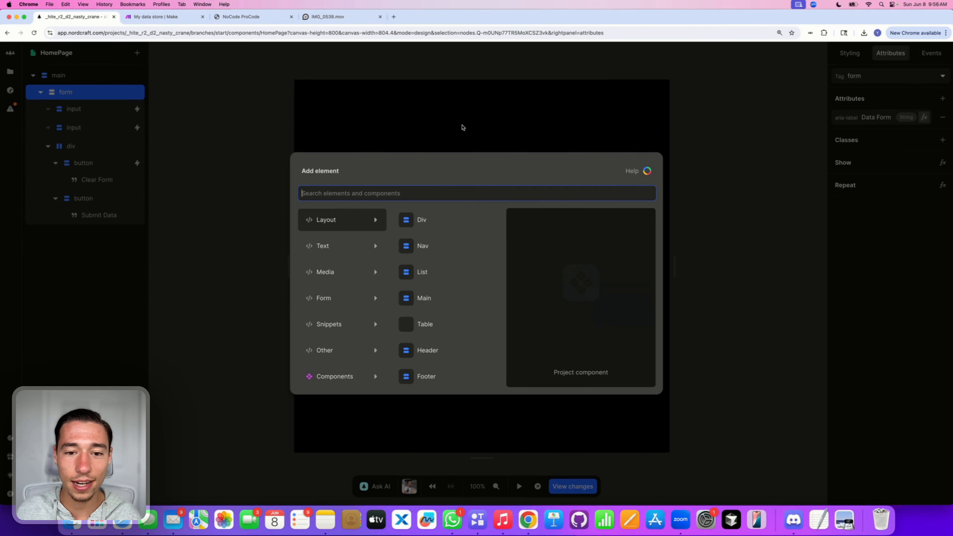
pyautogui.click(422, 221)
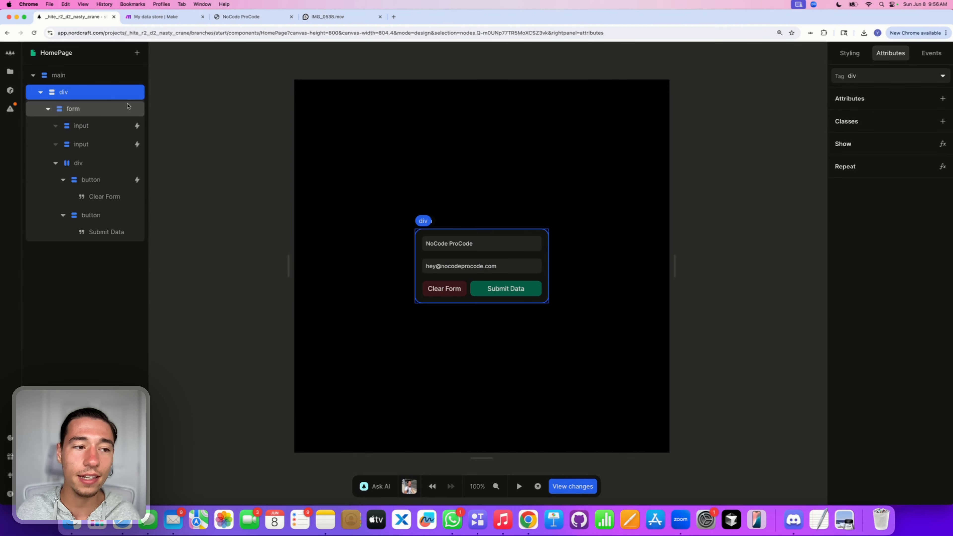
pyautogui.click(139, 53)
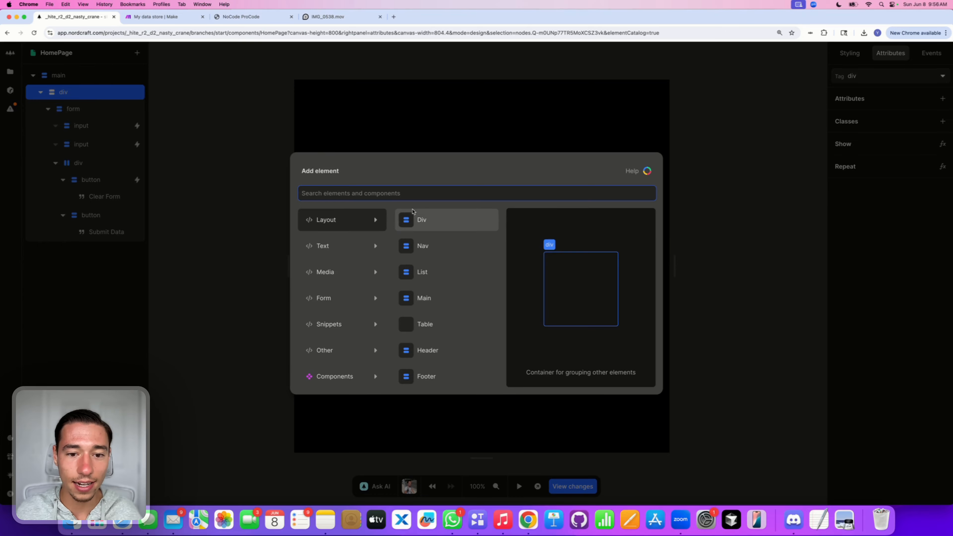
# Step: Add an empty div after the form inside the new wrapper
pyautogui.click(418, 220)
pyautogui.click(49, 109)
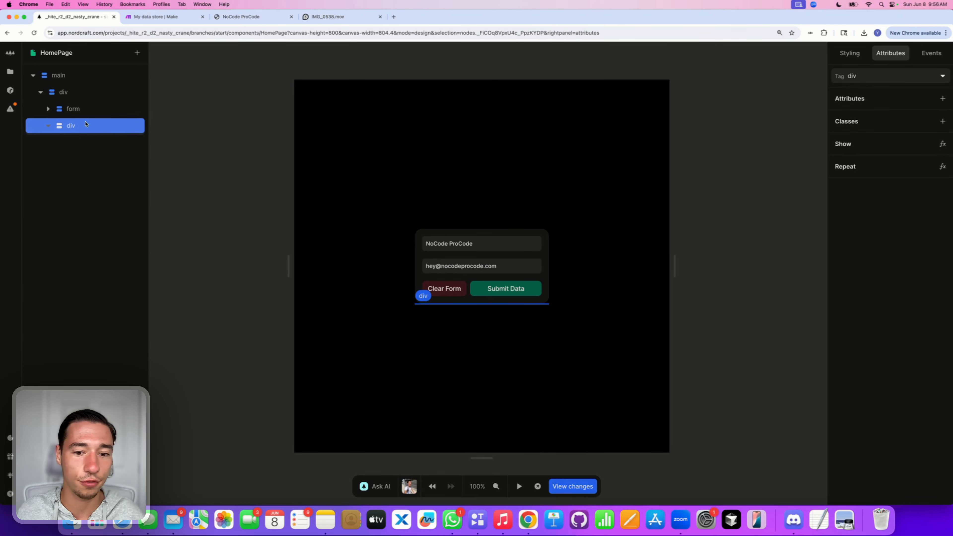
pyautogui.click(851, 56)
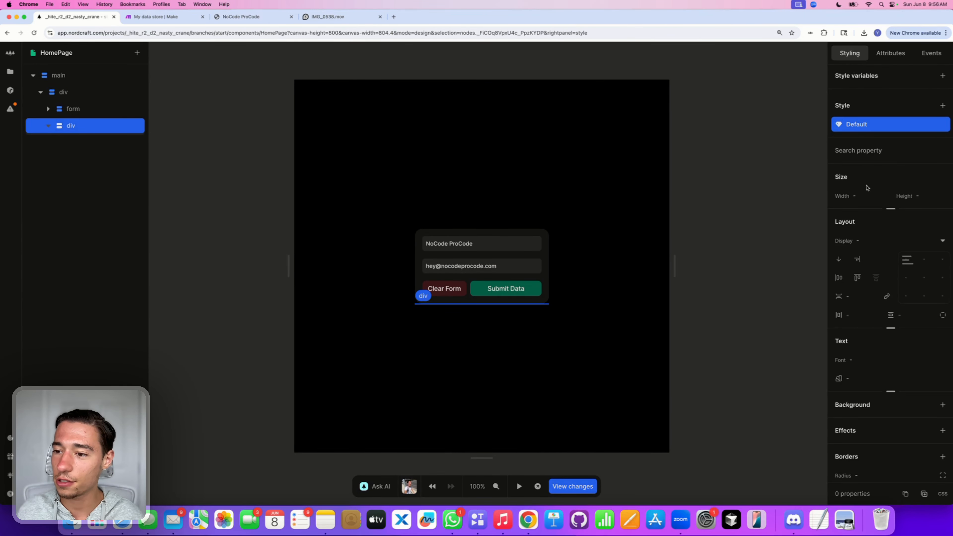
# Step: Set the new box's width to 100% and both gaps to 1rem
pyautogui.click(859, 196)
pyautogui.write('100%')
pyautogui.press('Return')
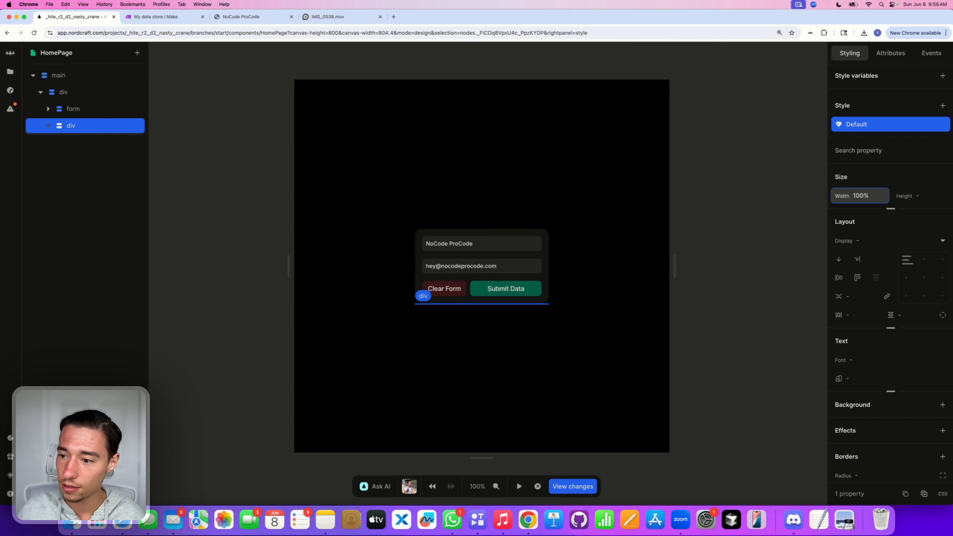
pyautogui.click(853, 316)
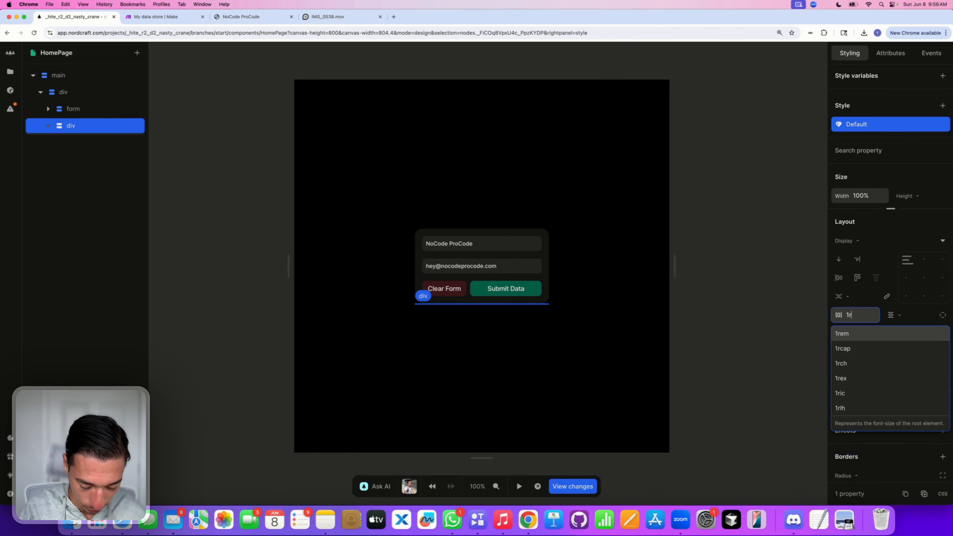
pyautogui.write('1rem')
pyautogui.press('Return')
pyautogui.click(911, 315)
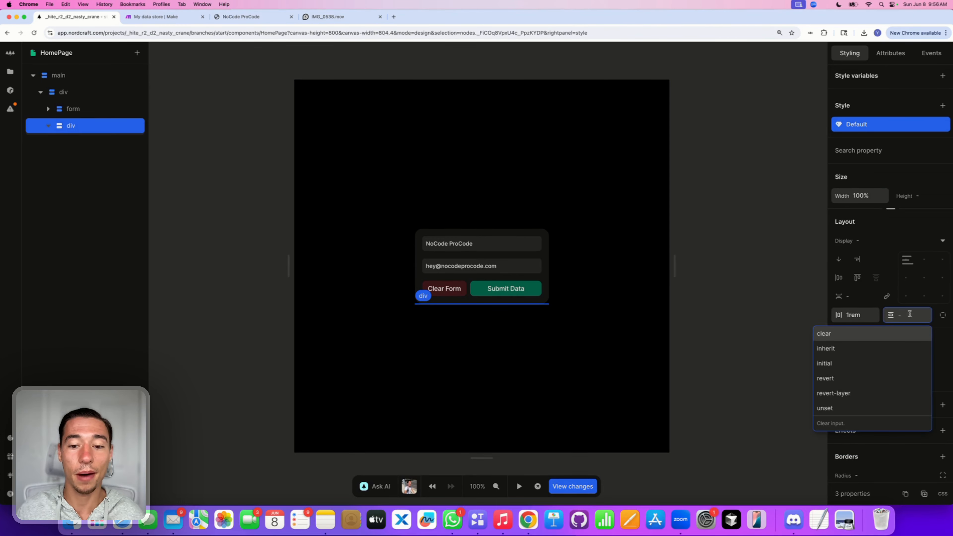
pyautogui.write('1rem')
pyautogui.press('Return')
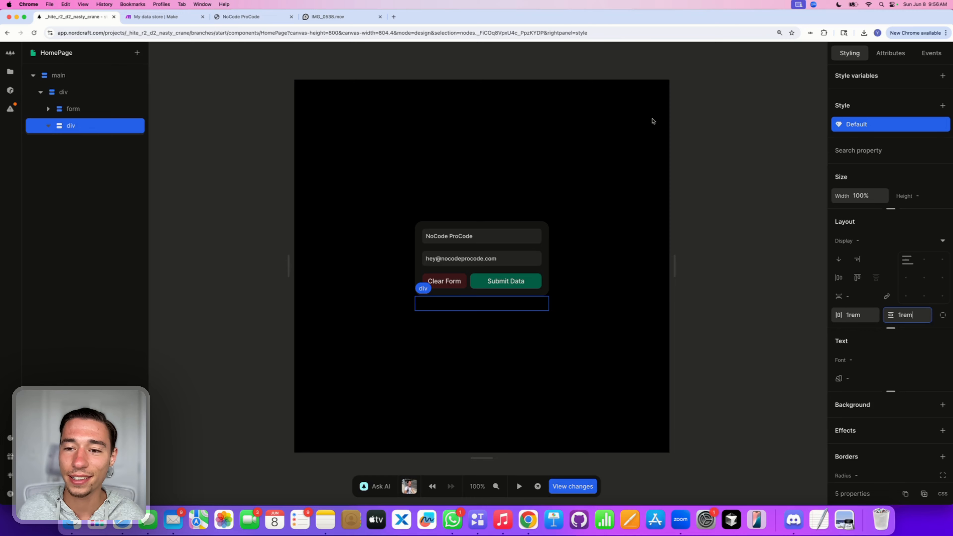
# Step: Give the box a grey-800 background from the named colours
pyautogui.scroll(-3, 927, 323)
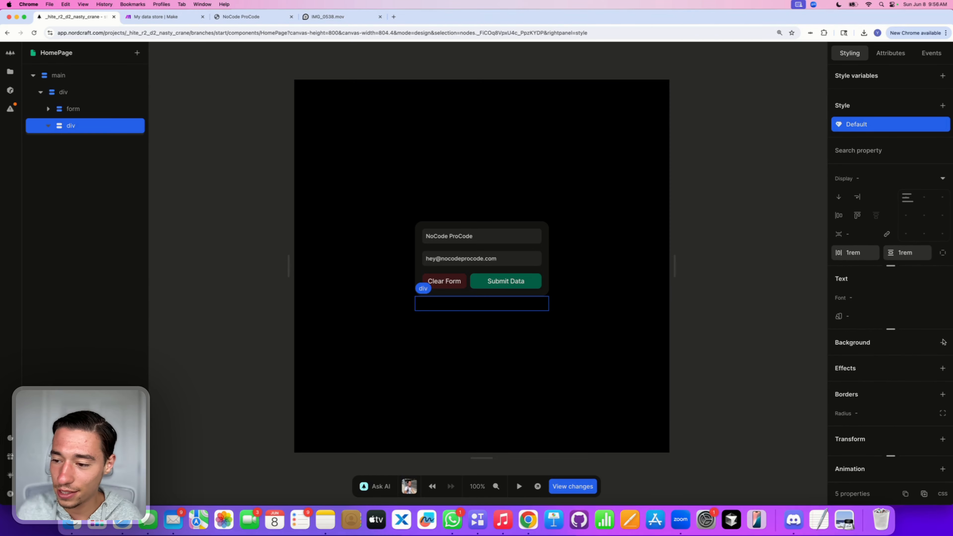
pyautogui.click(944, 342)
pyautogui.click(762, 121)
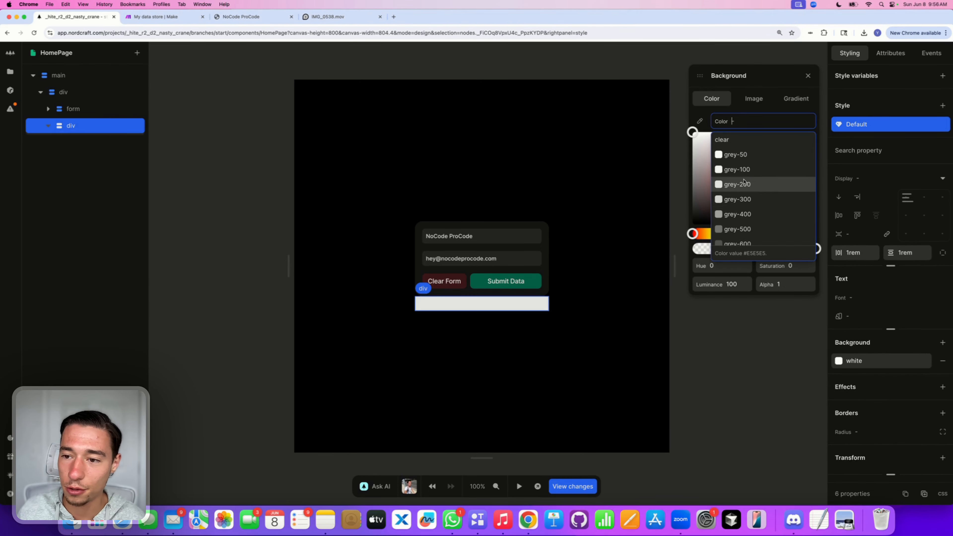
pyautogui.scroll(-3, 745, 188)
pyautogui.click(748, 214)
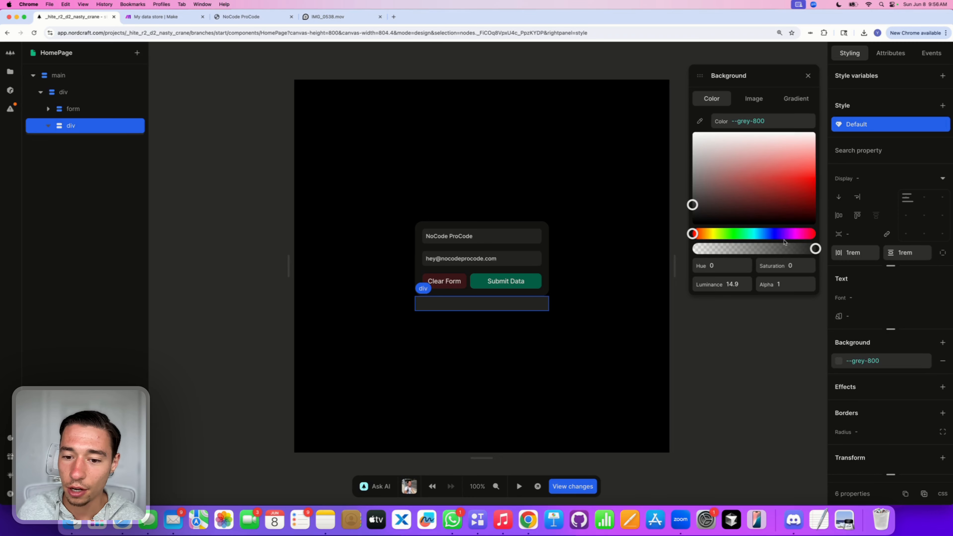
# Step: Round the box's corners with a 0.75rem border radius
pyautogui.click(869, 433)
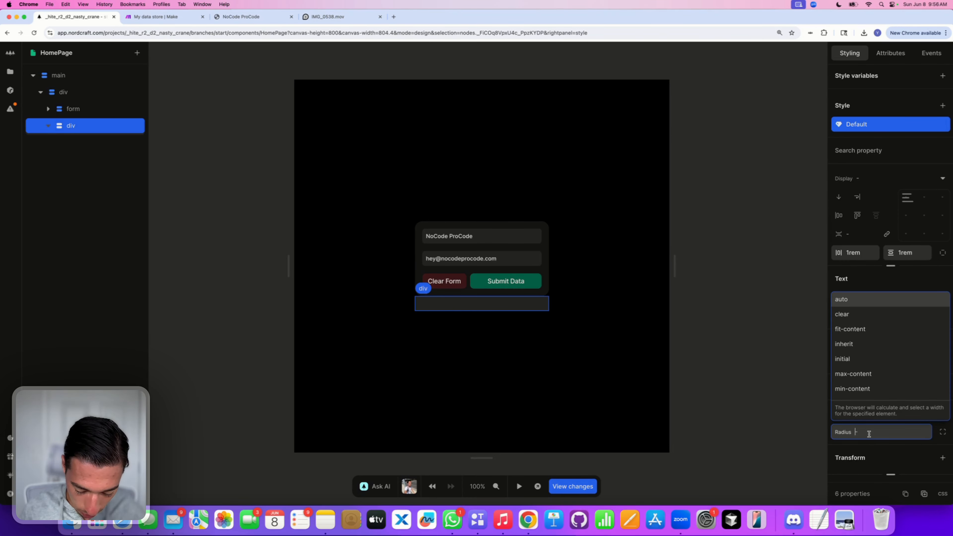
pyautogui.write('1rem')
pyautogui.press('Return')
pyautogui.press('BackSpace')
pyautogui.press('BackSpace')
pyautogui.press('BackSpace')
pyautogui.press('BackSpace')
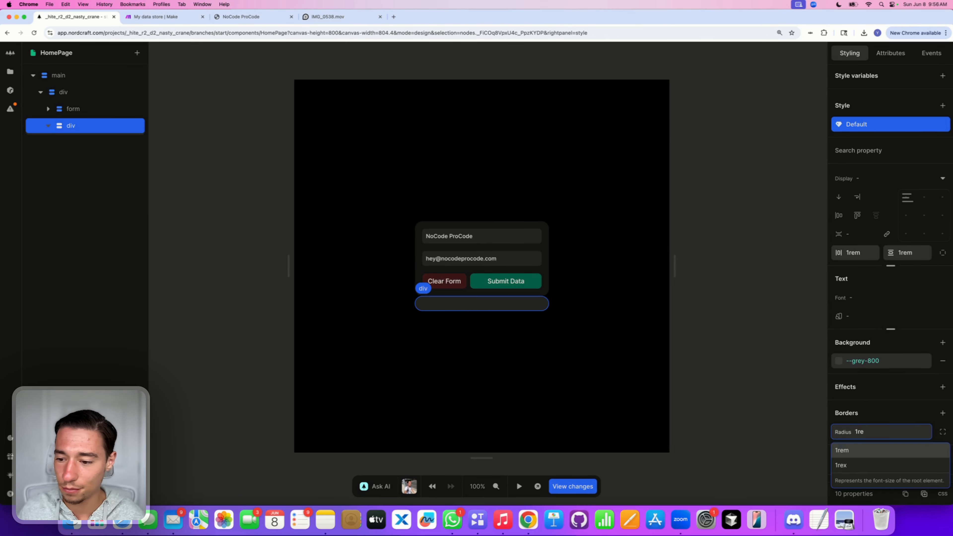
pyautogui.write('0.5rem')
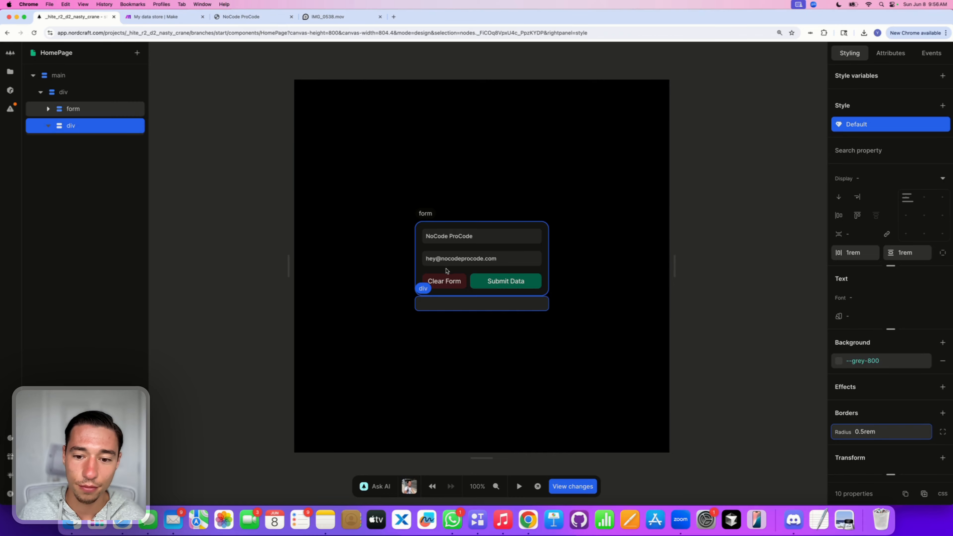
pyautogui.press('BackSpace')
pyautogui.press('BackSpace')
pyautogui.press('BackSpace')
pyautogui.write('75rem')
pyautogui.press('Return')
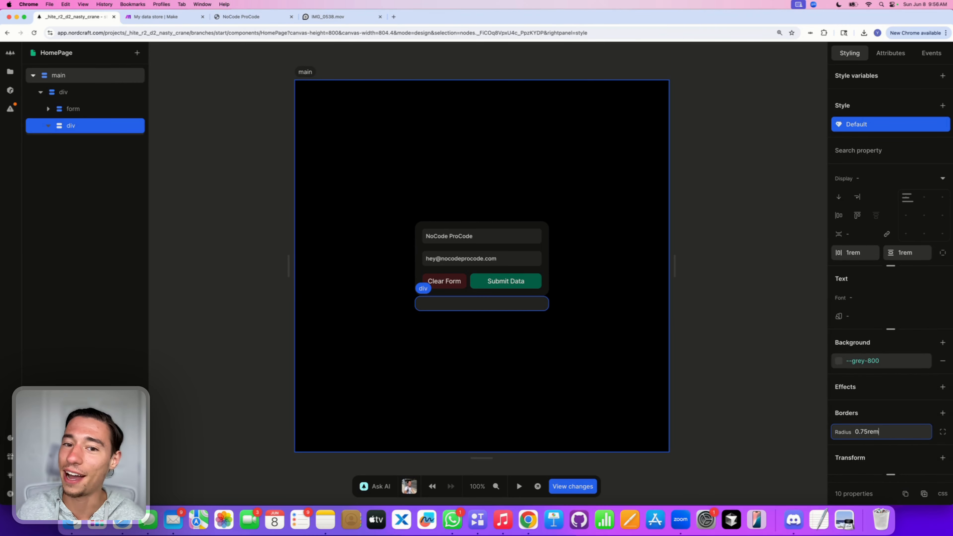
pyautogui.click(137, 53)
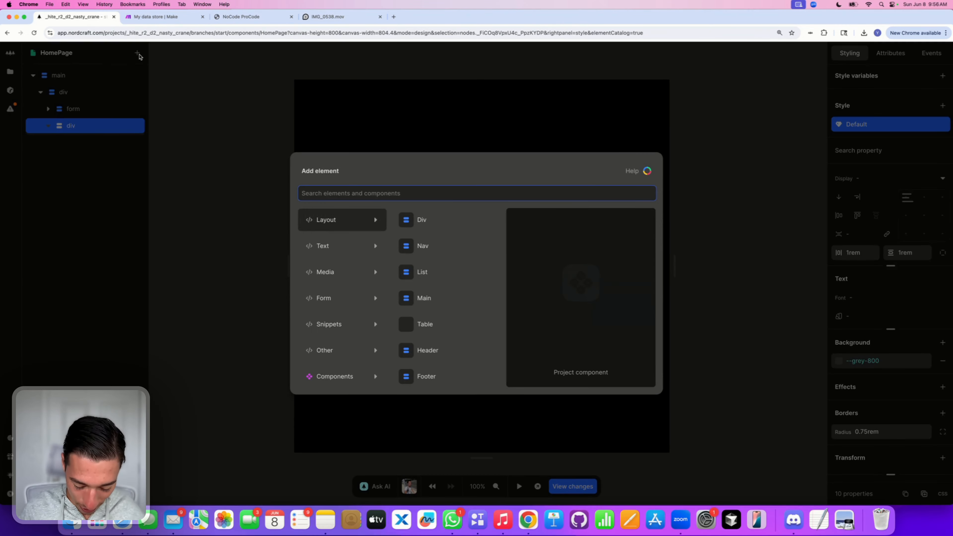
# Step: Add a paragraph in the grey box, make the box's text white, and retype it as 'You just joined our waitlist'
pyautogui.write('pa')
pyautogui.click(320, 217)
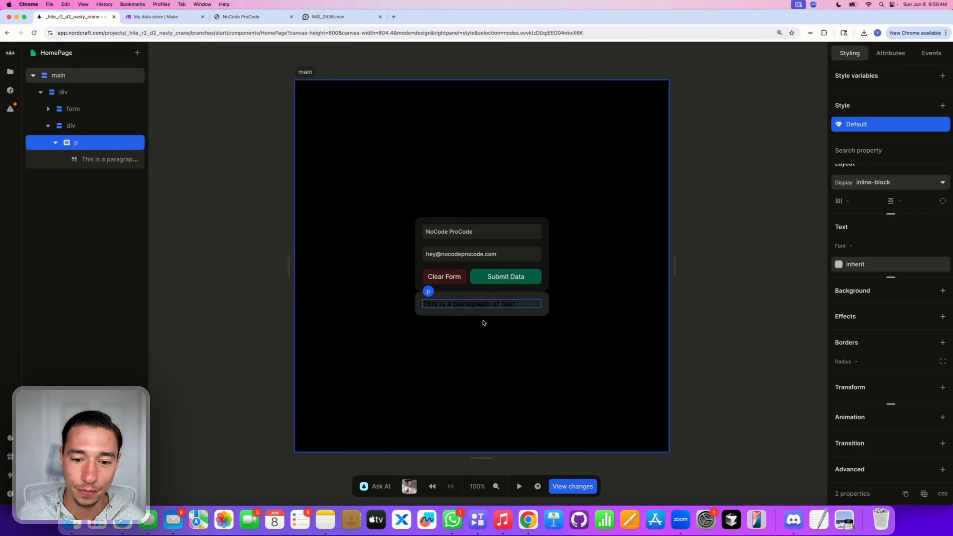
pyautogui.click(545, 304)
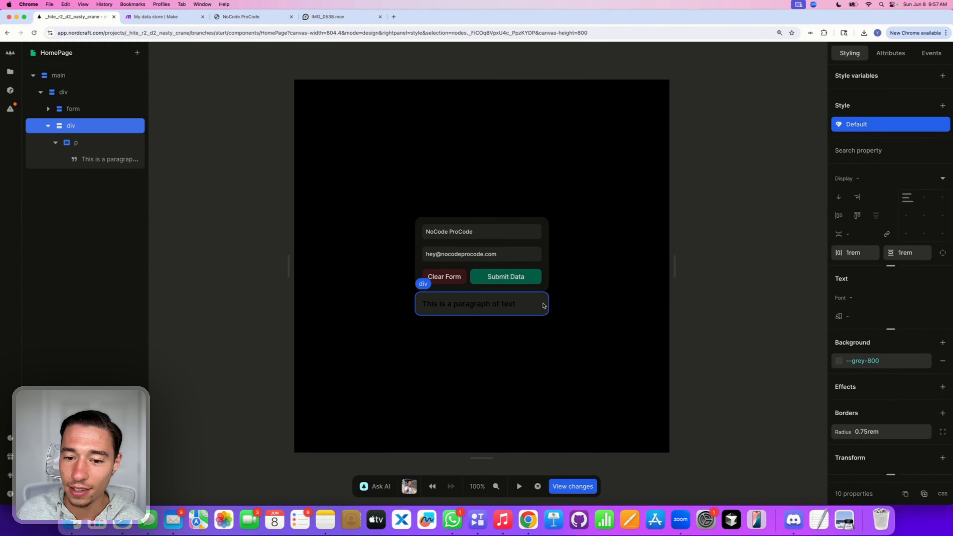
pyautogui.click(864, 299)
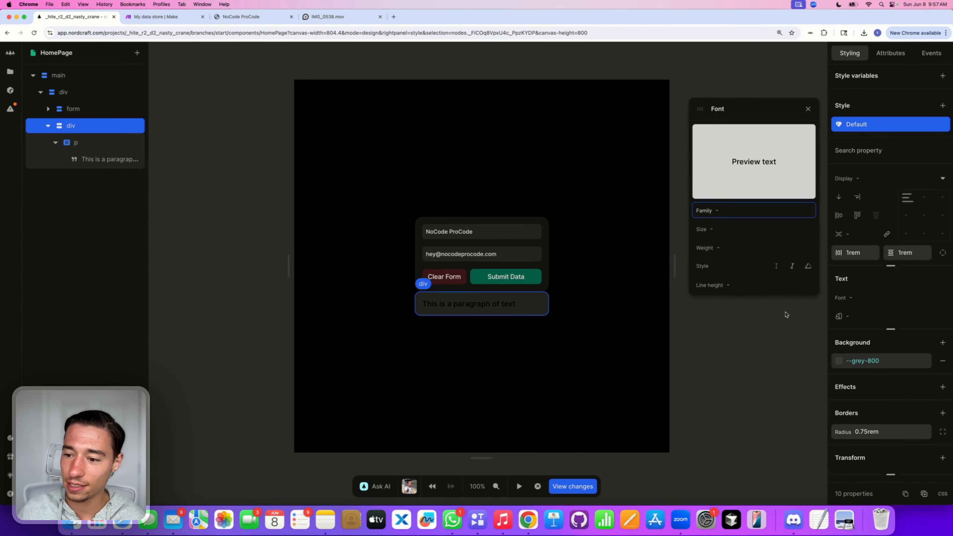
pyautogui.click(842, 316)
pyautogui.moveTo(741, 213); pyautogui.dragTo(691, 130)
pyautogui.click(812, 130)
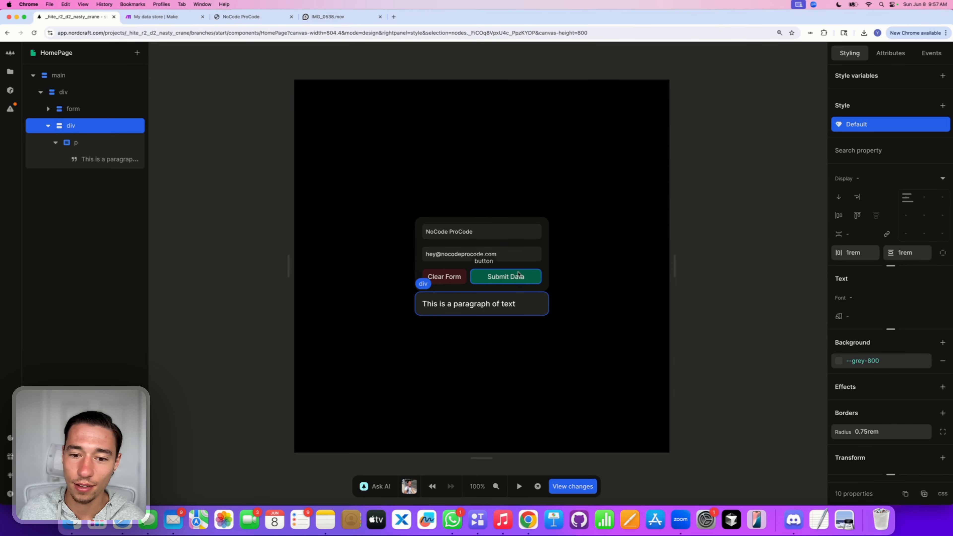
pyautogui.doubleClick(503, 303)
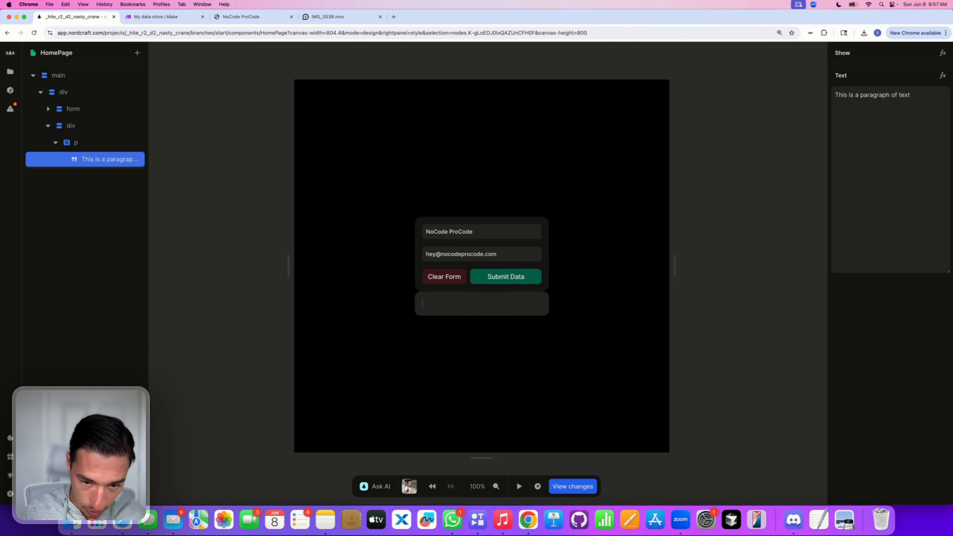
pyautogui.write('You just joined our waitlist!')
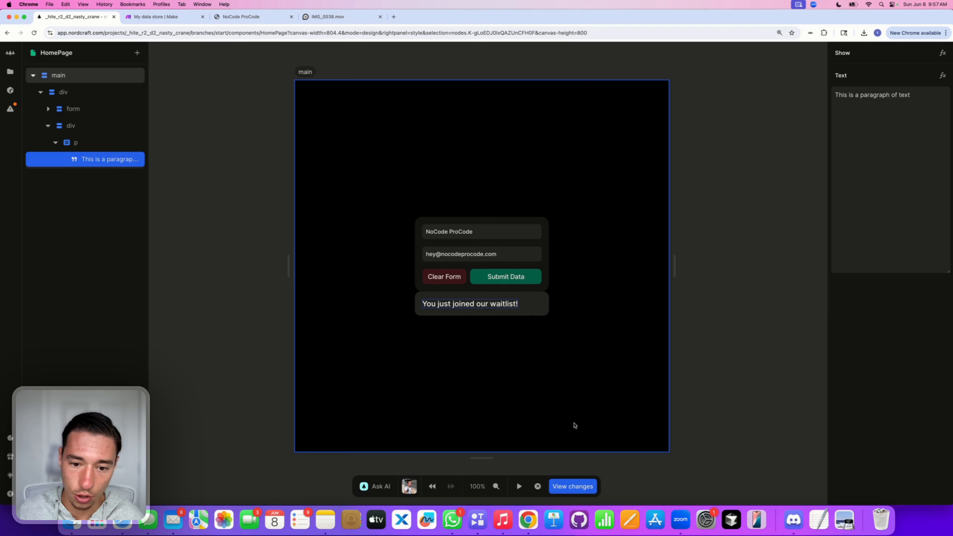
# Step: Finish the paragraph text and center the waitlist text inside its box
pyautogui.click(543, 390)
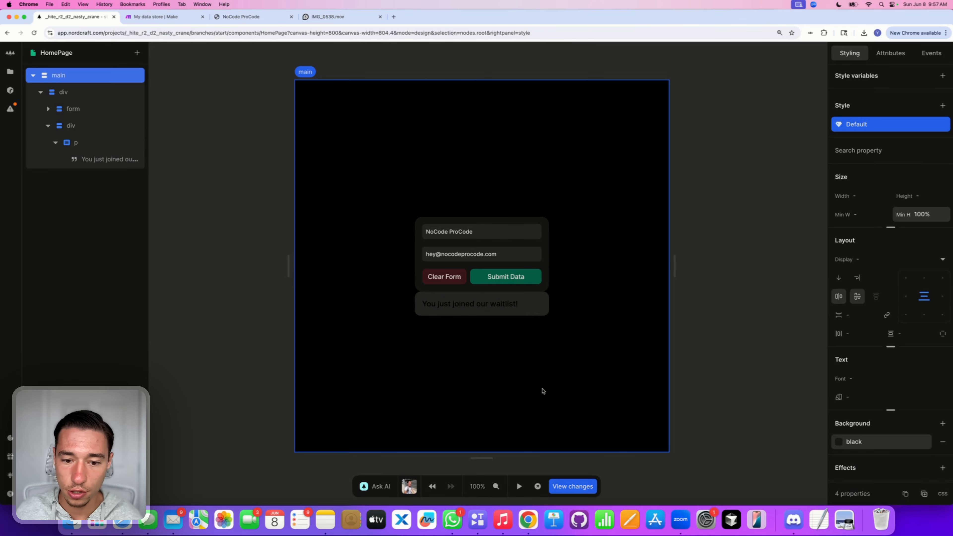
pyautogui.click(533, 313)
pyautogui.doubleClick(476, 306)
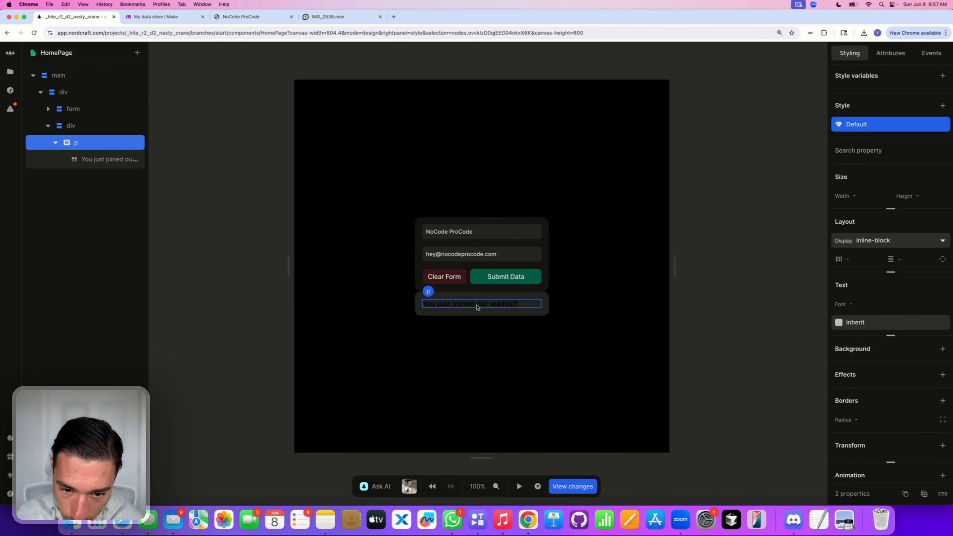
pyautogui.click(511, 305)
pyautogui.click(535, 308)
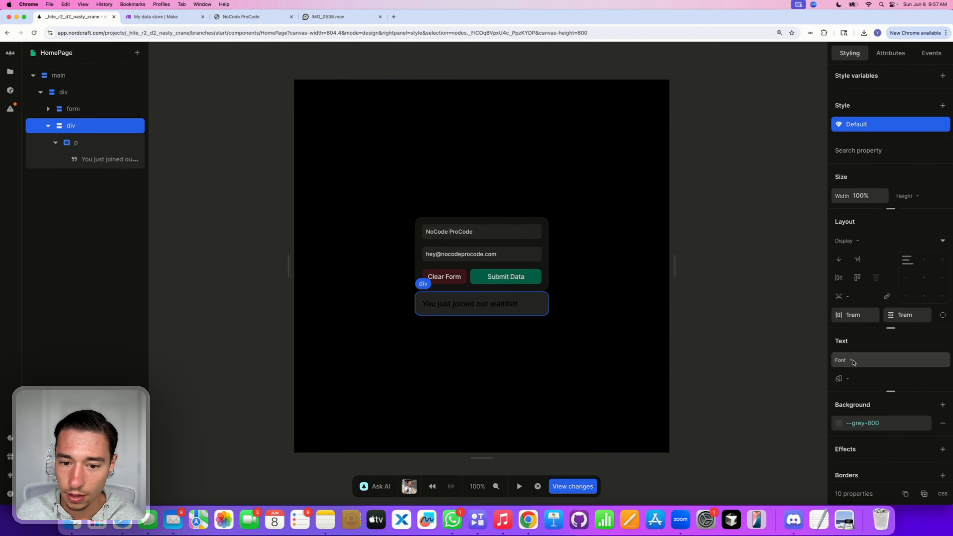
pyautogui.click(852, 382)
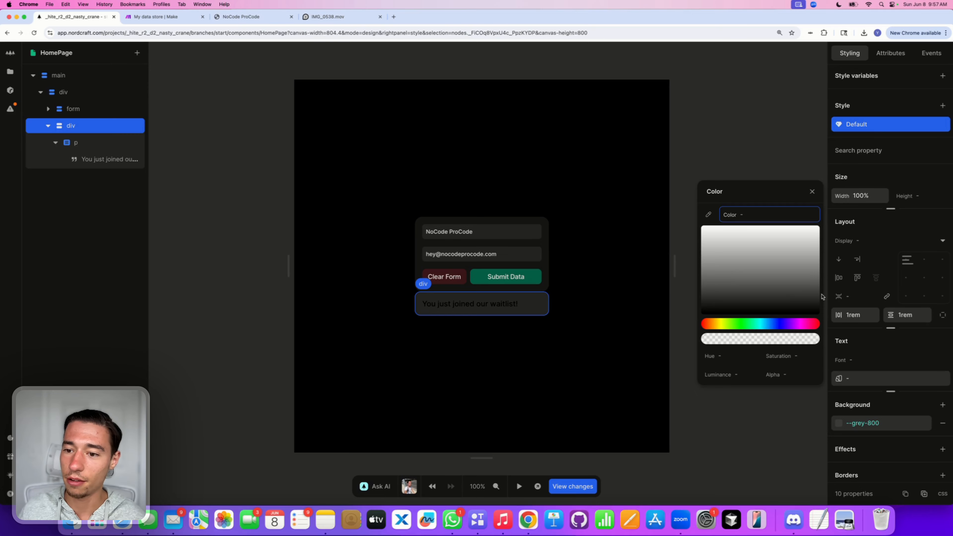
pyautogui.click(813, 191)
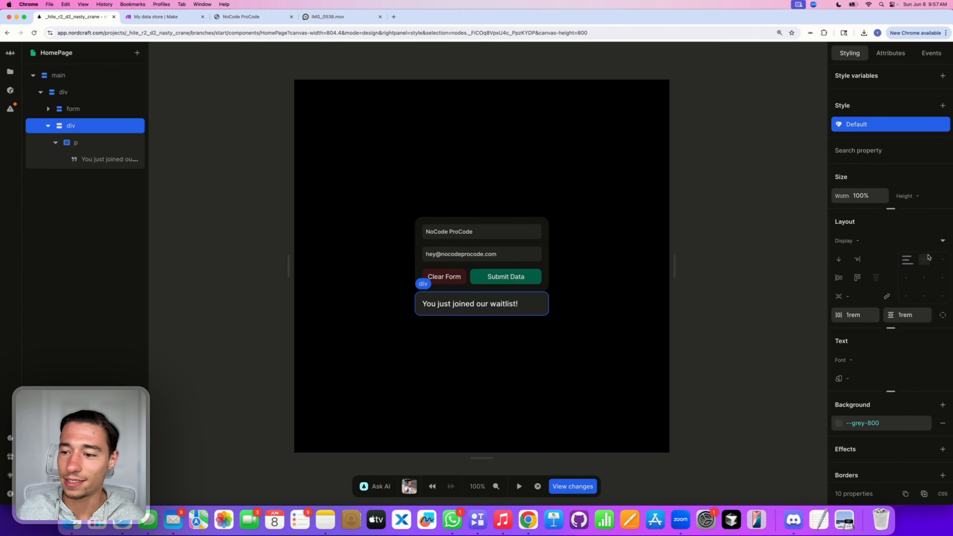
pyautogui.click(924, 278)
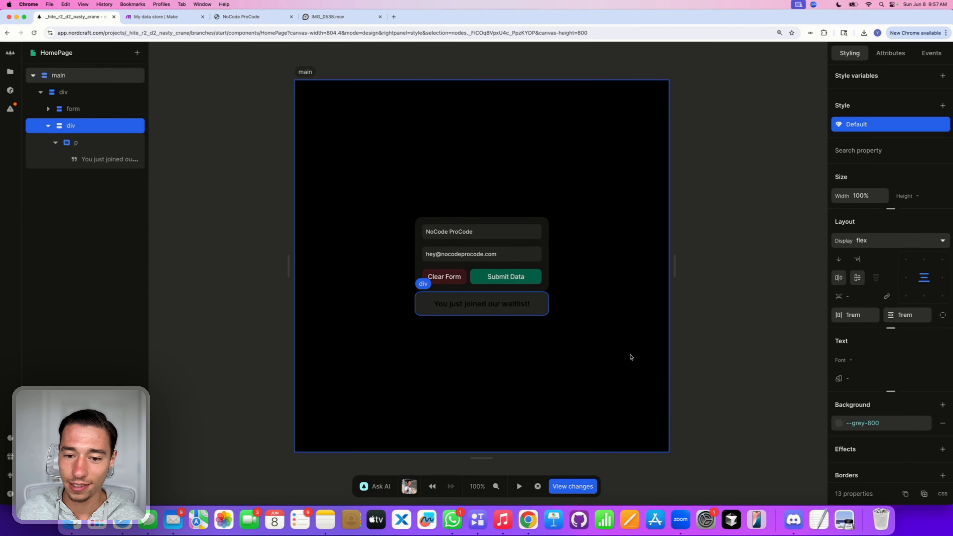
# Step: Set the waitlist box's text colour to white
pyautogui.click(518, 305)
pyautogui.click(545, 311)
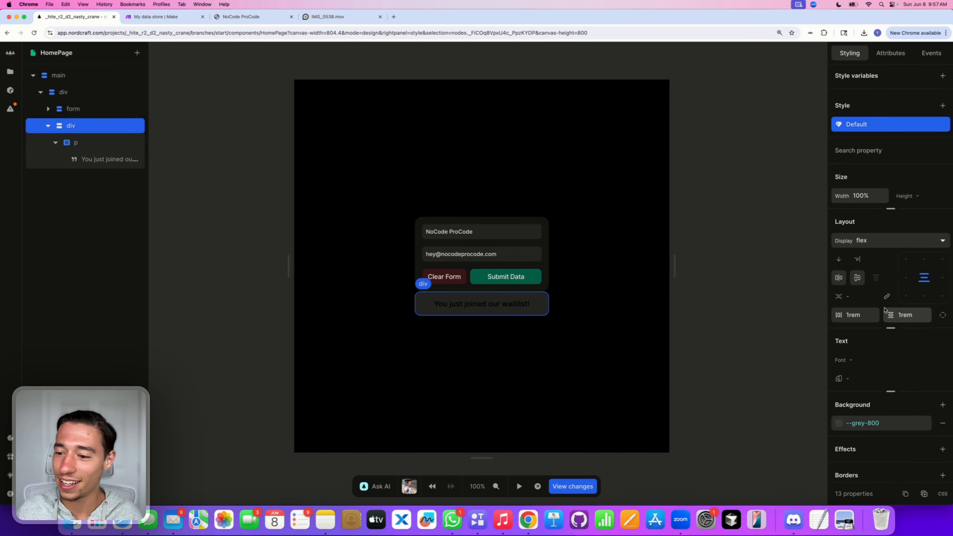
pyautogui.click(857, 378)
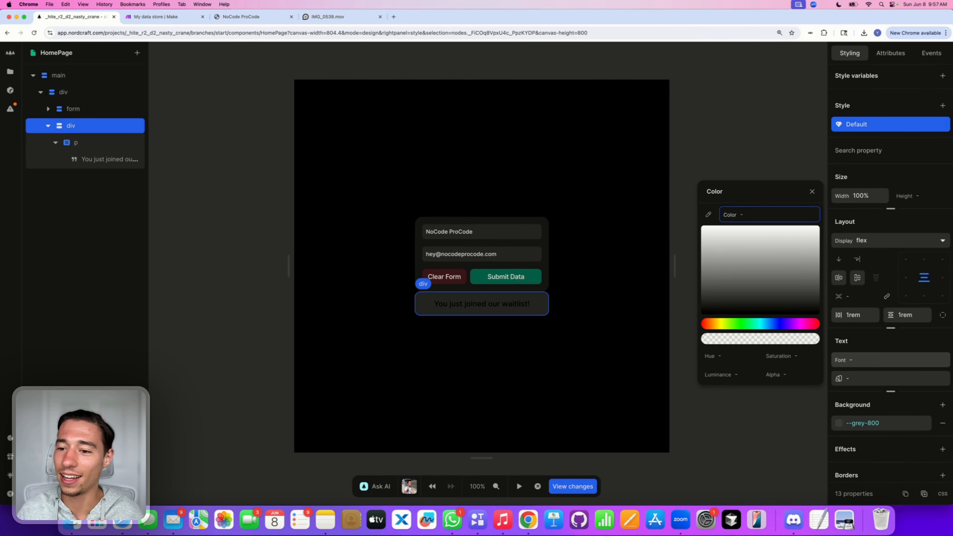
pyautogui.write('white')
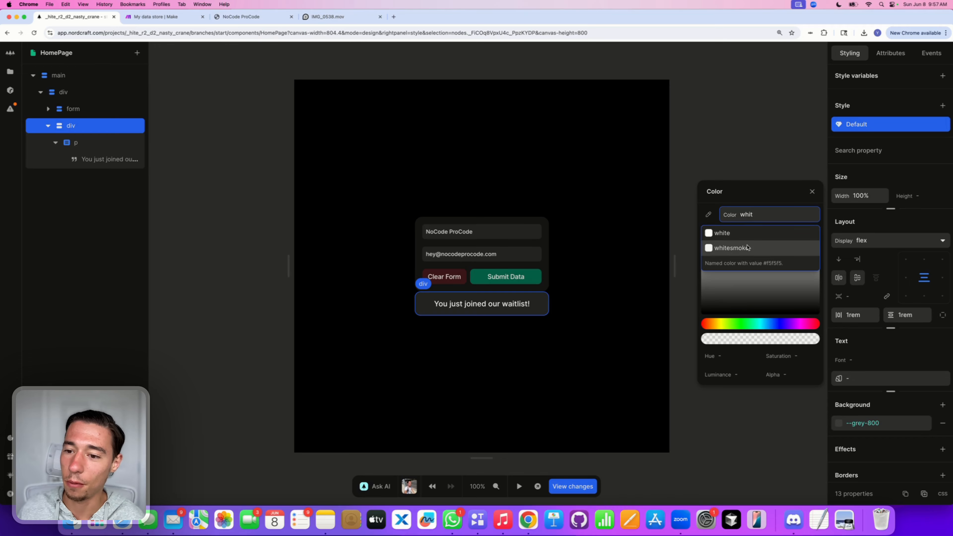
pyautogui.click(740, 232)
pyautogui.click(651, 311)
pyautogui.click(543, 304)
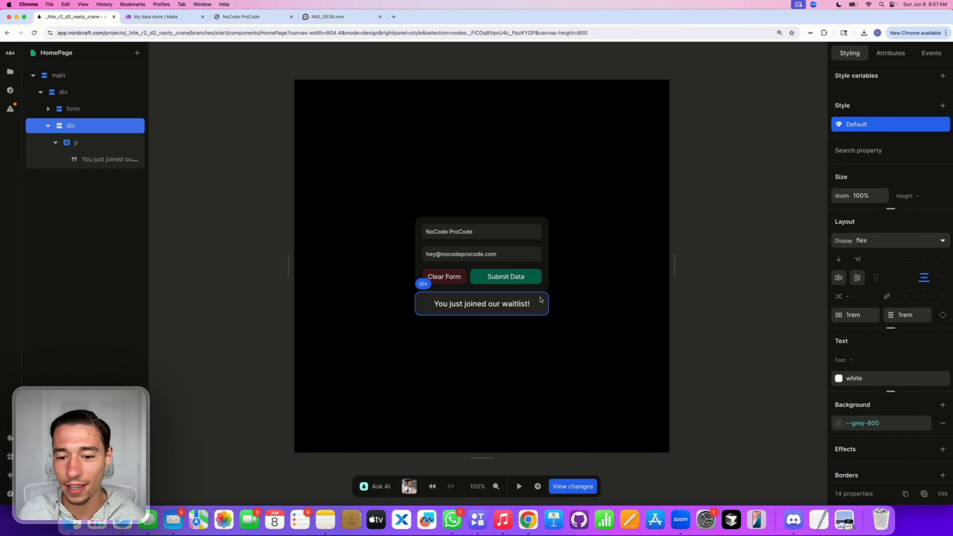
# Step: Give the form's wrapper div a 1rem gap
pyautogui.click(80, 100)
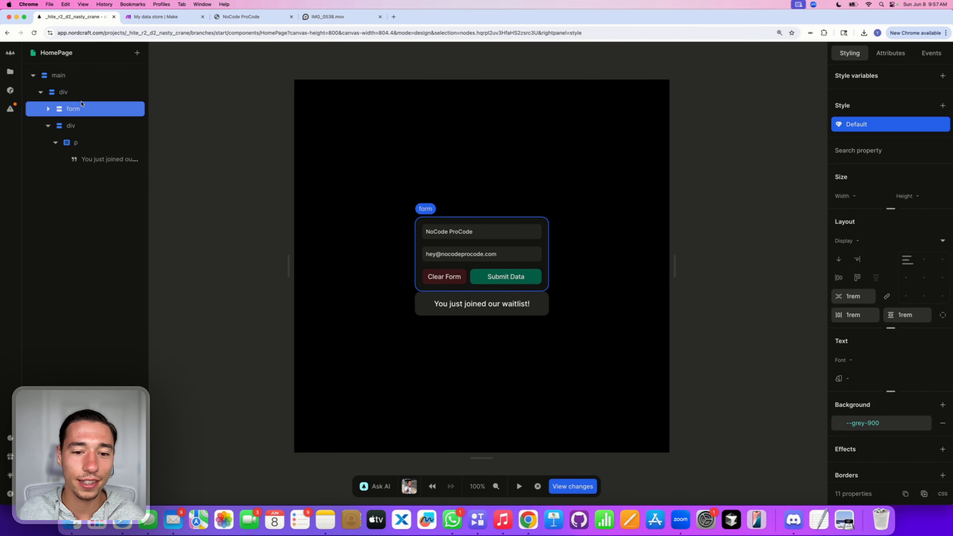
pyautogui.click(890, 53)
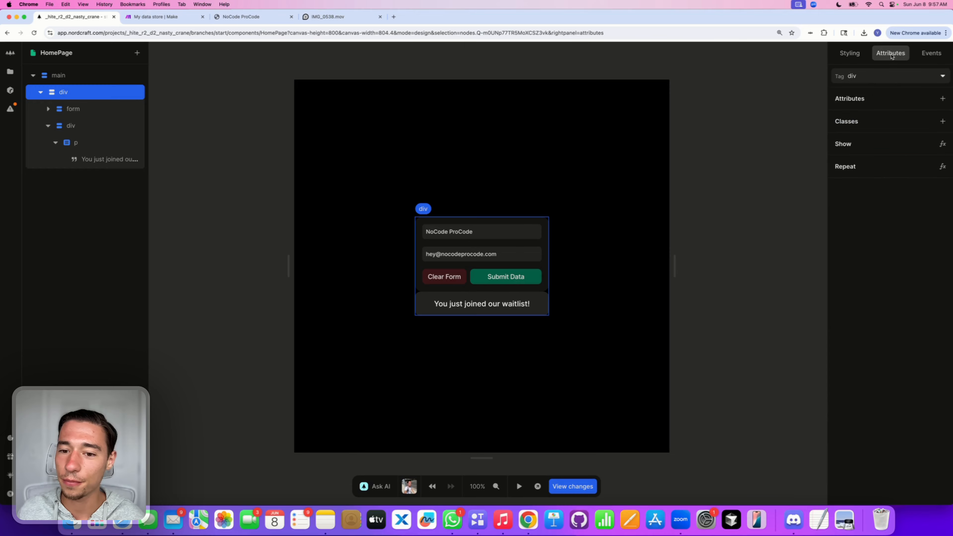
pyautogui.click(850, 53)
pyautogui.click(852, 296)
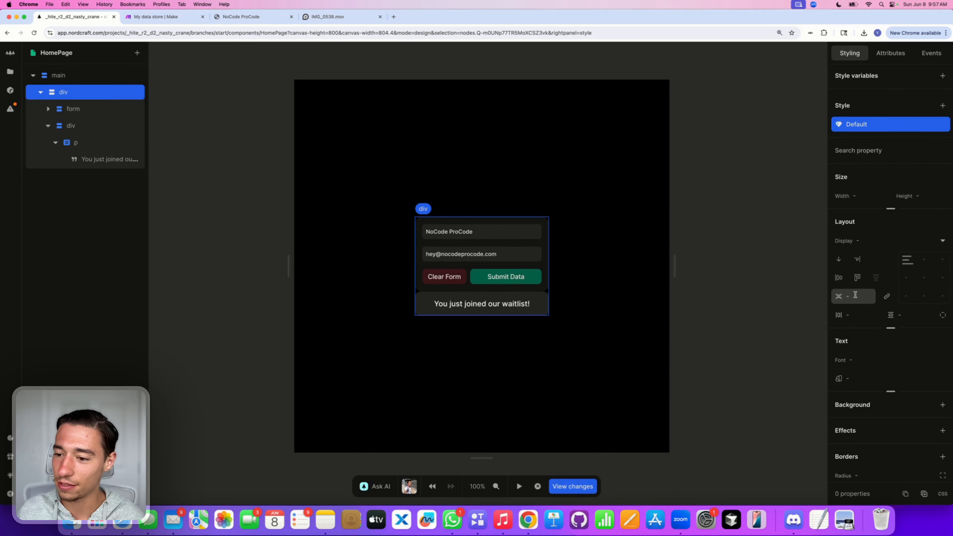
pyautogui.write('1rem')
pyautogui.press('Return')
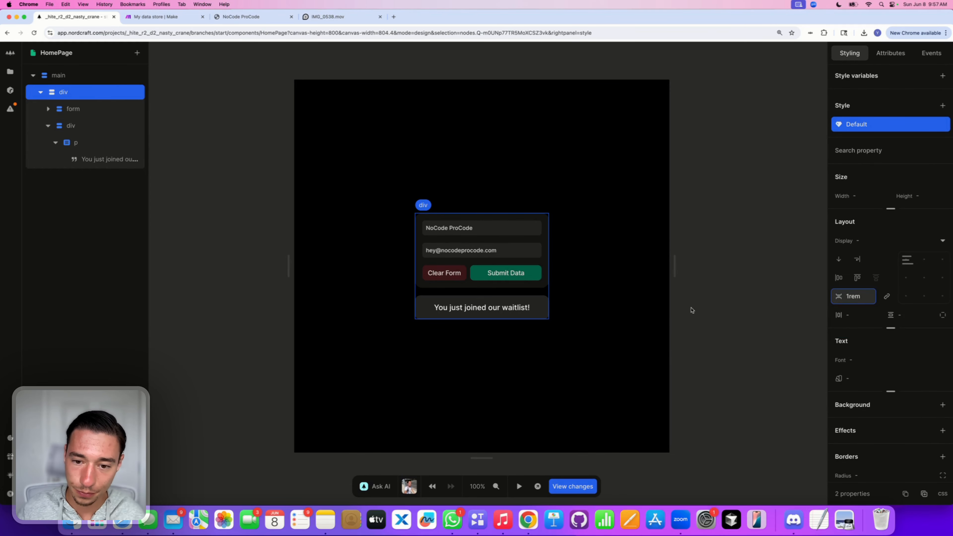
pyautogui.click(540, 369)
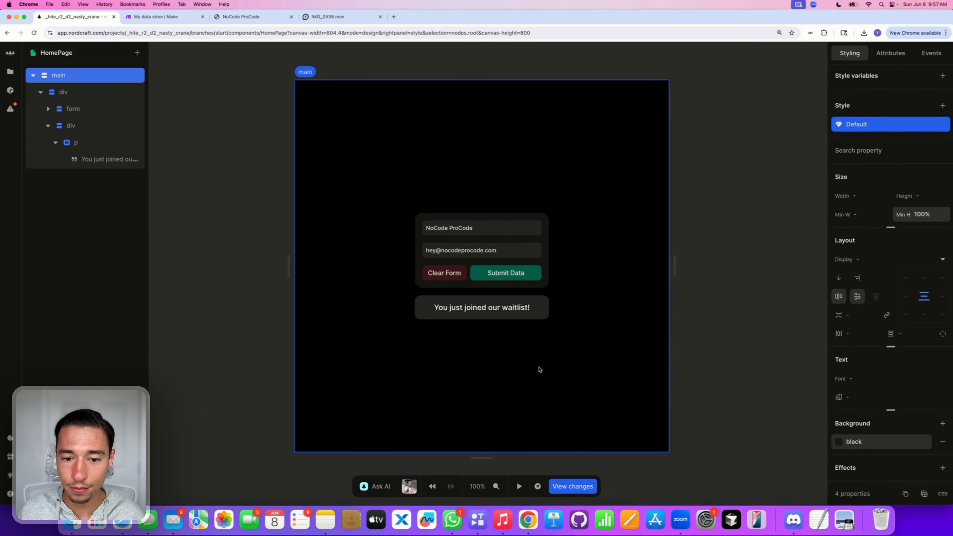
pyautogui.click(548, 312)
pyautogui.click(552, 338)
# Step: Add a class named 'hidden' to the waitlist message box
pyautogui.click(541, 316)
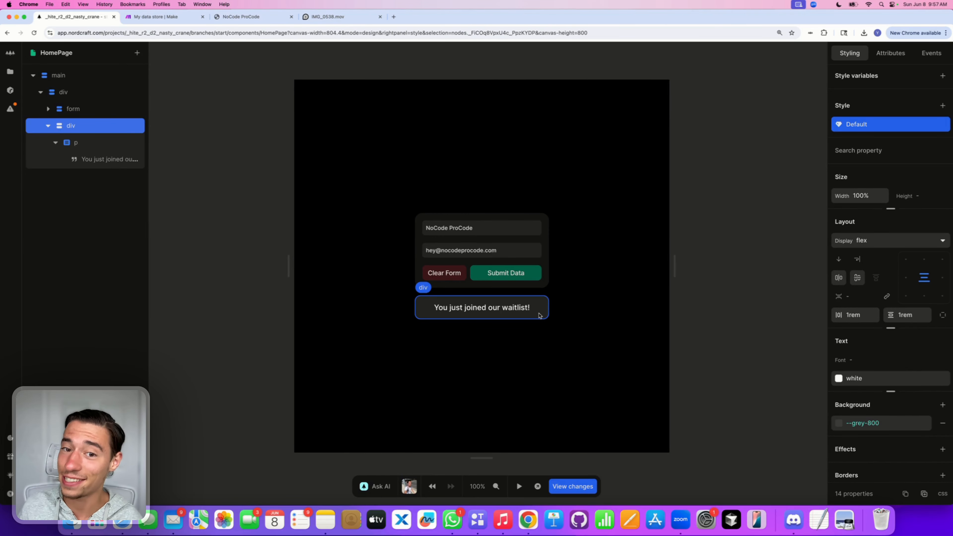
pyautogui.click(891, 53)
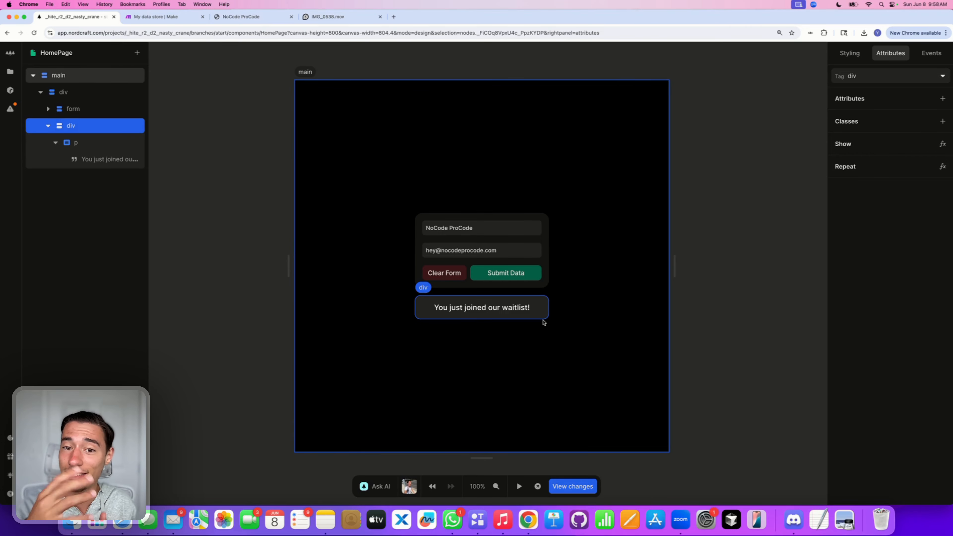
pyautogui.click(943, 125)
pyautogui.doubleClick(877, 140)
pyautogui.press('BackSpace')
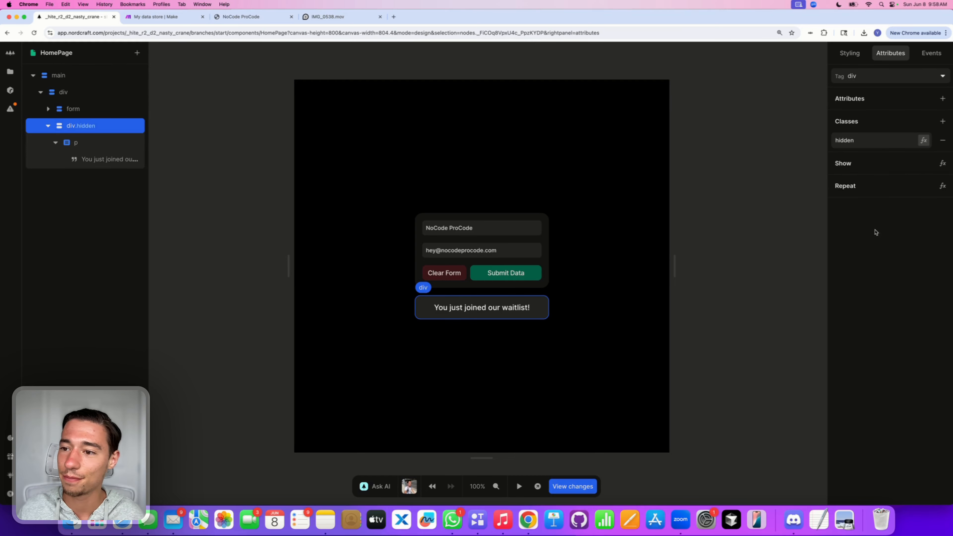
pyautogui.click(850, 53)
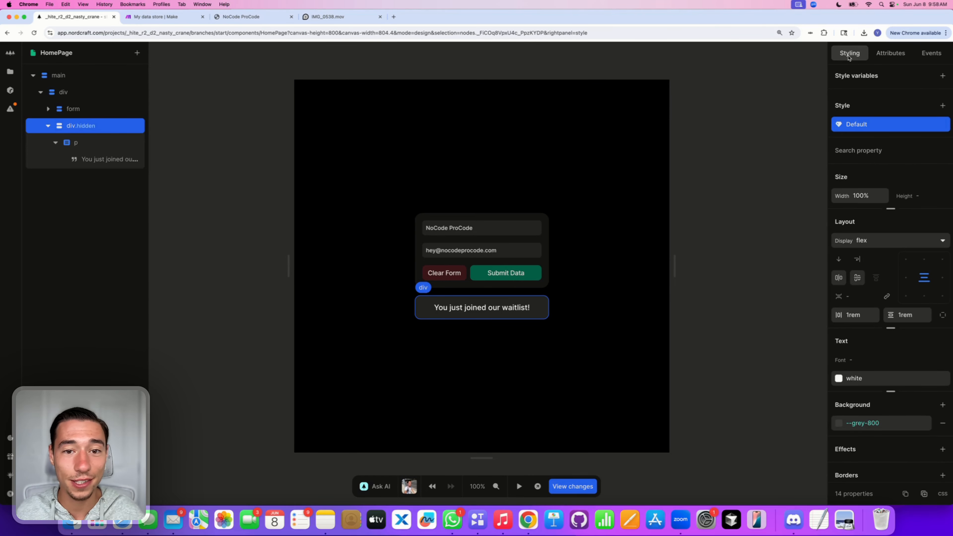
# Step: Add a style variant to the box tied to the hidden class
pyautogui.click(943, 105)
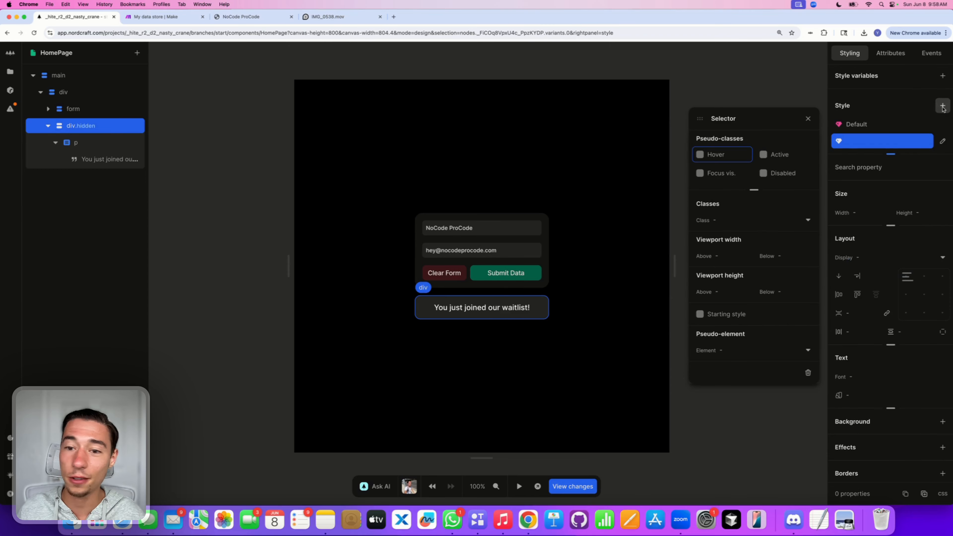
pyautogui.click(727, 220)
pyautogui.click(715, 249)
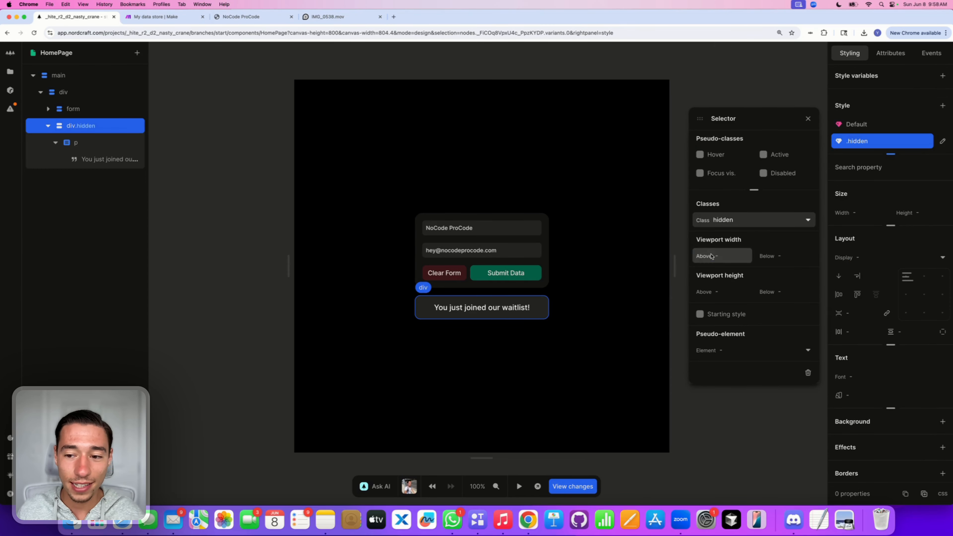
pyautogui.click(808, 119)
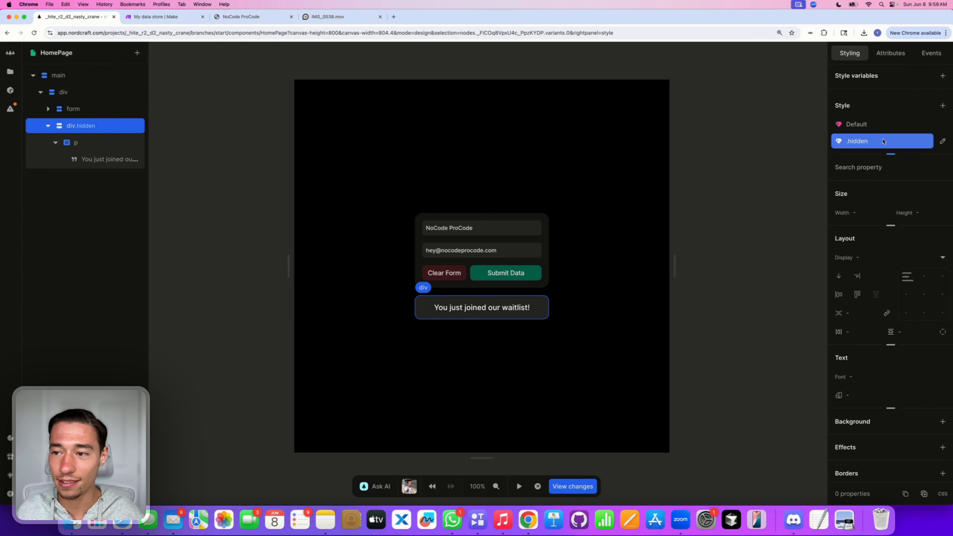
# Step: In the default style, set horizontal and vertical overflow to clip
pyautogui.click(870, 126)
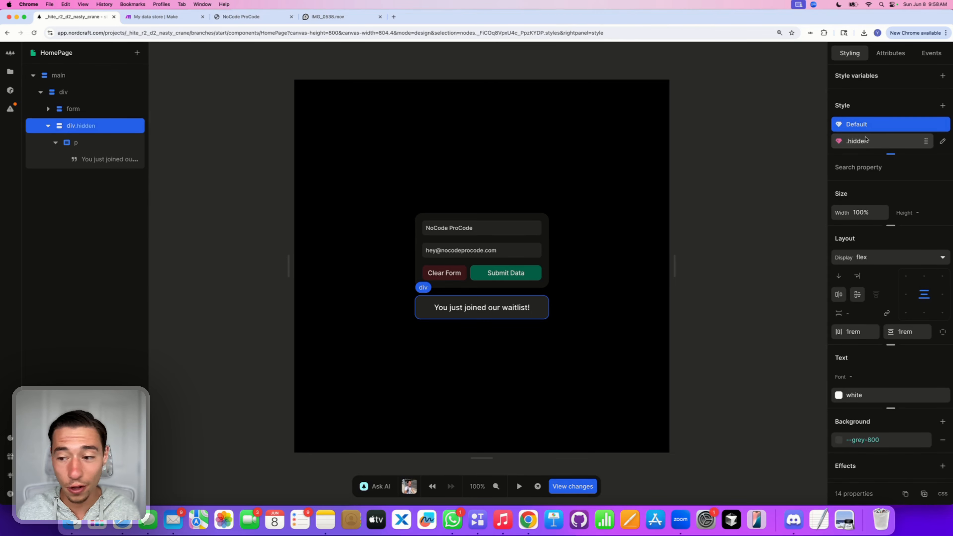
pyautogui.click(891, 227)
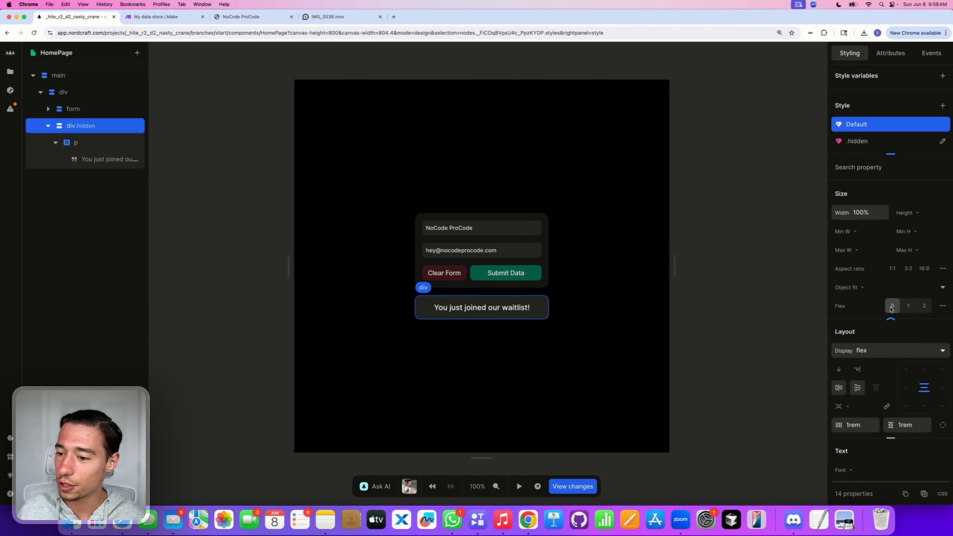
pyautogui.click(891, 320)
pyautogui.click(894, 384)
pyautogui.scroll(-3, 894, 386)
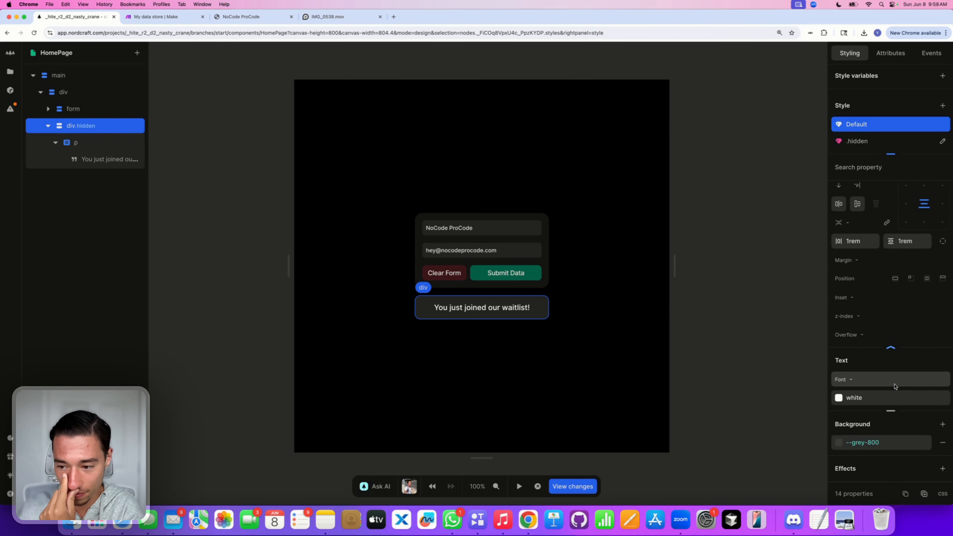
pyautogui.click(878, 336)
pyautogui.click(752, 310)
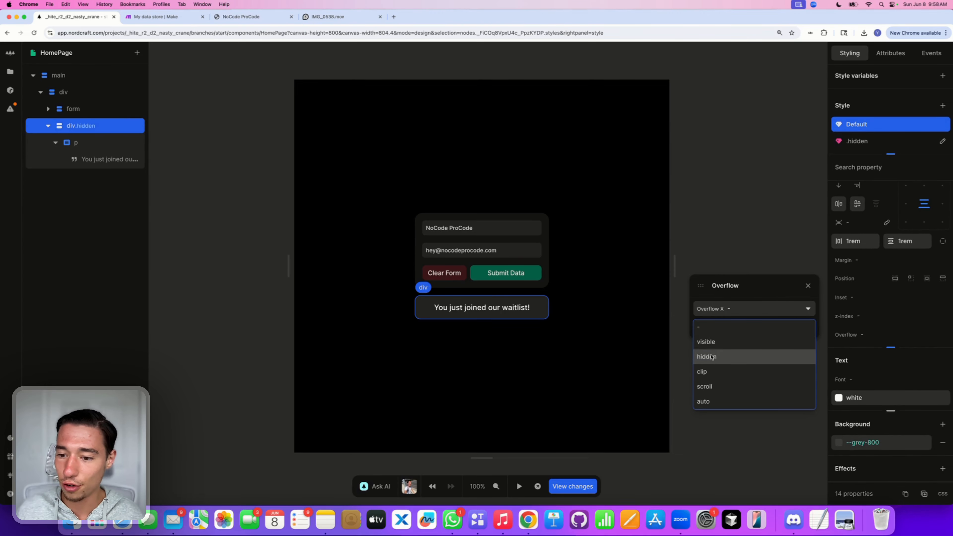
pyautogui.click(704, 371)
pyautogui.click(740, 327)
pyautogui.click(717, 392)
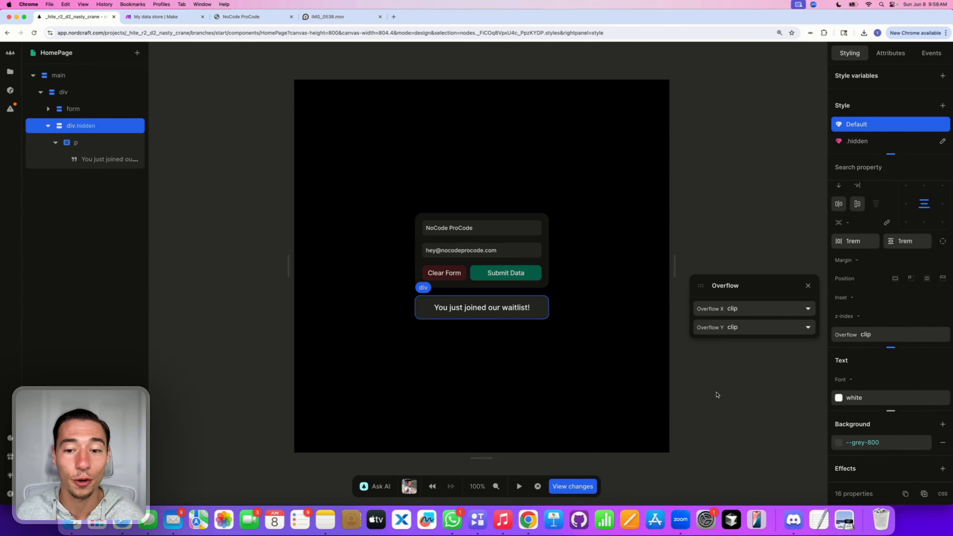
pyautogui.click(808, 286)
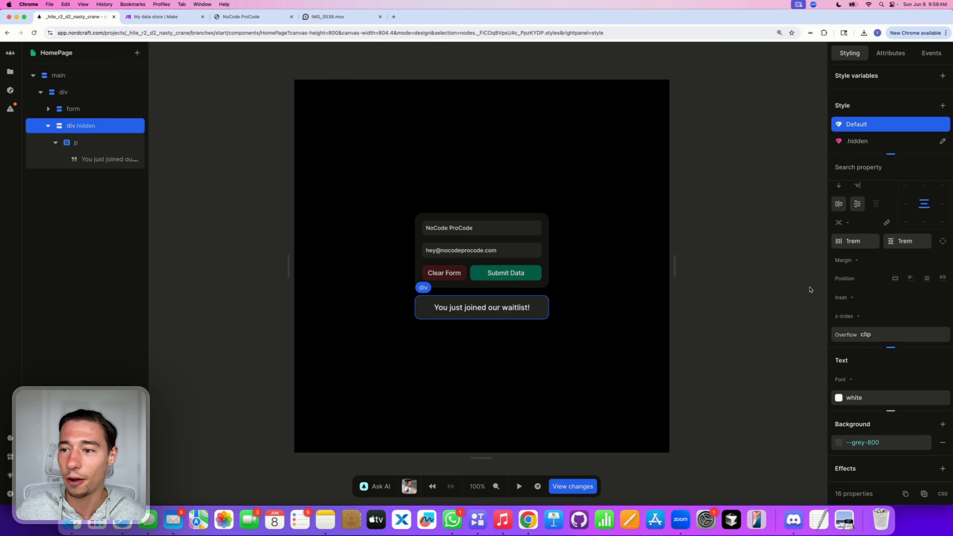
# Step: Give the default style a 999px maximum height
pyautogui.click(860, 141)
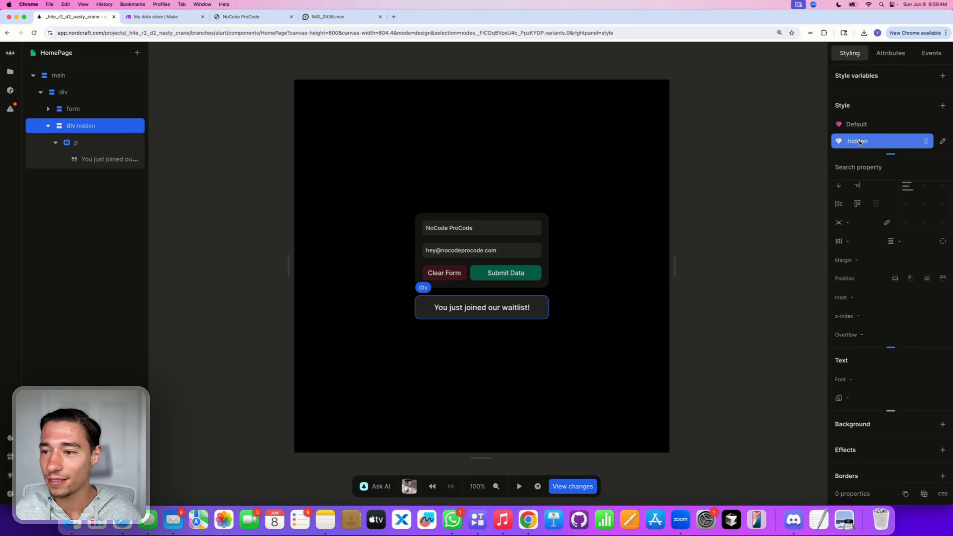
pyautogui.click(860, 124)
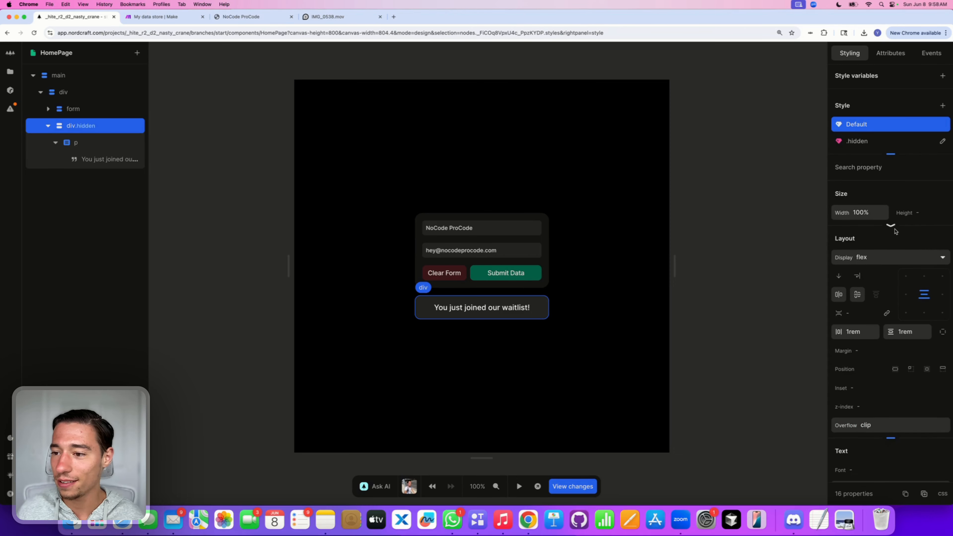
pyautogui.click(892, 227)
pyautogui.click(928, 234)
pyautogui.write('99')
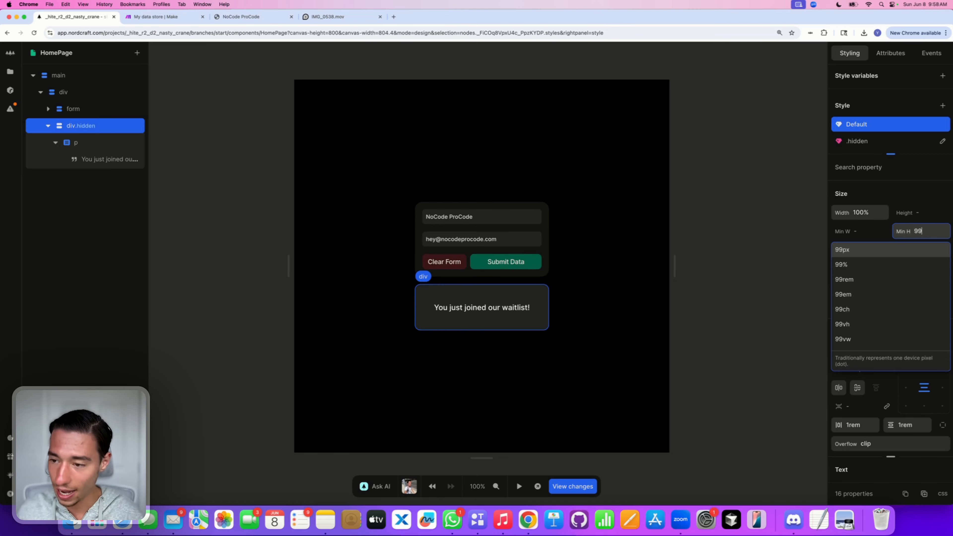
pyautogui.write('9')
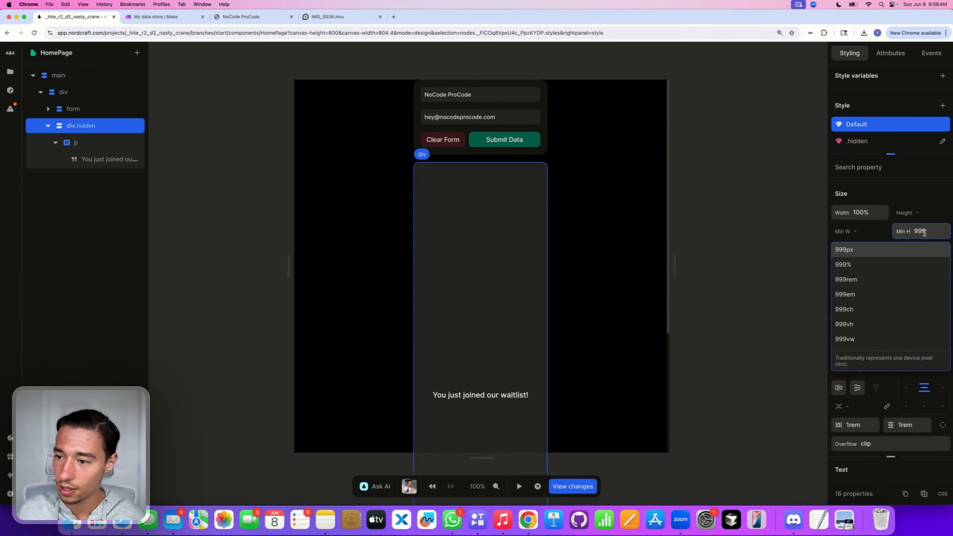
pyautogui.press('Return')
pyautogui.press('BackSpace')
pyautogui.click(930, 214)
pyautogui.click(926, 232)
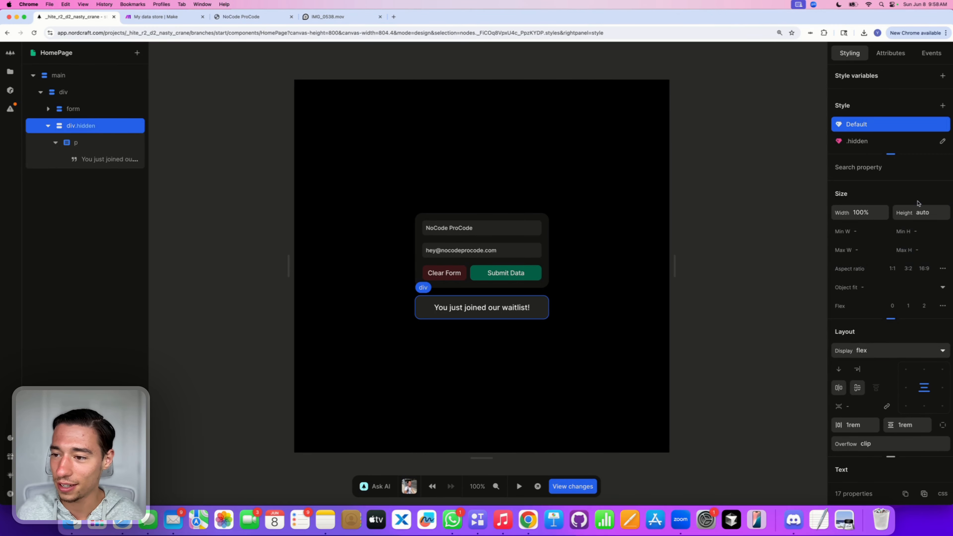
pyautogui.click(925, 253)
pyautogui.write('999')
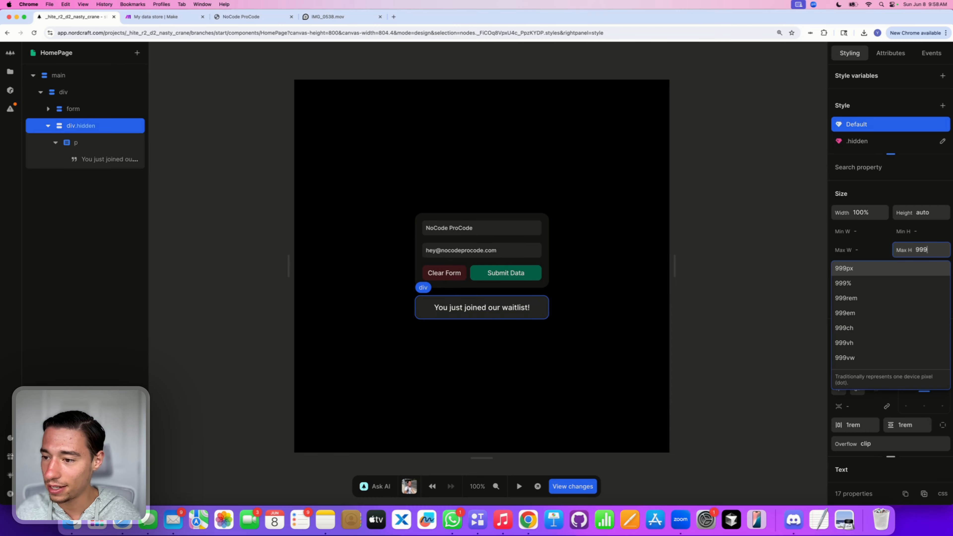
pyautogui.press('Return')
pyautogui.click(937, 216)
pyautogui.press('BackSpace')
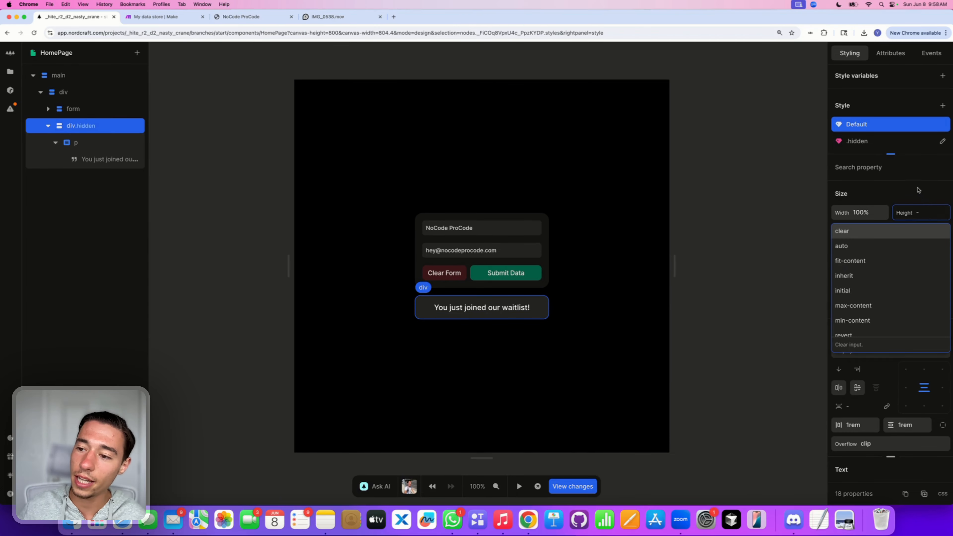
pyautogui.click(918, 191)
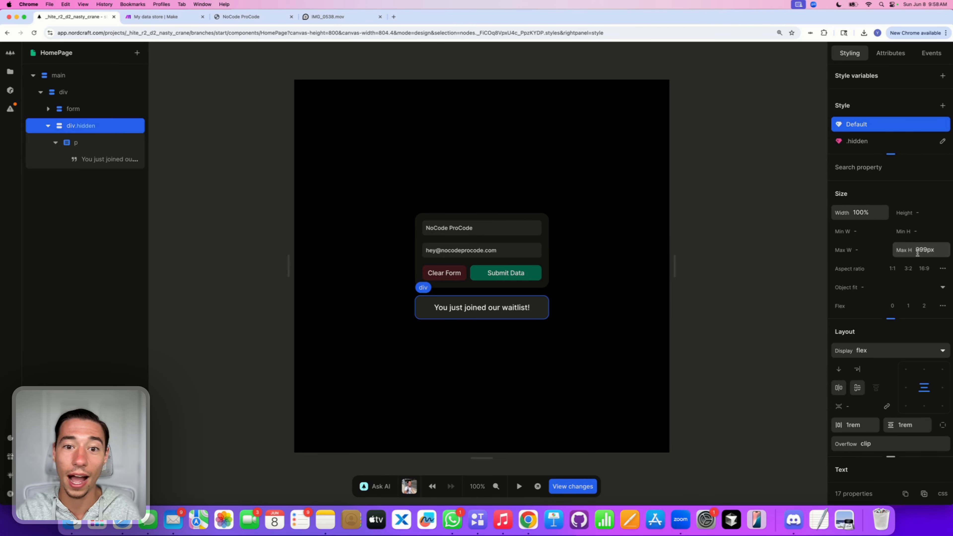
# Step: On the .hidden variant, set maximum height and vertical padding to 0px
pyautogui.click(863, 141)
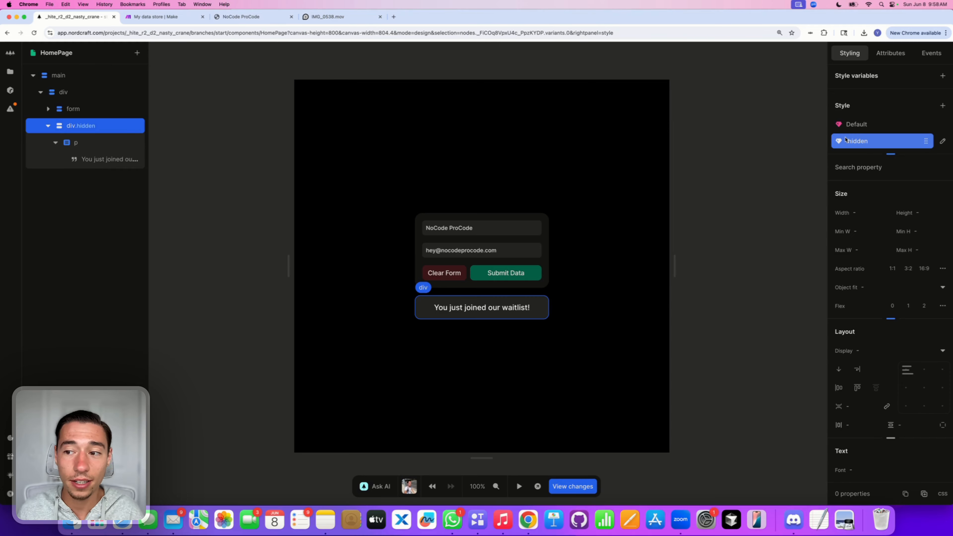
pyautogui.click(908, 250)
pyautogui.write('0px')
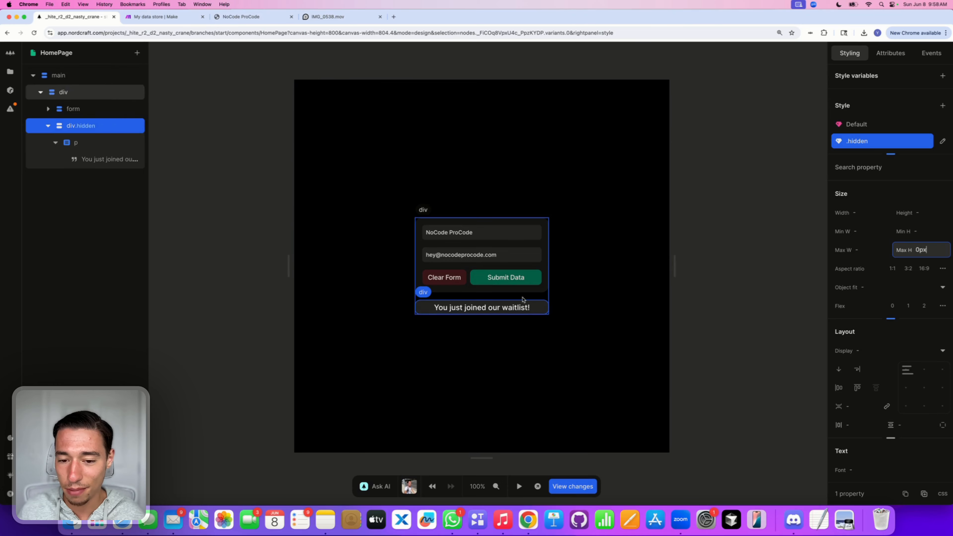
pyautogui.click(914, 424)
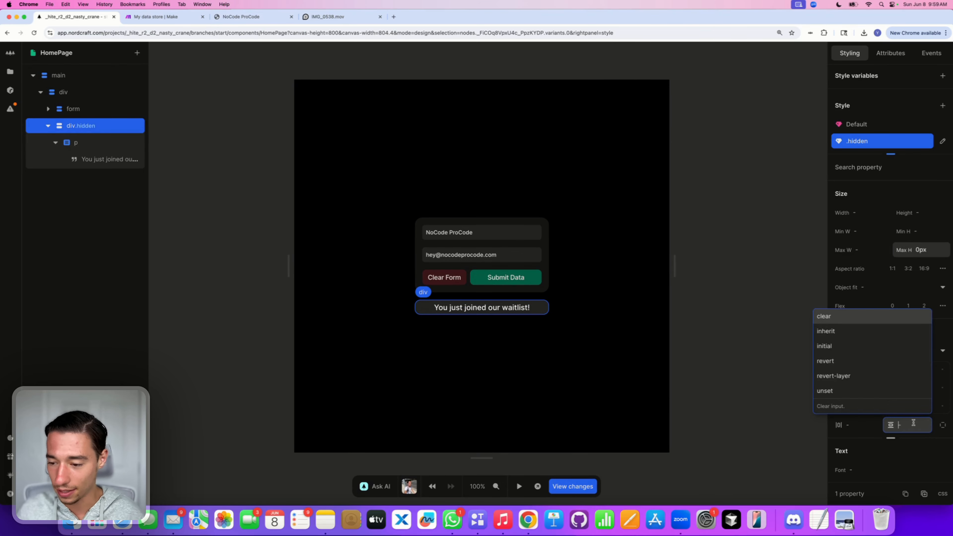
pyautogui.write('0px')
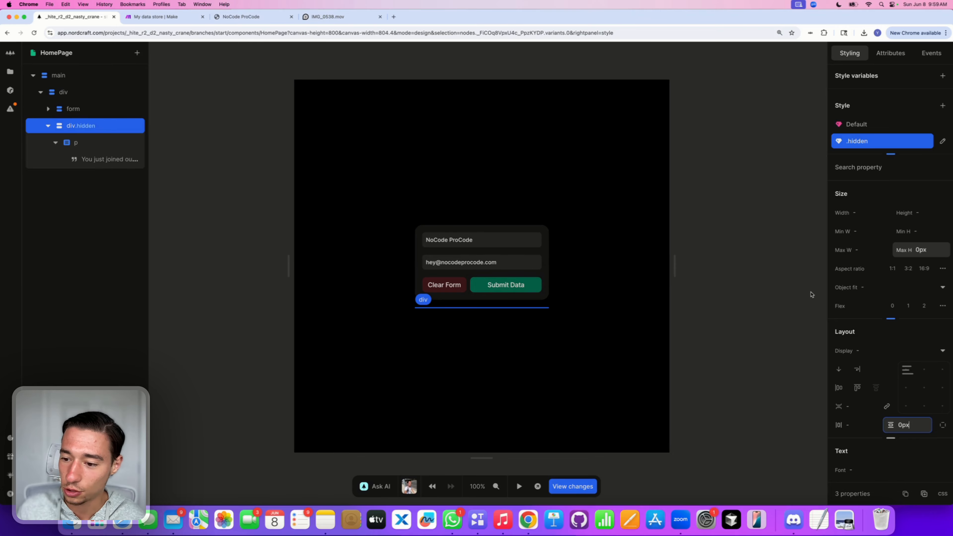
# Step: Give the .hidden variant a -1rem top margin
pyautogui.scroll(-2, 883, 410)
pyautogui.scroll(-6, 882, 376)
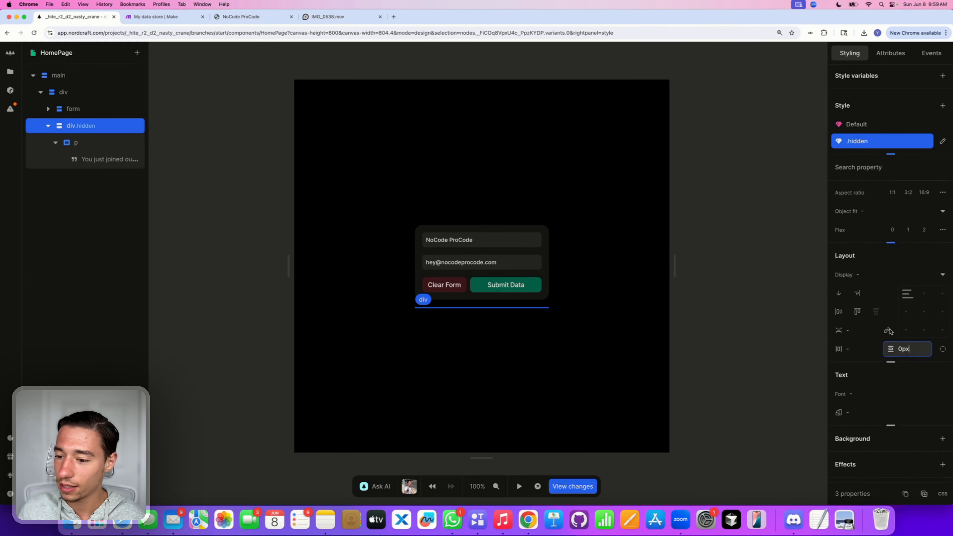
pyautogui.scroll(-1, 886, 334)
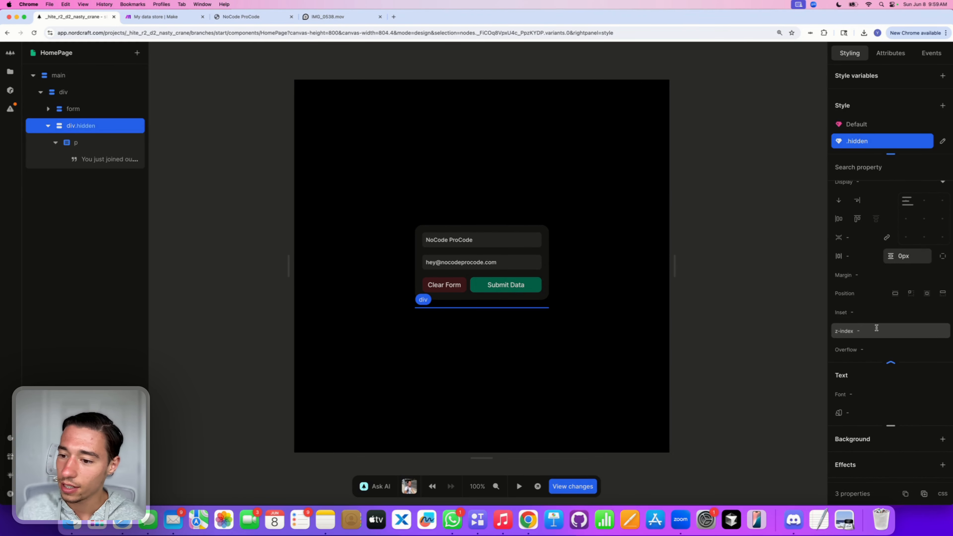
pyautogui.click(871, 276)
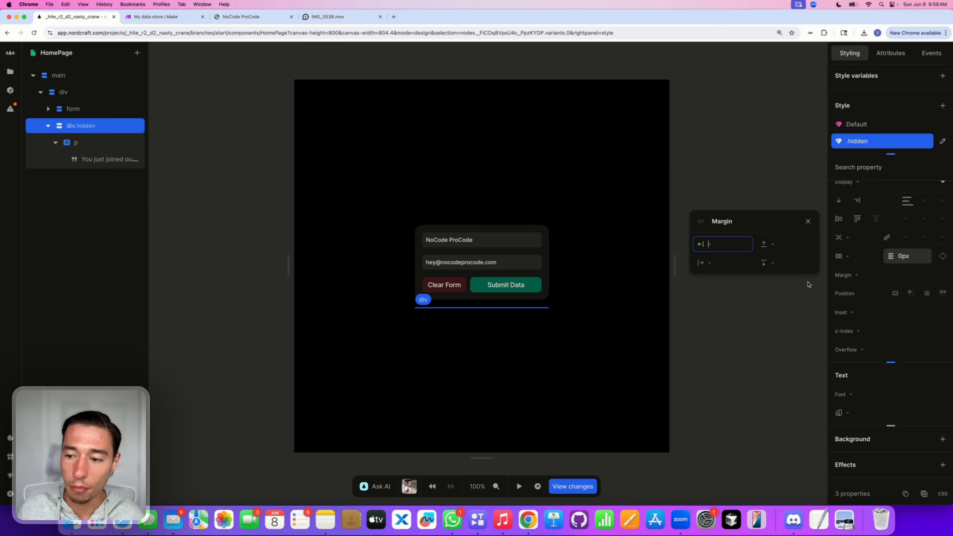
pyautogui.click(785, 243)
pyautogui.write('-1rem')
pyautogui.press('Return')
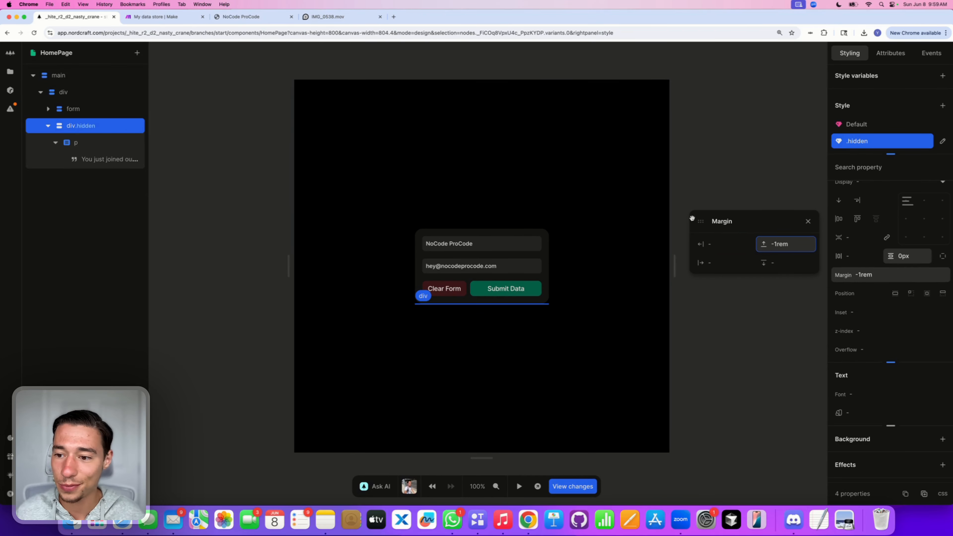
pyautogui.click(808, 221)
pyautogui.scroll(-4, 908, 469)
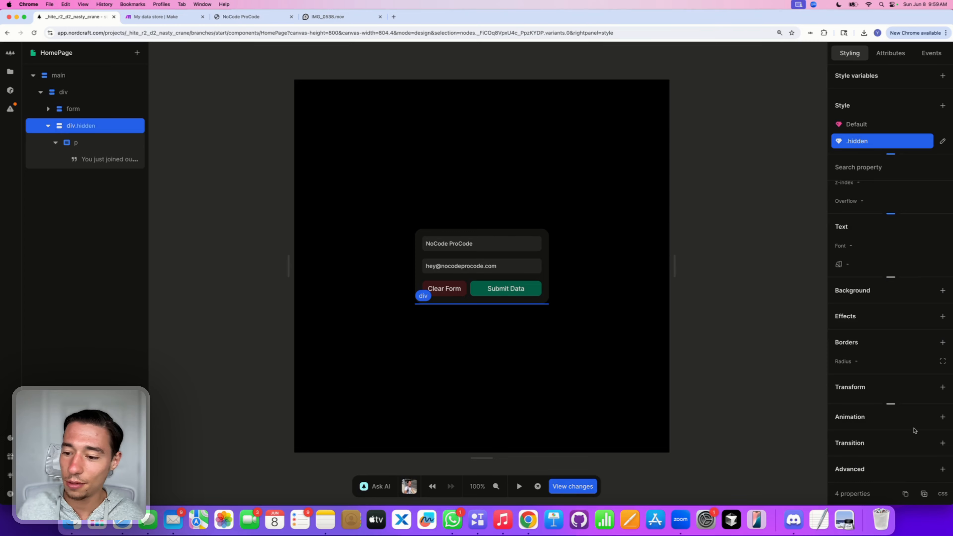
# Step: Add an Opacity effect of 0 to the .hidden variant
pyautogui.click(943, 317)
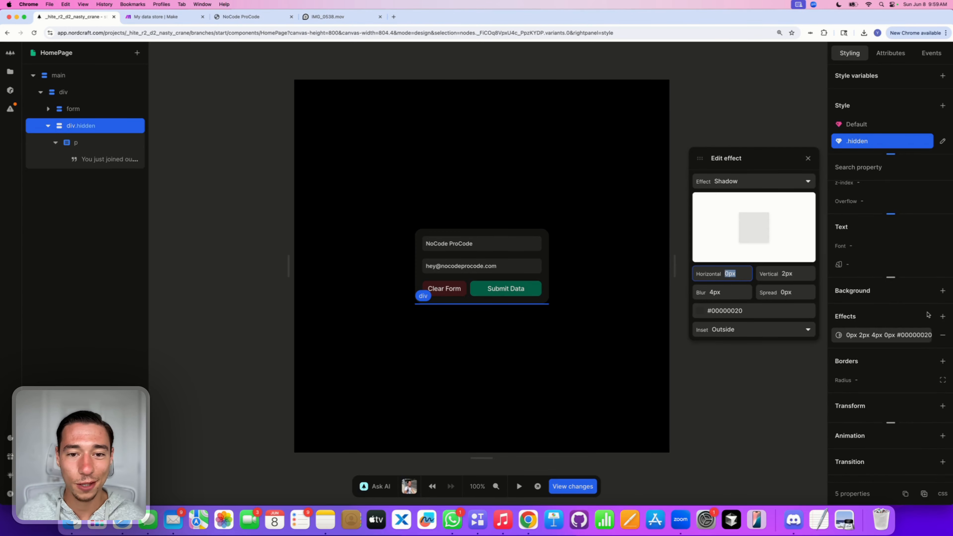
pyautogui.click(723, 177)
pyautogui.click(716, 253)
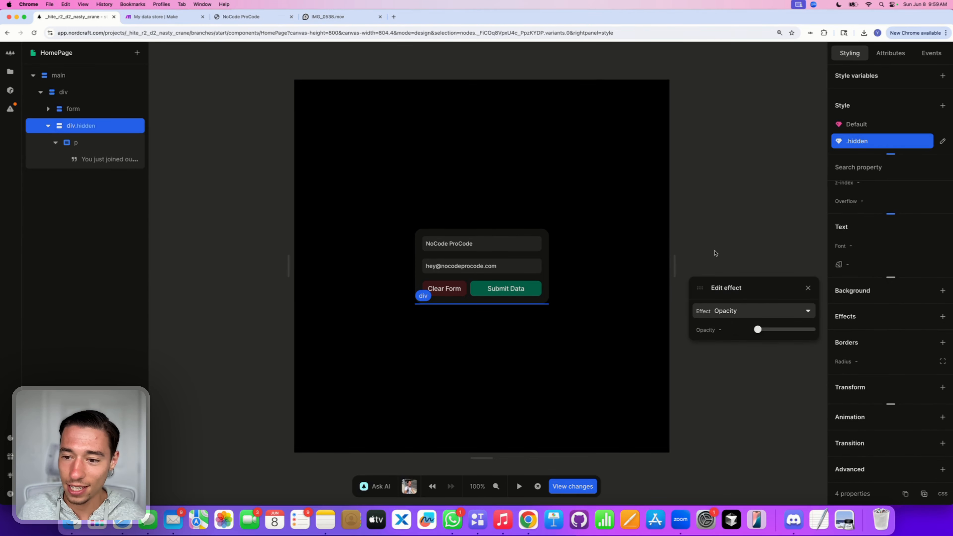
pyautogui.click(723, 331)
pyautogui.write('0')
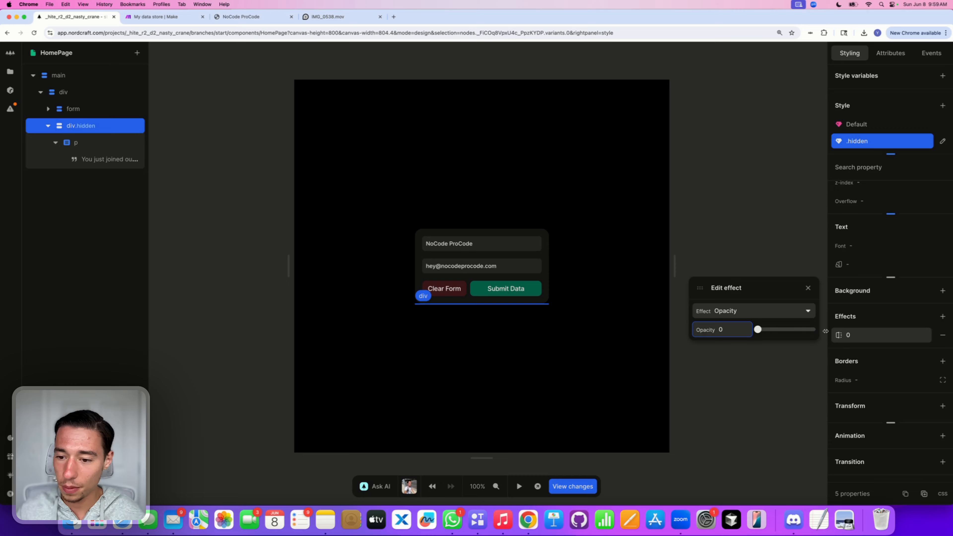
pyautogui.click(808, 288)
# Step: Add an 'all 300ms ease' transition to the box's default style
pyautogui.click(860, 124)
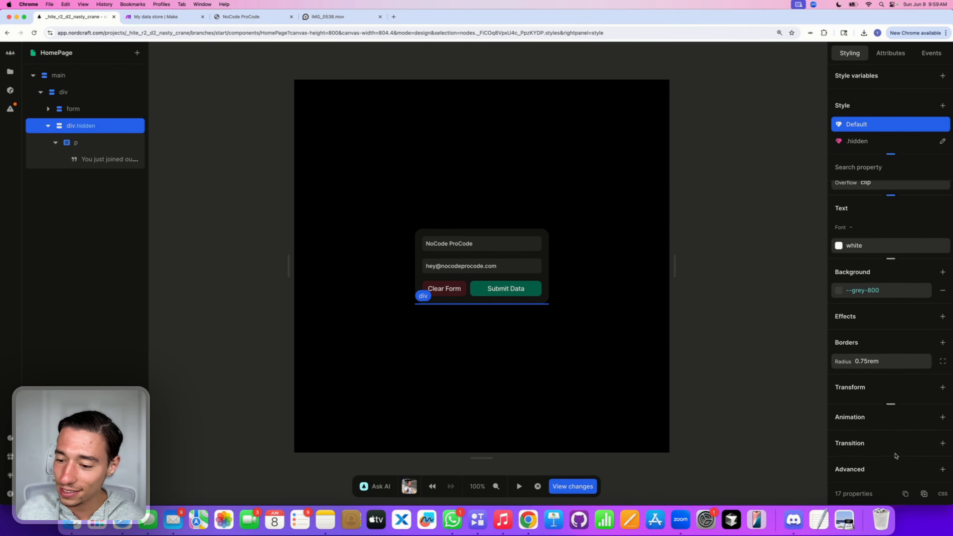
pyautogui.click(943, 443)
pyautogui.click(747, 389)
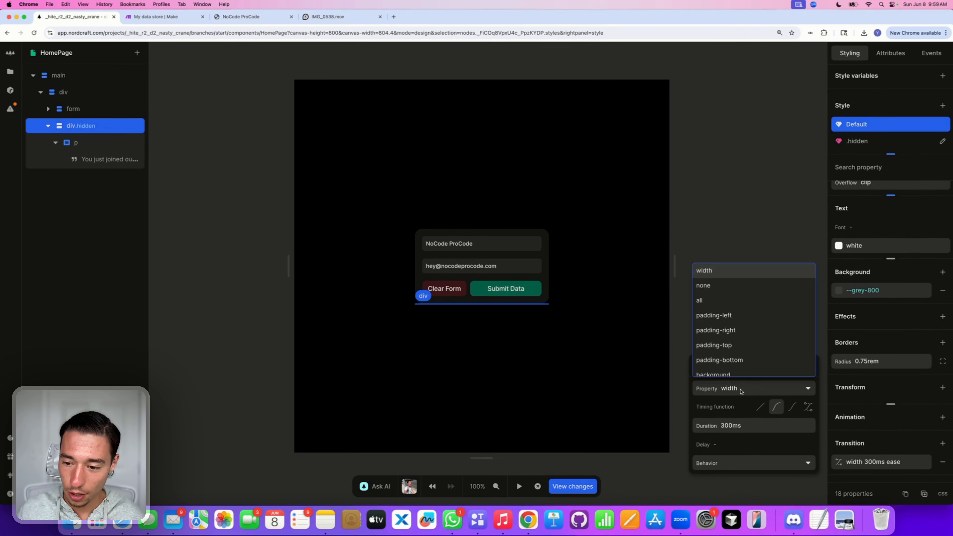
pyautogui.click(710, 295)
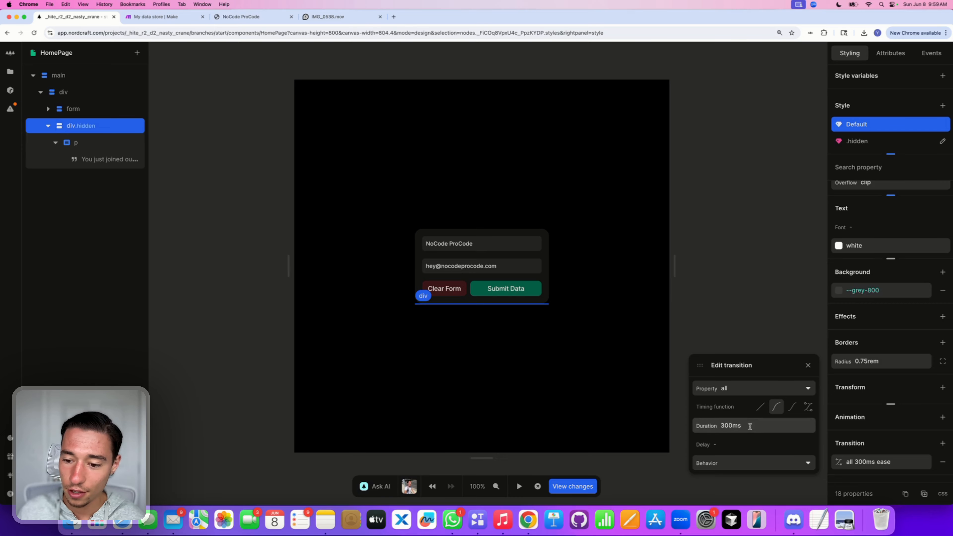
pyautogui.click(808, 365)
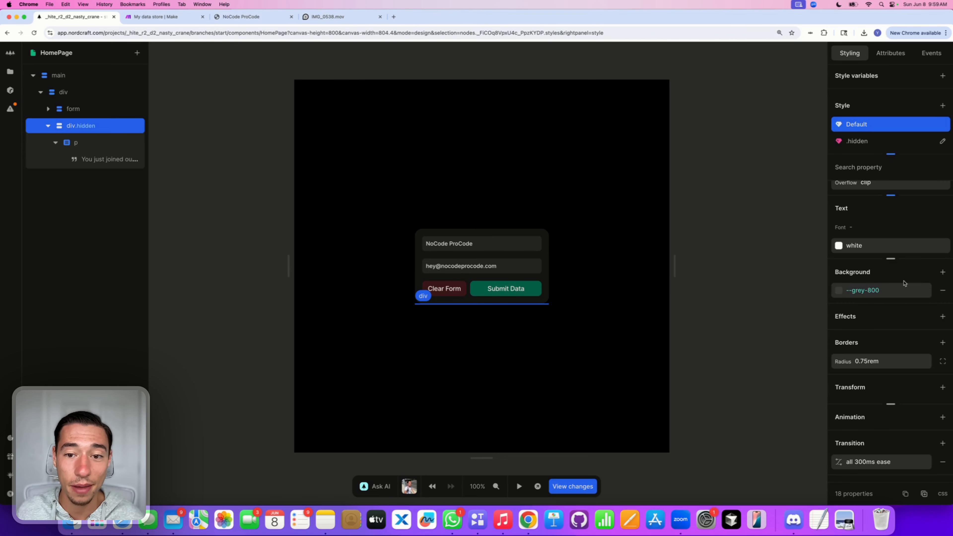
pyautogui.click(891, 53)
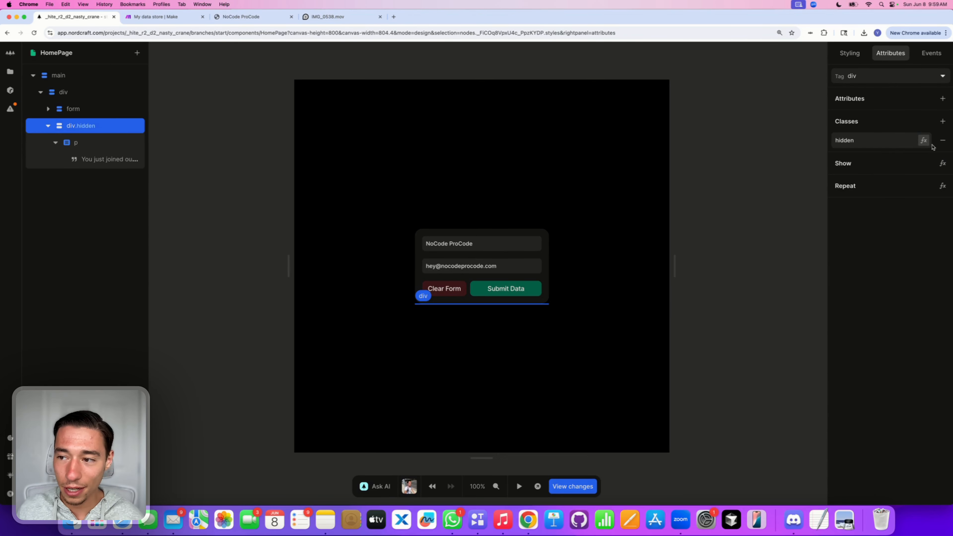
# Step: Replace the hidden class's constant true with the make API's data passed into Size
pyautogui.click(924, 141)
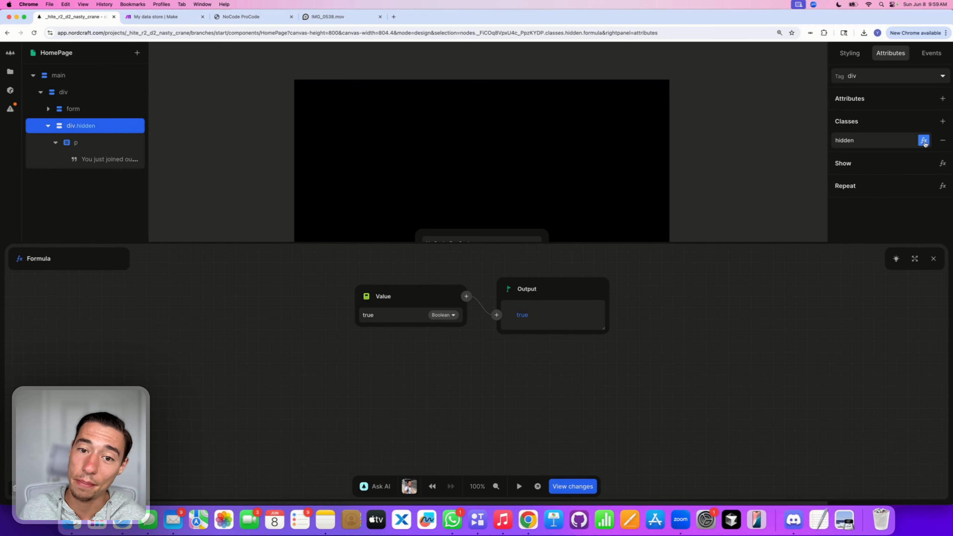
pyautogui.click(367, 297)
pyautogui.click(380, 379)
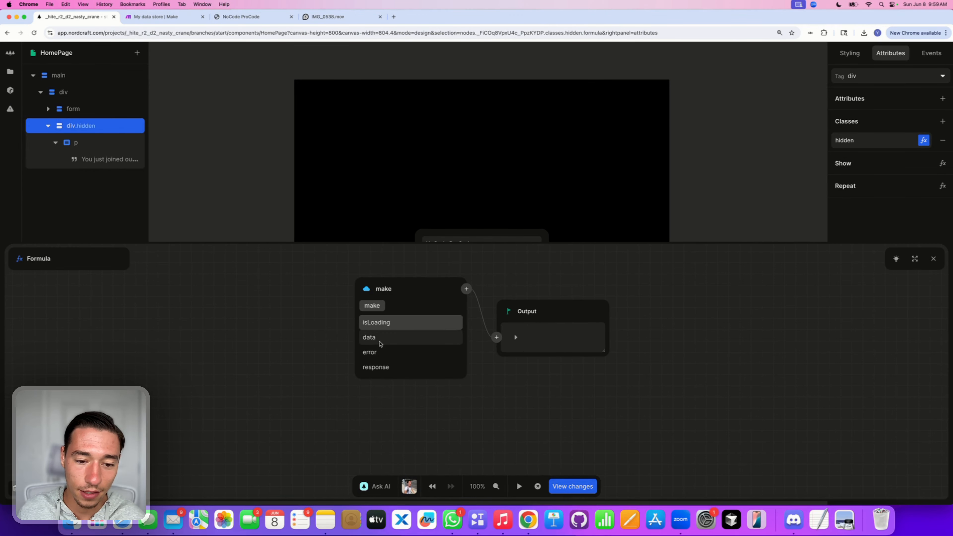
pyautogui.click(380, 340)
pyautogui.click(467, 289)
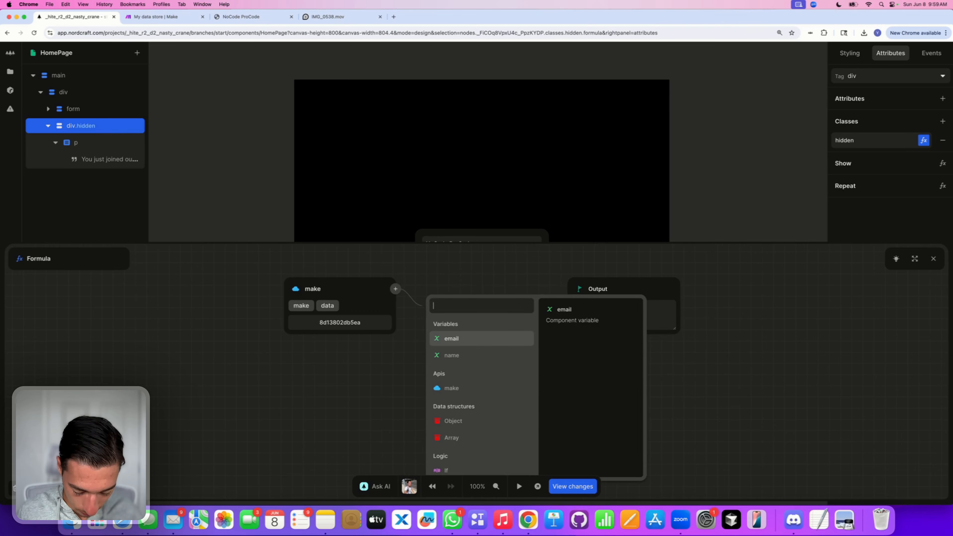
pyautogui.write('size')
pyautogui.click(452, 325)
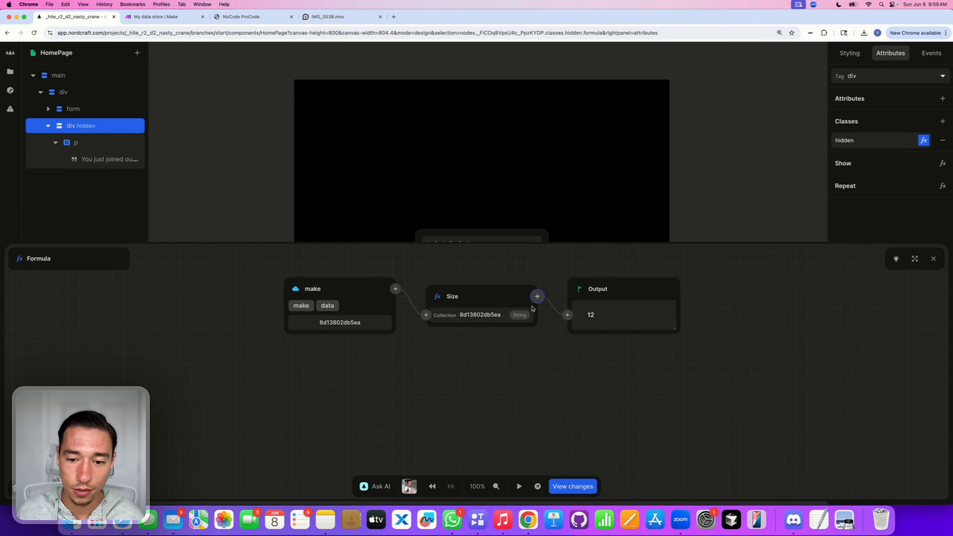
# Step: Add a Greater than 0 comparison after Size and close the formula editor
pyautogui.click(537, 300)
pyautogui.write('gr')
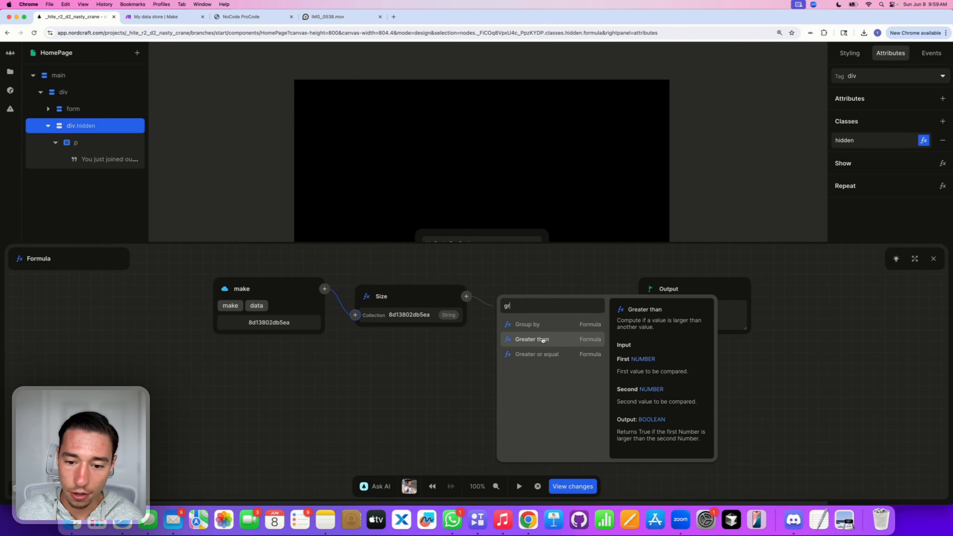
pyautogui.click(544, 338)
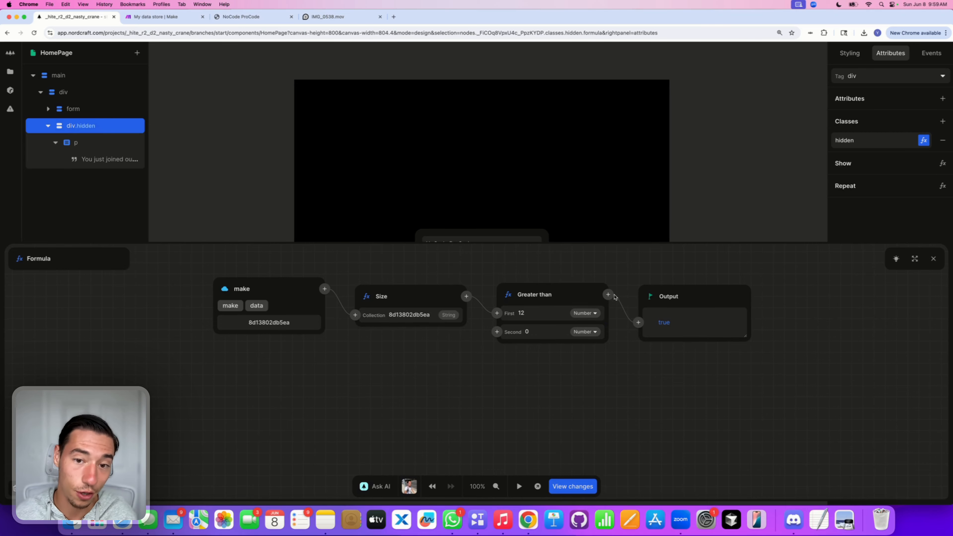
pyautogui.click(933, 259)
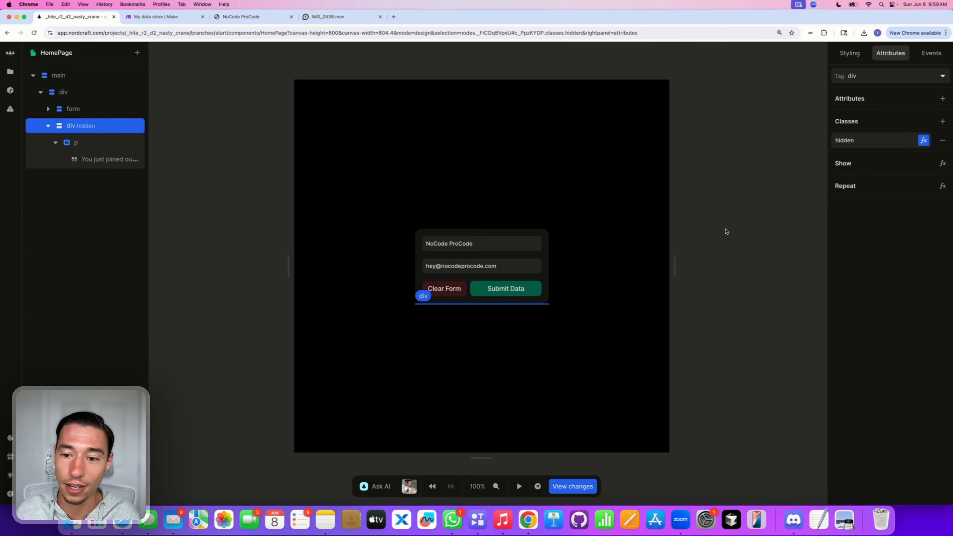
pyautogui.click(727, 231)
# Step: Reload the editor, check the make API's settings and response, then reselect the waitlist message box
pyautogui.click(33, 33)
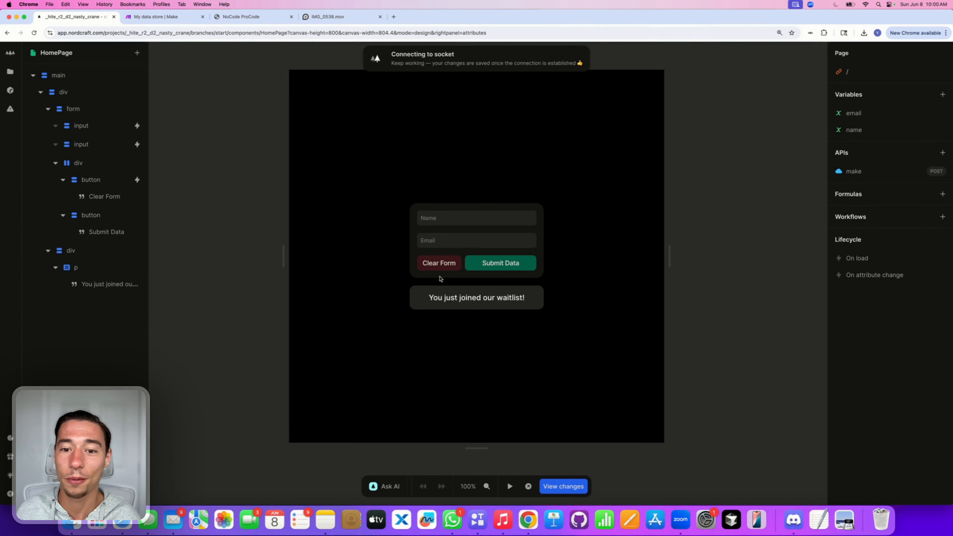
pyautogui.click(864, 175)
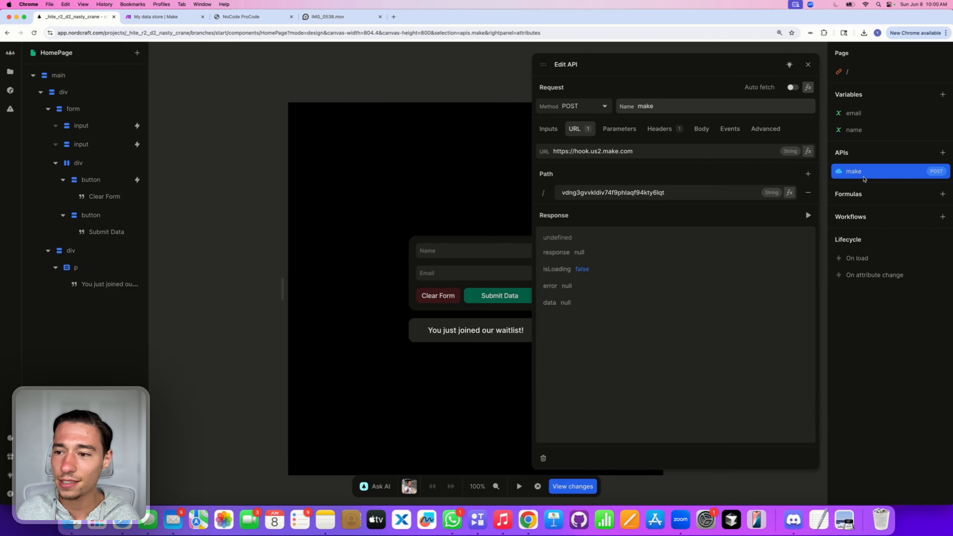
pyautogui.click(425, 358)
pyautogui.click(419, 336)
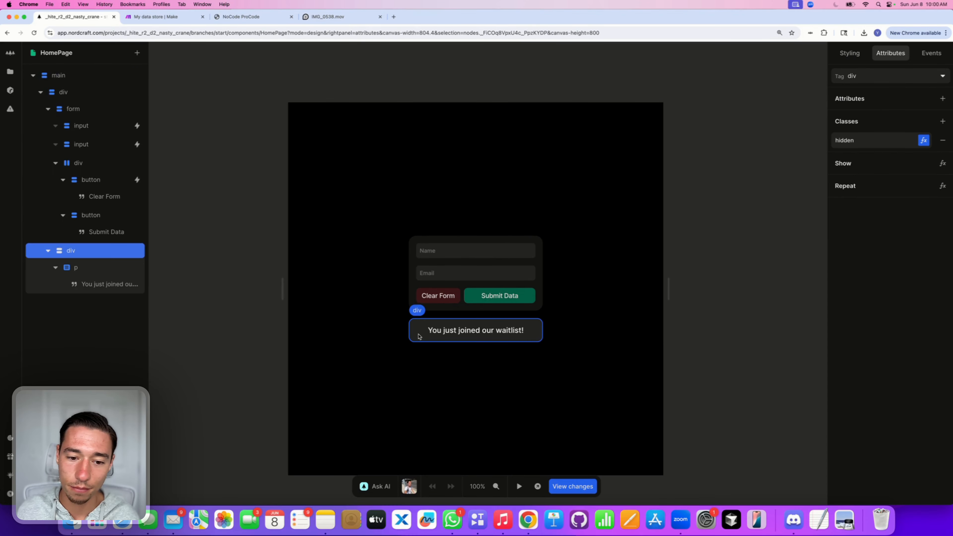
# Step: Reopen the hidden-class formula, try adding a Not formula, then cancel and close it
pyautogui.click(924, 140)
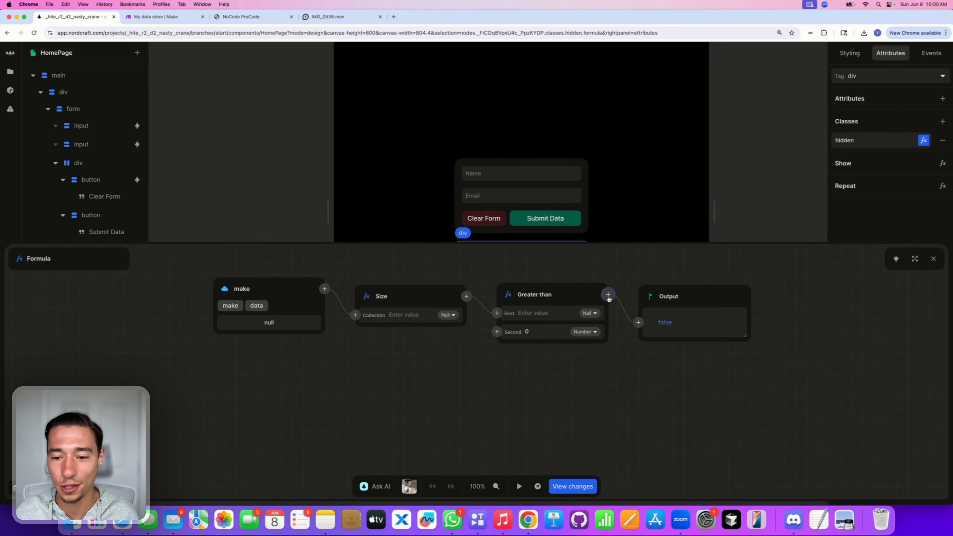
pyautogui.click(609, 295)
pyautogui.write('not')
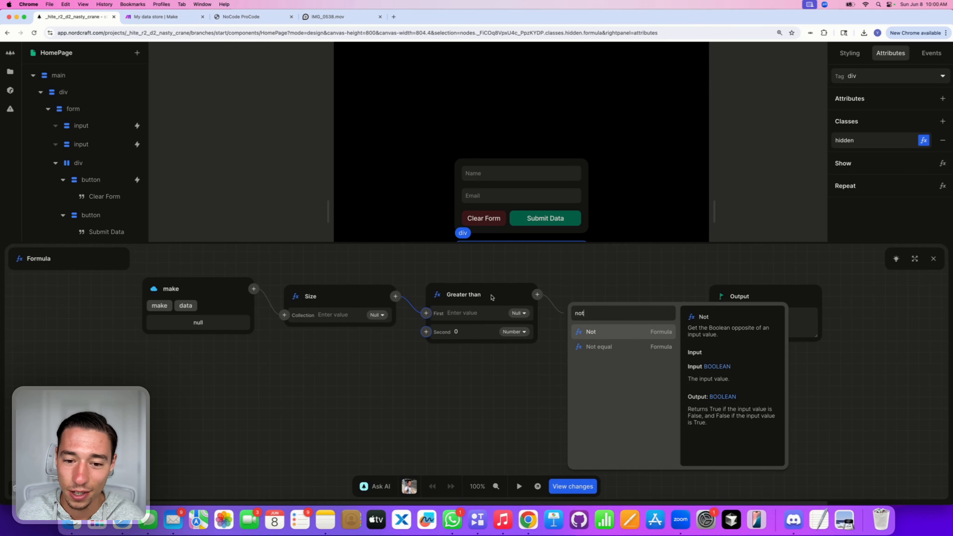
pyautogui.click(609, 332)
pyautogui.click(663, 208)
pyautogui.scroll(1, 656, 264)
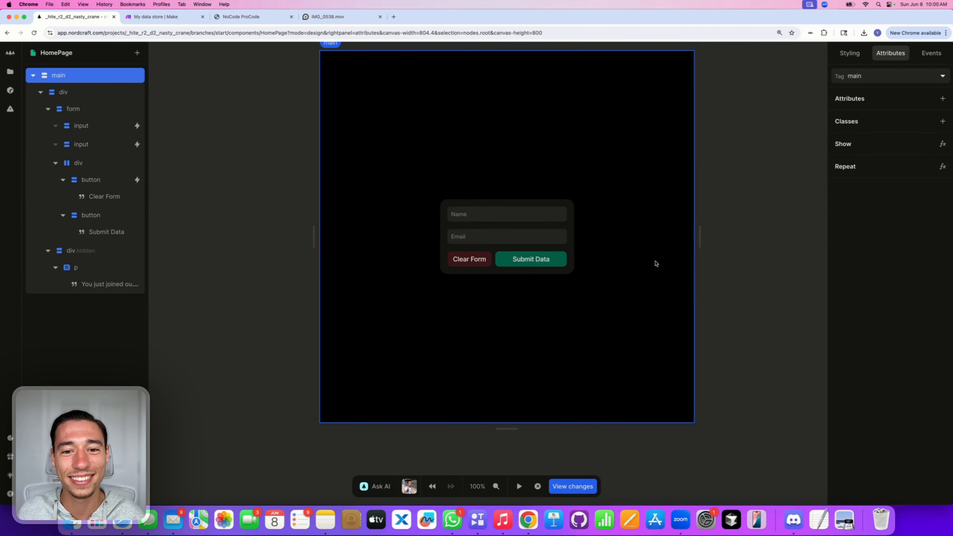
pyautogui.hscroll(1, 656, 264)
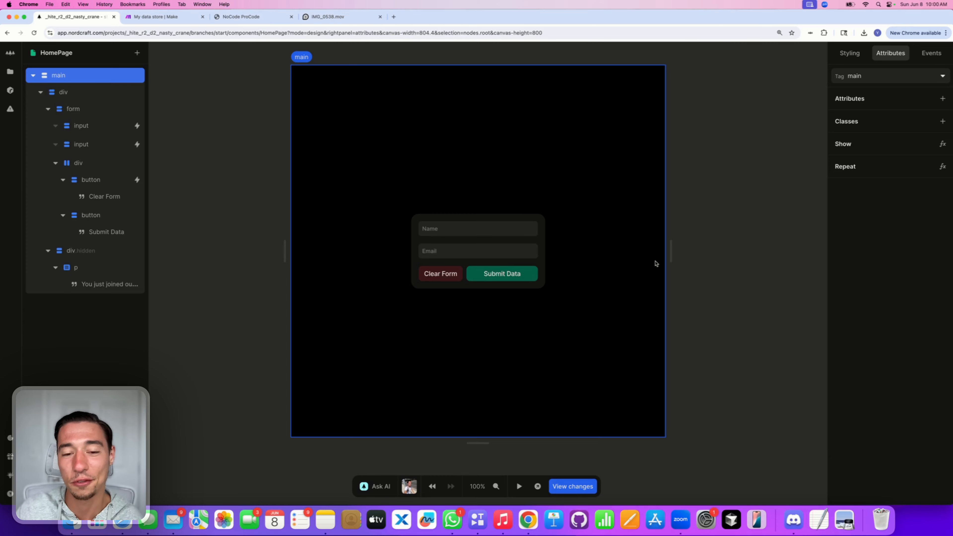
pyautogui.click(518, 487)
pyautogui.click(445, 230)
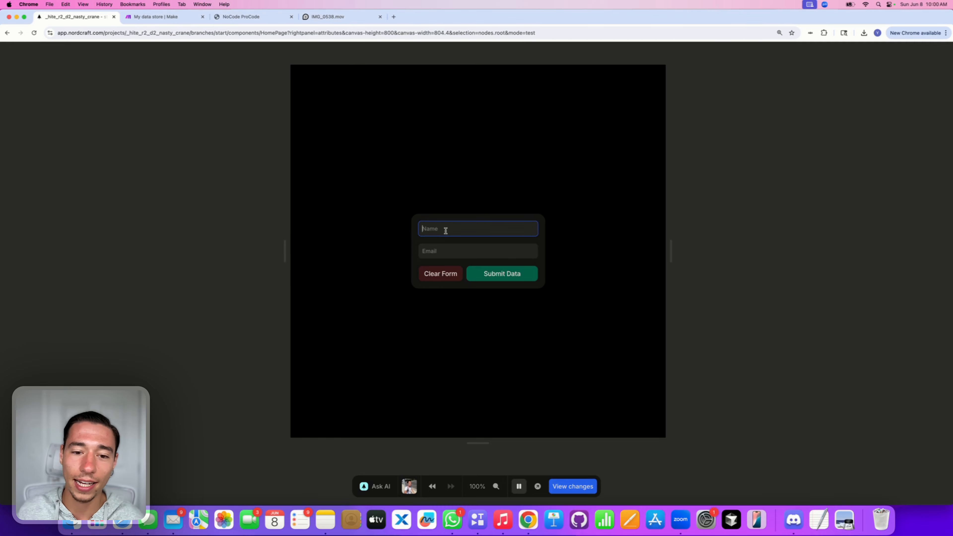
pyautogui.write('NoCode ProCode')
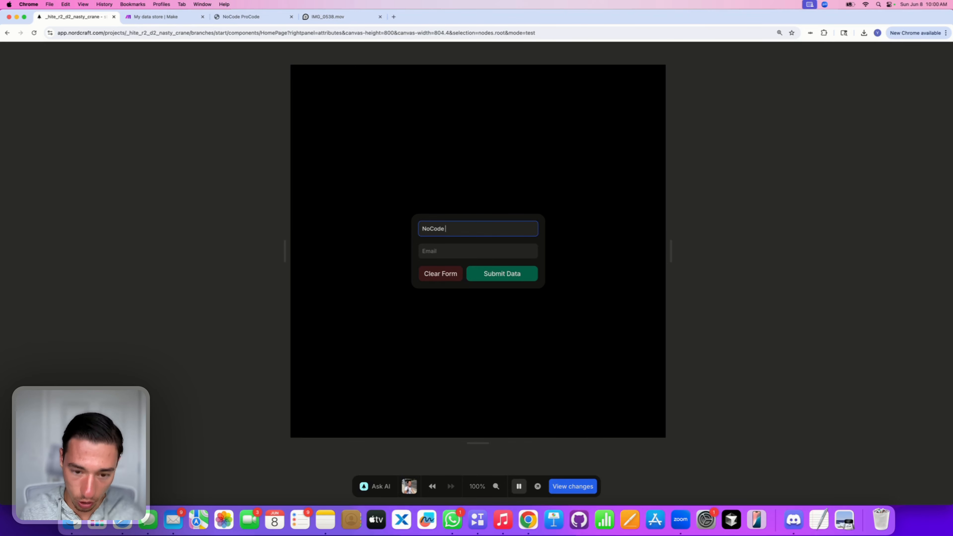
pyautogui.click(438, 246)
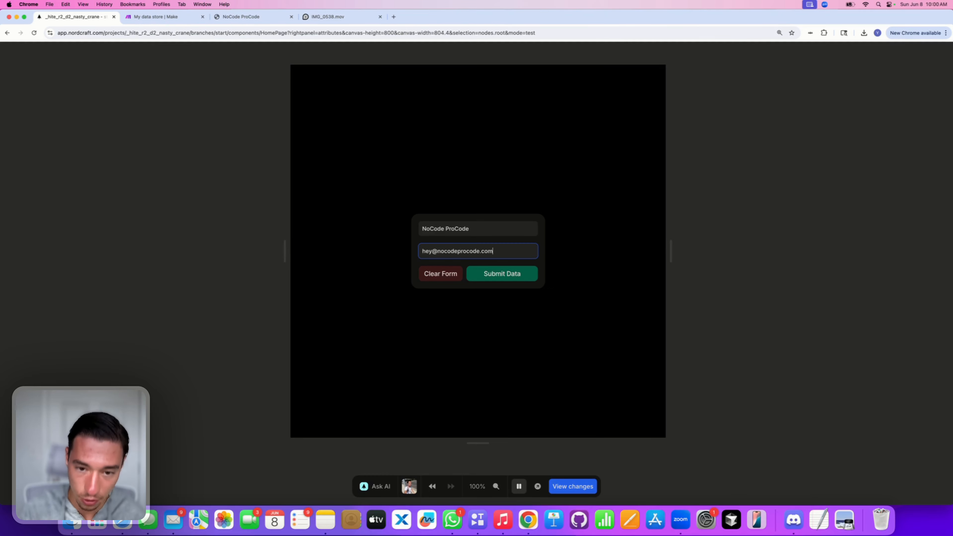
pyautogui.click(513, 279)
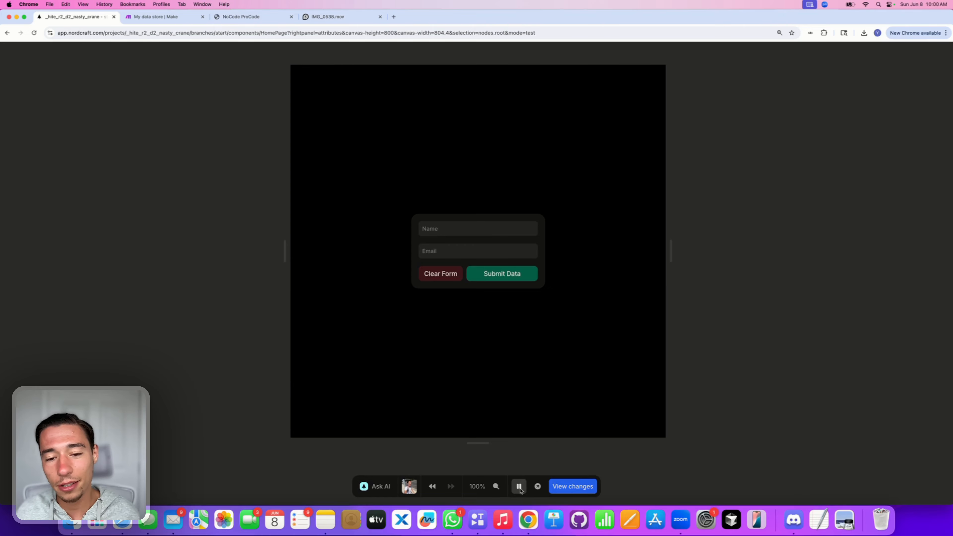
pyautogui.click(519, 486)
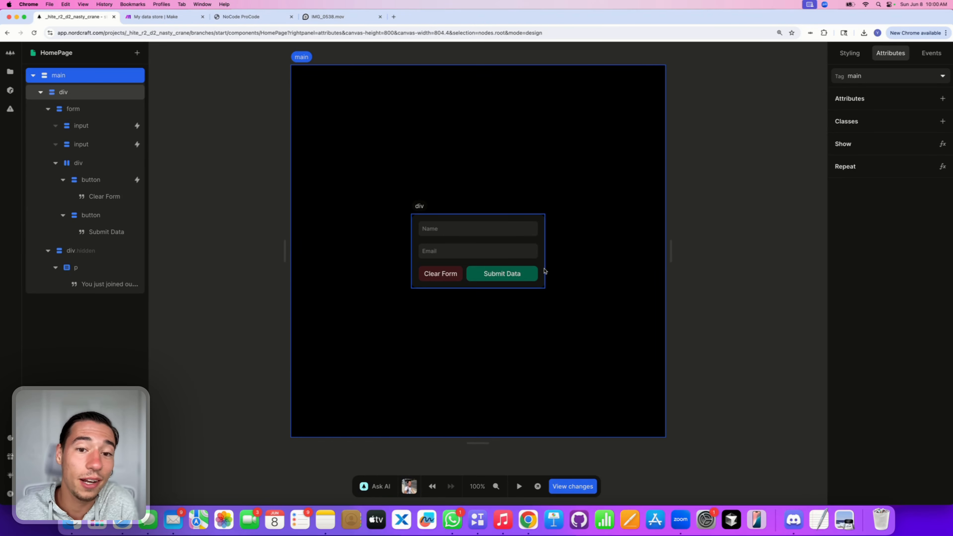
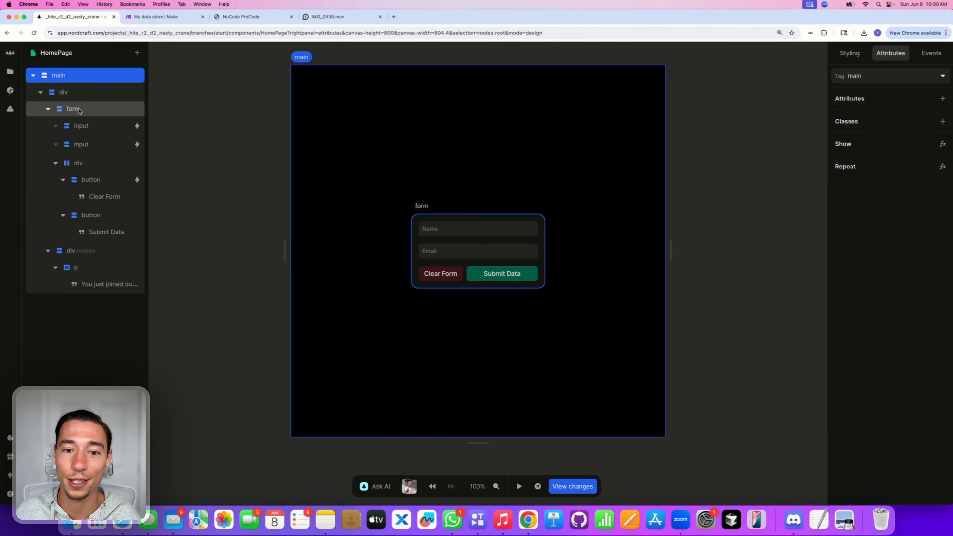
# Step: Add a submit event to the form that runs Prevent Default, then Call: make
pyautogui.click(79, 109)
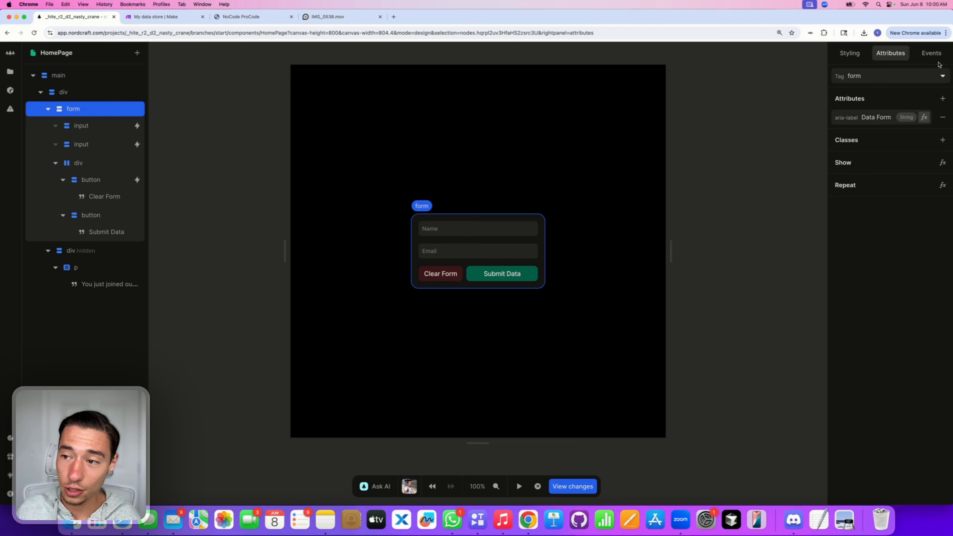
pyautogui.click(933, 55)
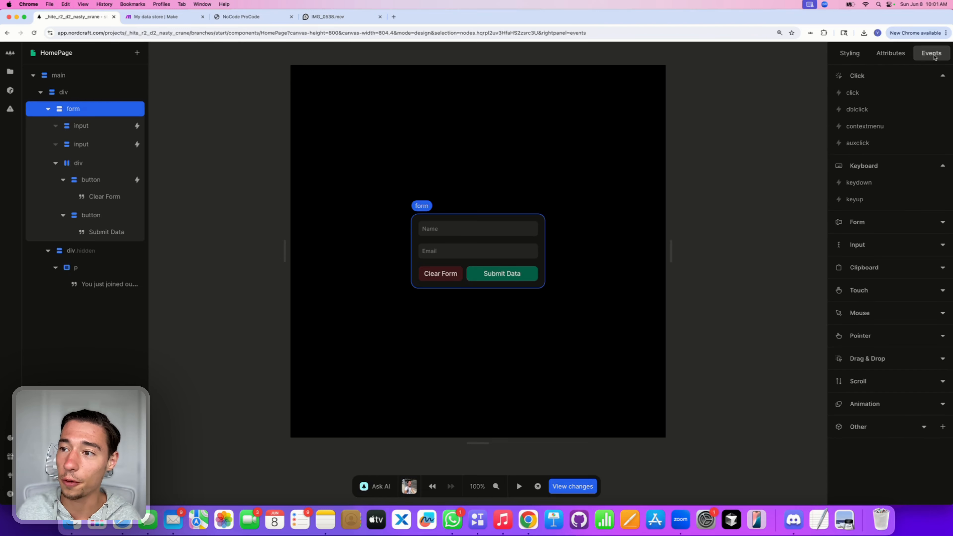
pyautogui.click(867, 222)
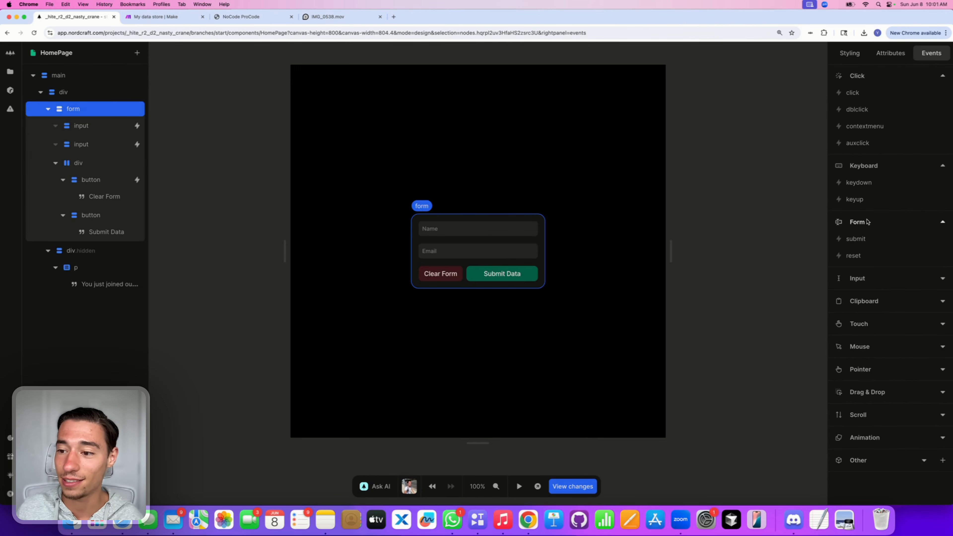
pyautogui.click(863, 239)
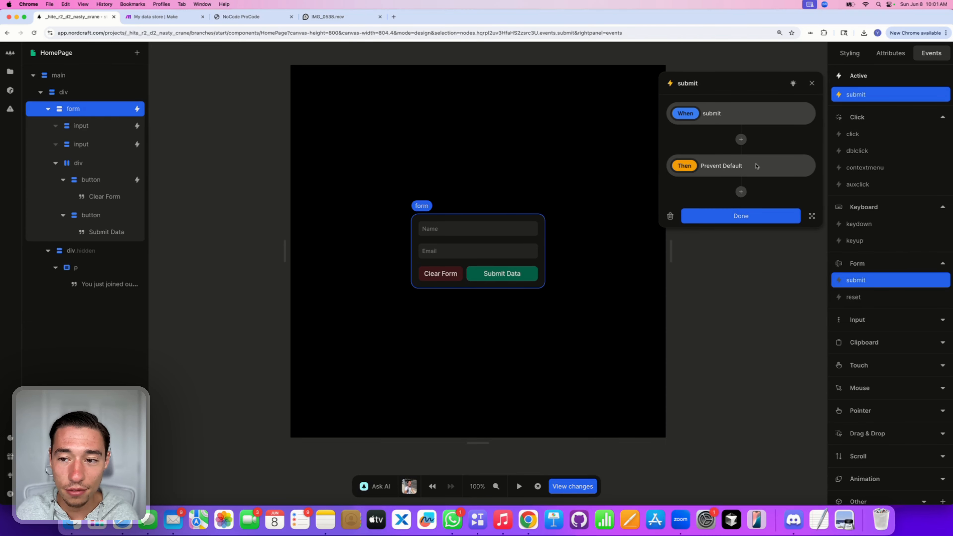
pyautogui.click(774, 167)
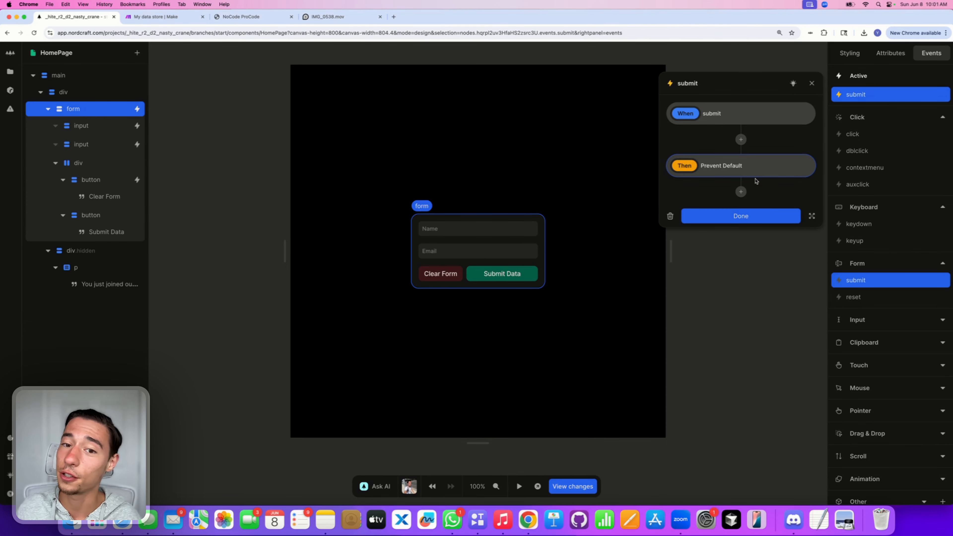
pyautogui.click(743, 190)
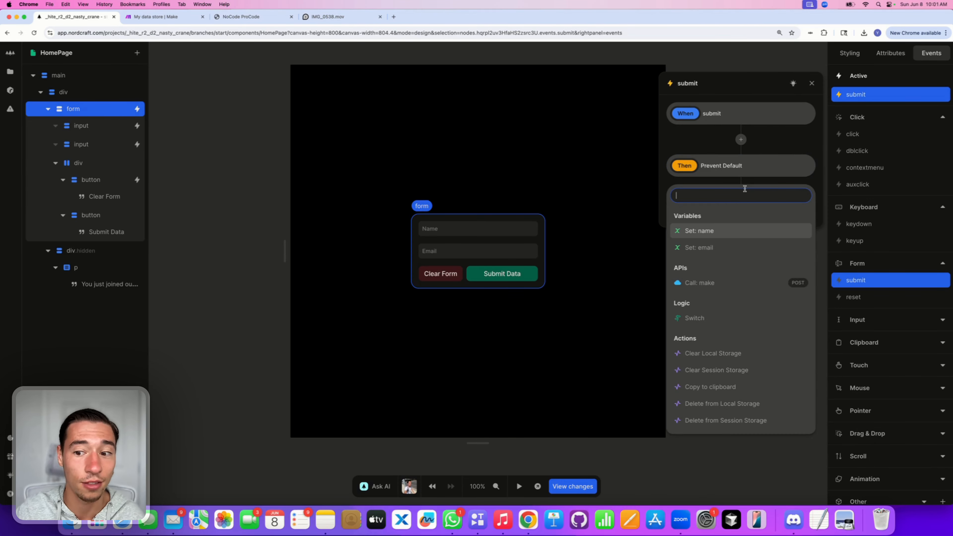
pyautogui.click(724, 287)
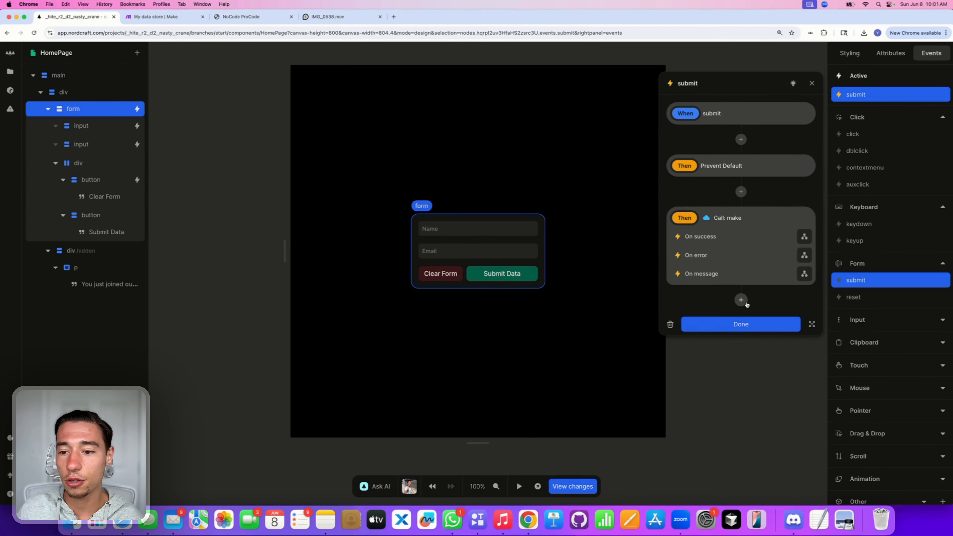
pyautogui.click(747, 323)
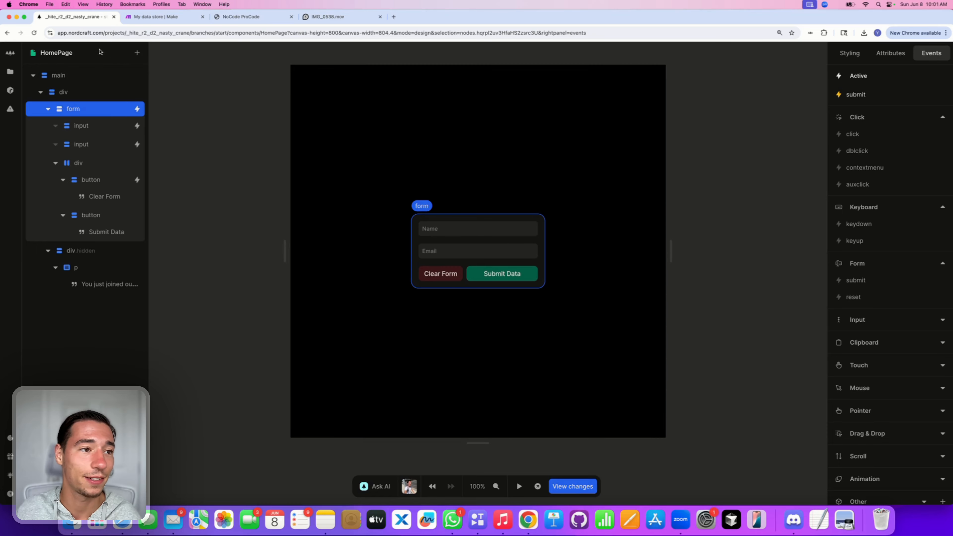
# Step: Reload the editor, start Test app, and open the browser's Network panel
pyautogui.click(34, 33)
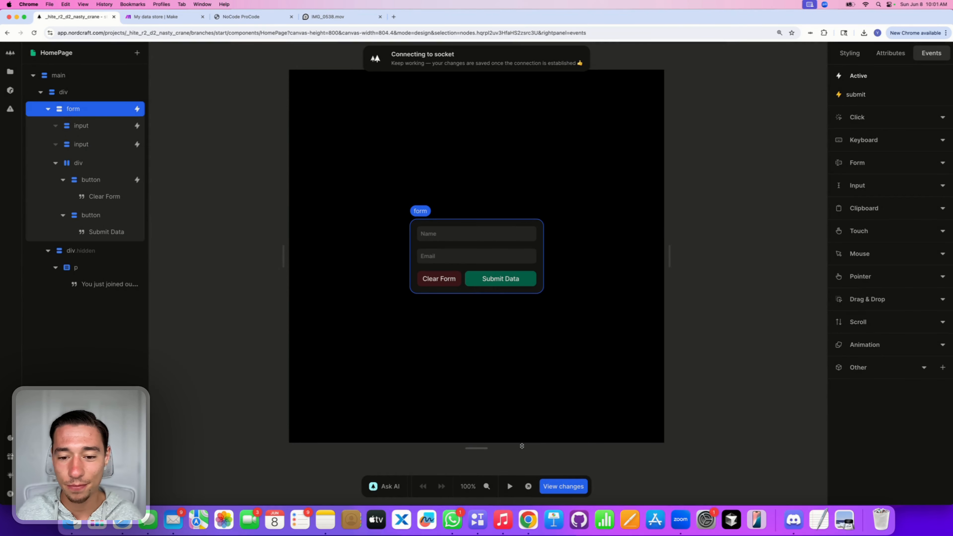
pyautogui.click(518, 487)
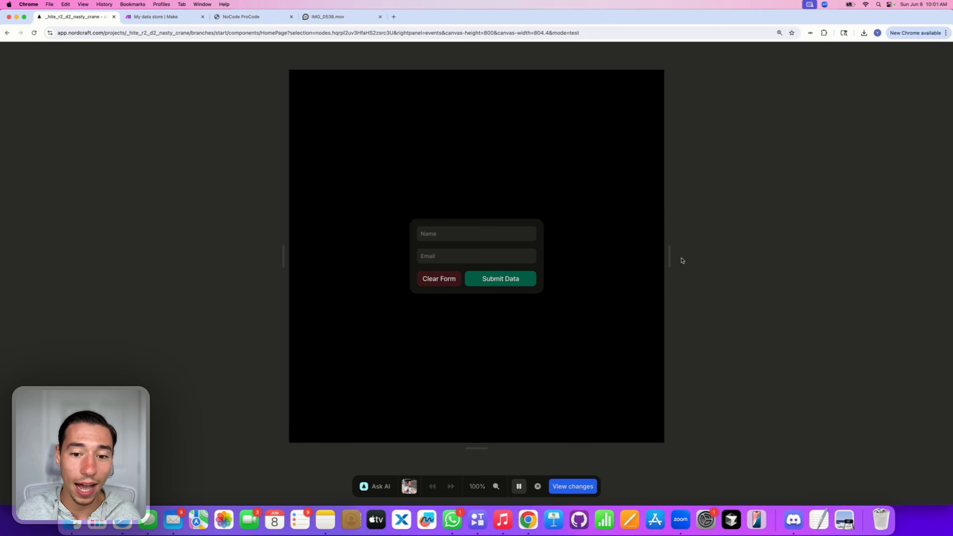
pyautogui.rightClick(793, 223)
pyautogui.click(809, 343)
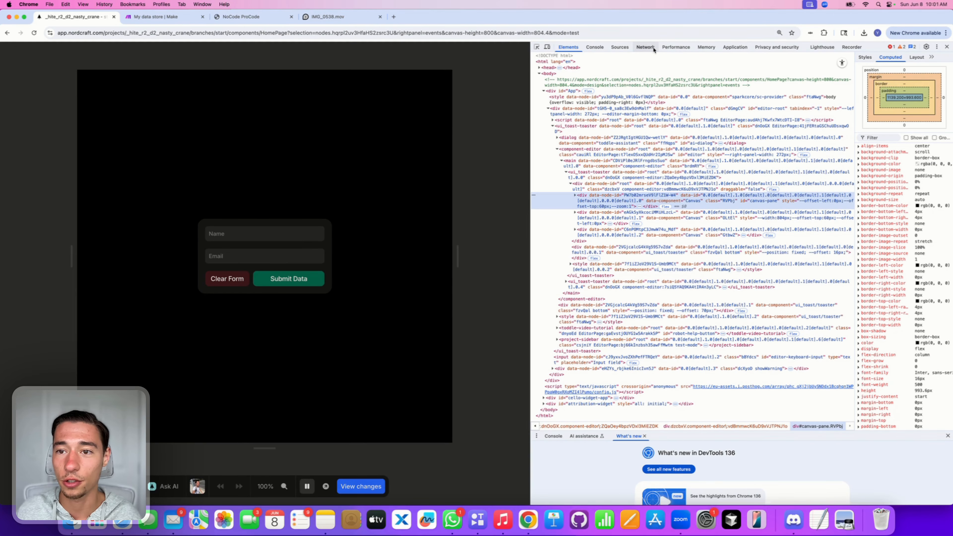
pyautogui.click(646, 47)
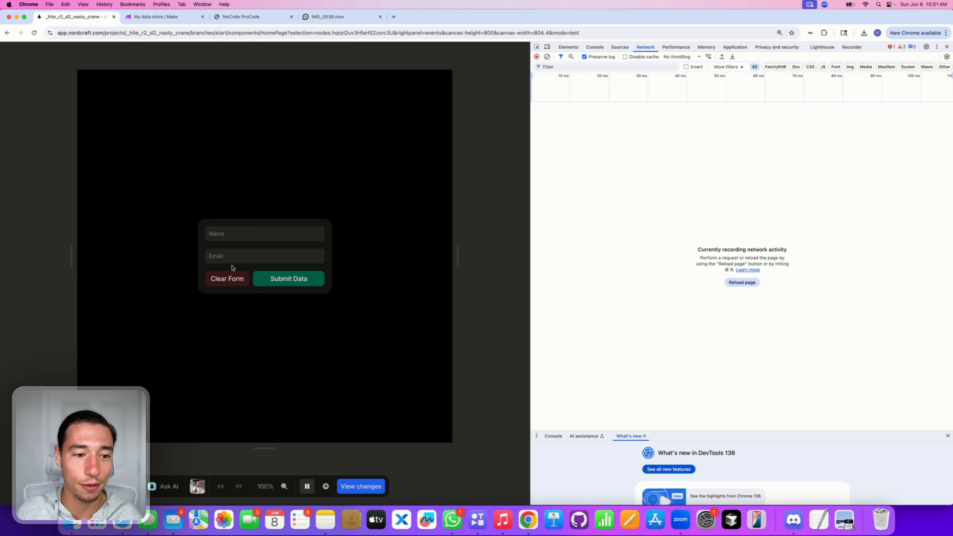
# Step: Fill in a test name and email address and submit the form
pyautogui.click(232, 234)
pyautogui.write('NoCode ProCode')
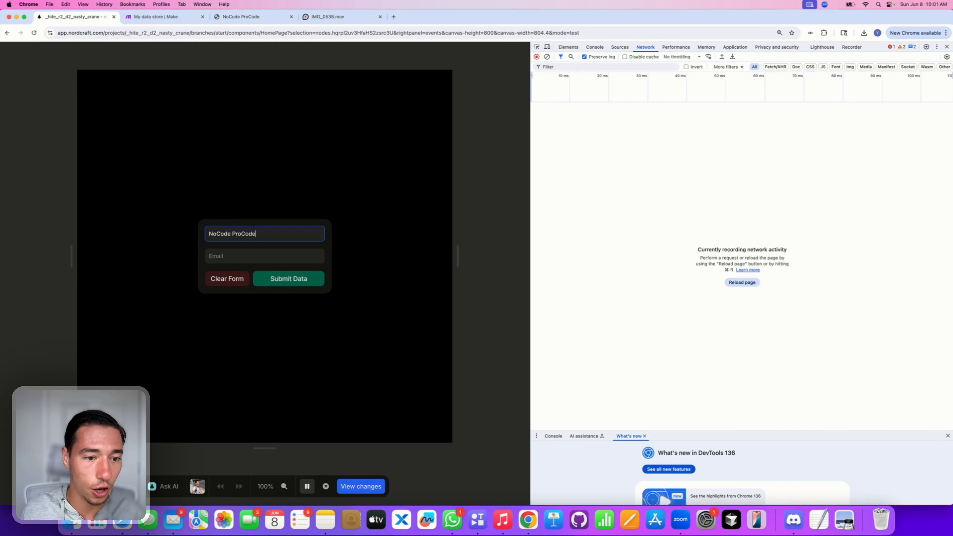
pyautogui.click(220, 256)
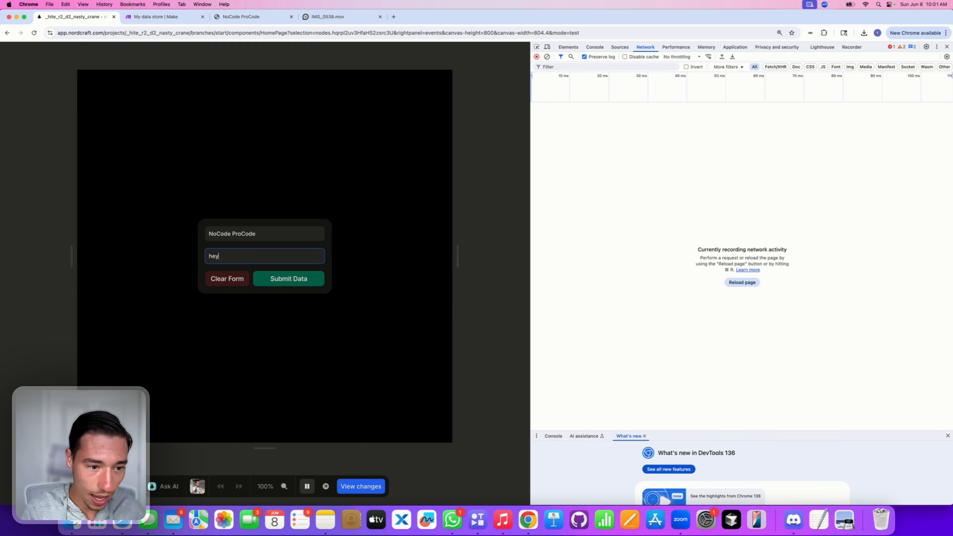
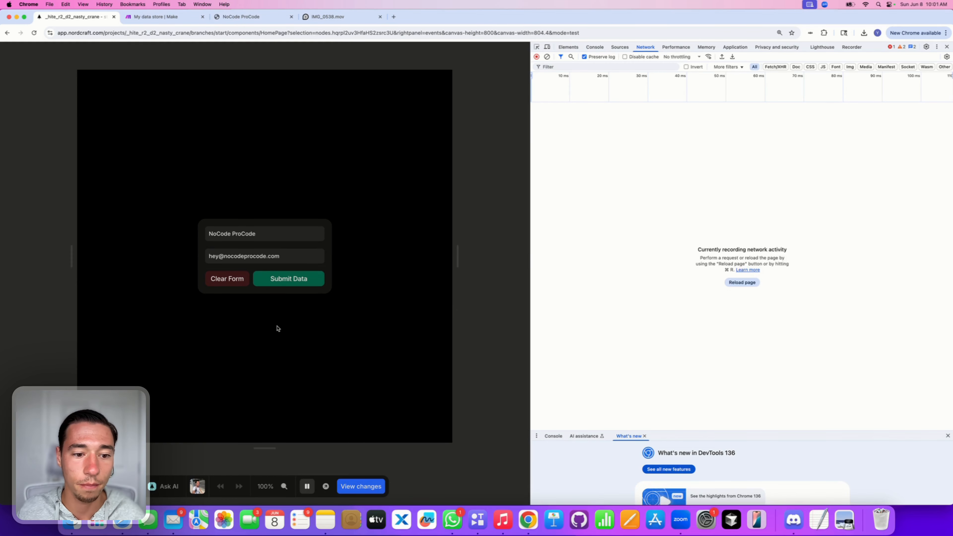
pyautogui.click(297, 280)
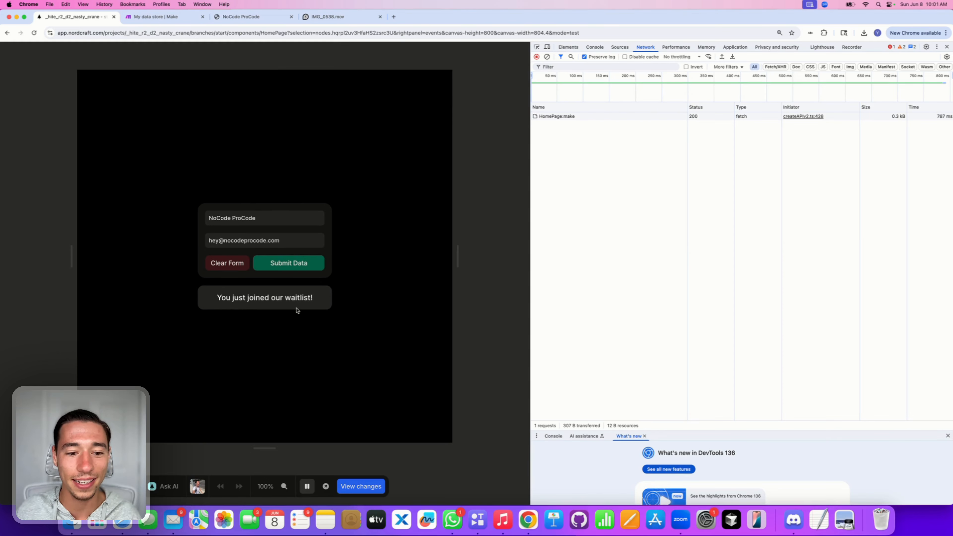
# Step: Inspect the HomePage:make request's payload, headers and 200 OK response, then exit test mode
pyautogui.click(568, 116)
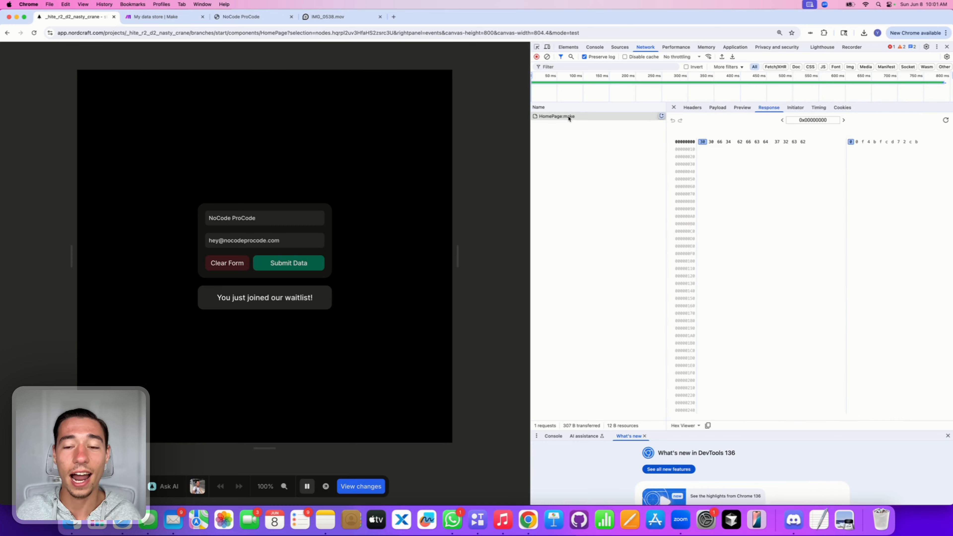
pyautogui.click(713, 109)
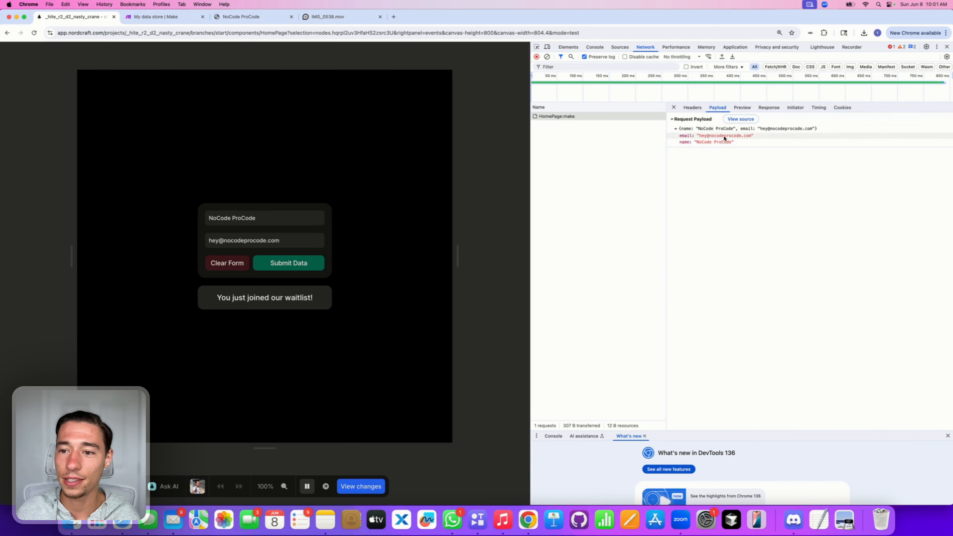
pyautogui.click(675, 129)
pyautogui.click(693, 108)
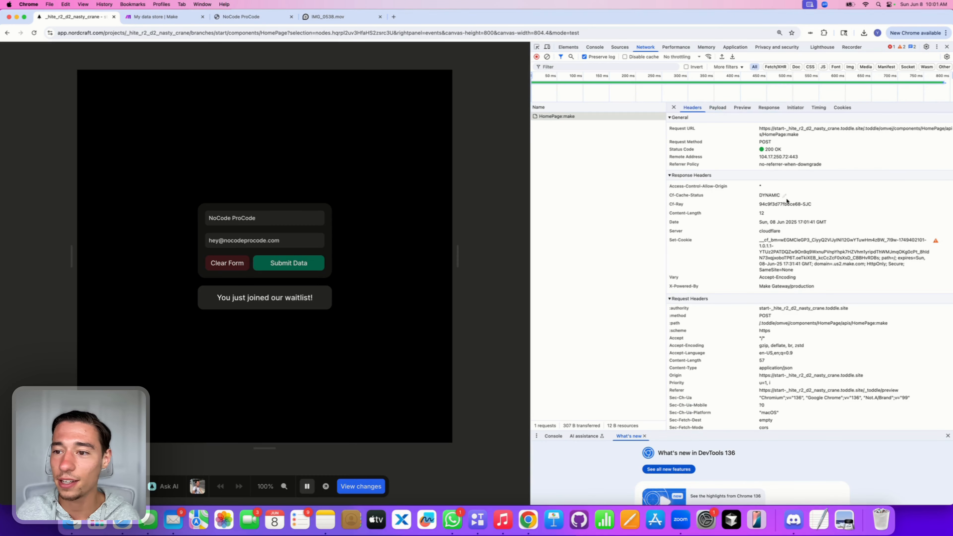
pyautogui.click(767, 108)
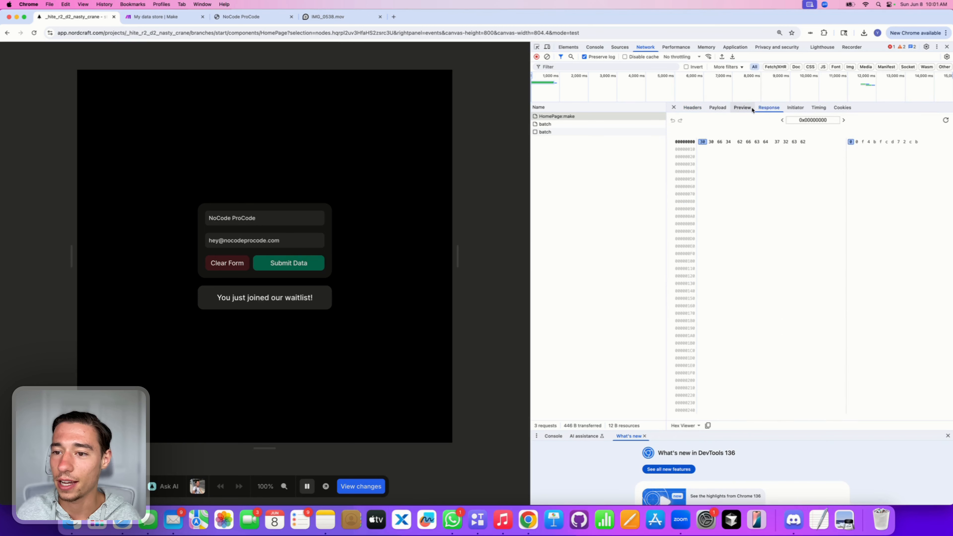
pyautogui.click(743, 107)
pyautogui.click(763, 108)
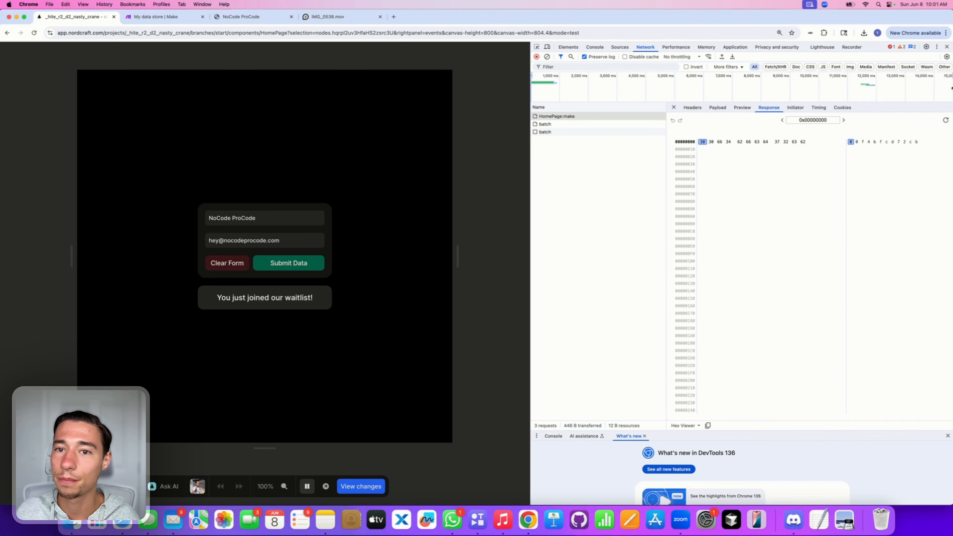
pyautogui.click(948, 47)
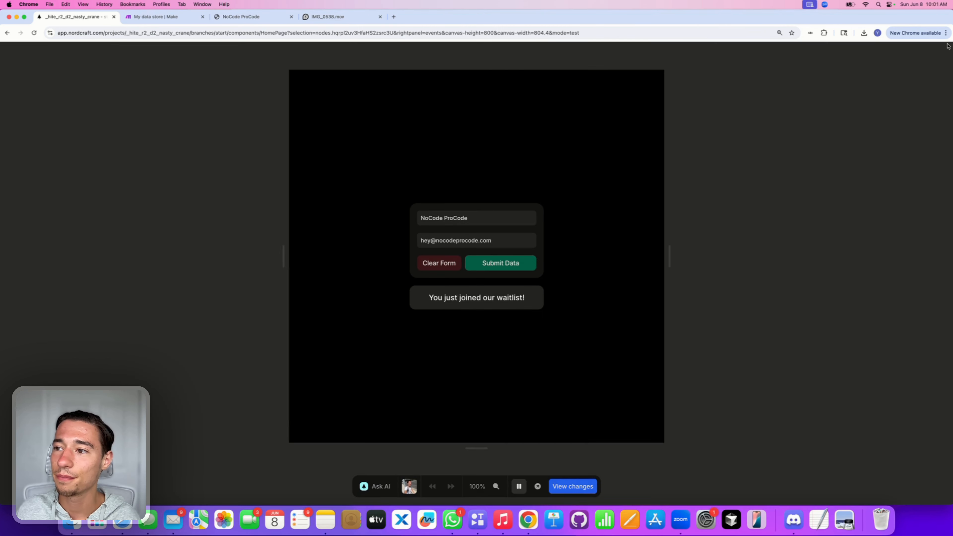
pyautogui.click(513, 491)
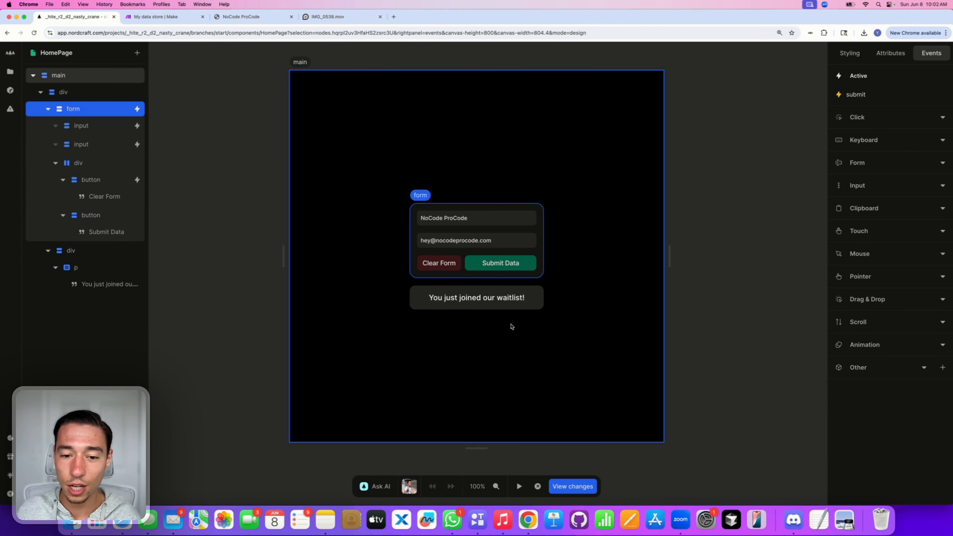
# Step: Run a quick test, then select the waitlist container and check the make API's settings
pyautogui.click(519, 491)
pyautogui.click(440, 270)
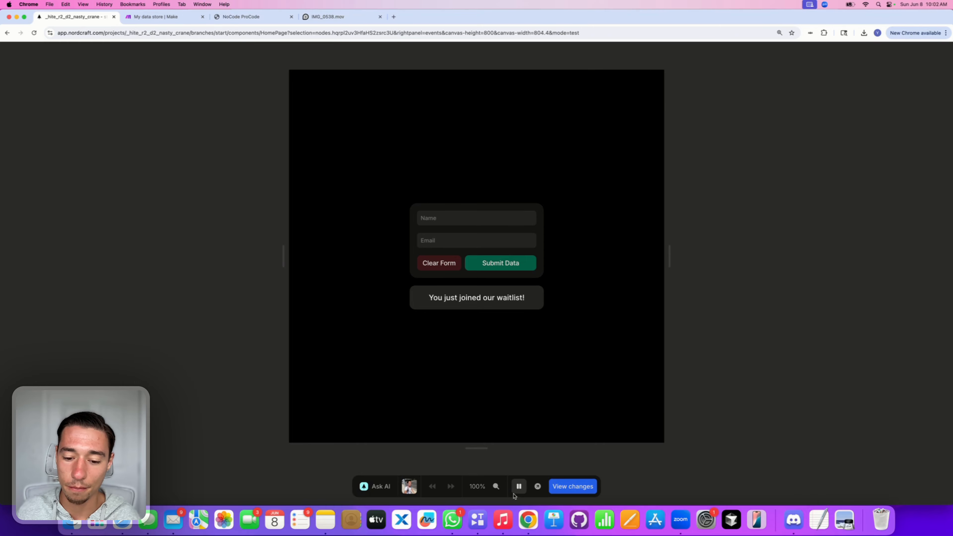
pyautogui.click(519, 487)
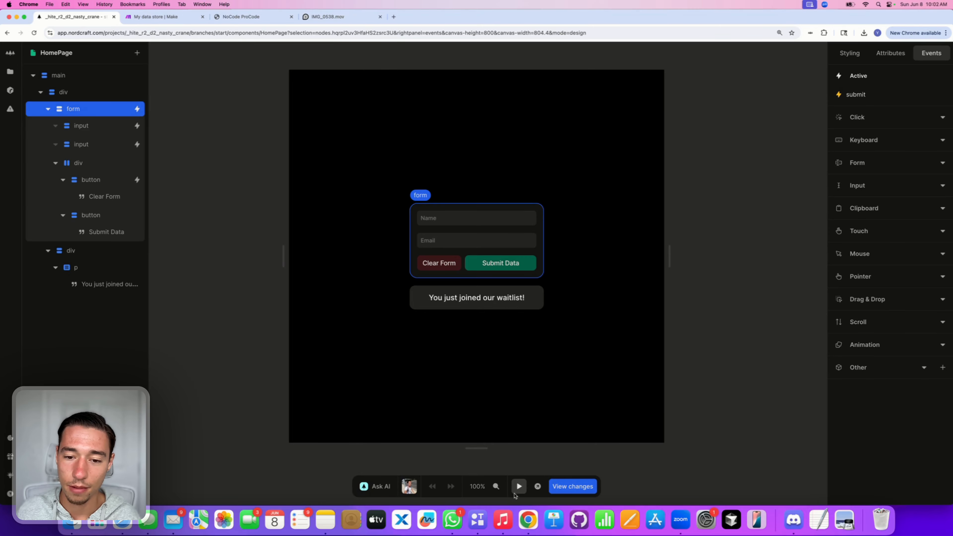
pyautogui.click(537, 299)
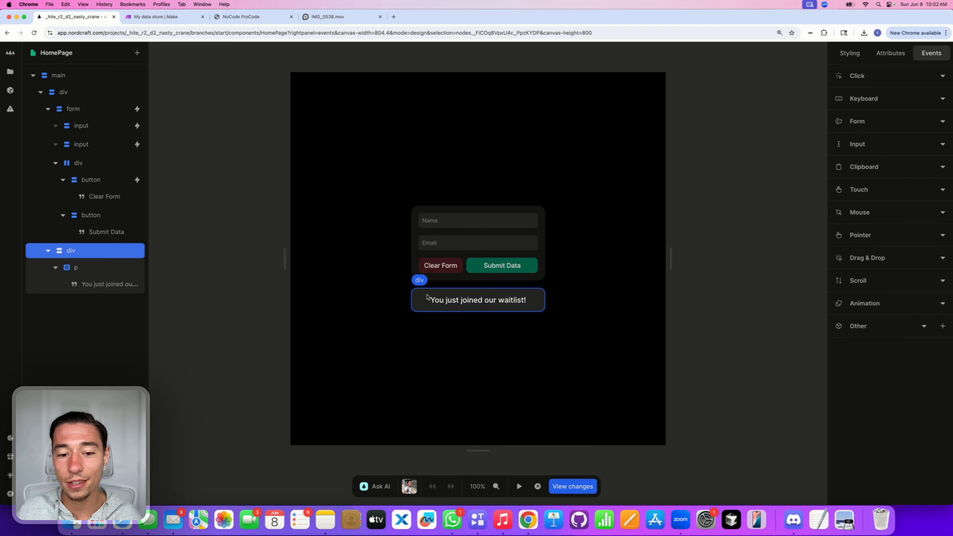
pyautogui.click(733, 229)
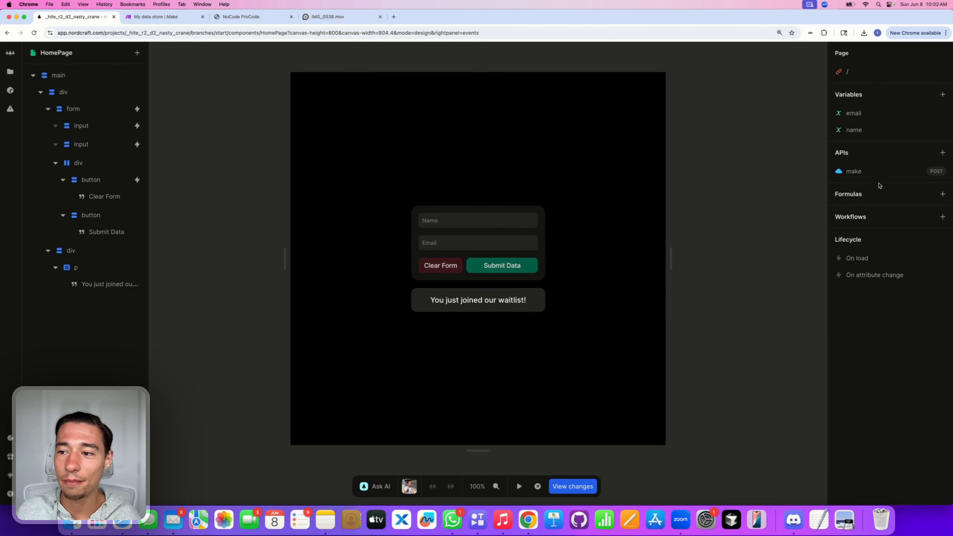
pyautogui.click(864, 171)
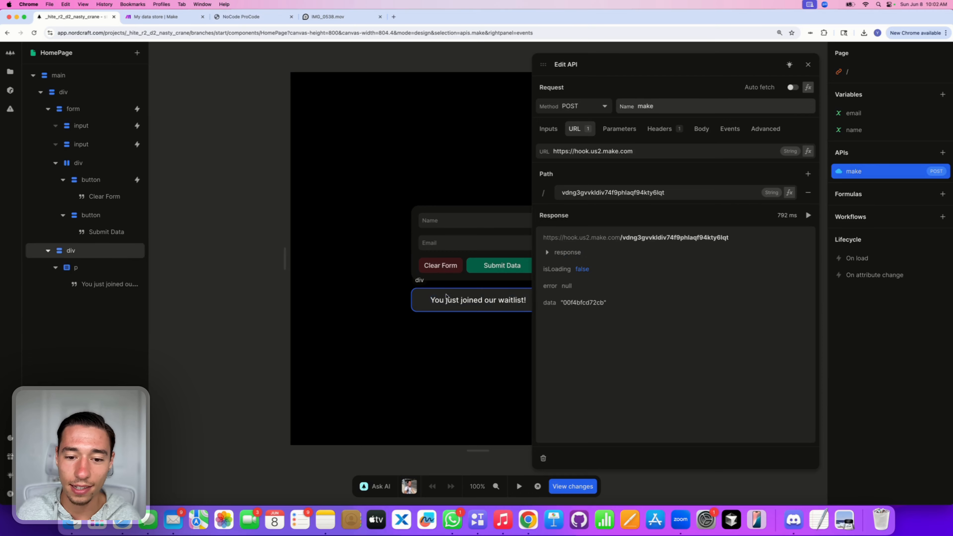
# Step: Reselect the waitlist message and view the formula behind its hidden class
pyautogui.click(456, 296)
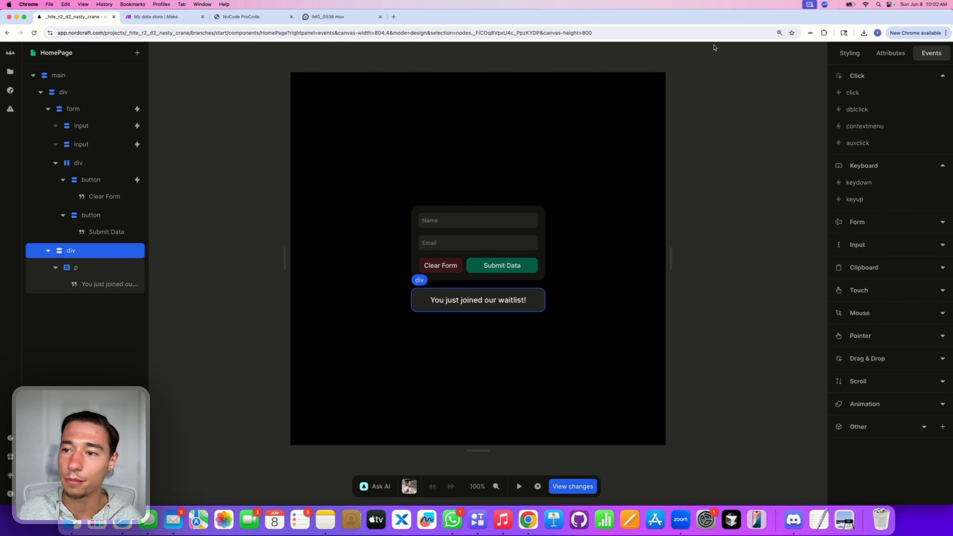
pyautogui.click(891, 53)
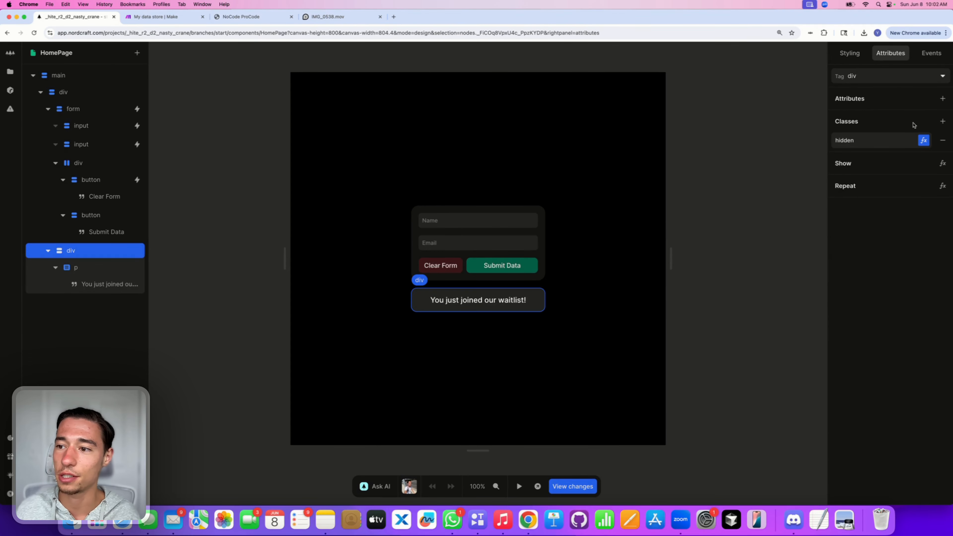
pyautogui.click(923, 140)
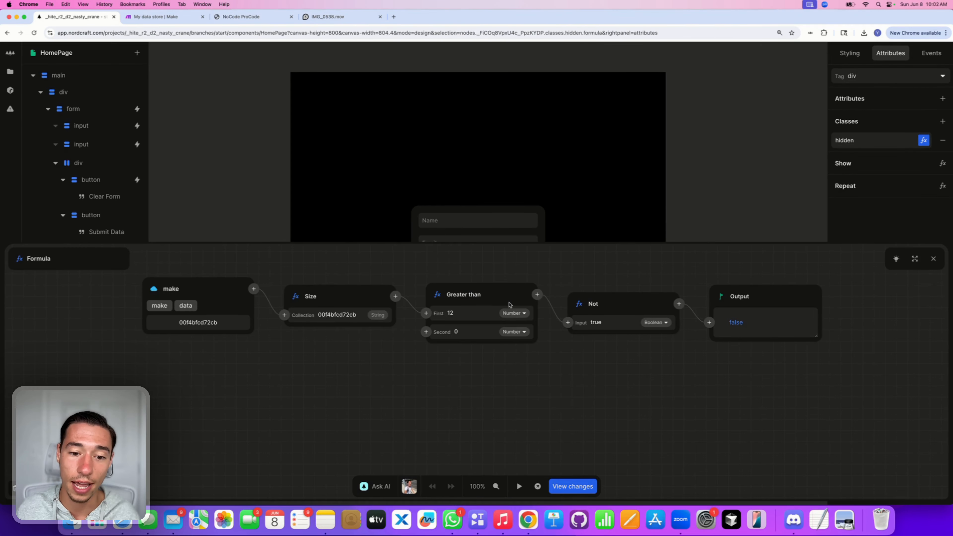
pyautogui.click(773, 191)
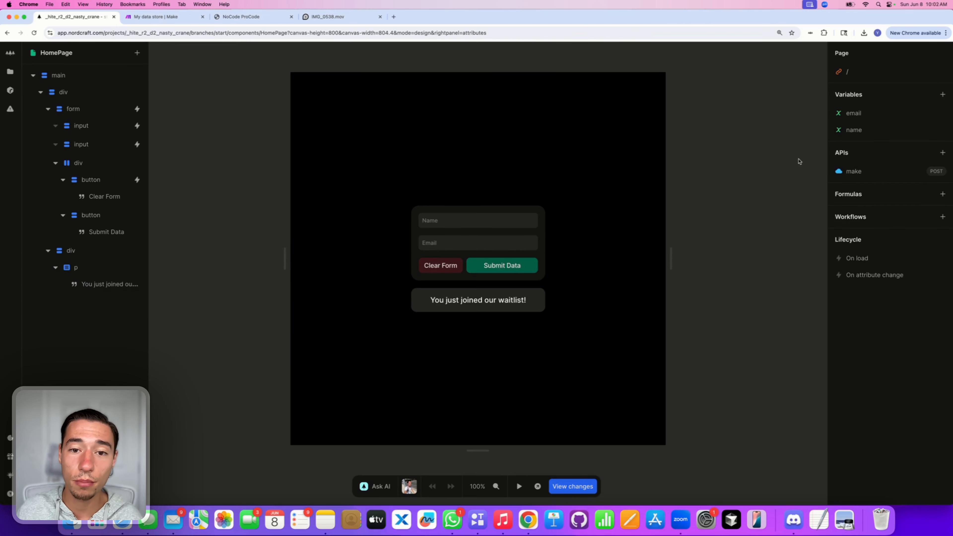
# Step: Create page variable 'success' initialised to false, then open the waitlist message's hidden-class formula
pyautogui.click(949, 95)
pyautogui.write('su')
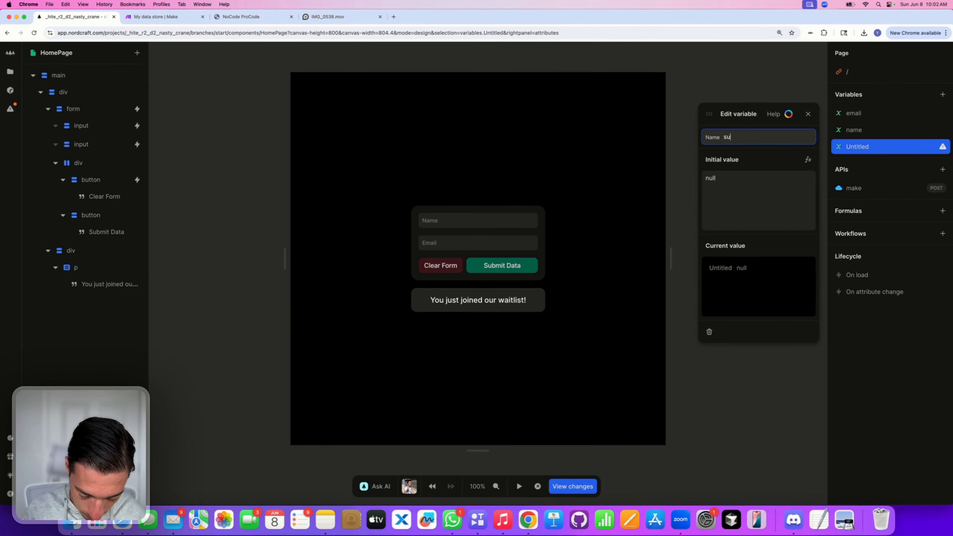
pyautogui.write('ccess')
pyautogui.click(748, 186)
pyautogui.press('BackSpace')
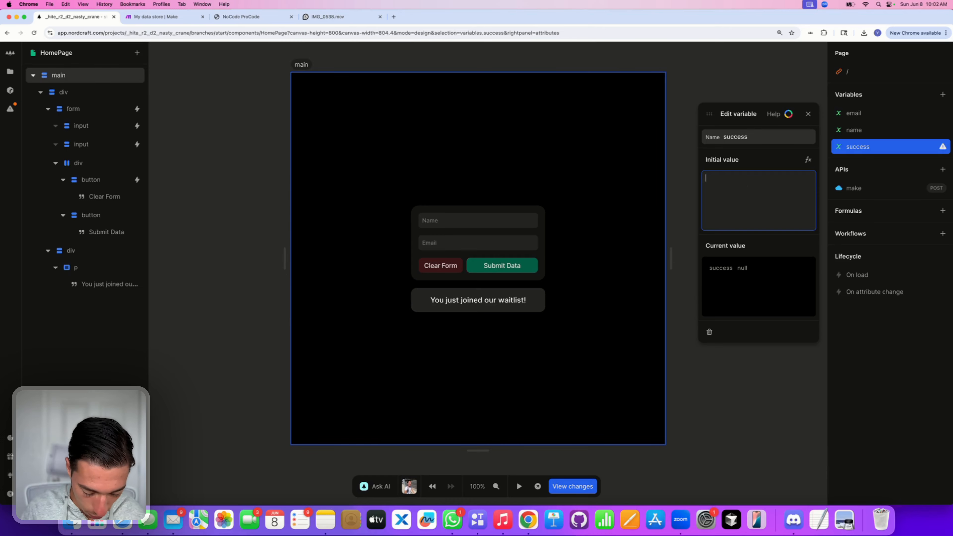
pyautogui.write('false')
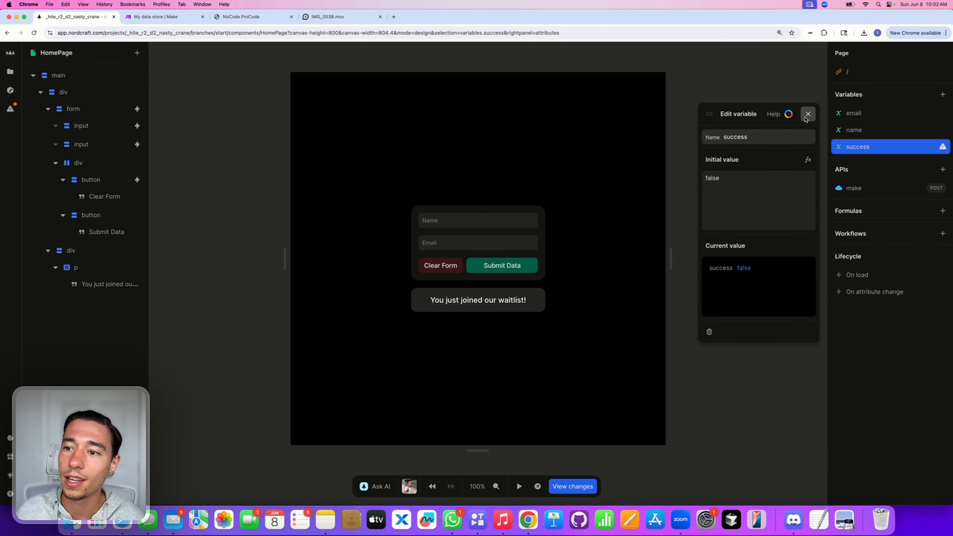
pyautogui.click(808, 113)
pyautogui.click(509, 287)
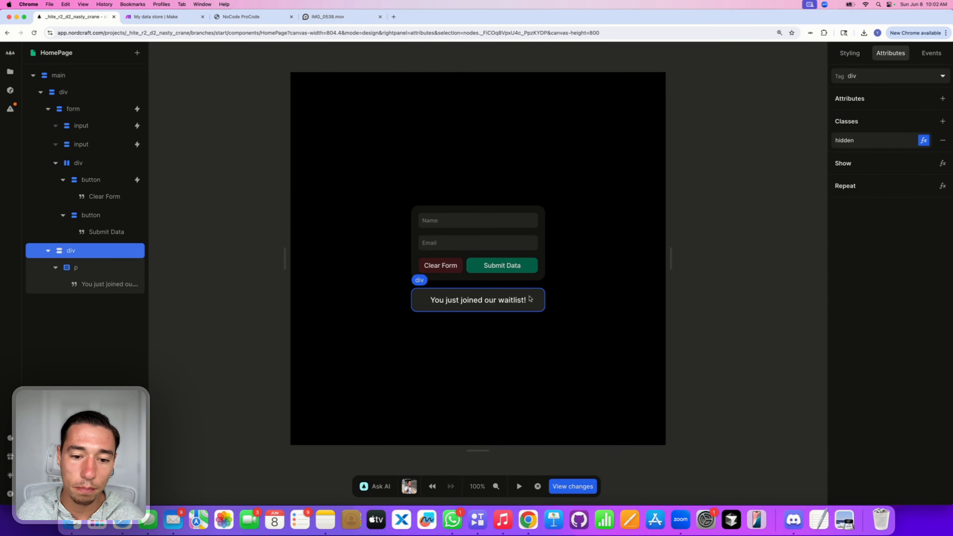
pyautogui.click(924, 140)
# Step: Delete the Not and Greater than steps and use the success variable as input
pyautogui.click(613, 313)
pyautogui.press('BackSpace')
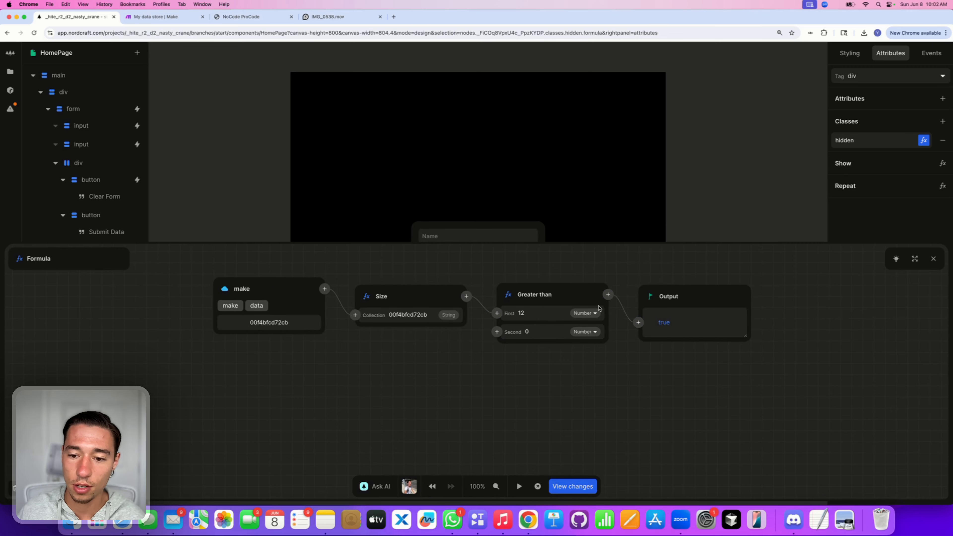
pyautogui.press('BackSpace')
pyautogui.press('BackSpace')
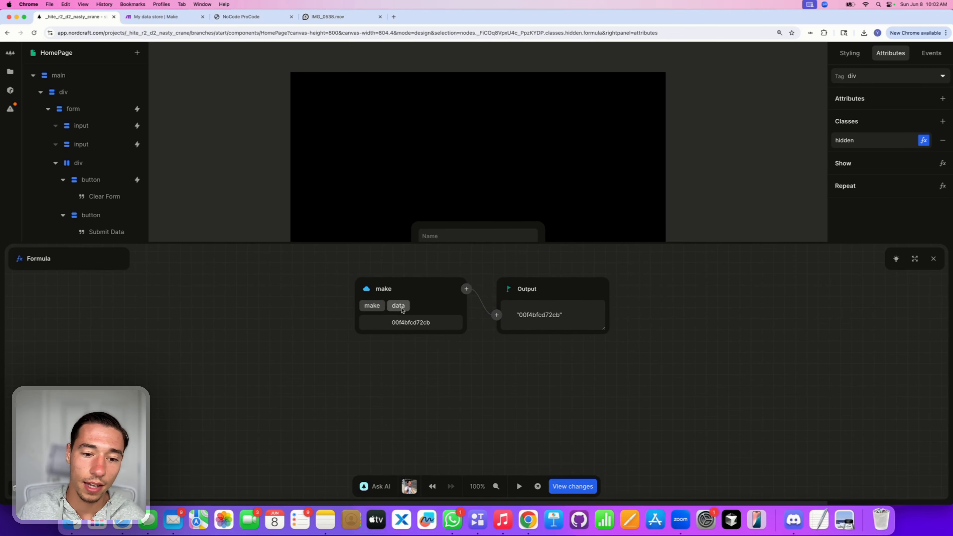
pyautogui.click(365, 289)
pyautogui.click(383, 355)
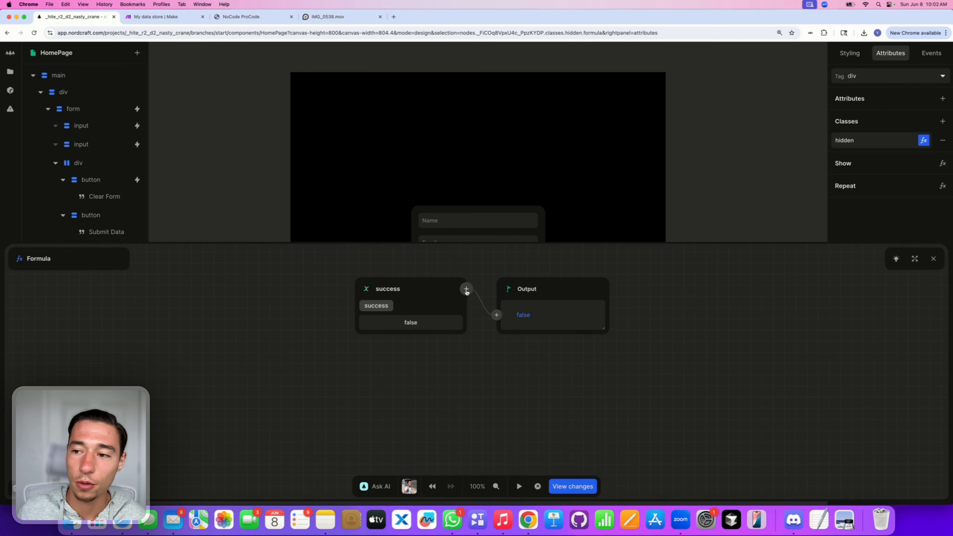
# Step: Append a Not step to invert success and close the formula editor
pyautogui.scroll(-5, 700, 174)
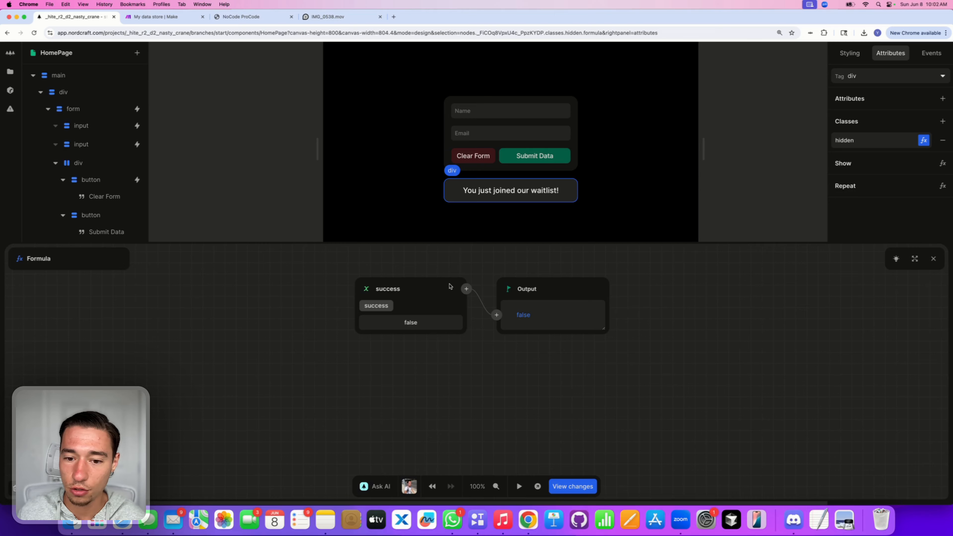
pyautogui.click(467, 289)
pyautogui.write('nbot')
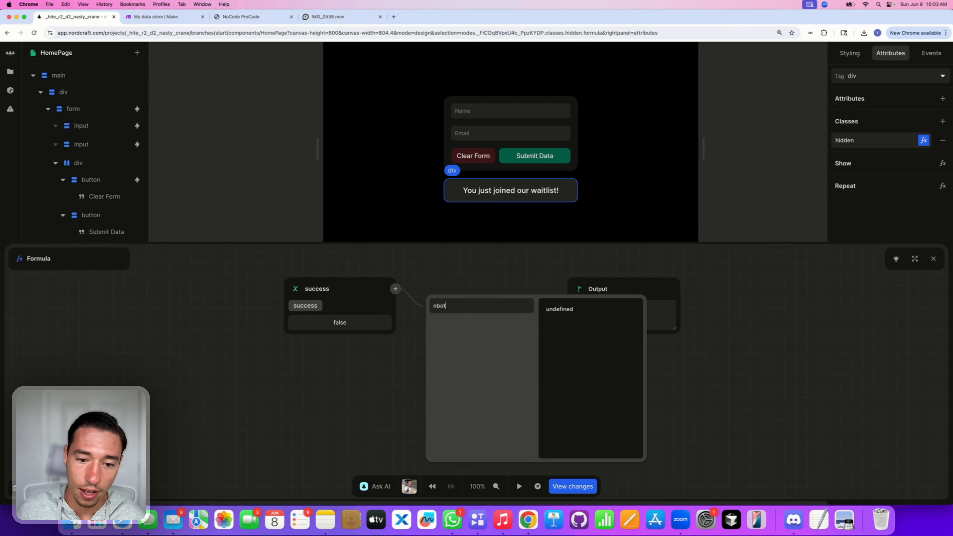
pyautogui.press('BackSpace')
pyautogui.press('BackSpace')
pyautogui.press('BackSpace')
pyautogui.write('ot')
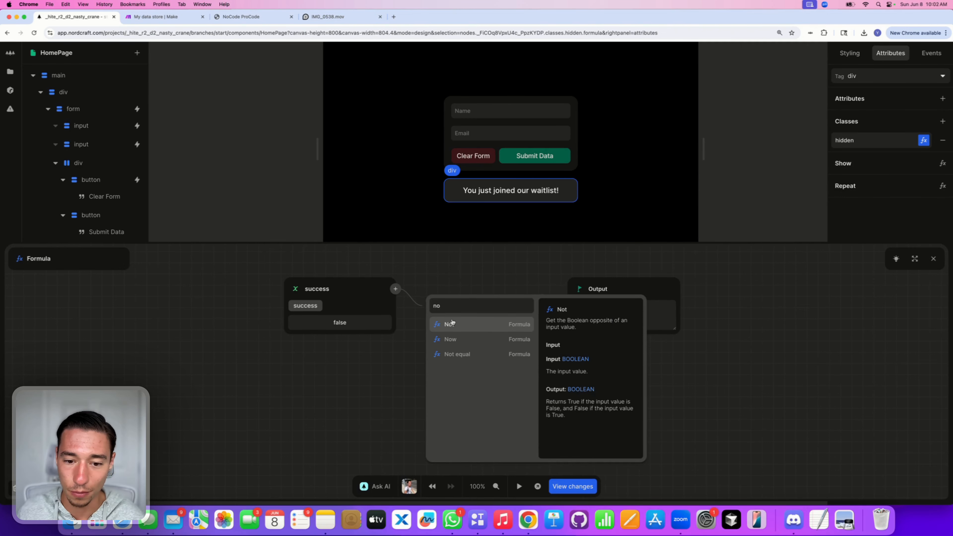
pyautogui.click(451, 324)
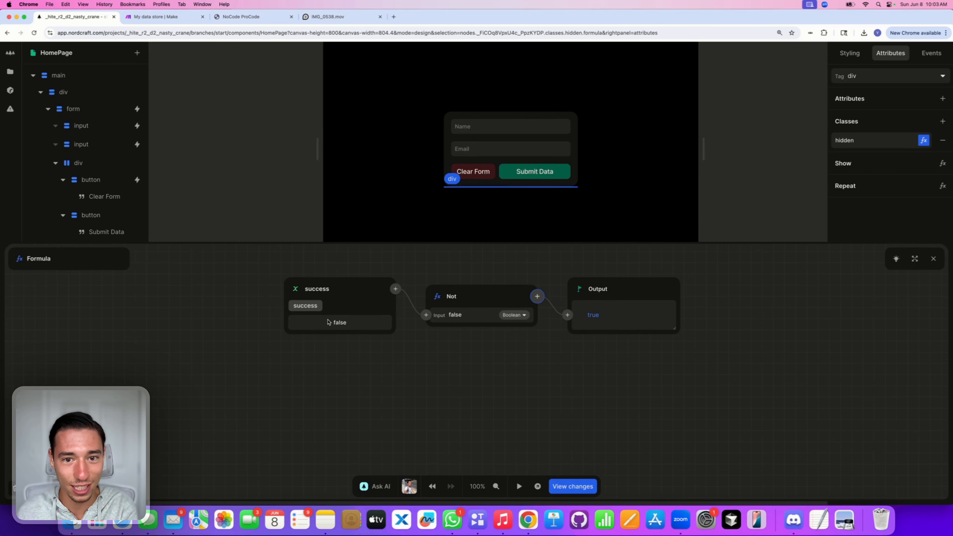
pyautogui.click(690, 205)
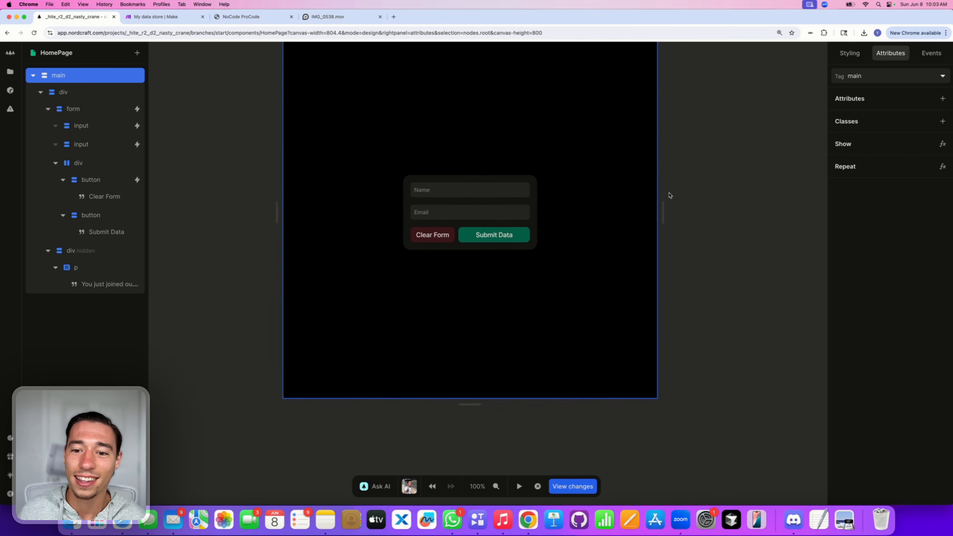
# Step: In the form's submit workflow, set success to true when the make call succeeds
pyautogui.click(467, 286)
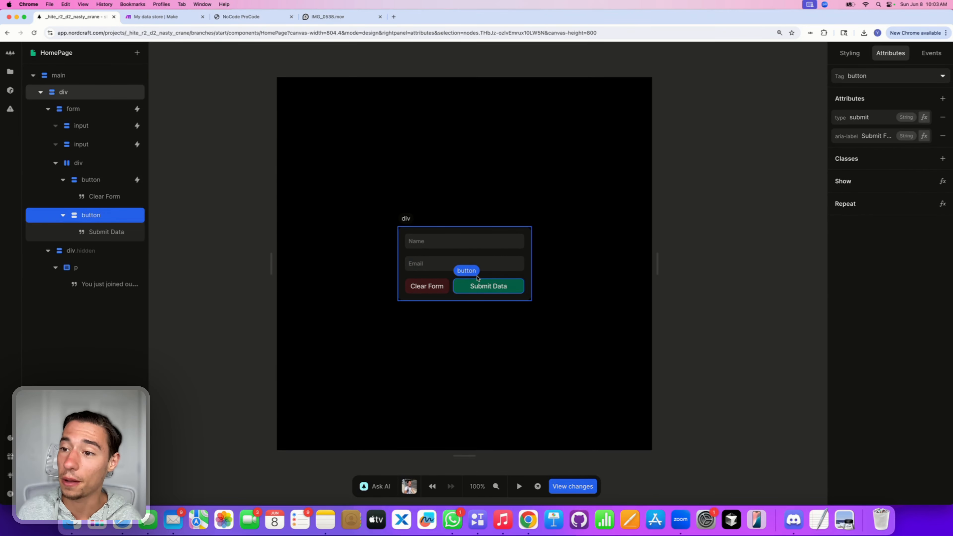
pyautogui.click(444, 277)
pyautogui.click(128, 115)
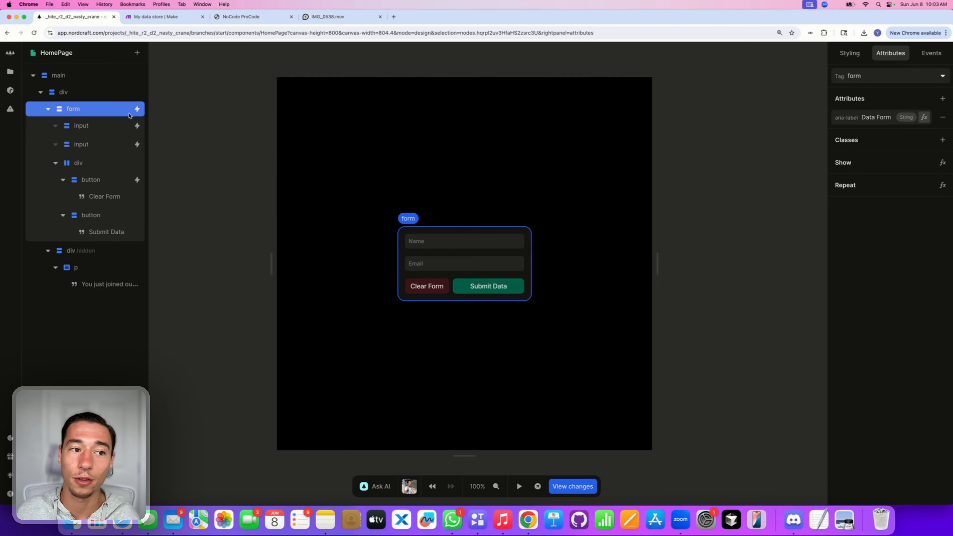
pyautogui.click(137, 109)
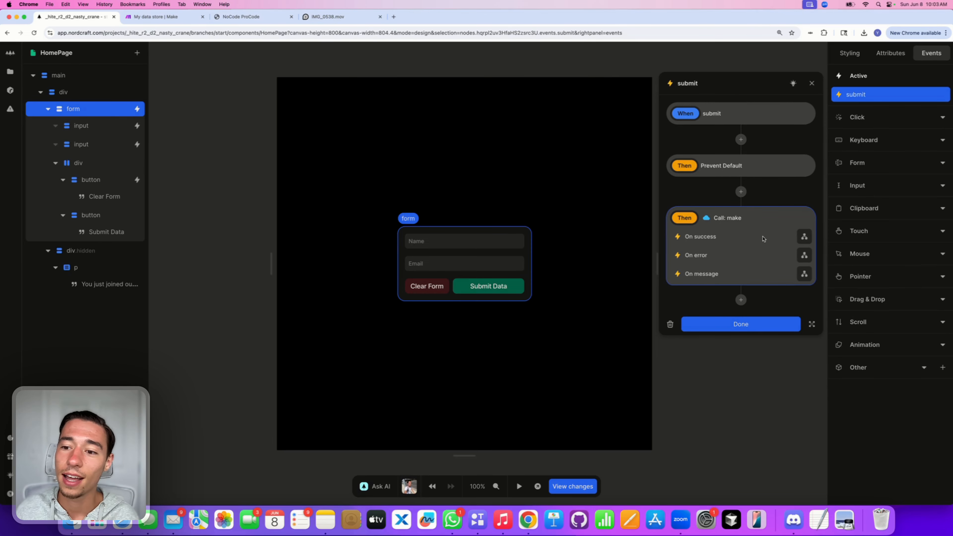
pyautogui.click(805, 237)
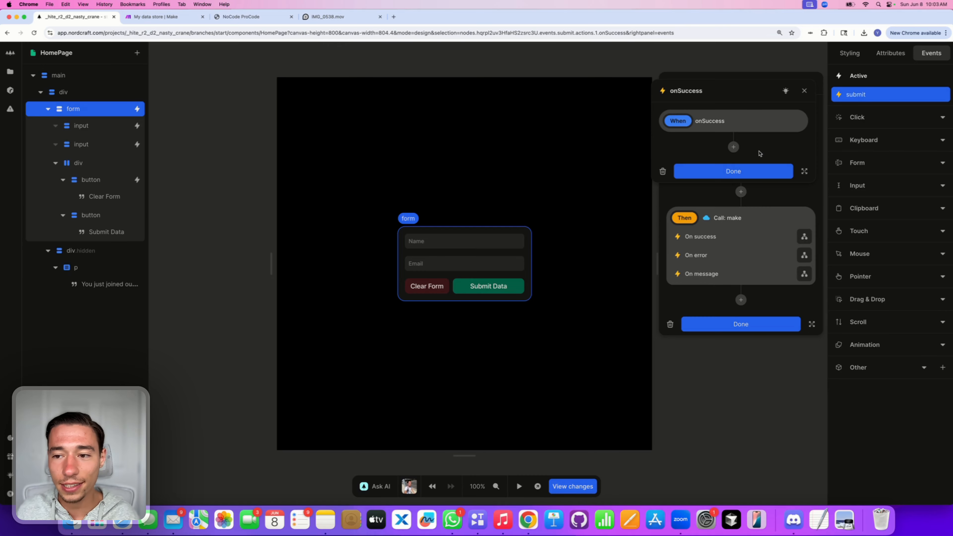
pyautogui.click(733, 147)
pyautogui.click(701, 219)
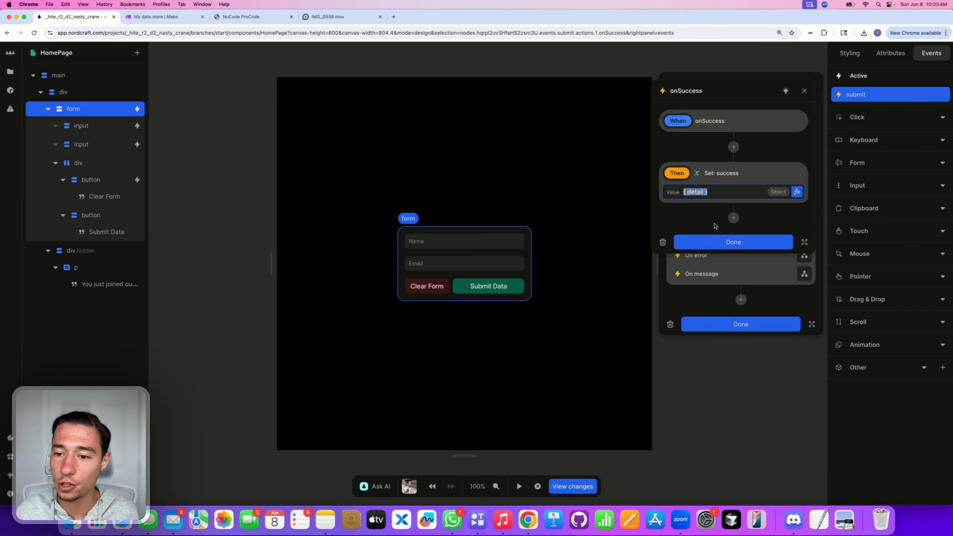
pyautogui.write('true')
pyautogui.click(752, 244)
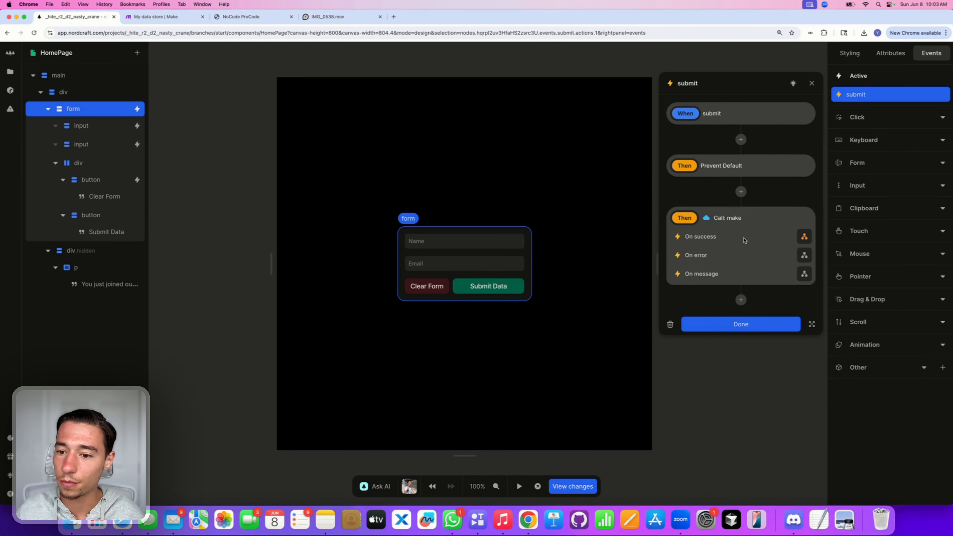
# Step: Set success to false in the make call's On error handler
pyautogui.click(805, 256)
pyautogui.click(733, 147)
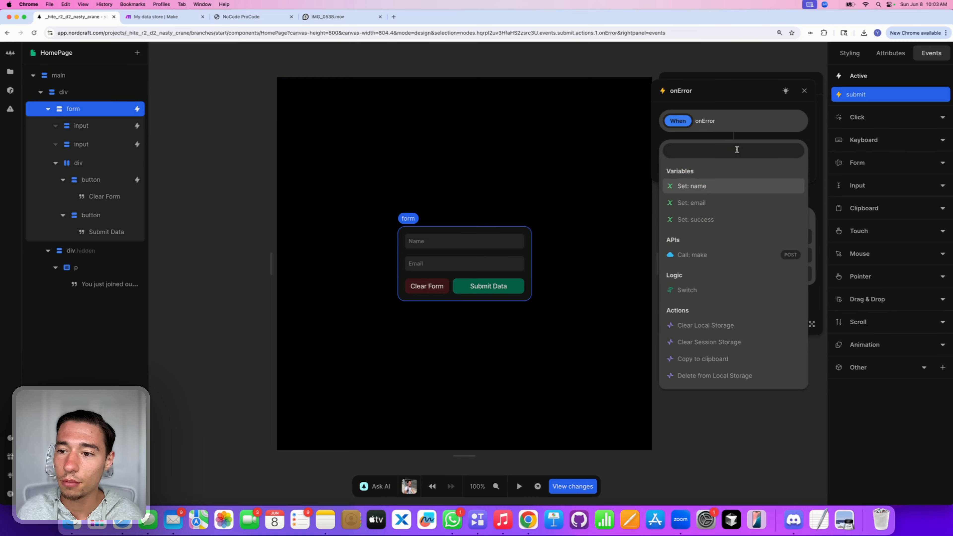
pyautogui.click(705, 218)
pyautogui.write('f')
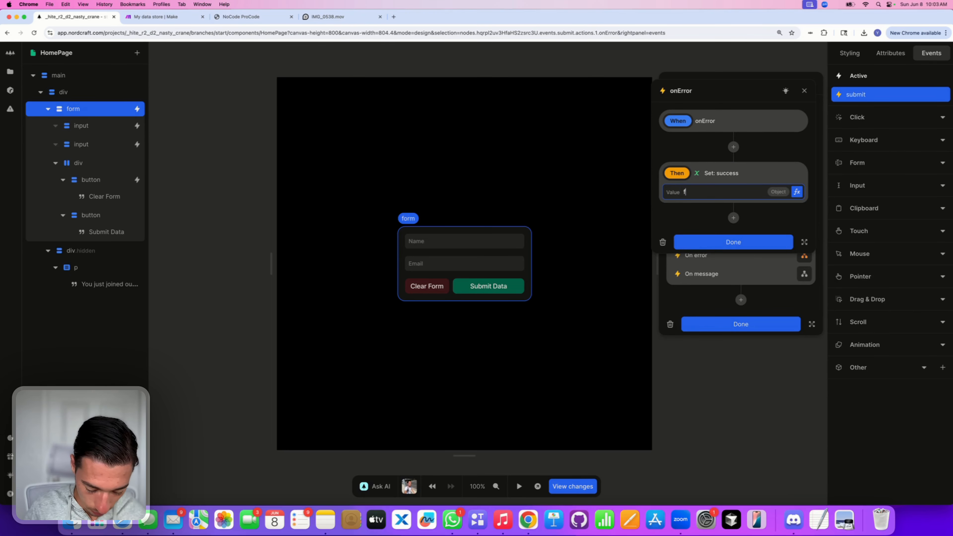
pyautogui.write('alse')
pyautogui.click(728, 243)
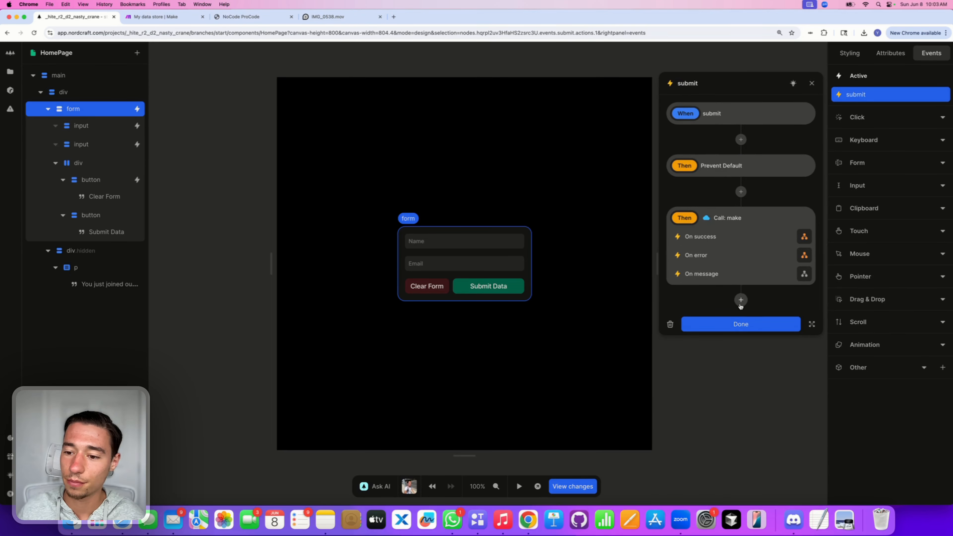
pyautogui.click(742, 324)
# Step: Add a Set success to false action to the Clear Form button's click workflow
pyautogui.click(430, 290)
pyautogui.click(856, 95)
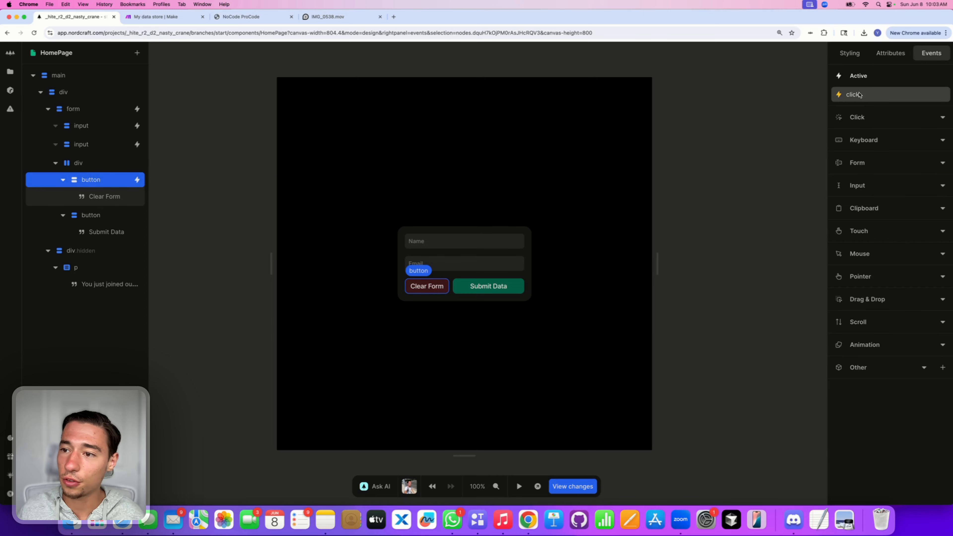
pyautogui.click(741, 281)
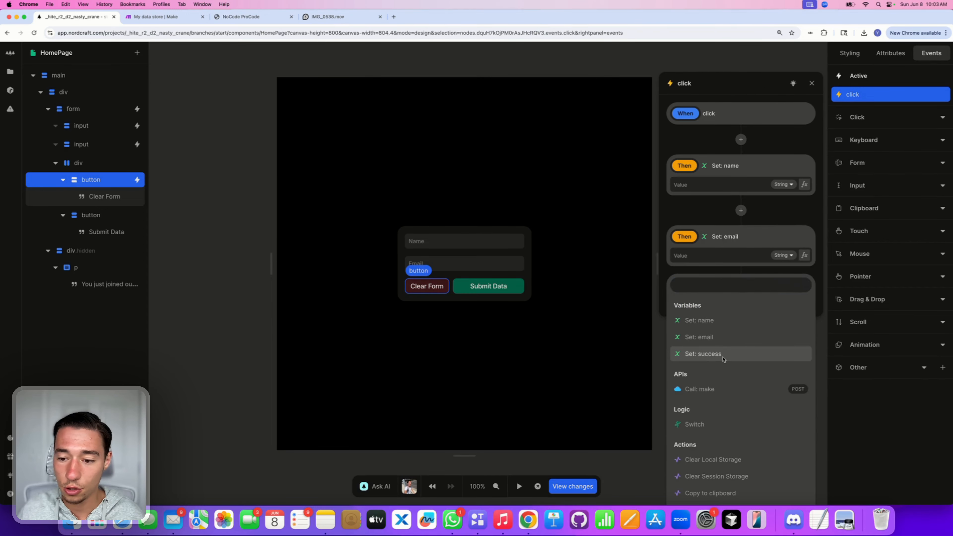
pyautogui.click(705, 351)
pyautogui.write('false')
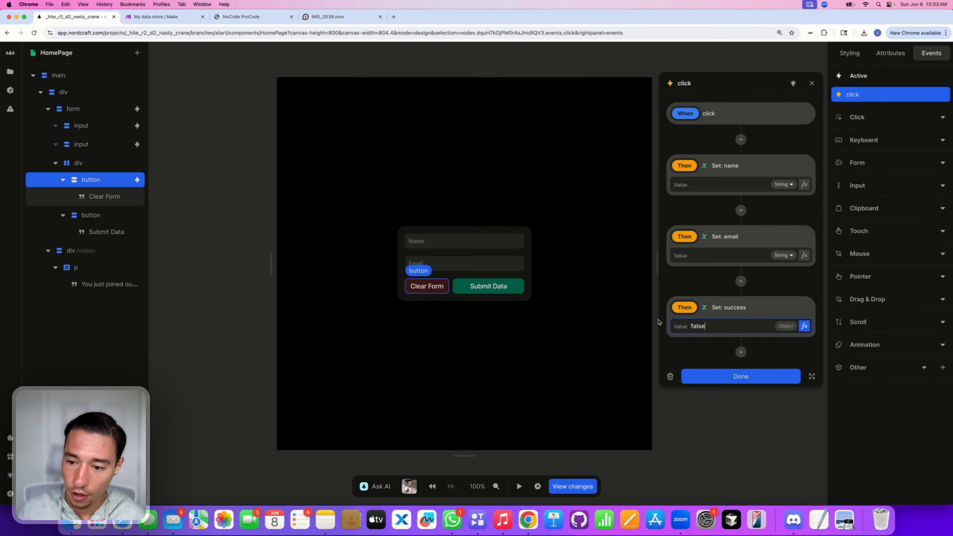
pyautogui.click(702, 378)
# Step: Test the form by entering a test name and email and submitting it
pyautogui.click(520, 486)
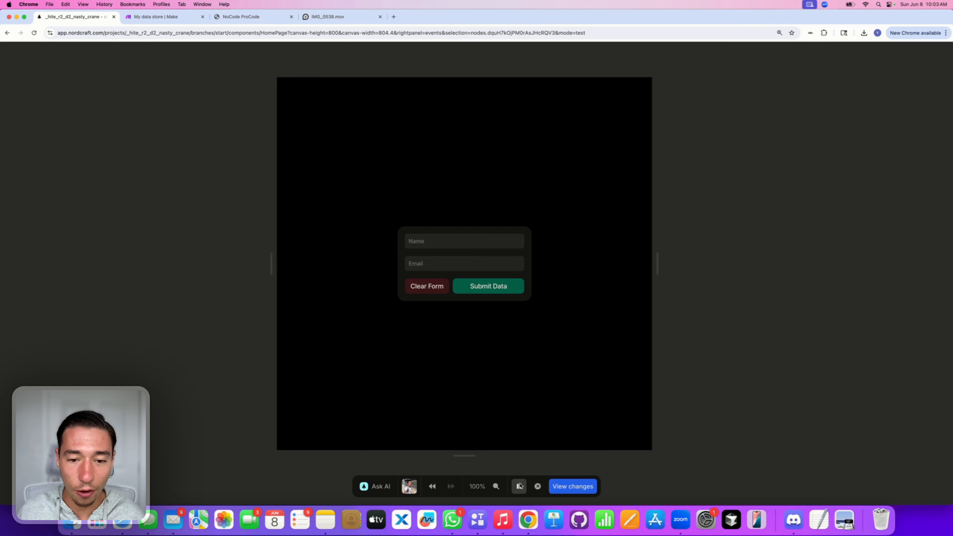
pyautogui.click(425, 241)
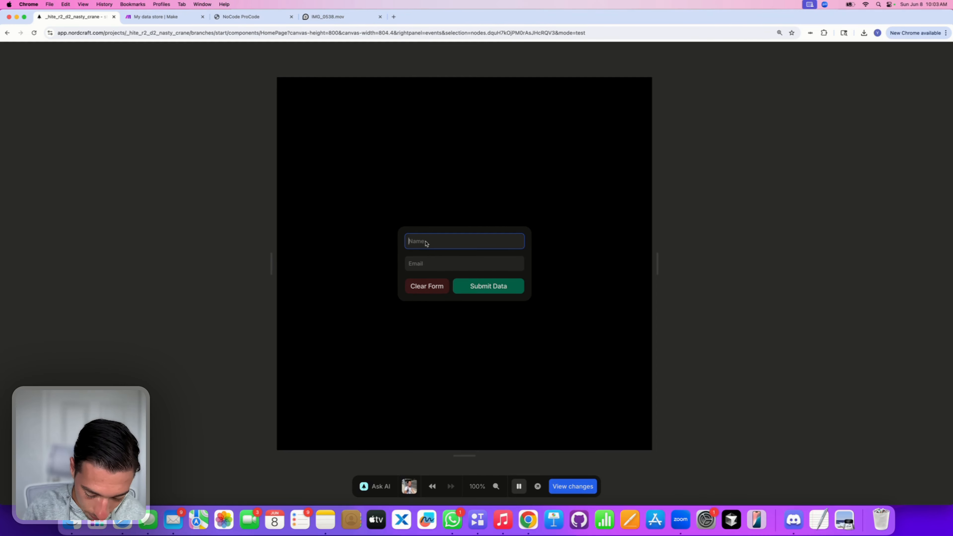
pyautogui.write('Despia')
pyautogui.click(424, 257)
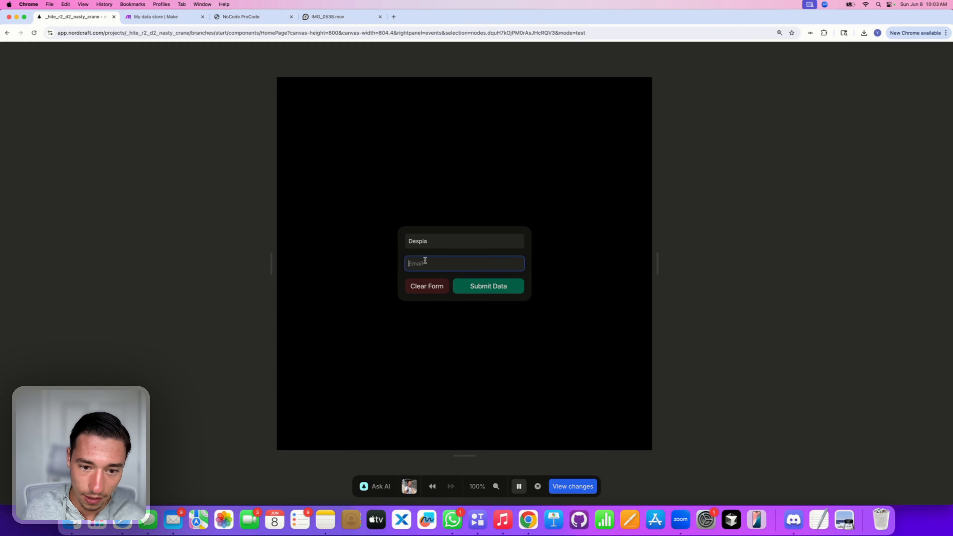
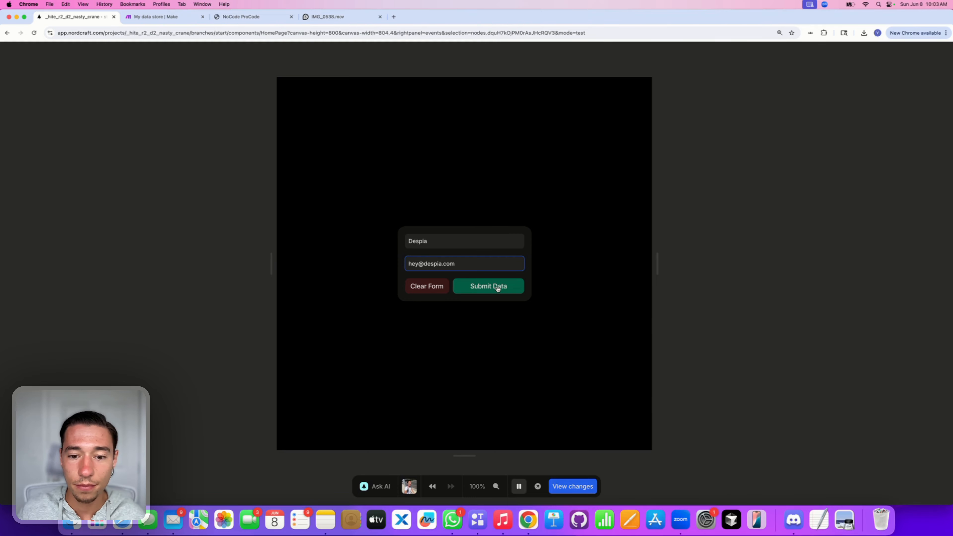
pyautogui.click(498, 287)
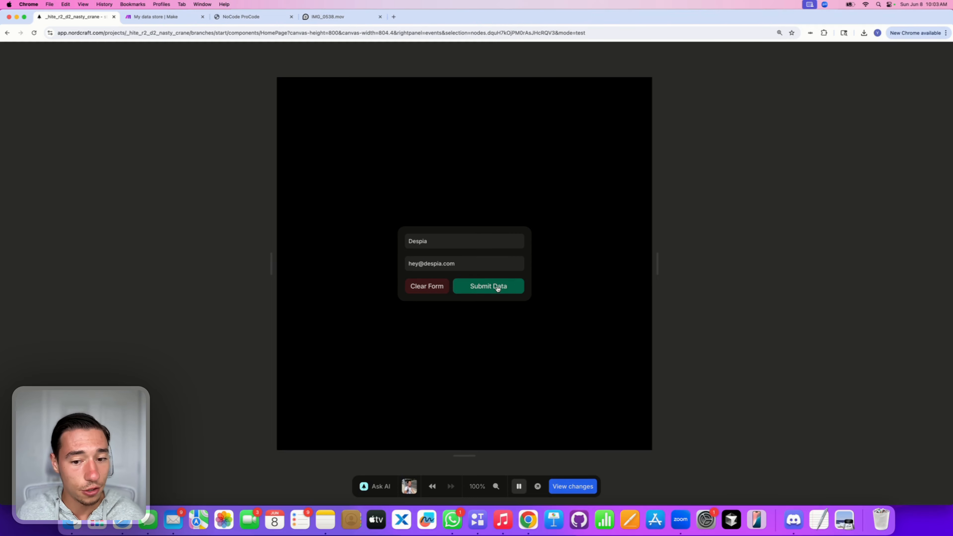
# Step: Clear the form and leave test mode for the design editor
pyautogui.click(425, 273)
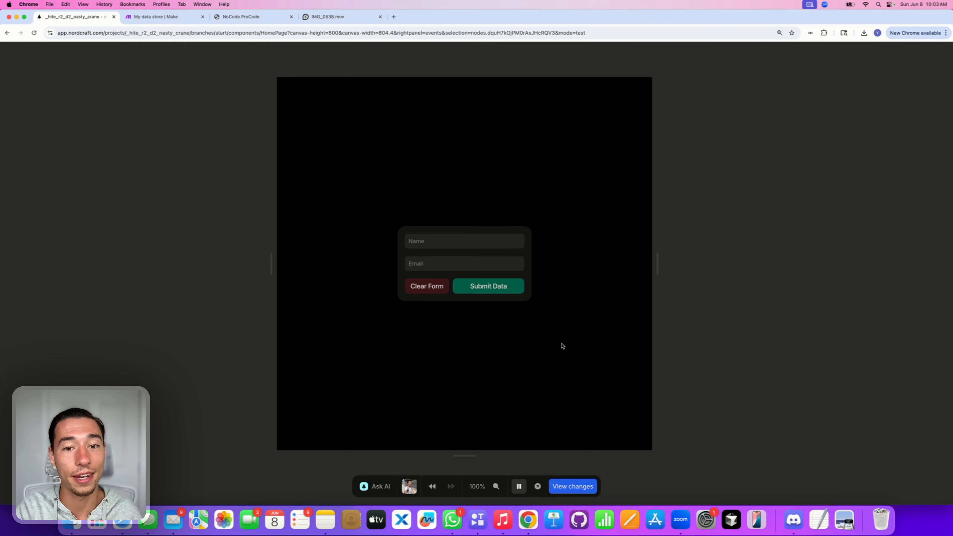
pyautogui.hscroll(-1, 697, 277)
pyautogui.scroll(2, 697, 277)
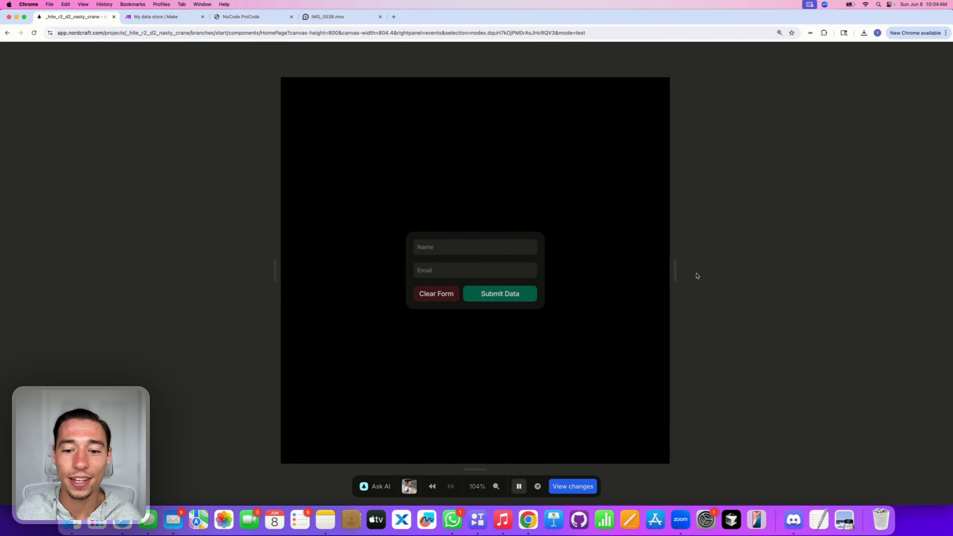
pyautogui.scroll(-1, 776, 242)
pyautogui.hscroll(-1, 775, 241)
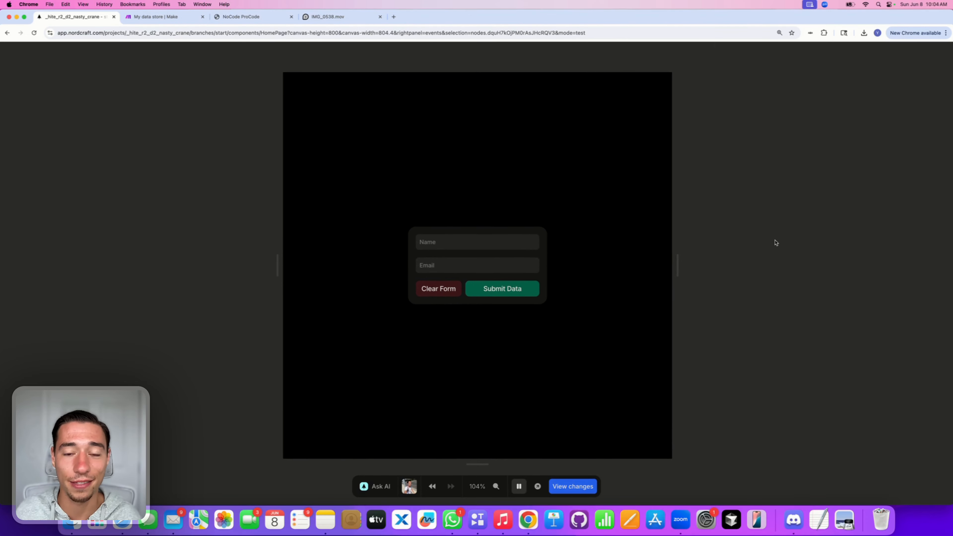
pyautogui.click(520, 487)
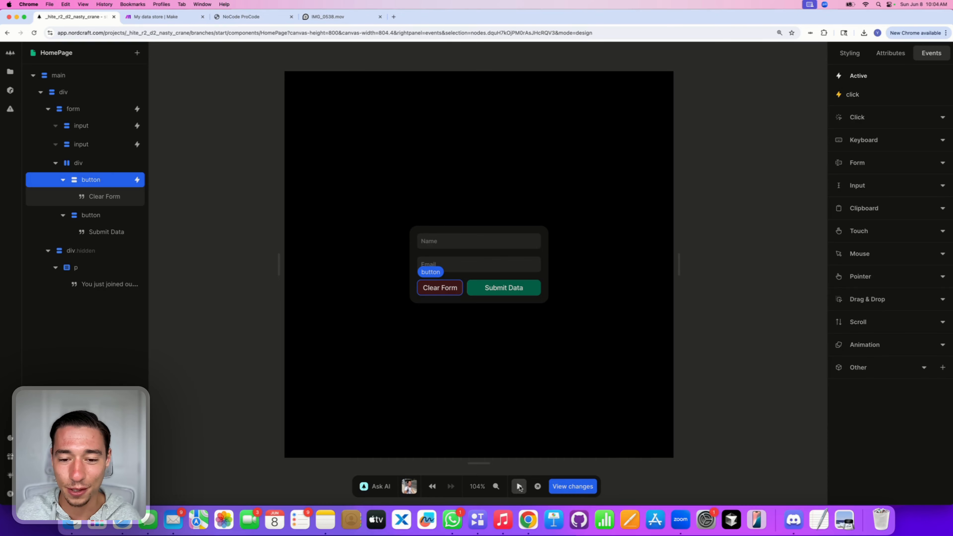
# Step: Search 'css loaders', open cssloaders.github.io, and copy a spinner's HTML snippet
pyautogui.click(396, 20)
pyautogui.write('cs')
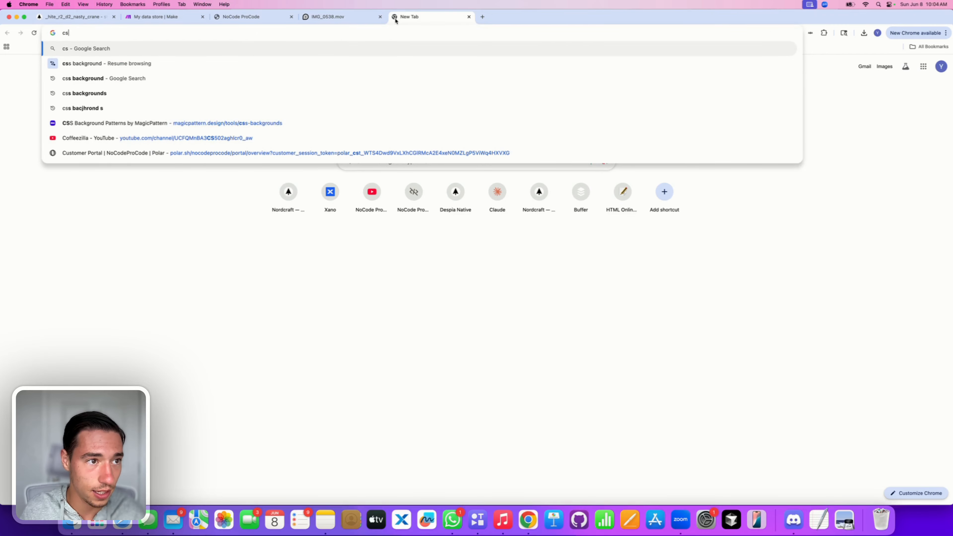
pyautogui.write('s loaders')
pyautogui.press('Return')
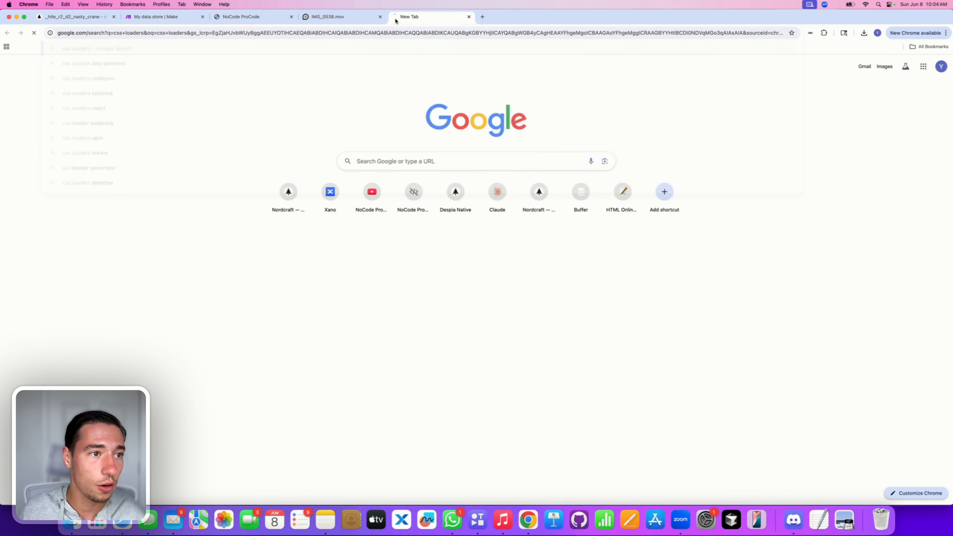
pyautogui.click(127, 126)
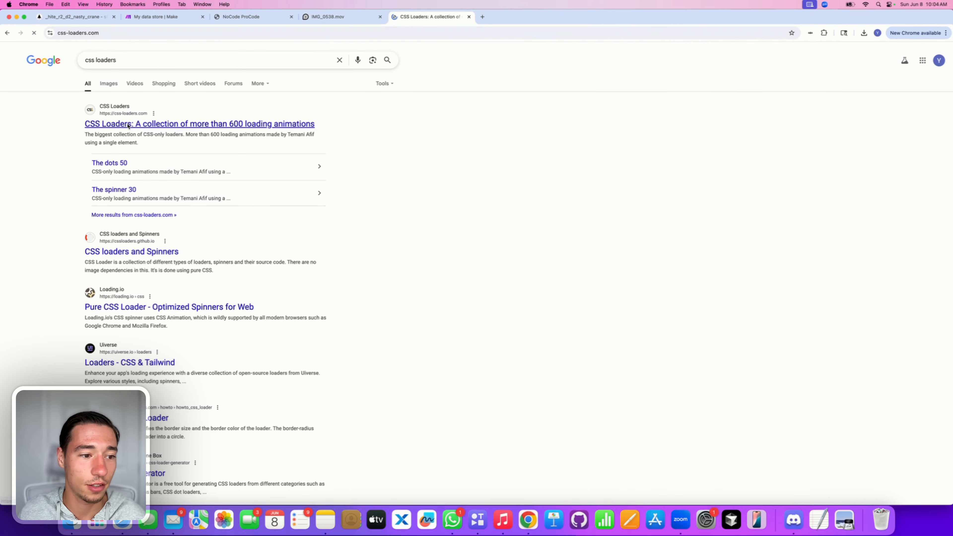
pyautogui.click(8, 33)
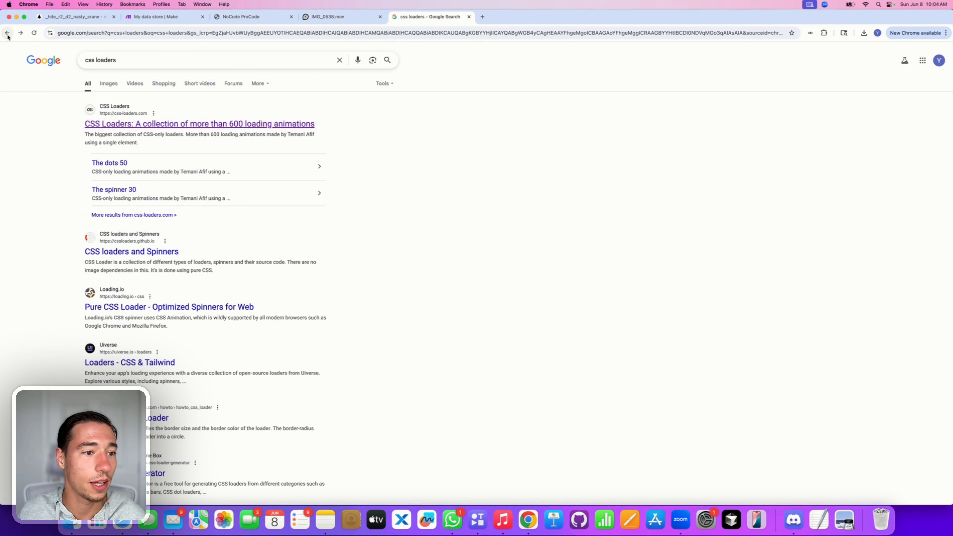
pyautogui.click(141, 252)
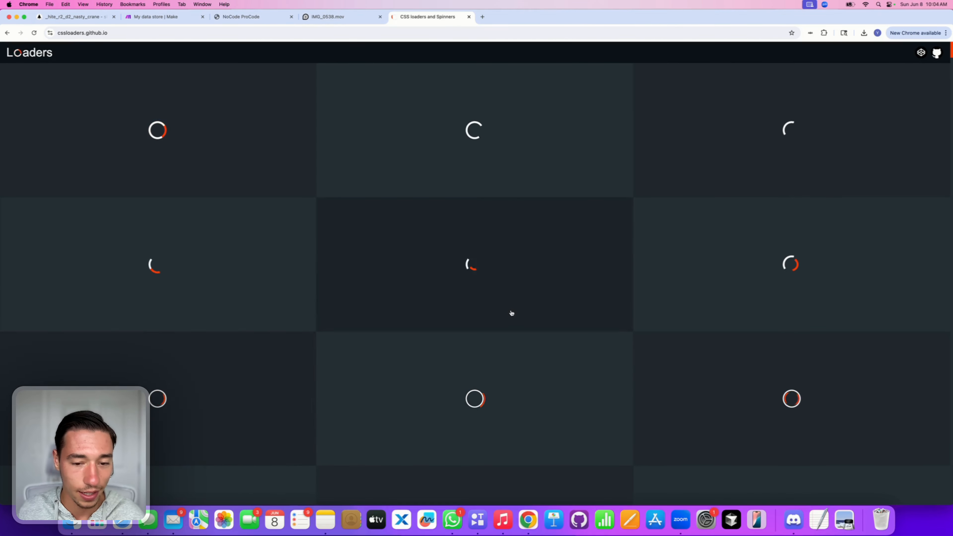
pyautogui.click(492, 267)
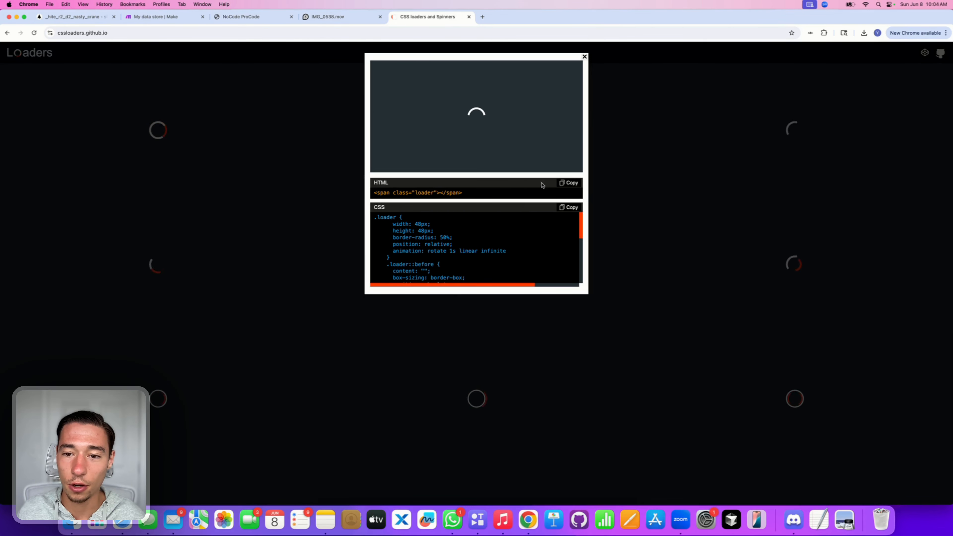
pyautogui.click(574, 184)
# Step: Back in Nordcraft, add a div inside the Submit Data button
pyautogui.click(81, 17)
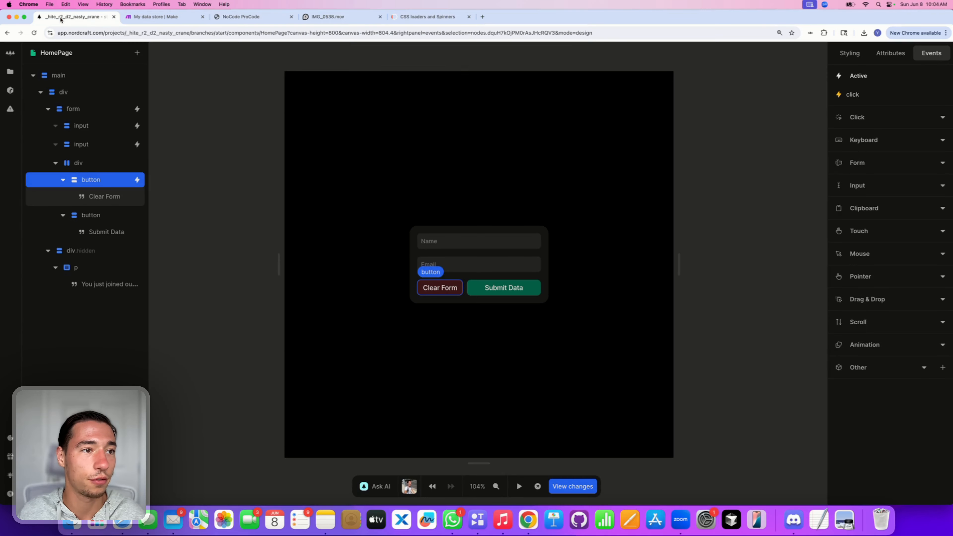
pyautogui.click(481, 290)
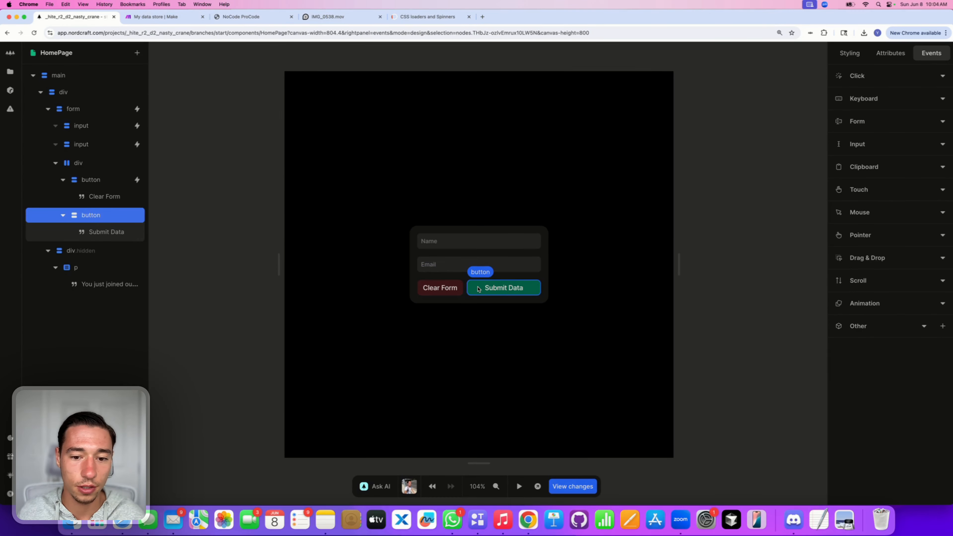
pyautogui.click(63, 216)
pyautogui.click(137, 53)
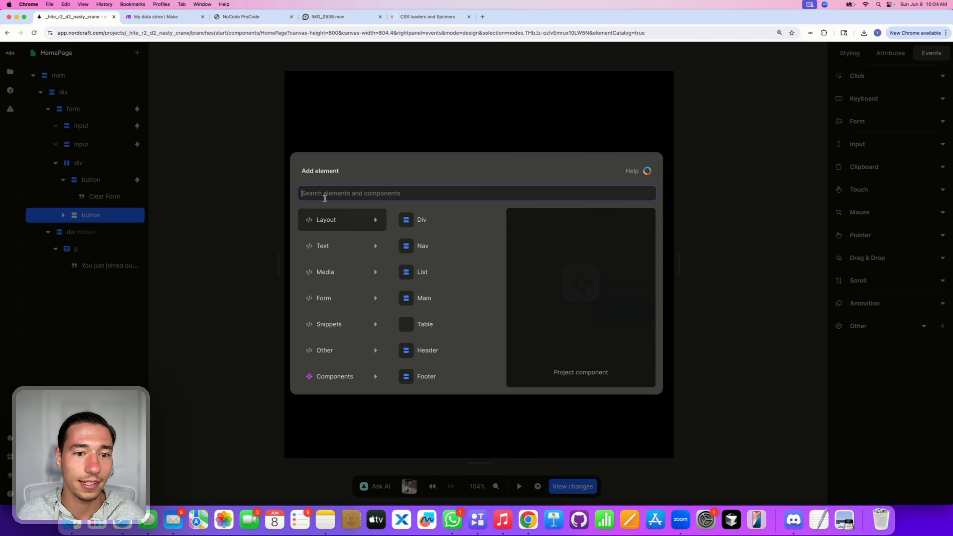
pyautogui.click(416, 229)
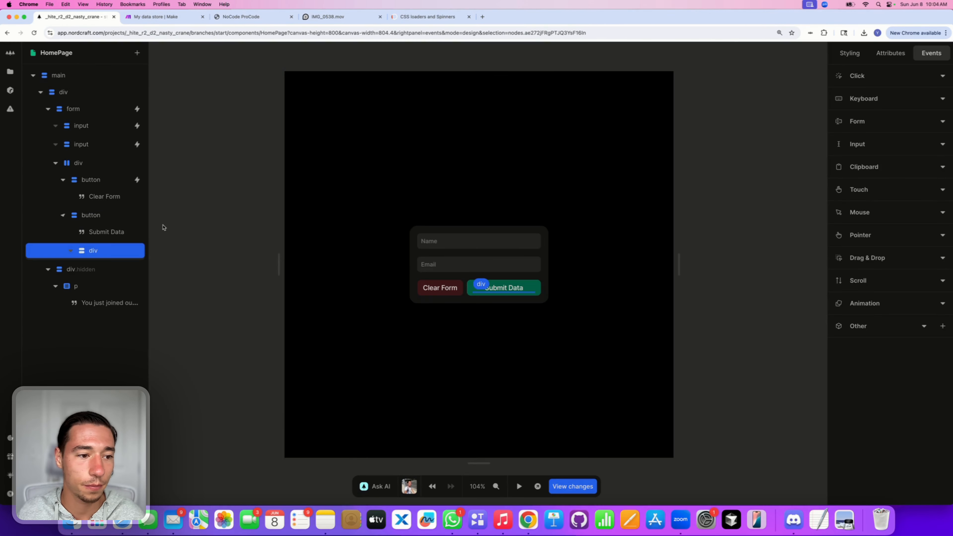
# Step: Position the div absolutely with an inset of 0px on all four sides
pyautogui.click(850, 53)
pyautogui.scroll(-3, 901, 310)
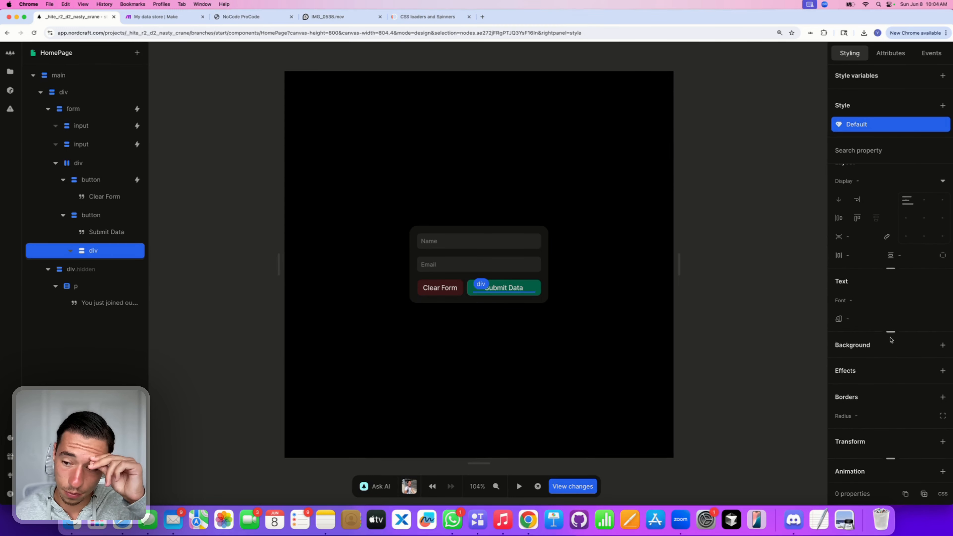
pyautogui.click(890, 269)
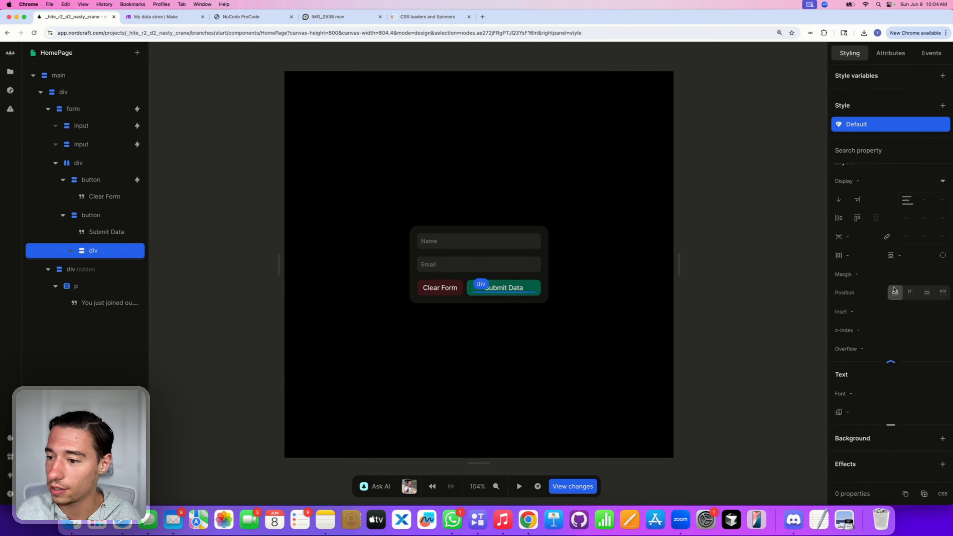
pyautogui.click(913, 294)
pyautogui.click(867, 311)
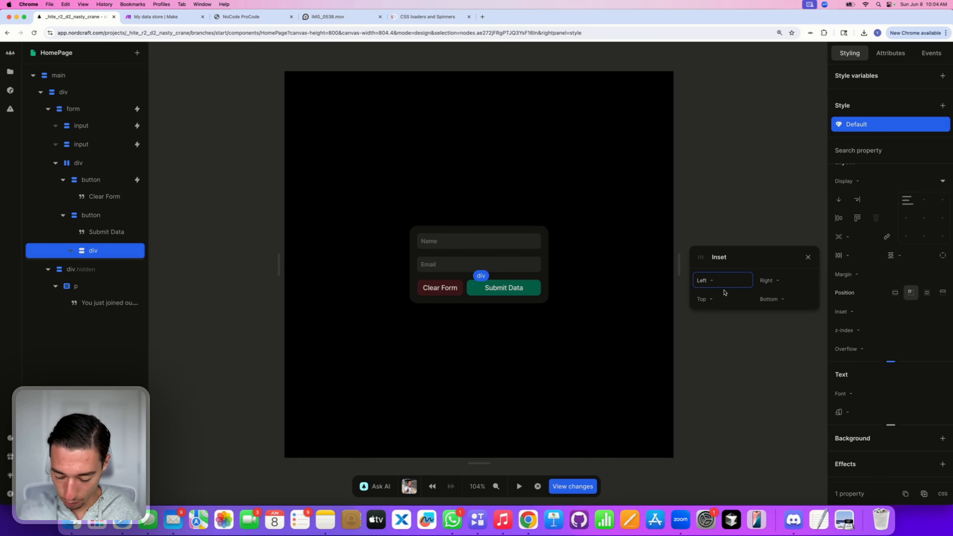
pyautogui.write('0')
pyautogui.click(768, 283)
pyautogui.write('0')
pyautogui.click(777, 266)
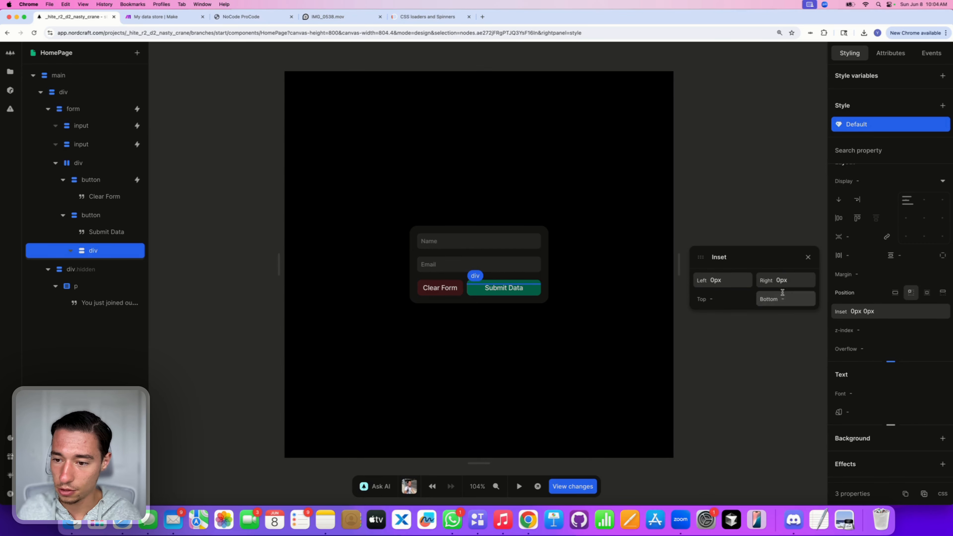
pyautogui.click(782, 296)
pyautogui.write('0')
pyautogui.click(723, 299)
pyautogui.write('0')
pyautogui.click(756, 261)
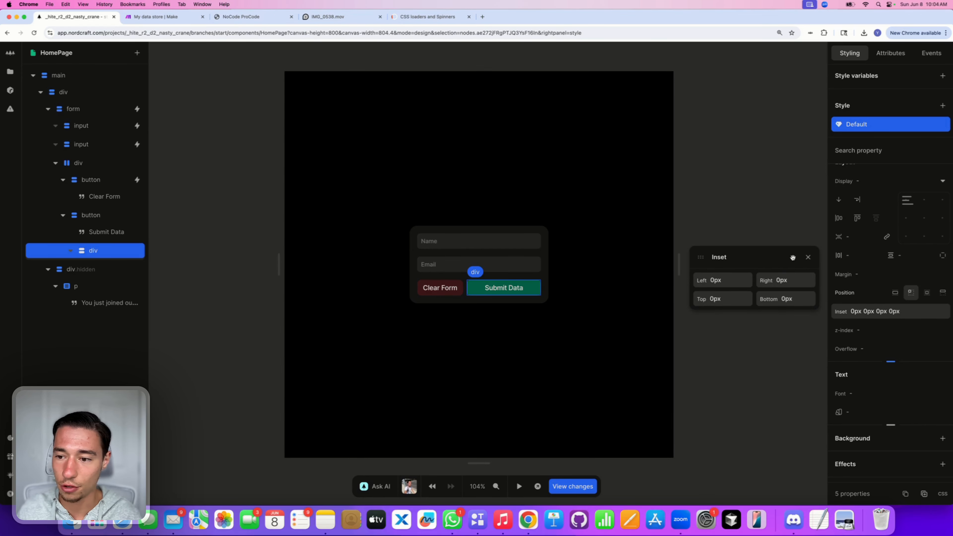
pyautogui.click(808, 257)
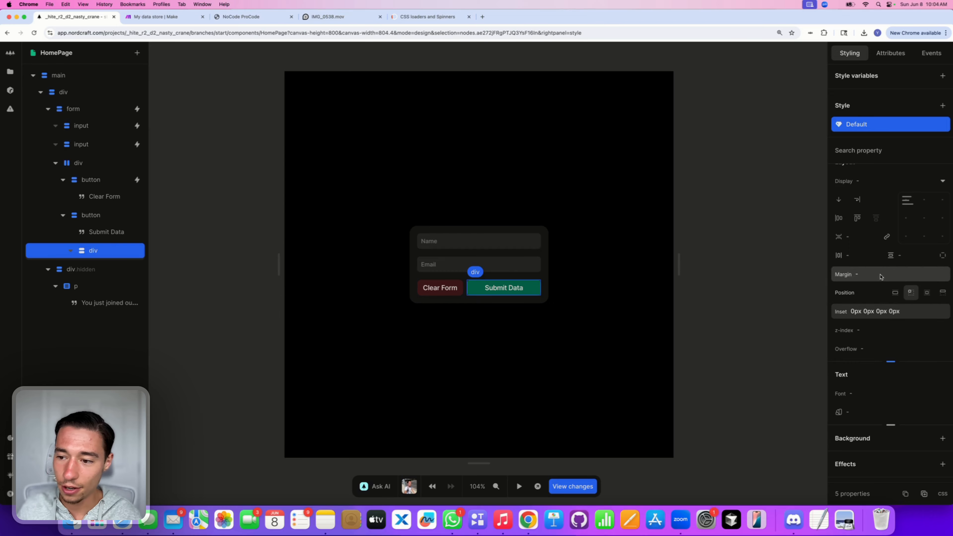
# Step: Give the div a background of inherit
pyautogui.scroll(-5, 875, 287)
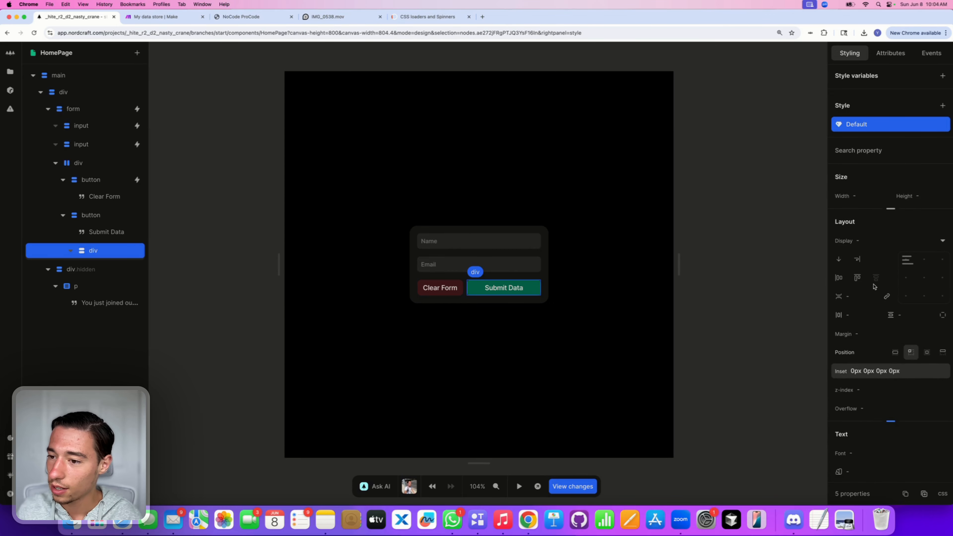
pyautogui.click(943, 327)
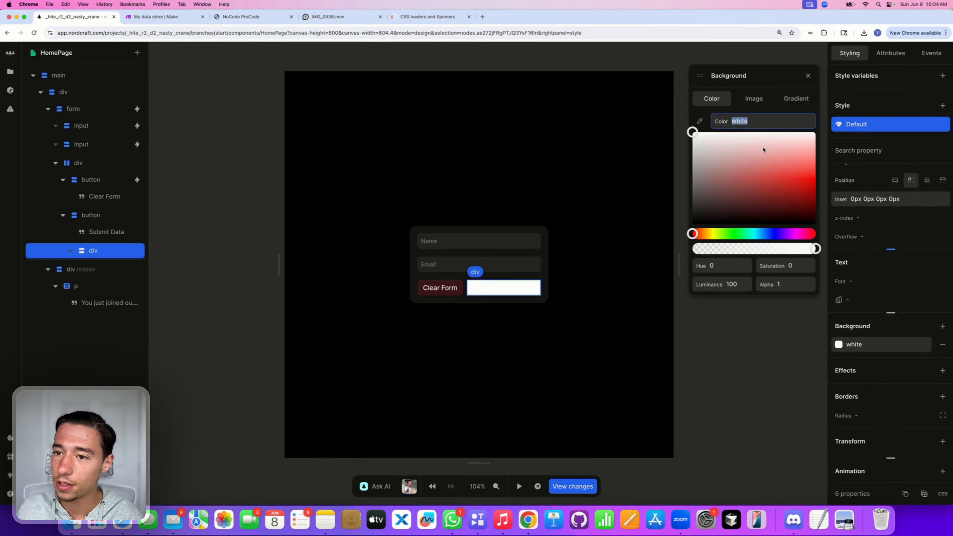
pyautogui.press('BackSpace')
pyautogui.write('inheri')
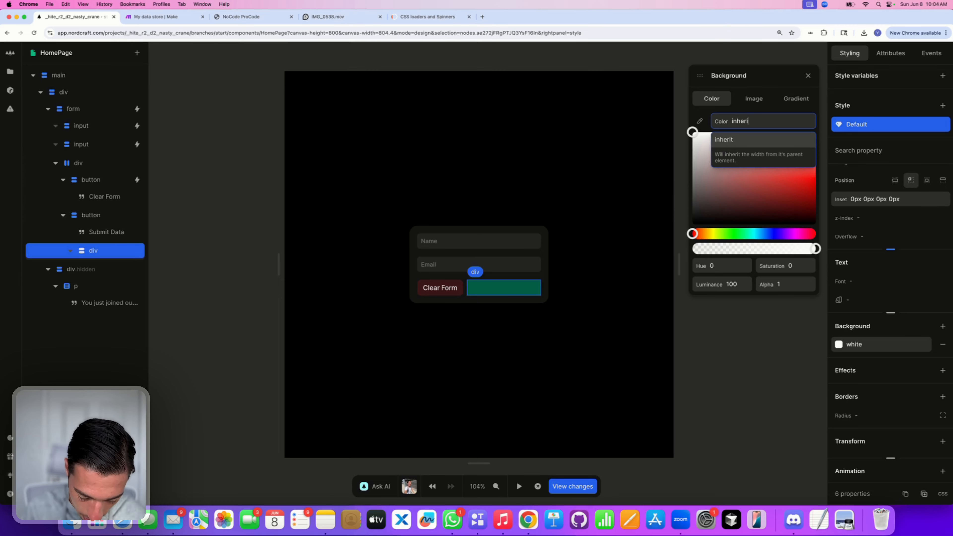
pyautogui.write('t')
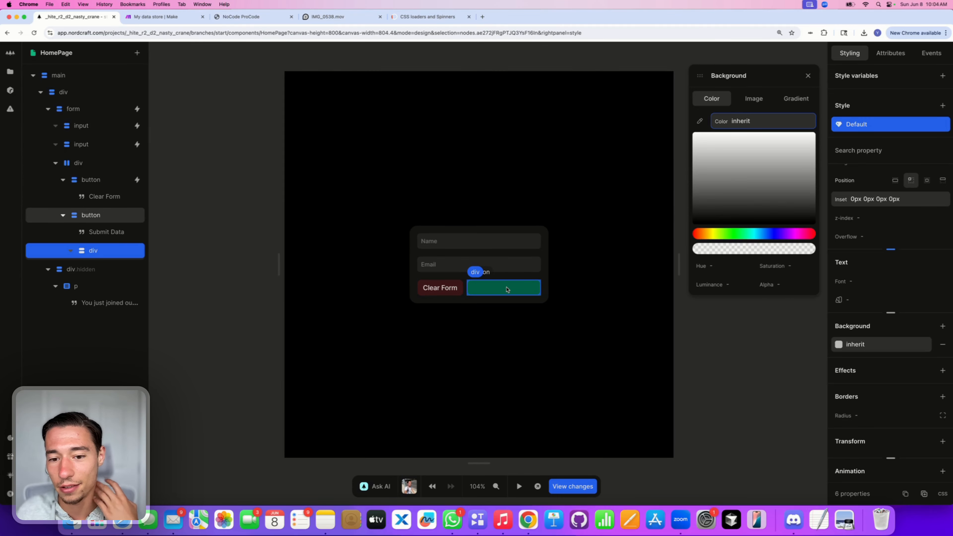
# Step: Set the Submit Data button's overflow to clip, then reselect the div inside it
pyautogui.click(121, 220)
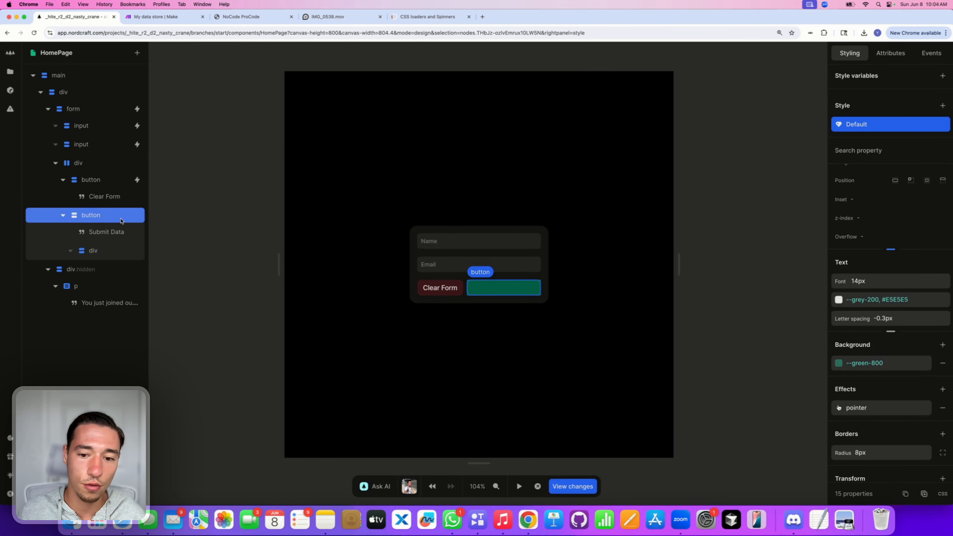
pyautogui.scroll(1, 864, 241)
pyautogui.click(864, 254)
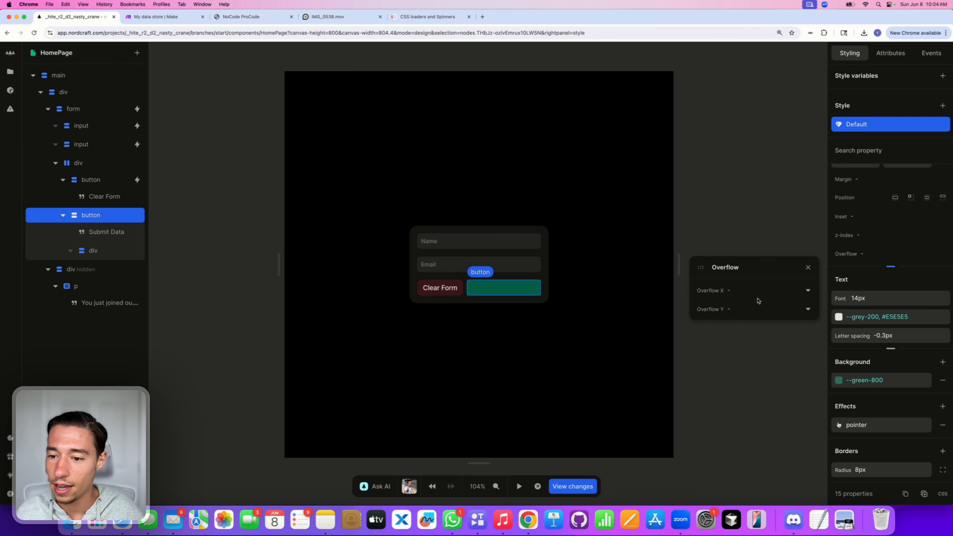
pyautogui.click(755, 291)
pyautogui.click(704, 353)
pyautogui.click(729, 309)
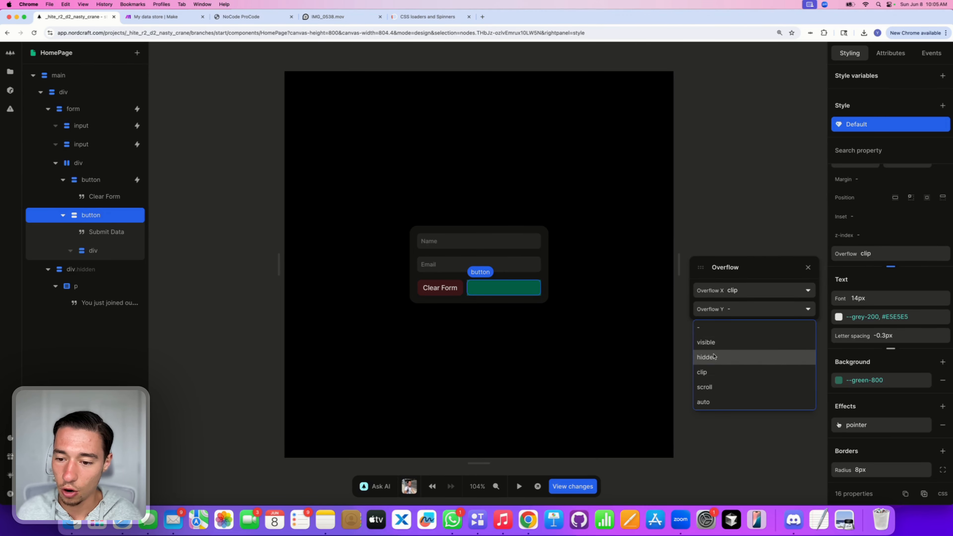
pyautogui.click(704, 372)
pyautogui.click(808, 267)
pyautogui.click(486, 305)
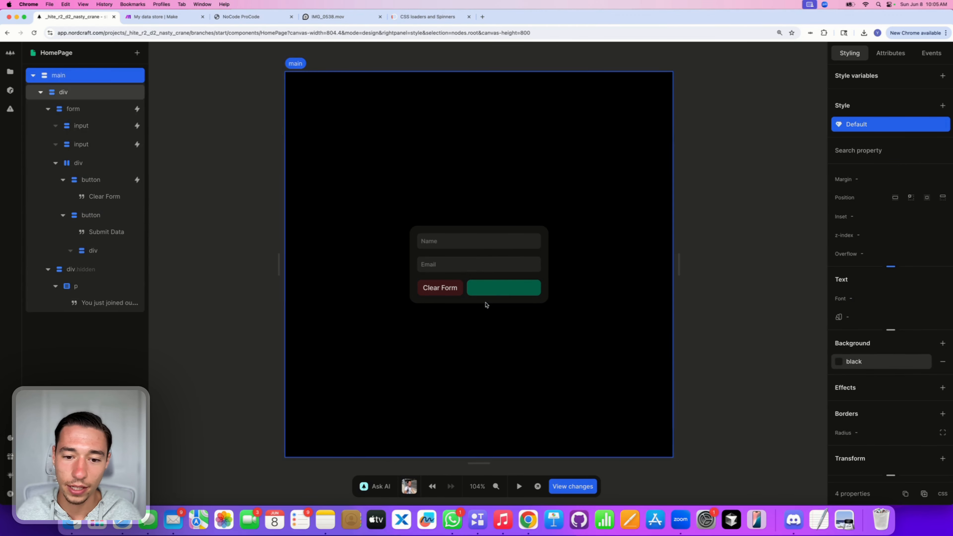
pyautogui.click(485, 288)
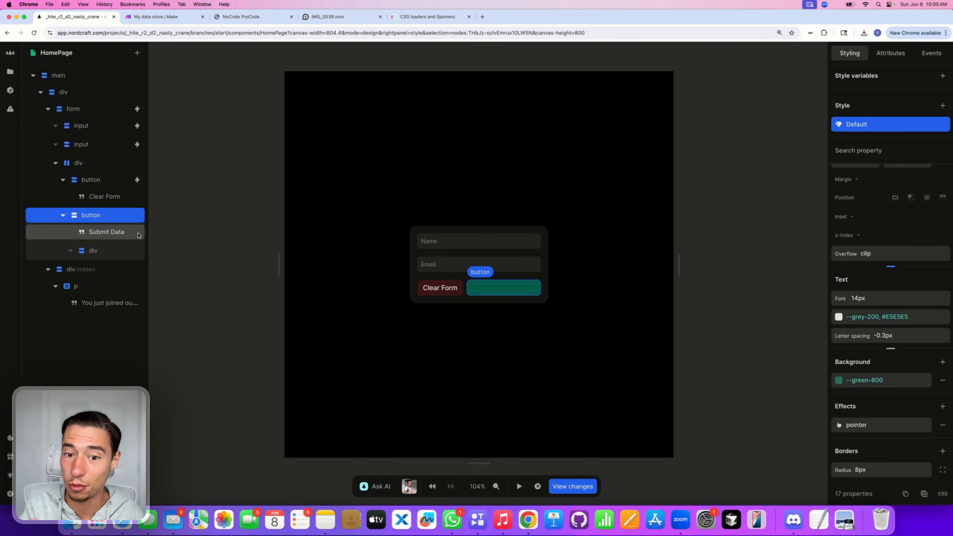
pyautogui.click(98, 251)
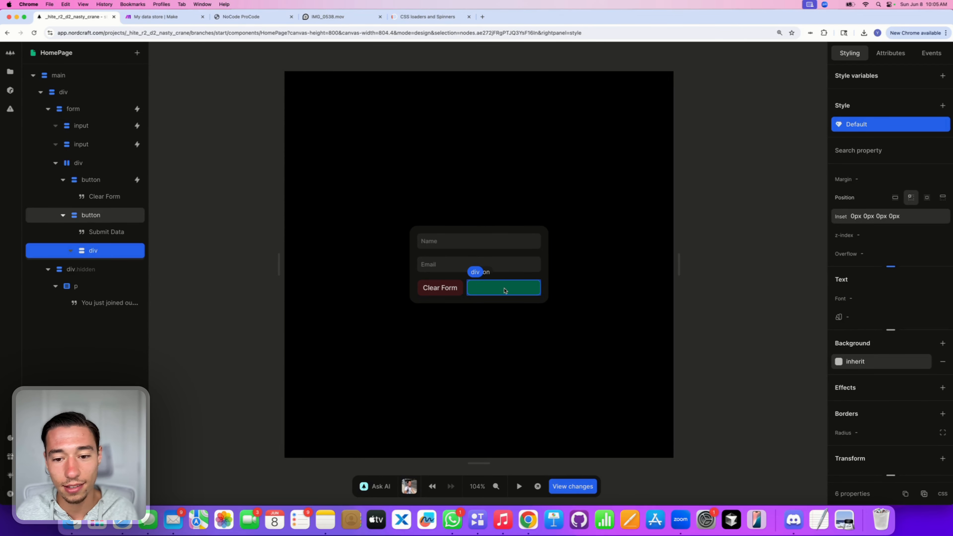
# Step: Make the overlay div a flex container with gaps of 0.75rem and 0.5rem
pyautogui.scroll(4, 889, 278)
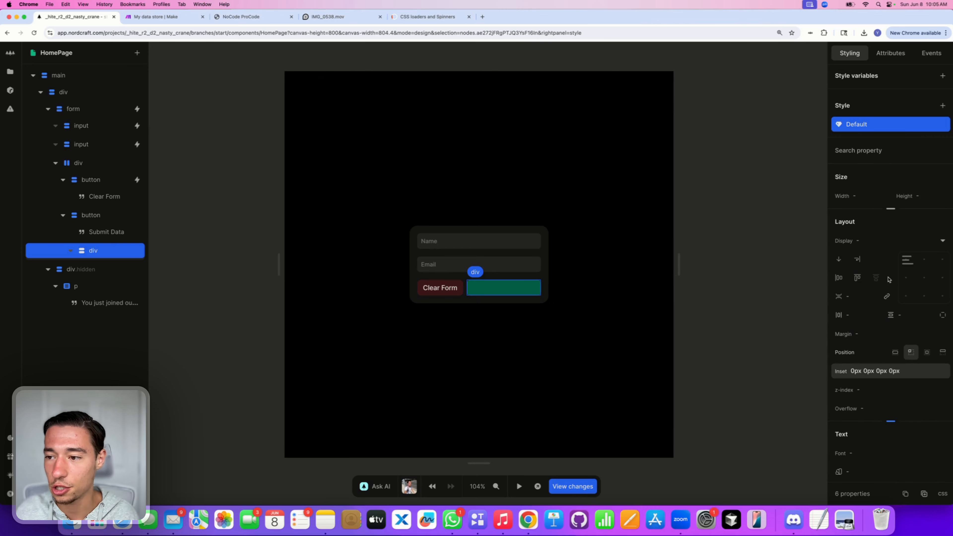
pyautogui.click(926, 278)
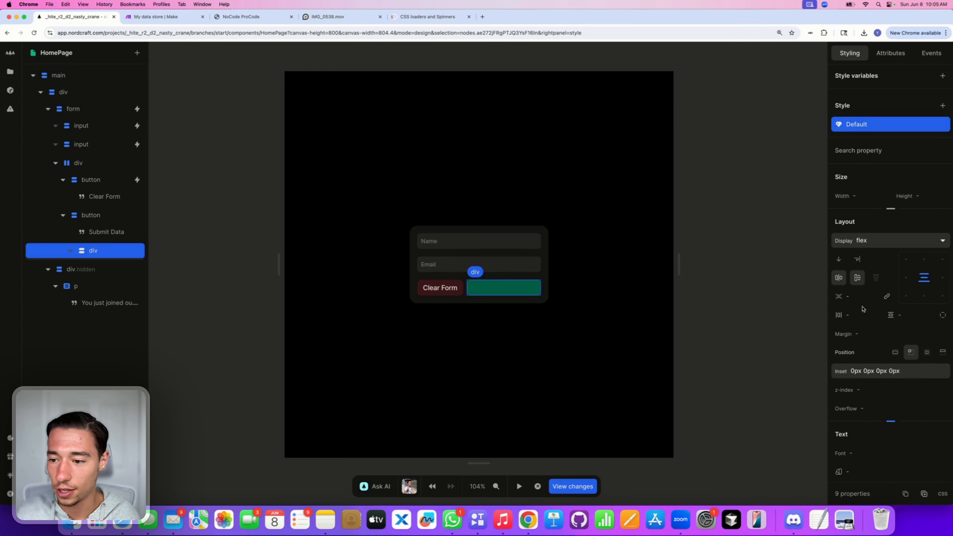
pyautogui.click(854, 315)
pyautogui.write('0.75rem')
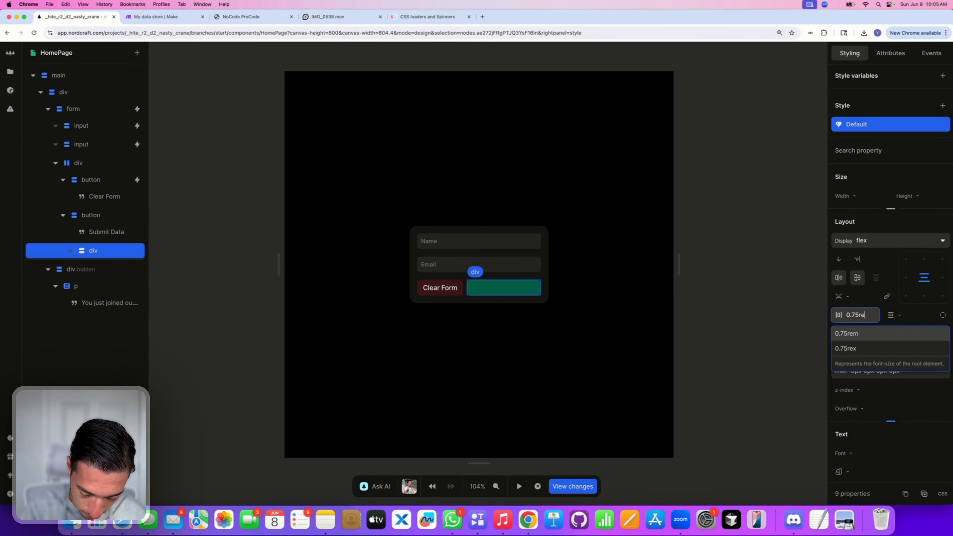
pyautogui.press('Return')
pyautogui.click(902, 316)
pyautogui.write('0.5rem')
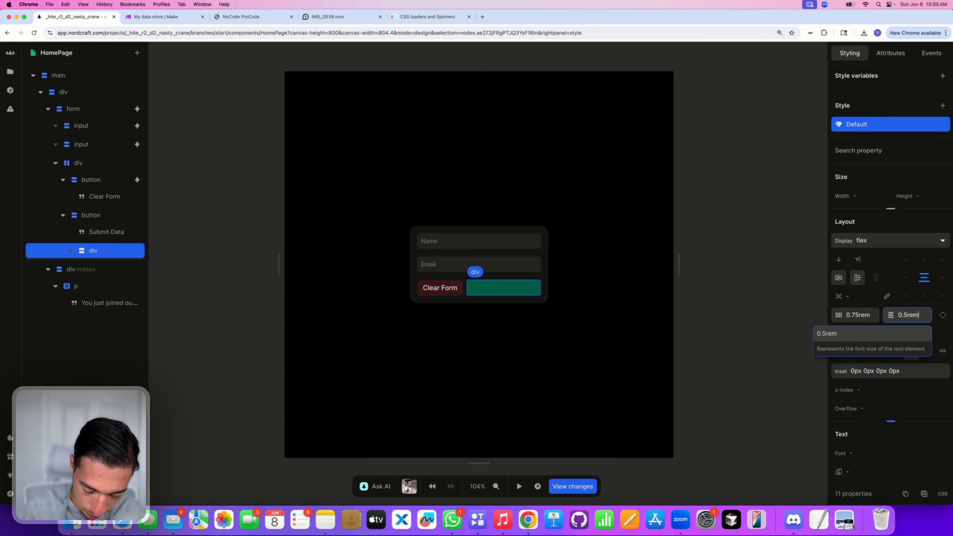
pyautogui.press('Return')
# Step: Paste the loader markup into the div via Import HTML, with style conversion unchecked
pyautogui.click(112, 255)
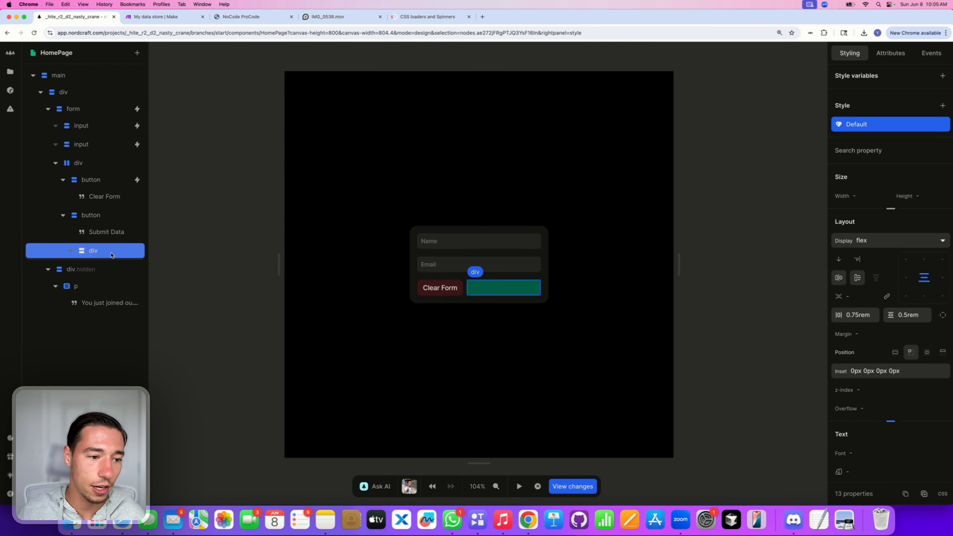
pyautogui.press('super+v')
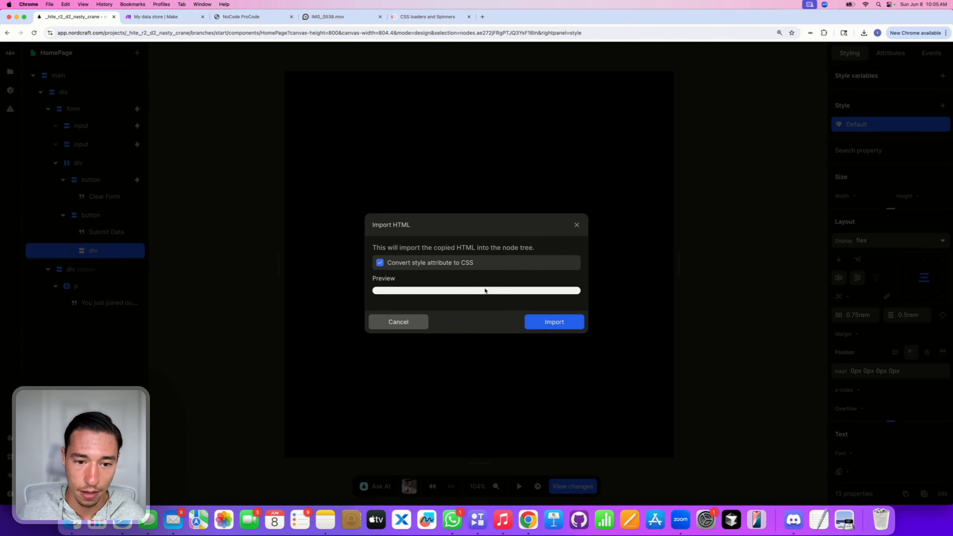
pyautogui.click(380, 263)
pyautogui.click(569, 324)
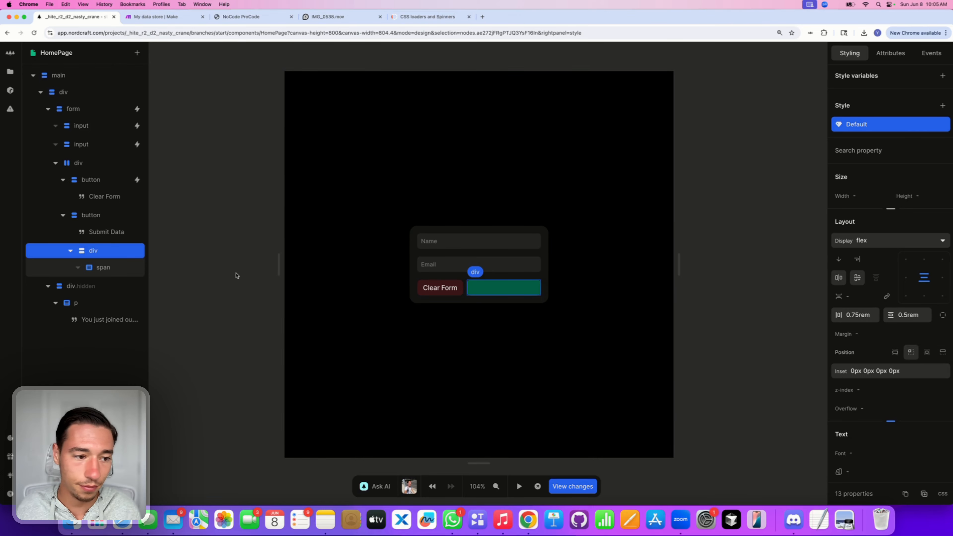
# Step: Add a Style element under the loader span and clear its placeholder text
pyautogui.click(117, 267)
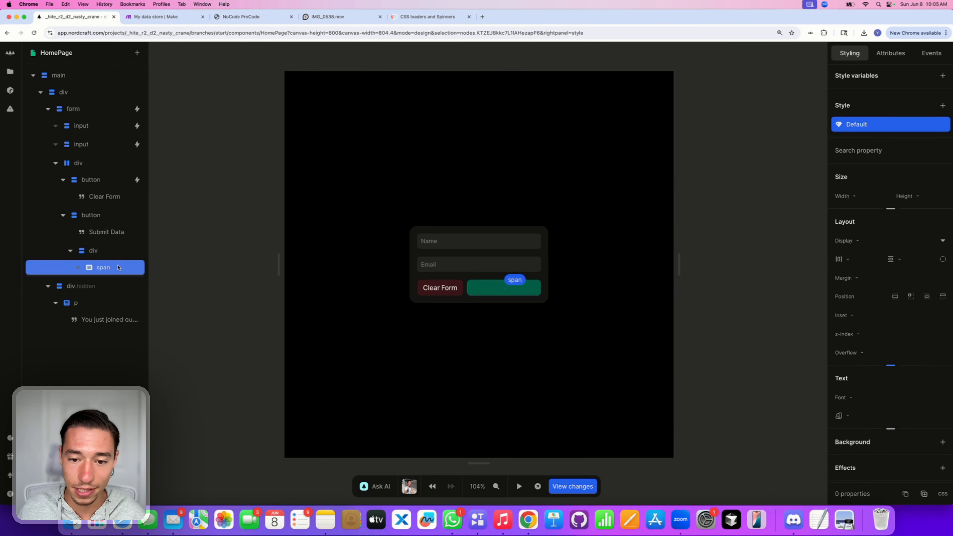
pyautogui.click(137, 52)
pyautogui.write('s')
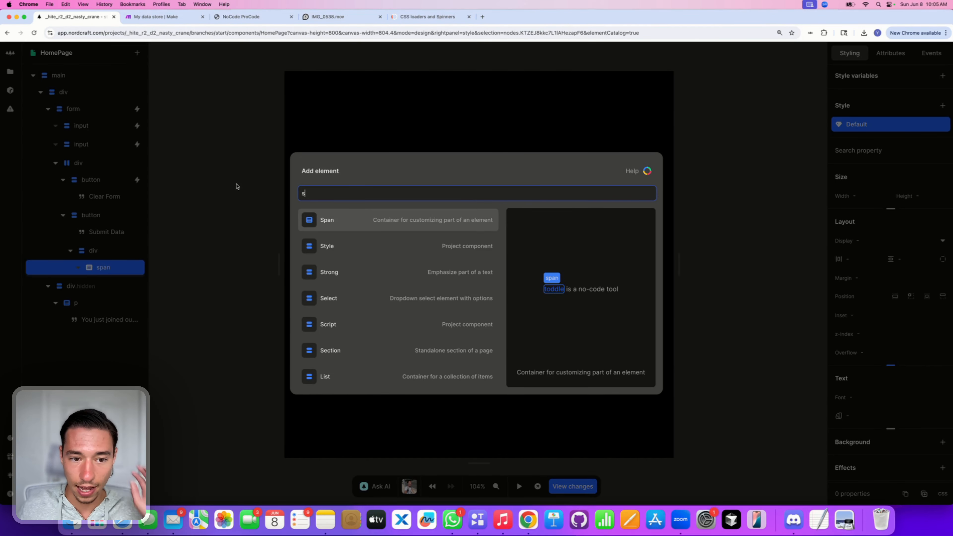
pyautogui.click(351, 246)
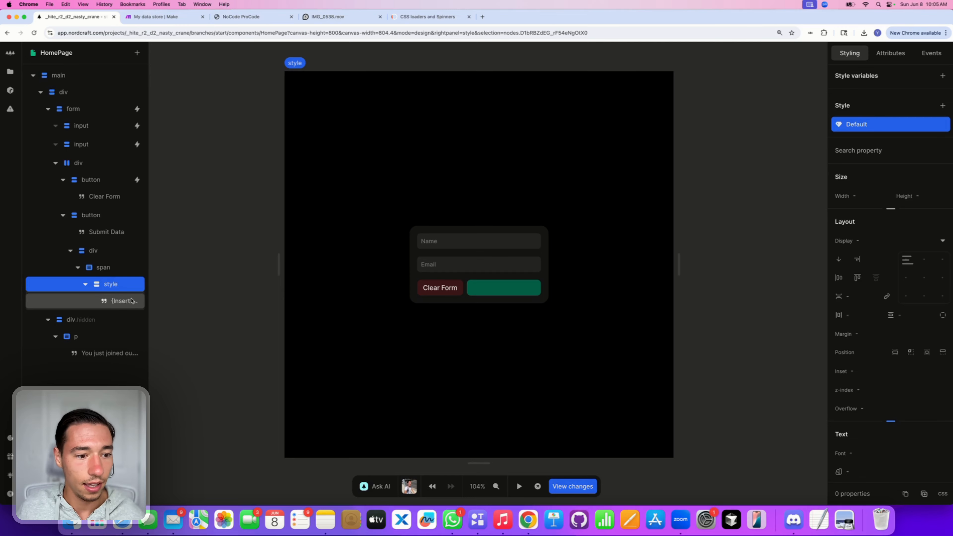
pyautogui.click(124, 302)
pyautogui.click(881, 166)
pyautogui.press('super+a')
pyautogui.press('BackSpace')
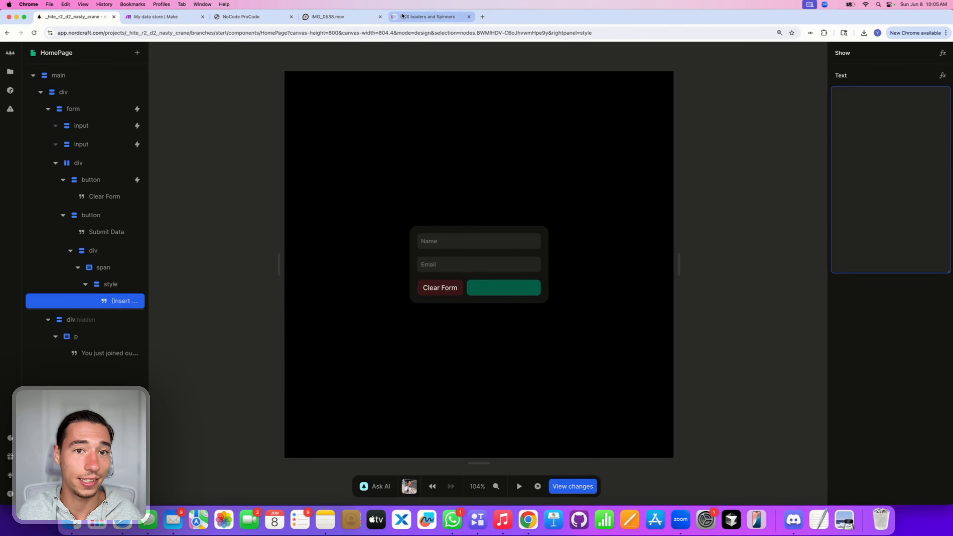
# Step: Copy the loader CSS from the CSS loaders site into the style element
pyautogui.click(430, 17)
pyautogui.click(569, 208)
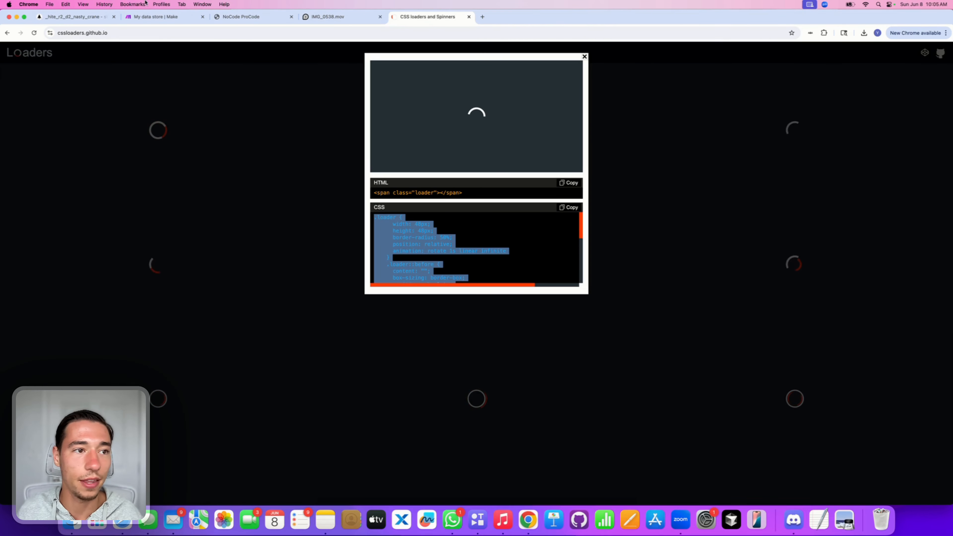
pyautogui.click(75, 17)
pyautogui.click(889, 140)
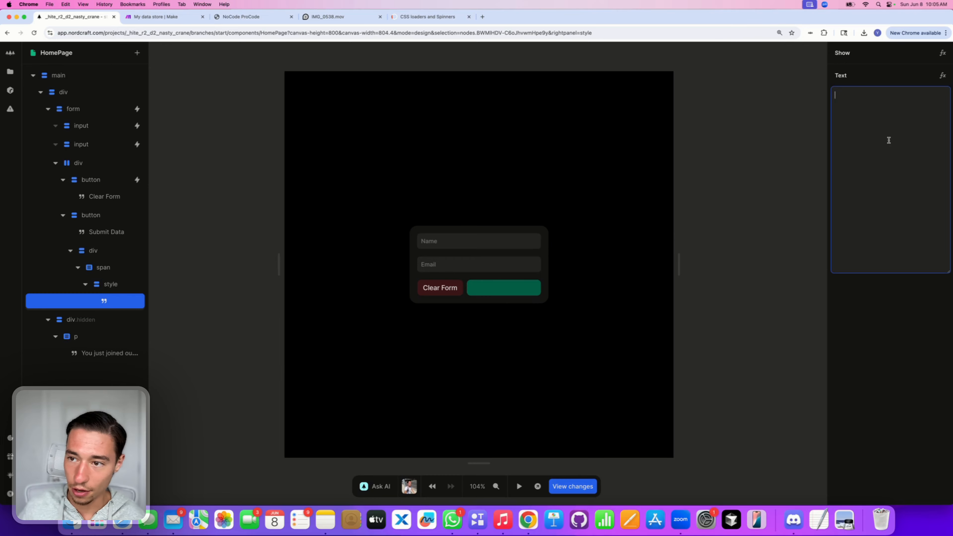
pyautogui.press('super+v')
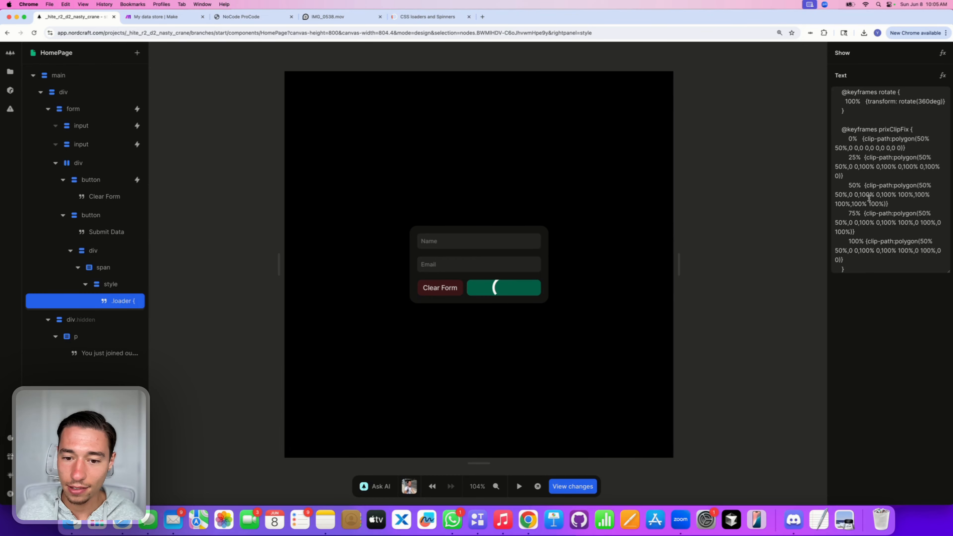
# Step: Shrink the loader's width and height from 48px to 18px
pyautogui.click(873, 106)
pyautogui.click(869, 105)
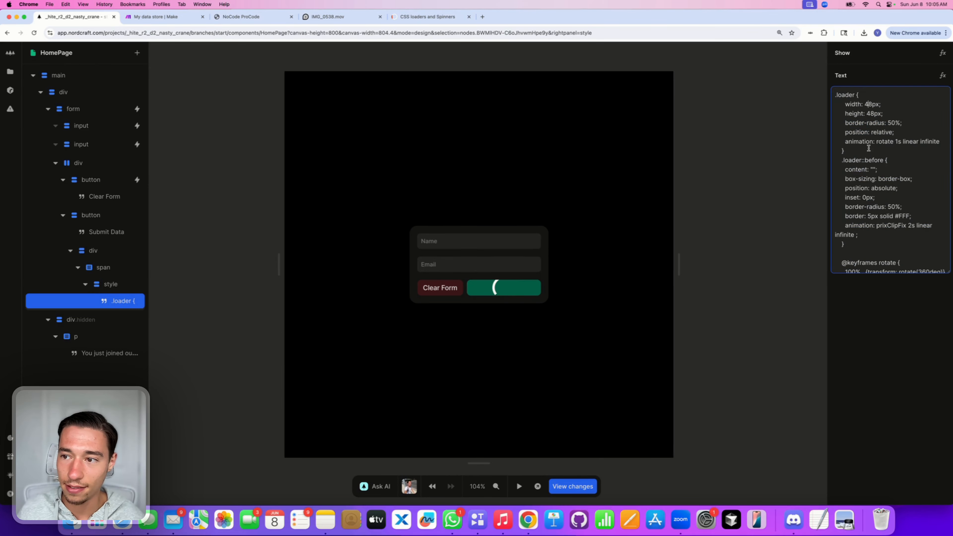
pyautogui.press('BackSpace')
pyautogui.write('1')
pyautogui.click(870, 114)
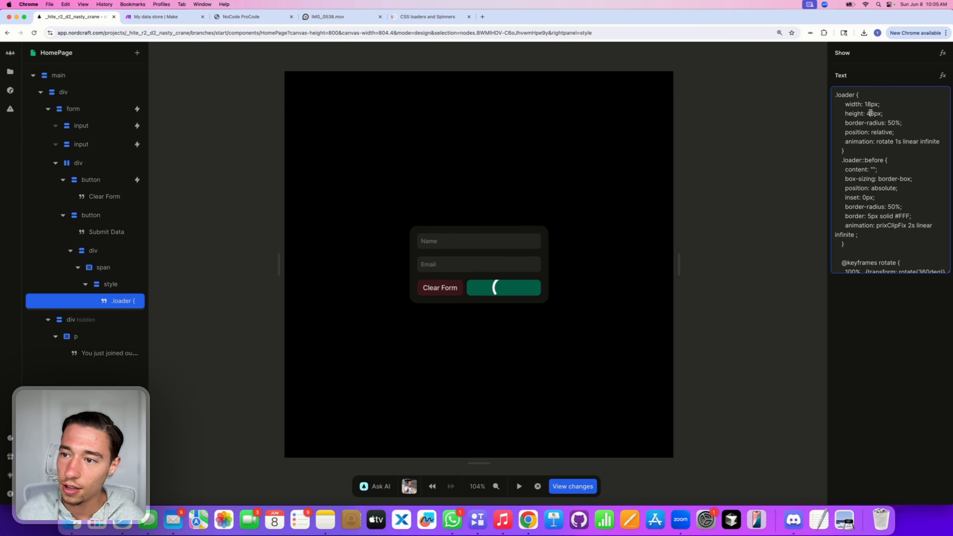
pyautogui.press('BackSpace')
pyautogui.write('1')
# Step: Change the loader's border from 5px to 2px and remove the #FFF colour
pyautogui.click(896, 167)
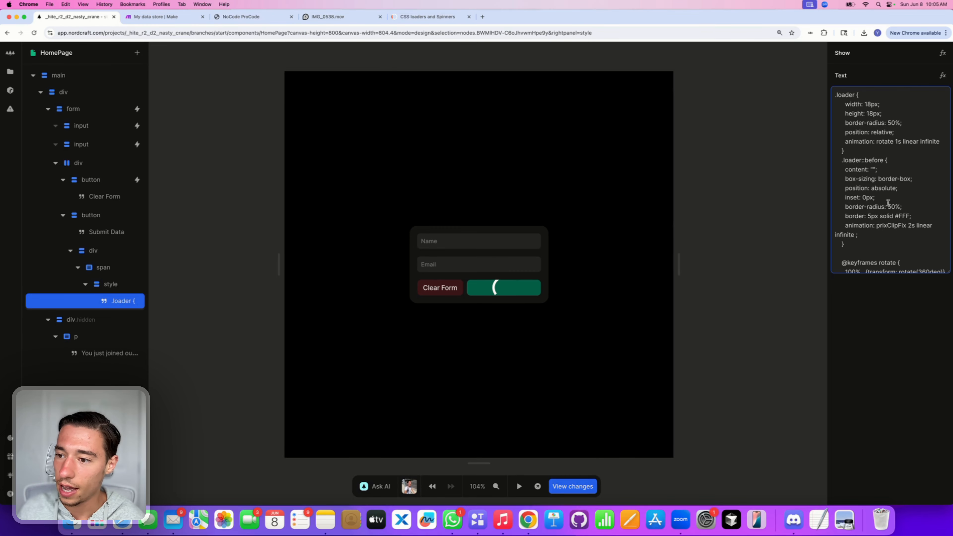
pyautogui.click(871, 216)
pyautogui.press('BackSpace')
pyautogui.write('2')
pyautogui.click(869, 318)
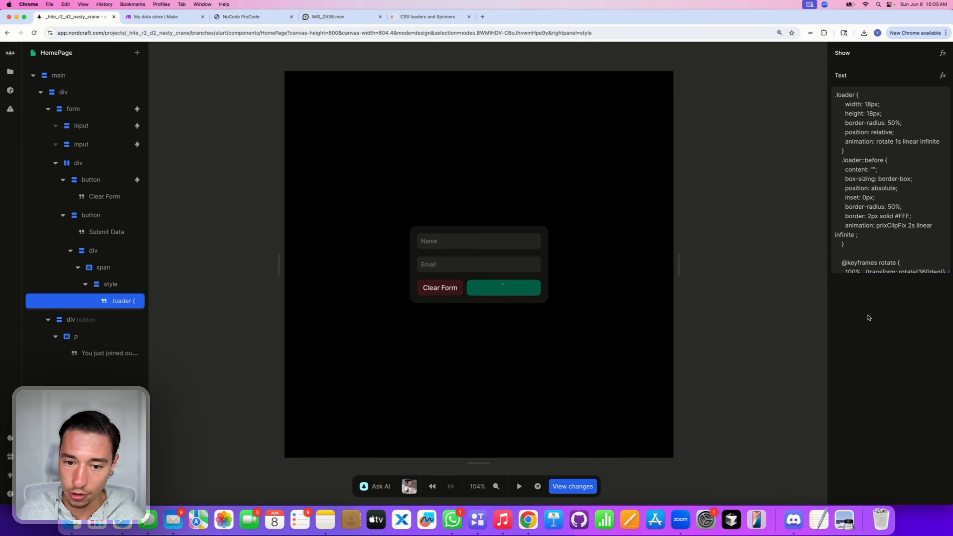
pyautogui.click(903, 213)
pyautogui.doubleClick(903, 216)
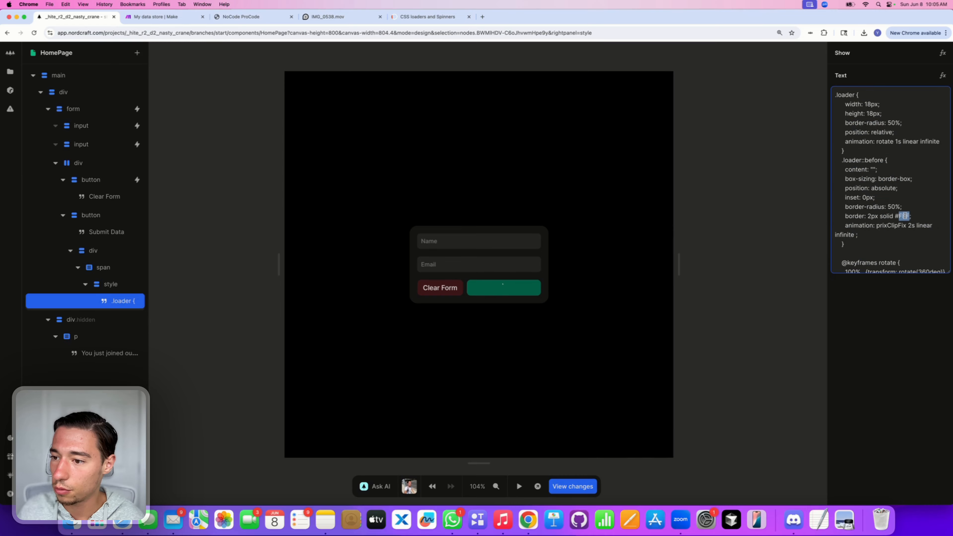
pyautogui.press('BackSpace')
pyautogui.press('BackSpace')
pyautogui.press('BackSpace')
pyautogui.click(923, 381)
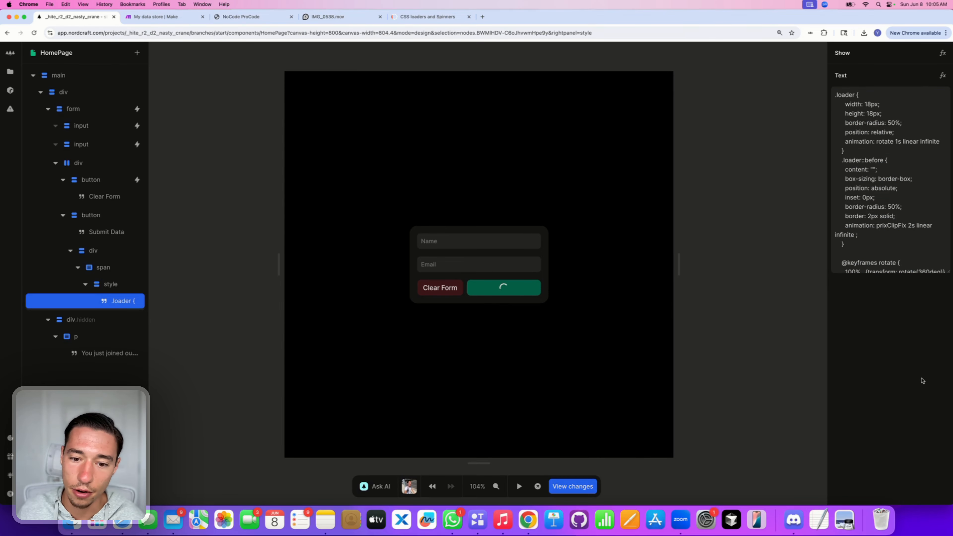
pyautogui.click(518, 286)
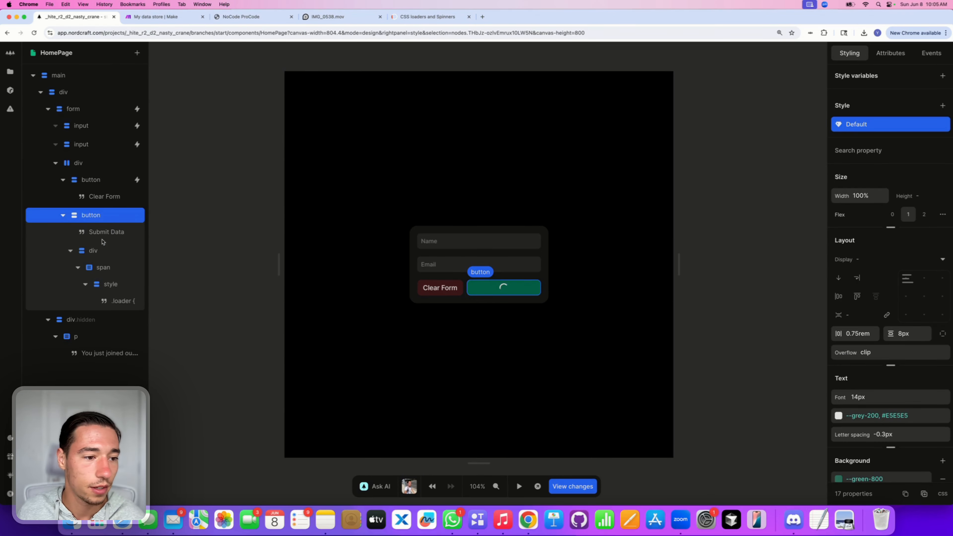
# Step: Bind the loader div's Show attribute to the make API's isLoading value
pyautogui.click(102, 249)
pyautogui.click(891, 53)
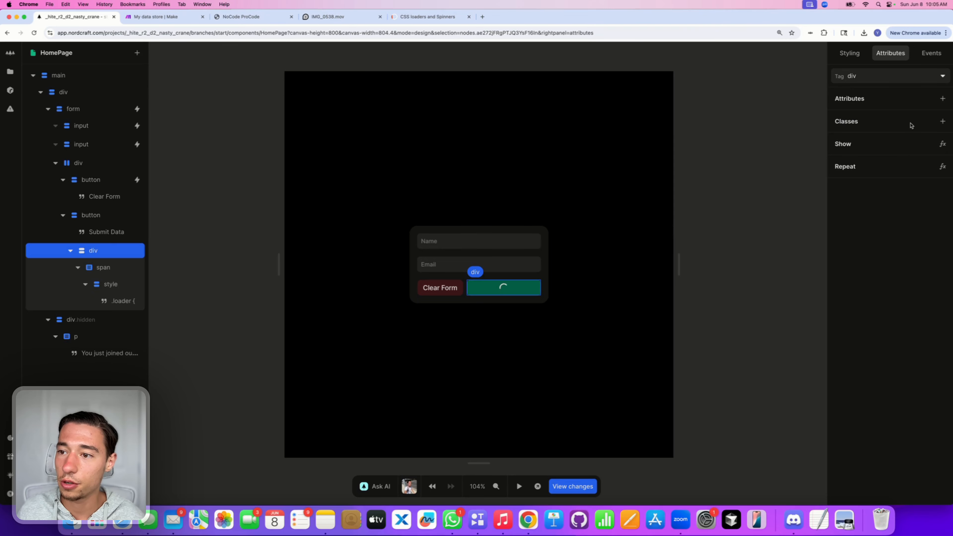
pyautogui.click(943, 144)
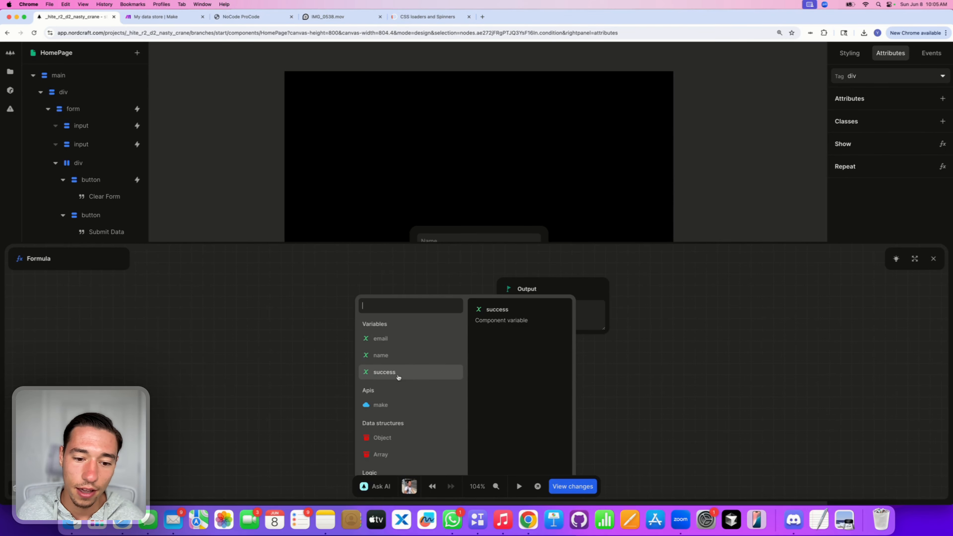
pyautogui.click(391, 406)
pyautogui.click(389, 323)
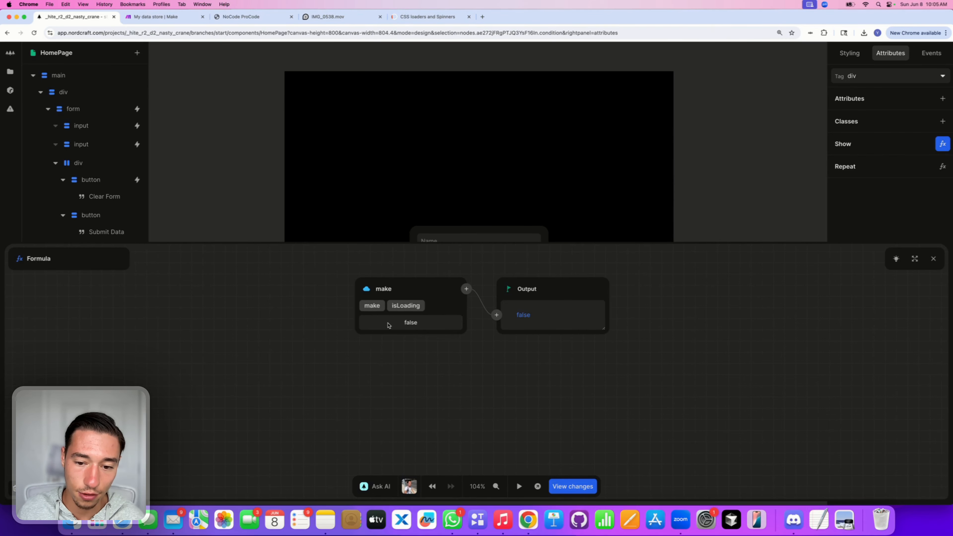
pyautogui.click(685, 198)
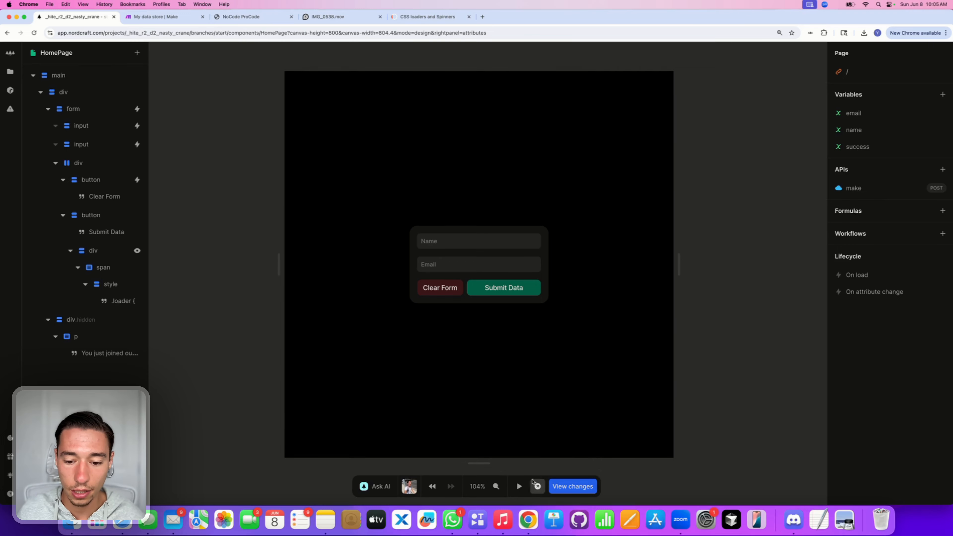
pyautogui.click(519, 486)
# Step: Try submitting the empty form, then enter a test name and e-mail
pyautogui.click(523, 290)
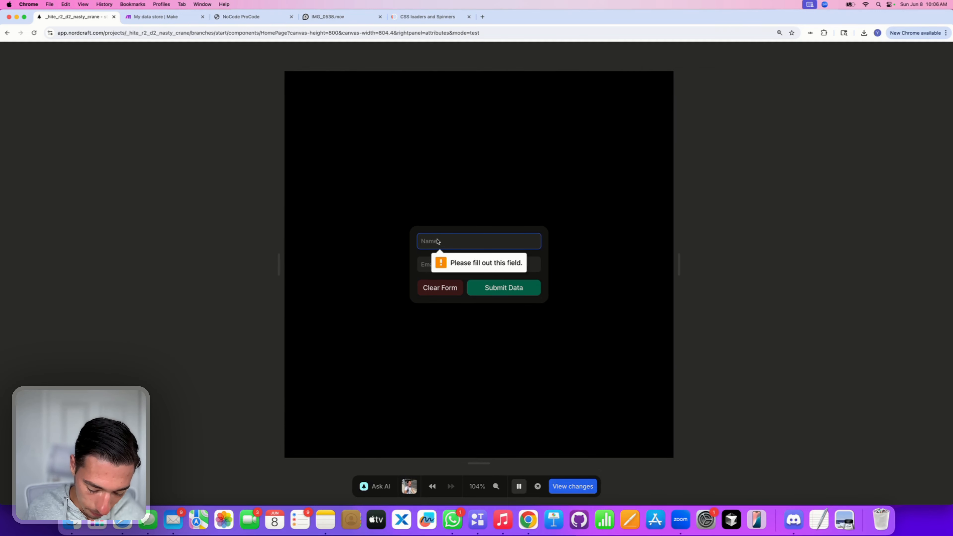
pyautogui.write('Hello')
pyautogui.press('Tab')
pyautogui.write('h')
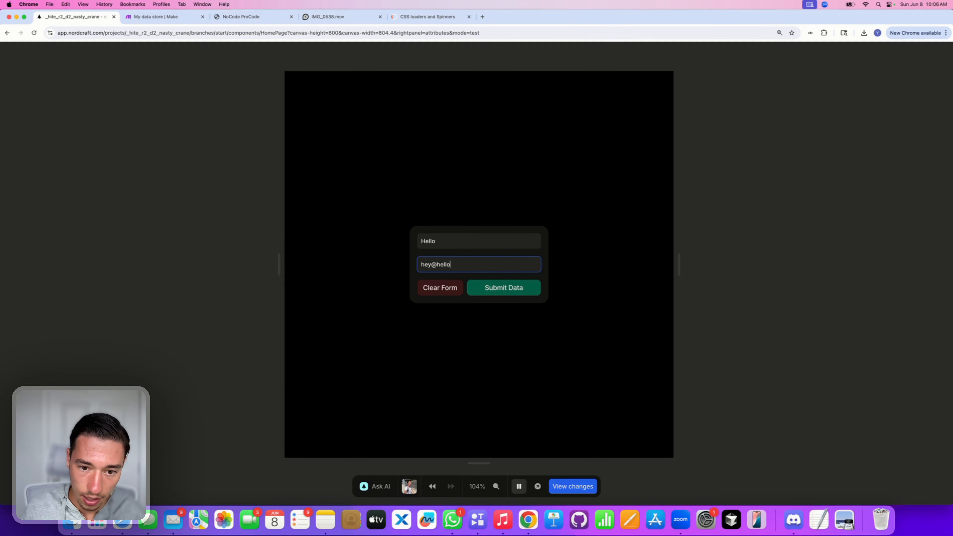
# Step: Submit the form, clear it after the waitlist message, and switch to Make's data store
pyautogui.click(491, 289)
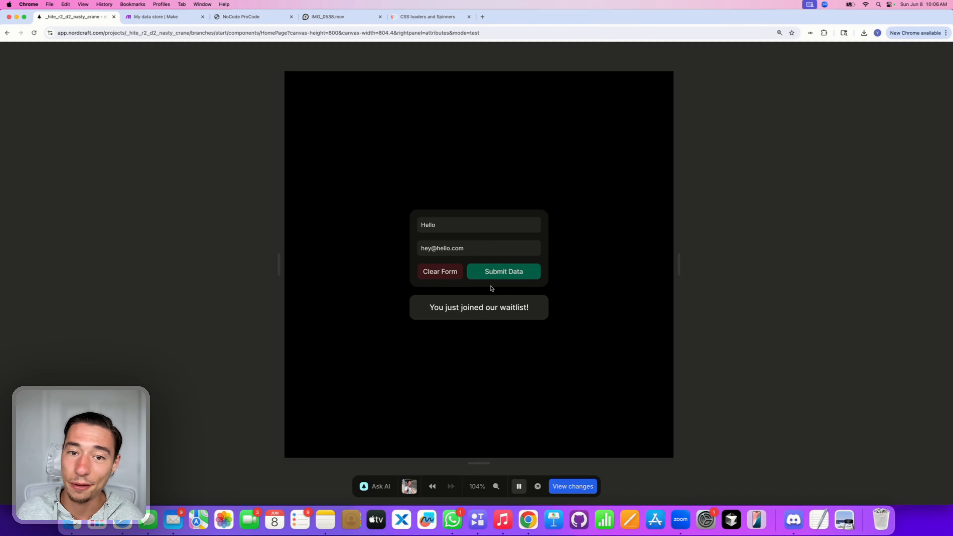
pyautogui.click(446, 277)
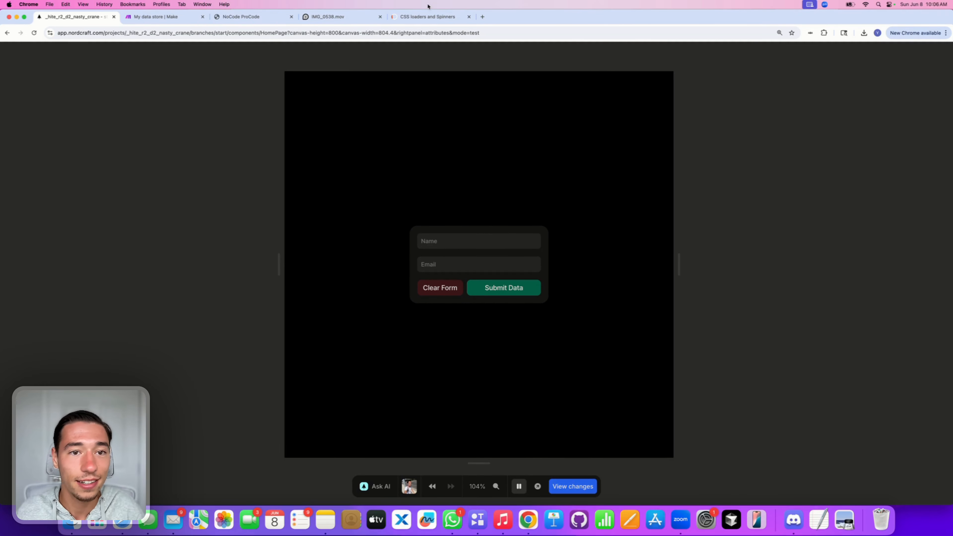
pyautogui.click(158, 17)
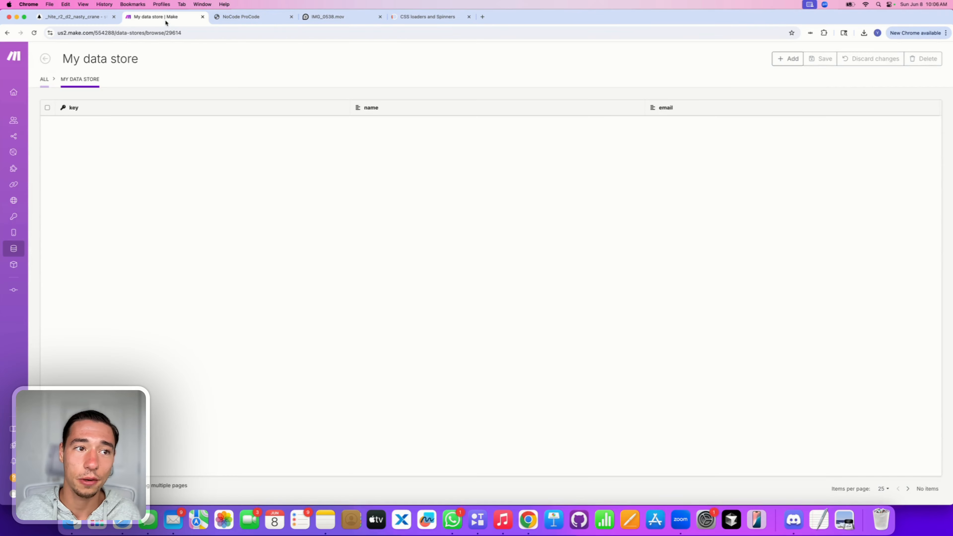
# Step: Reload Make's data store to confirm the new Hello entry, then go to the NoCode ProCode website
pyautogui.click(34, 33)
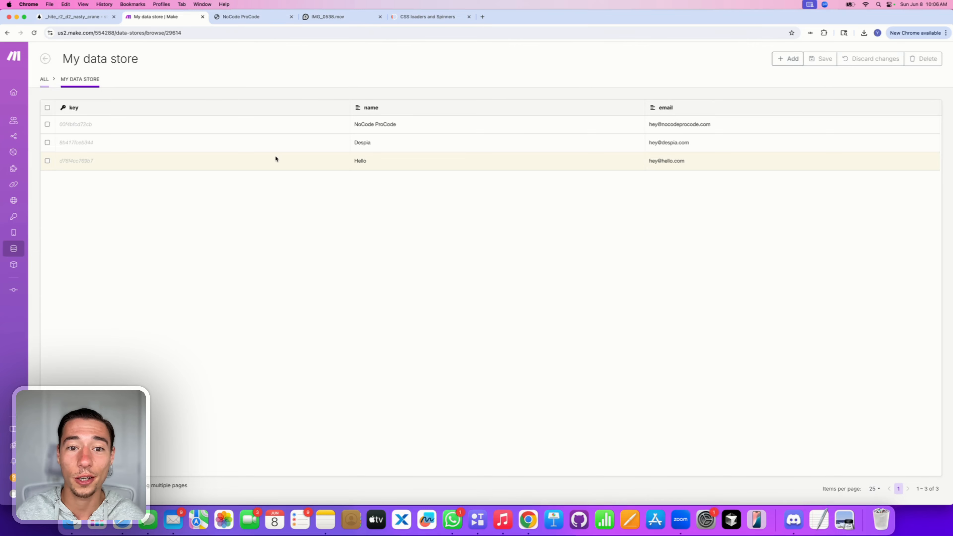
pyautogui.click(91, 19)
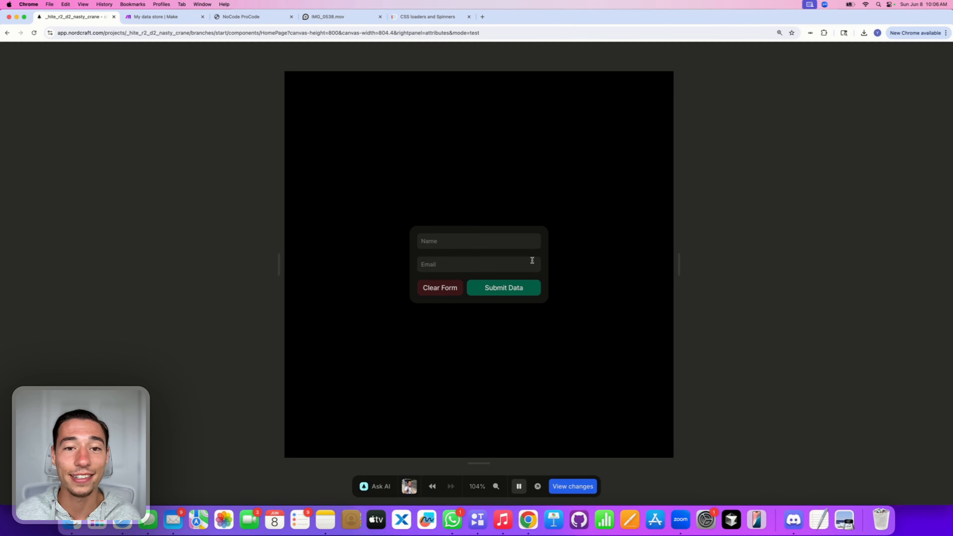
pyautogui.click(271, 17)
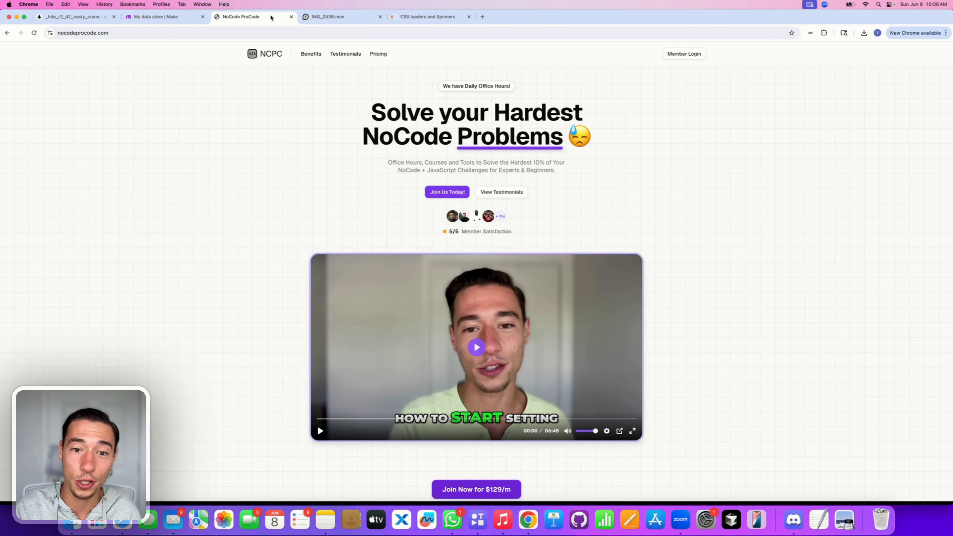